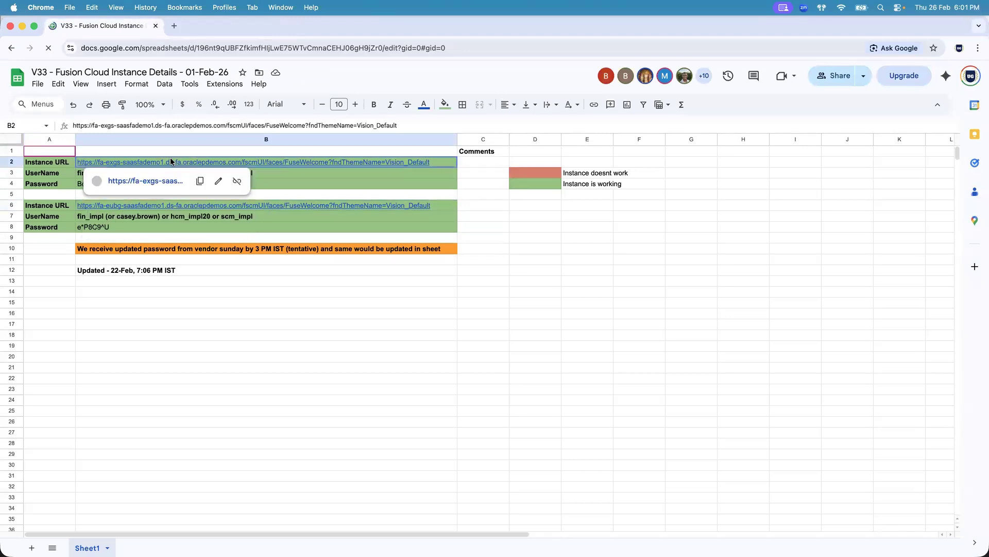
- Open the Fusion Cloud instance URL from the spreadsheet in a new browser tab
{"action": "left_click", "coordinate": [157, 180]}
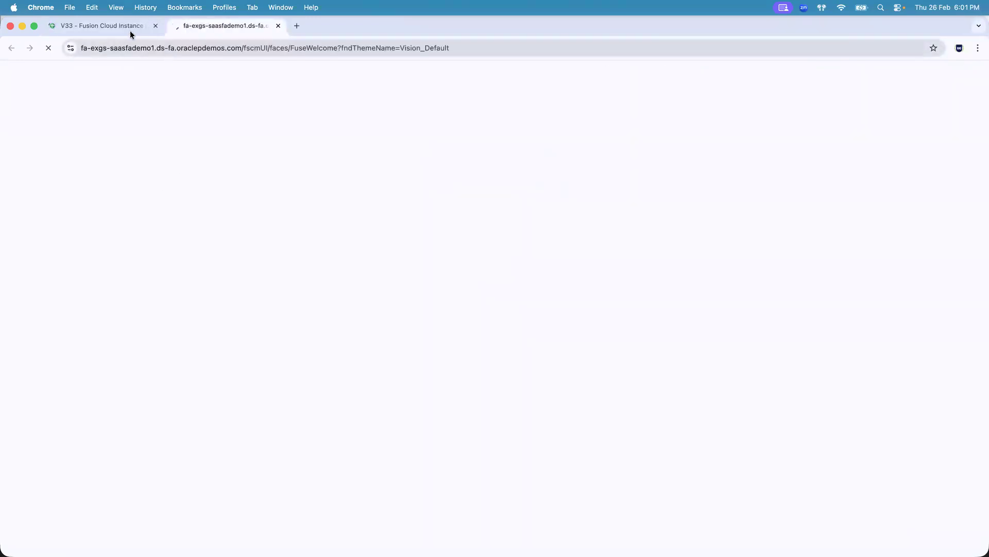
{"action": "left_click", "coordinate": [112, 26]}
{"action": "left_click", "coordinate": [190, 27]}
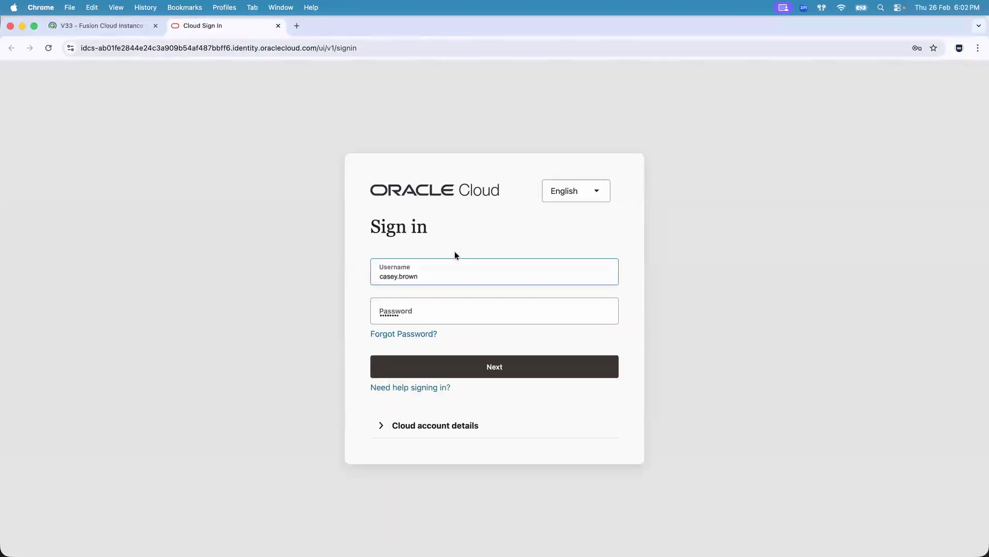
- Sign in to Oracle Cloud with the username fin_impl and the saved password
{"action": "key", "text": "super+a"}
{"action": "type", "text": "fin_"}
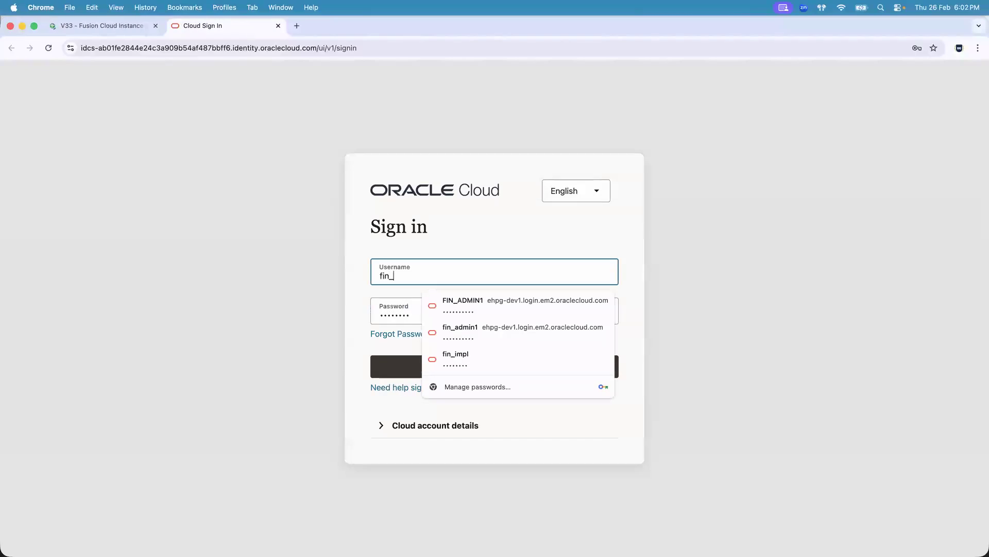
{"action": "type", "text": "impl"}
{"action": "key", "text": "Tab"}
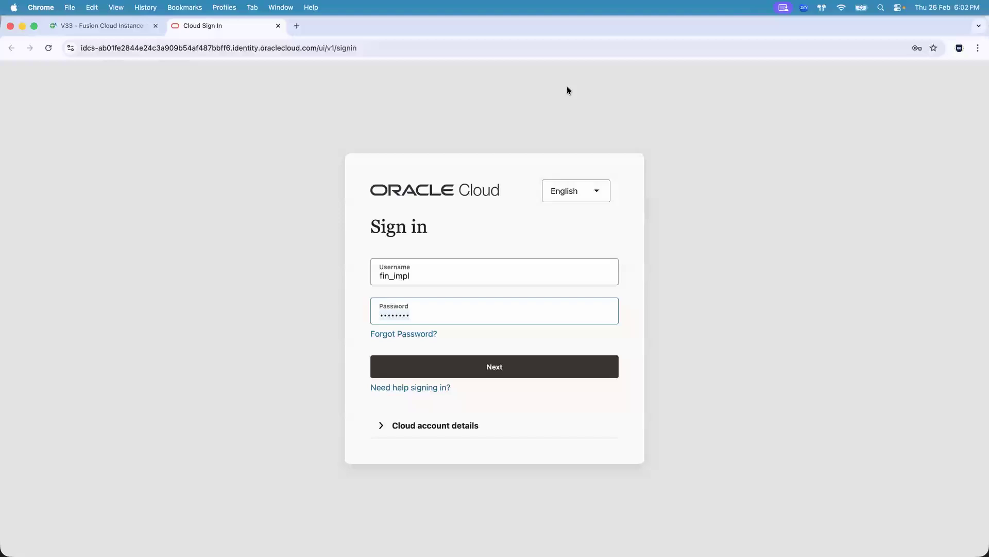
{"action": "left_click", "coordinate": [495, 363]}
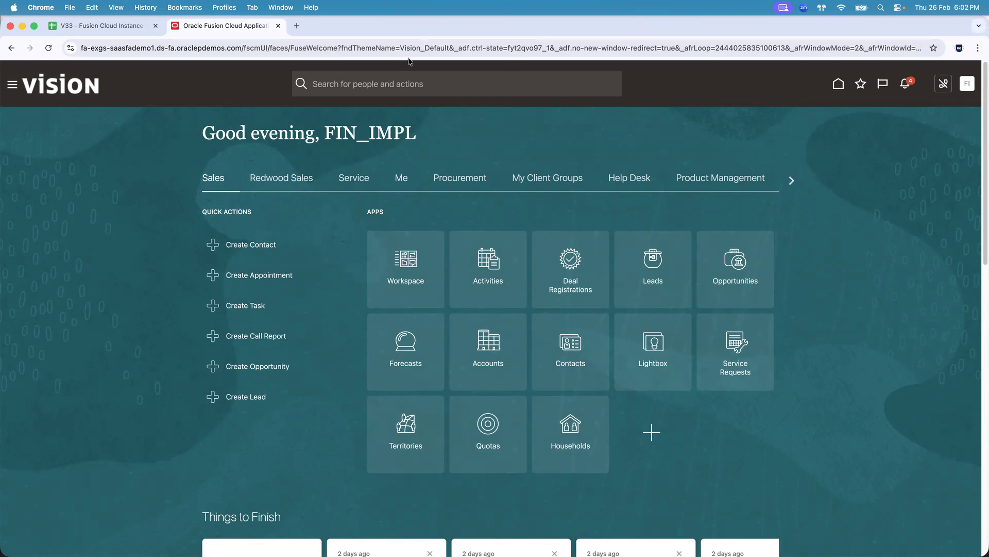
- Open Applications Help from the user's Settings and Actions menu
{"action": "left_click", "coordinate": [967, 85]}
{"action": "left_click", "coordinate": [968, 86]}
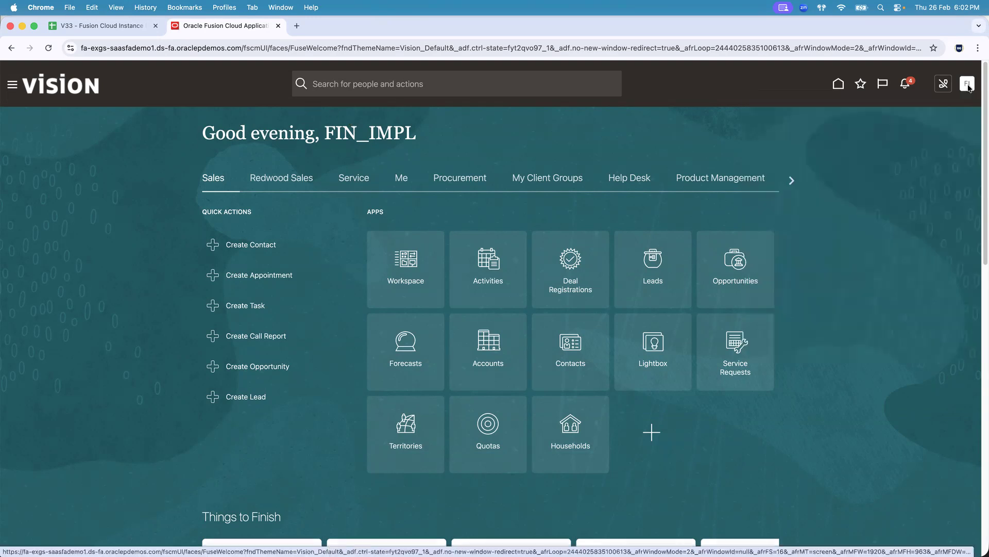
{"action": "left_click", "coordinate": [967, 85]}
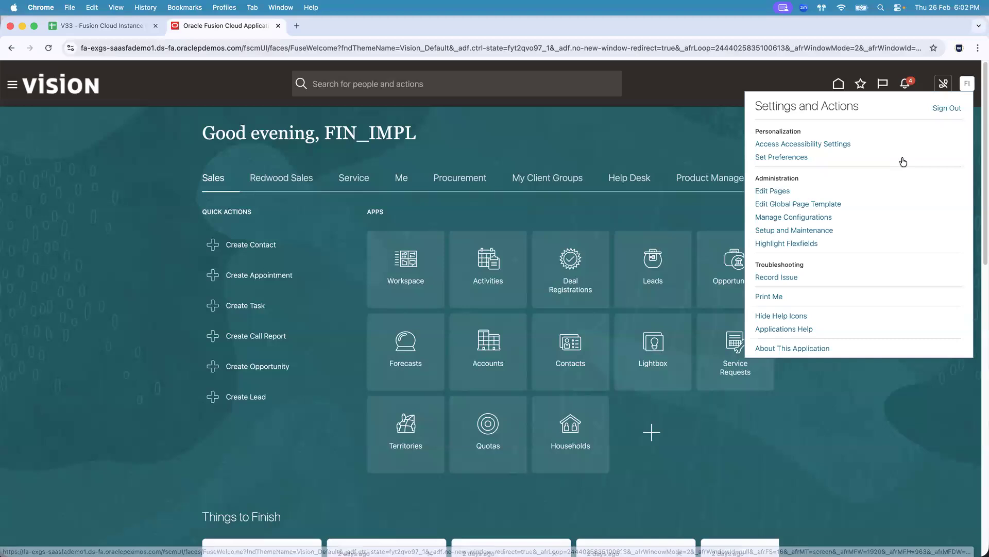
{"action": "left_click", "coordinate": [807, 330]}
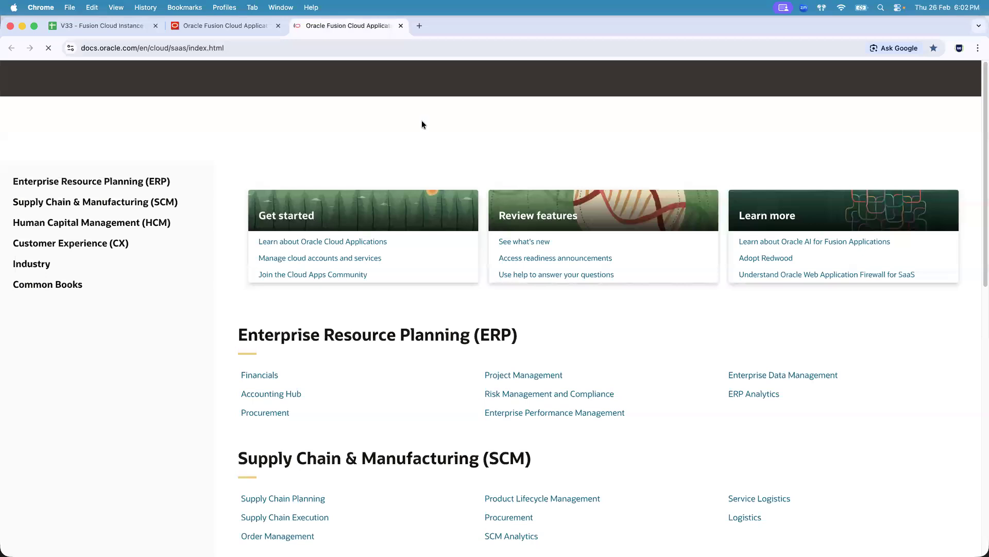
- Copy the help center page address and open it in a new Firefox tab
{"action": "left_click", "coordinate": [304, 48]}
{"action": "key", "text": "super+c"}
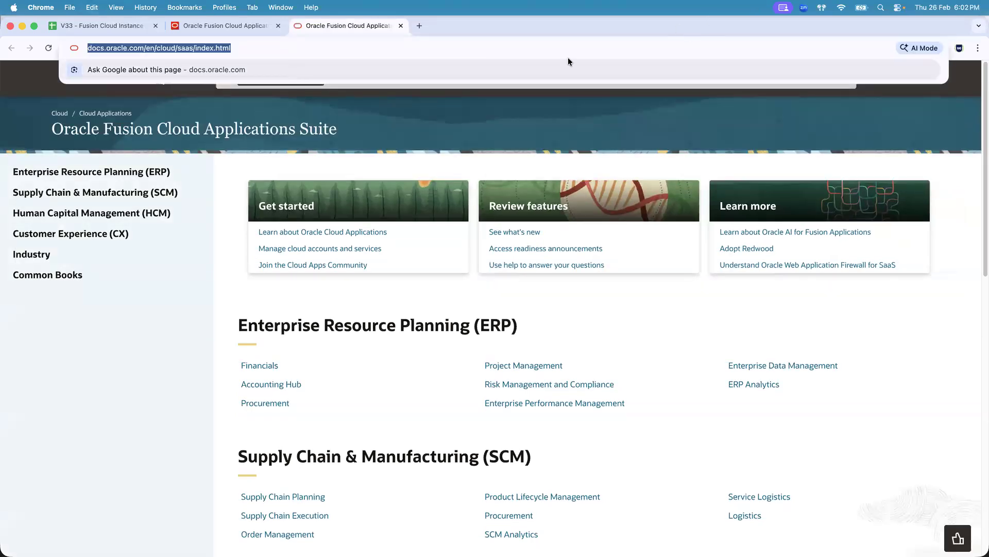
{"action": "left_click", "coordinate": [401, 26]}
{"action": "key", "text": "super+Tab"}
{"action": "key", "text": "super+Tab"}
{"action": "key", "text": "super+Tab"}
{"action": "key", "text": "super+Tab"}
{"action": "key", "text": "super+Tab"}
{"action": "key", "text": "super+Tab"}
{"action": "left_click", "coordinate": [323, 30]}
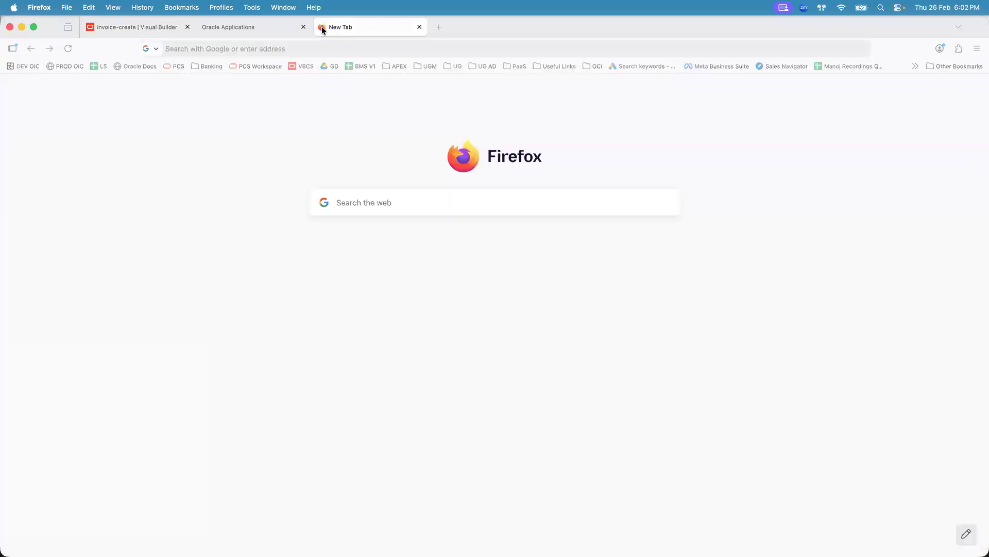
{"action": "key", "text": "super+v"}
{"action": "key", "text": "Return"}
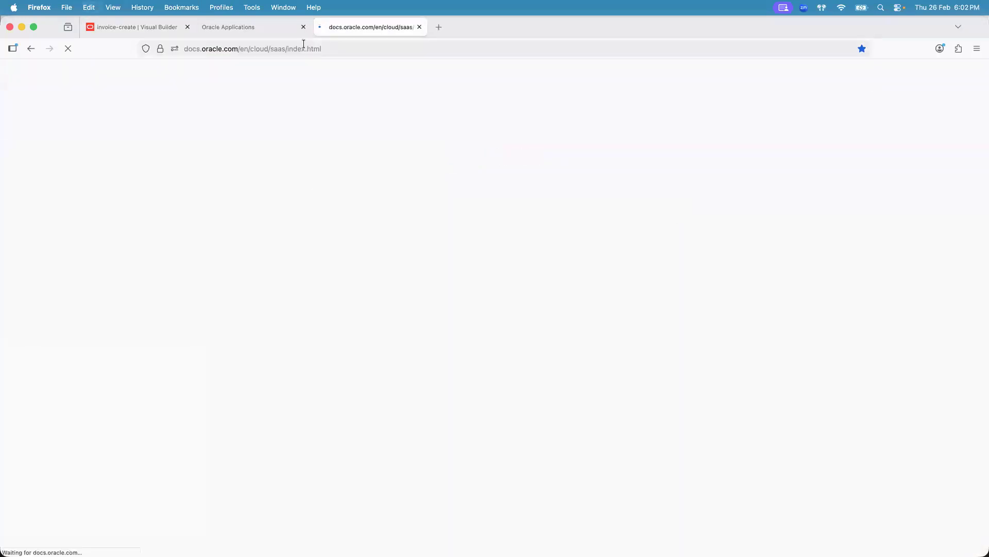
- Close the other two Firefox tabs, keeping only the Oracle Fusion Cloud Applications help page
{"action": "left_click", "coordinate": [303, 27]}
{"action": "left_click", "coordinate": [187, 27]}
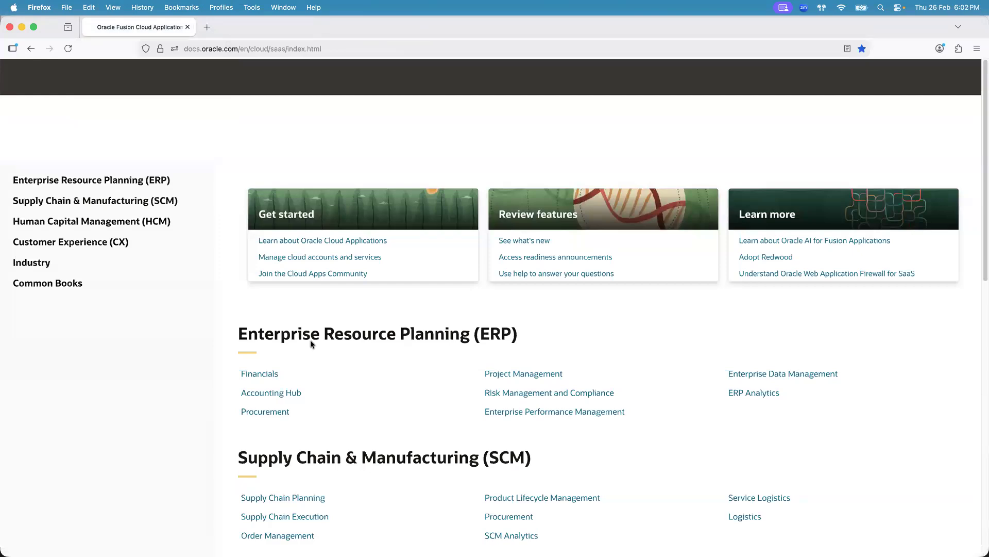
{"action": "key", "text": "super+Tab"}
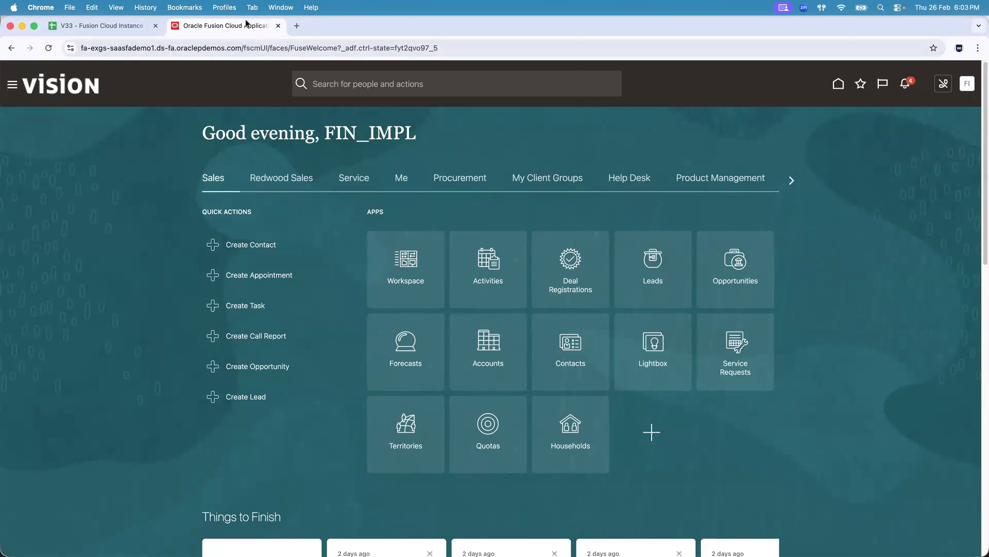
{"action": "key", "text": "super+Tab"}
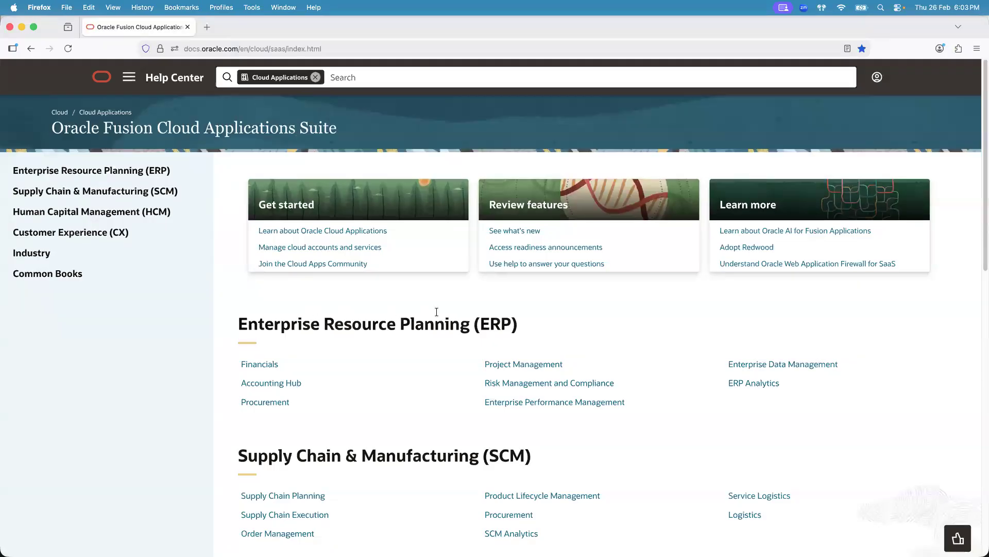
- Open the Financials documentation, go to Integrate, and open the REST API services guide
{"action": "left_click", "coordinate": [265, 364]}
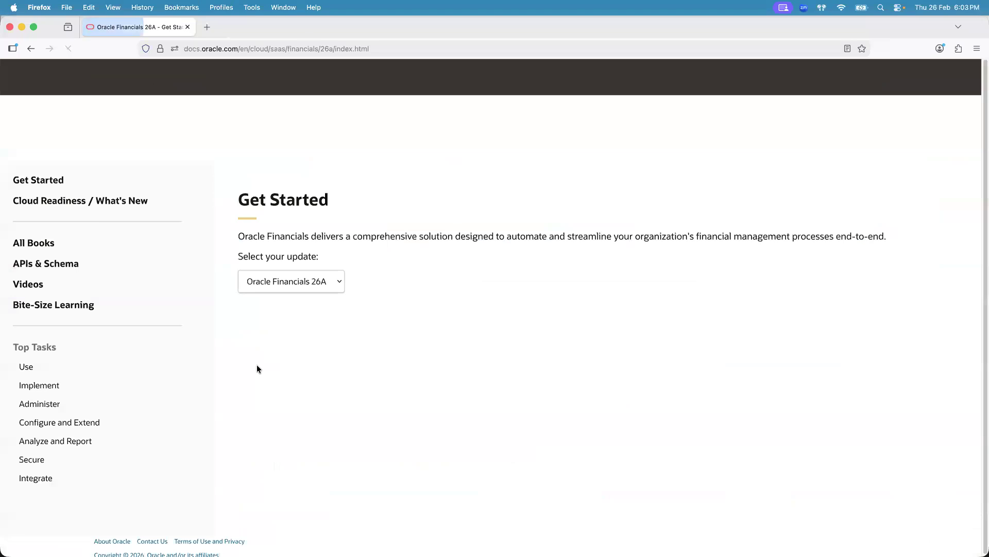
{"action": "left_click", "coordinate": [39, 471]}
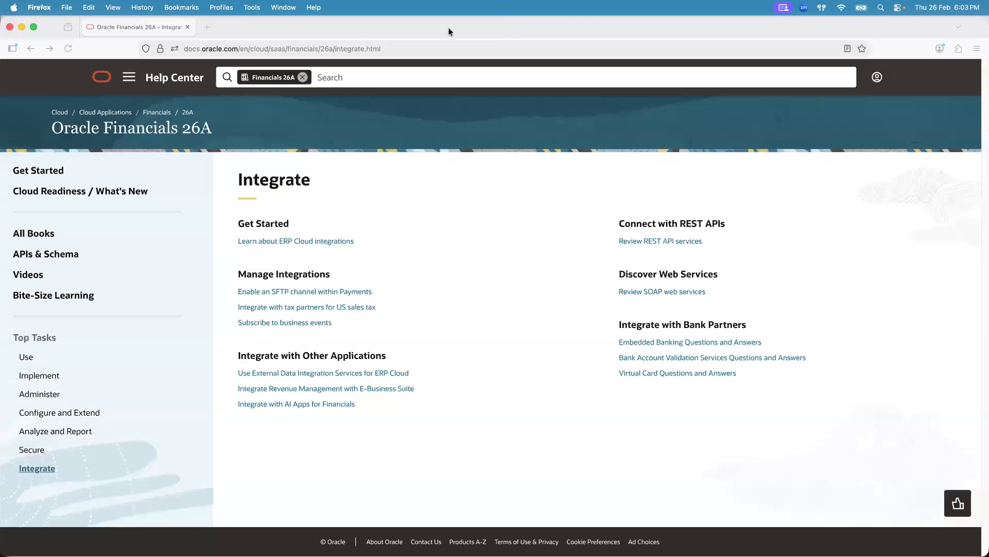
{"action": "left_click", "coordinate": [667, 242]}
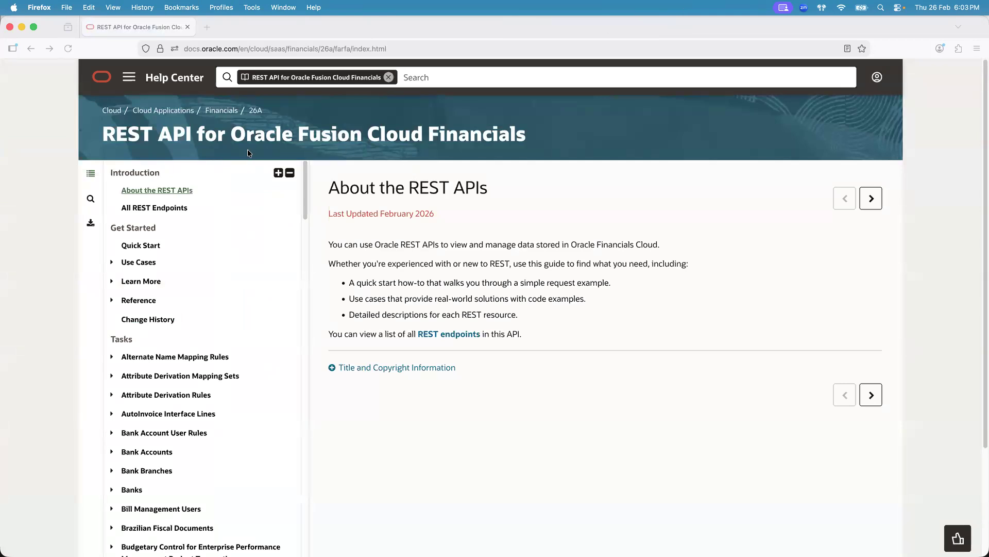
- Browse the task list of REST resources in the Financials REST API guide
{"action": "left_click_drag", "start_coordinate": [102, 135], "coordinate": [516, 137]}
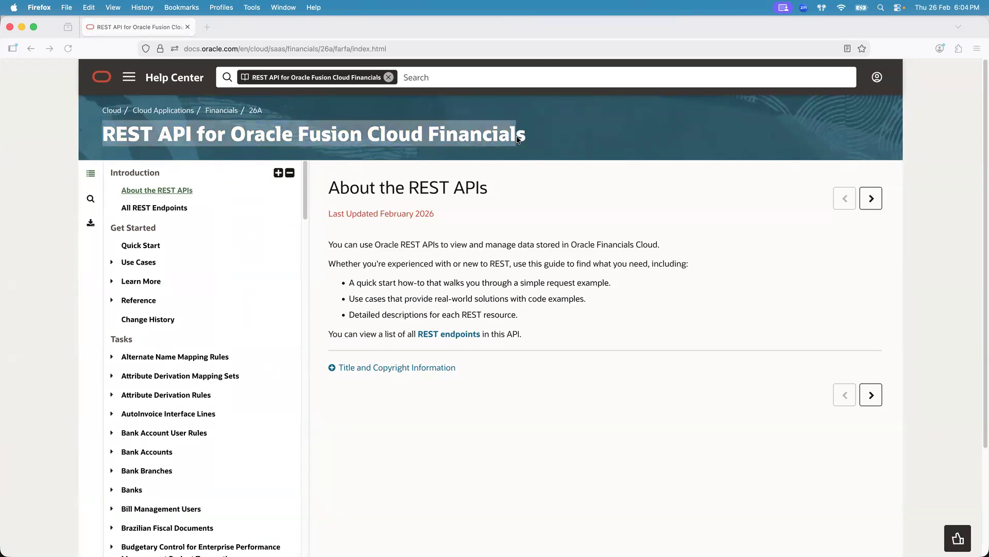
{"action": "left_click", "coordinate": [516, 137]}
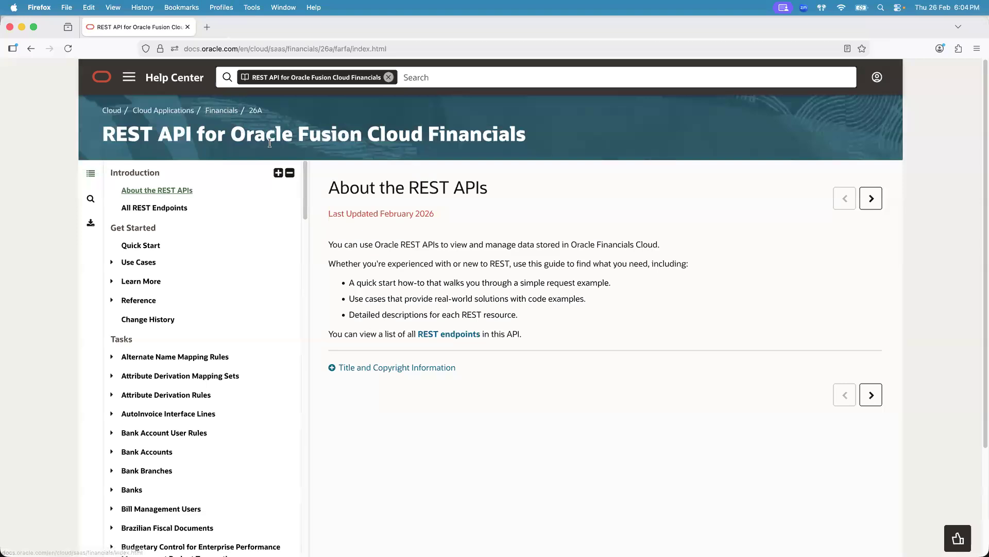
{"action": "left_click_drag", "start_coordinate": [304, 184], "coordinate": [311, 221]}
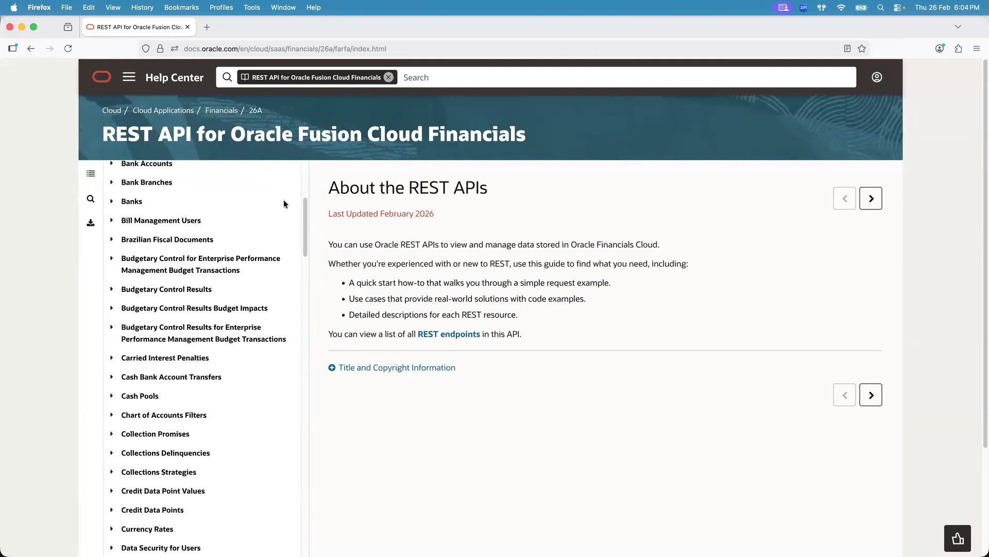
{"action": "scroll", "coordinate": [303, 215], "scroll_direction": "up", "scroll_amount": 5}
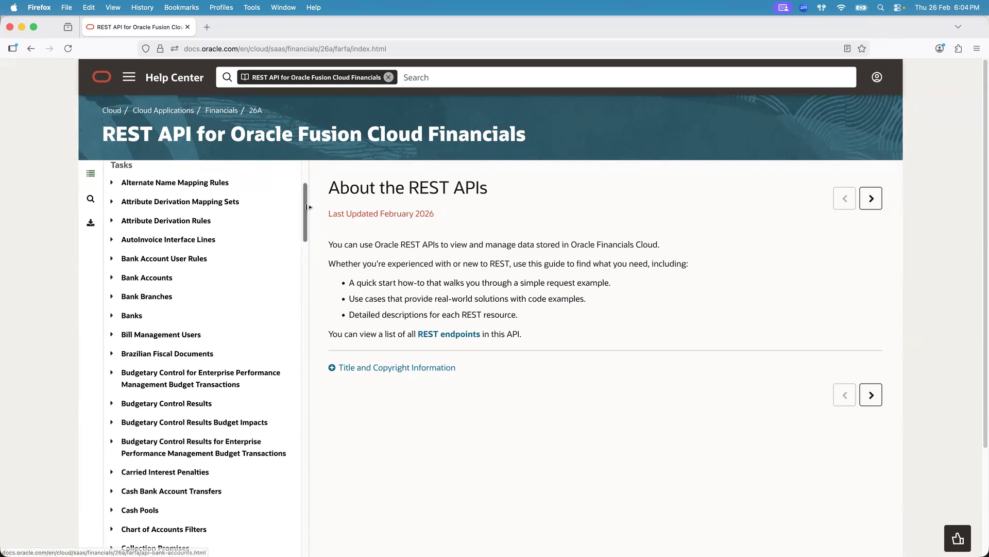
{"action": "scroll", "coordinate": [302, 230], "scroll_direction": "down", "scroll_amount": 10}
{"action": "scroll", "coordinate": [303, 258], "scroll_direction": "down", "scroll_amount": 10}
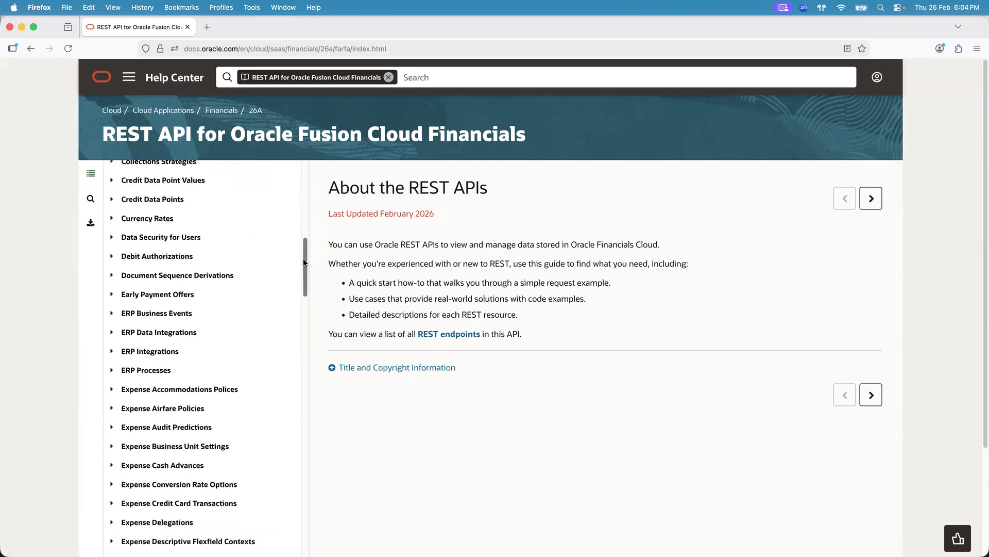
{"action": "mouse_move", "coordinate": [308, 286]}
{"action": "left_mouse_down"}
{"action": "mouse_move", "coordinate": [307, 262]}
{"action": "mouse_move", "coordinate": [310, 294]}
{"action": "left_mouse_up"}
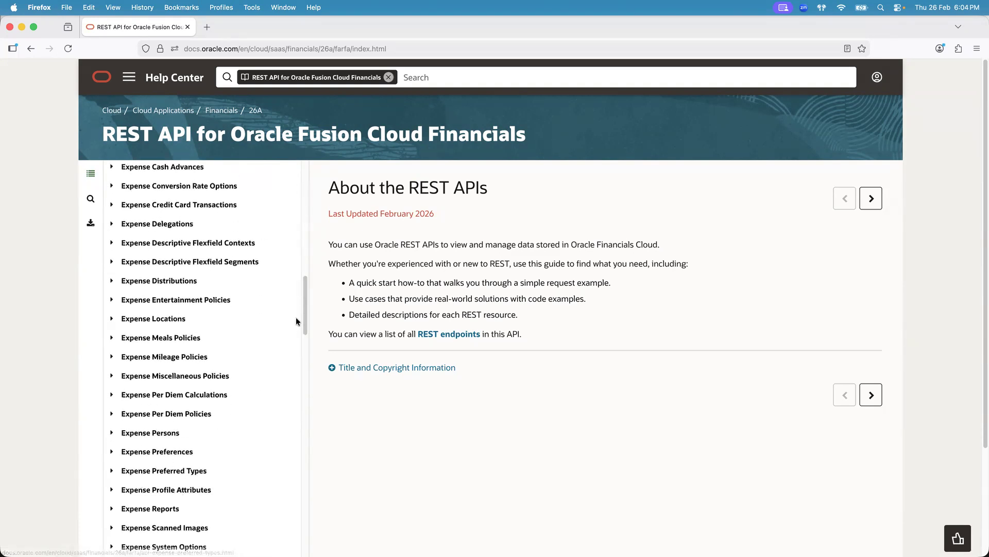
{"action": "left_click_drag", "start_coordinate": [303, 307], "coordinate": [310, 446]}
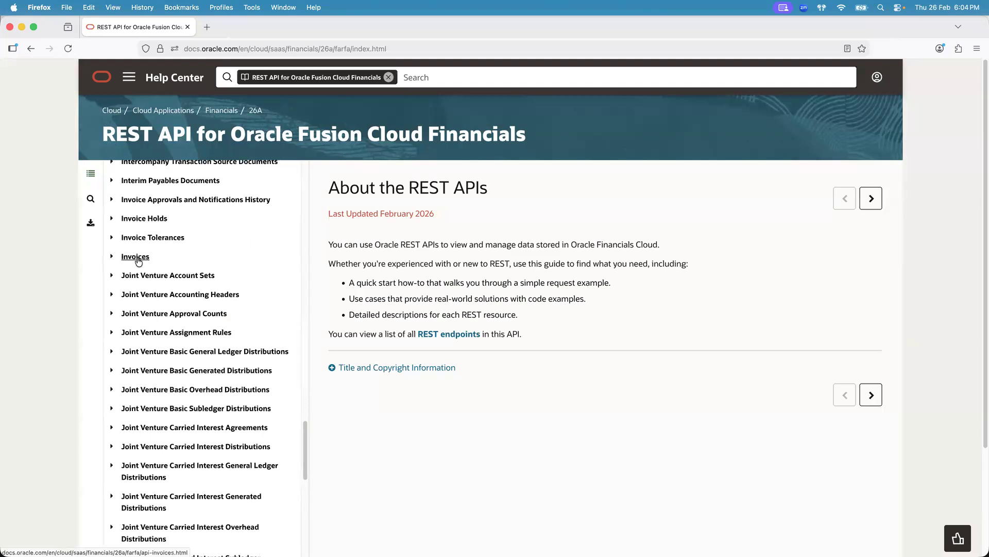
{"action": "left_click_drag", "start_coordinate": [304, 440], "coordinate": [304, 539]}
{"action": "scroll", "coordinate": [811, 287], "scroll_direction": "down", "scroll_amount": 3}
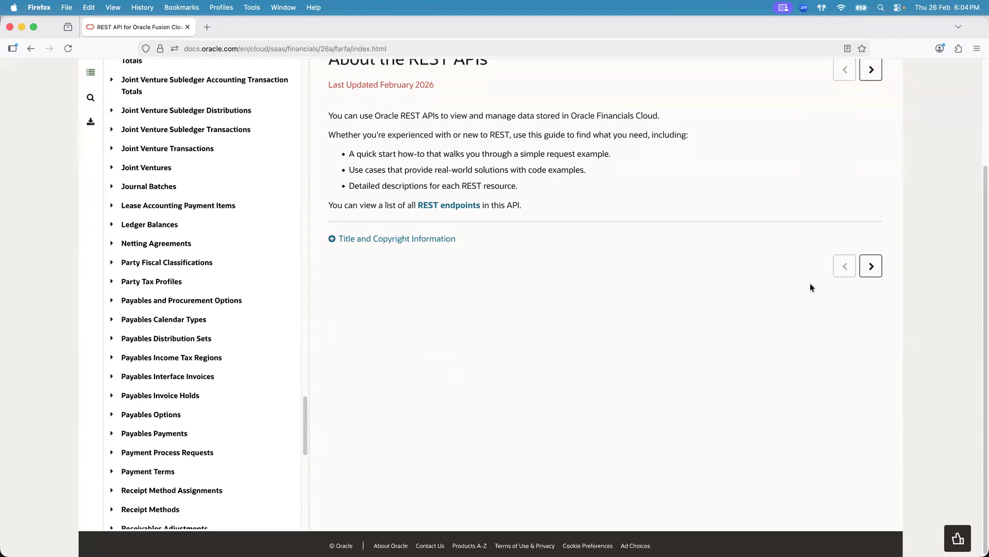
{"action": "left_click_drag", "start_coordinate": [305, 409], "coordinate": [308, 450]}
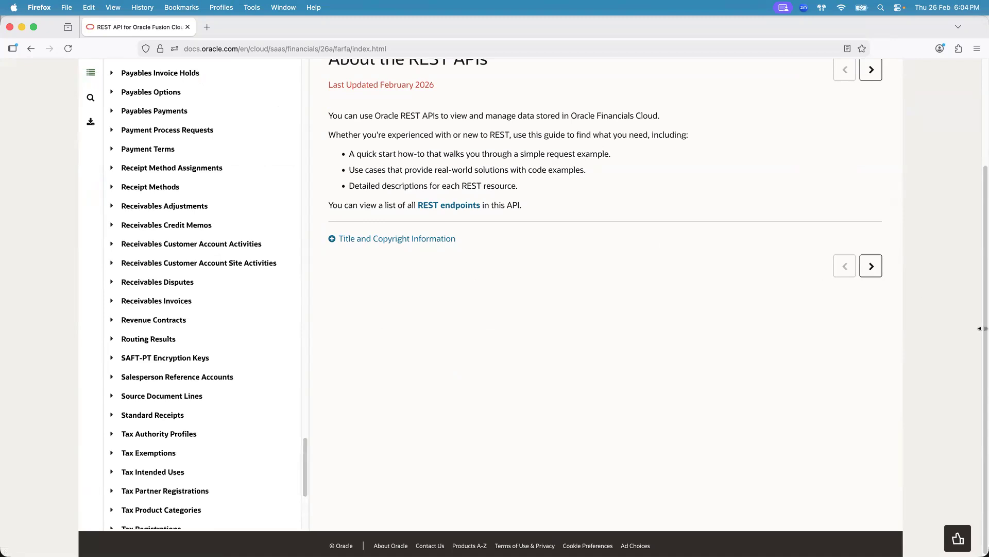
{"action": "scroll", "coordinate": [978, 334], "scroll_direction": "up", "scroll_amount": 3}
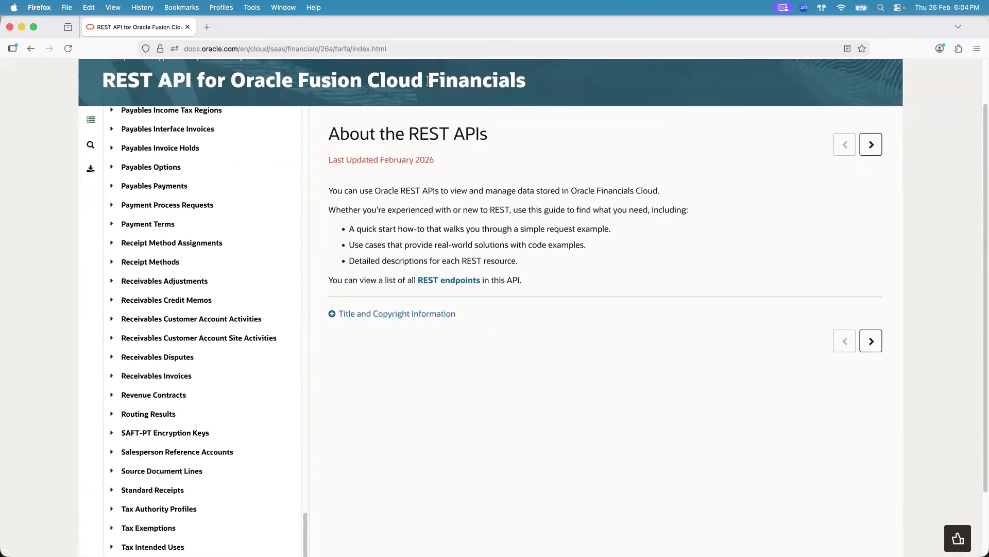
{"action": "left_click", "coordinate": [687, 25]}
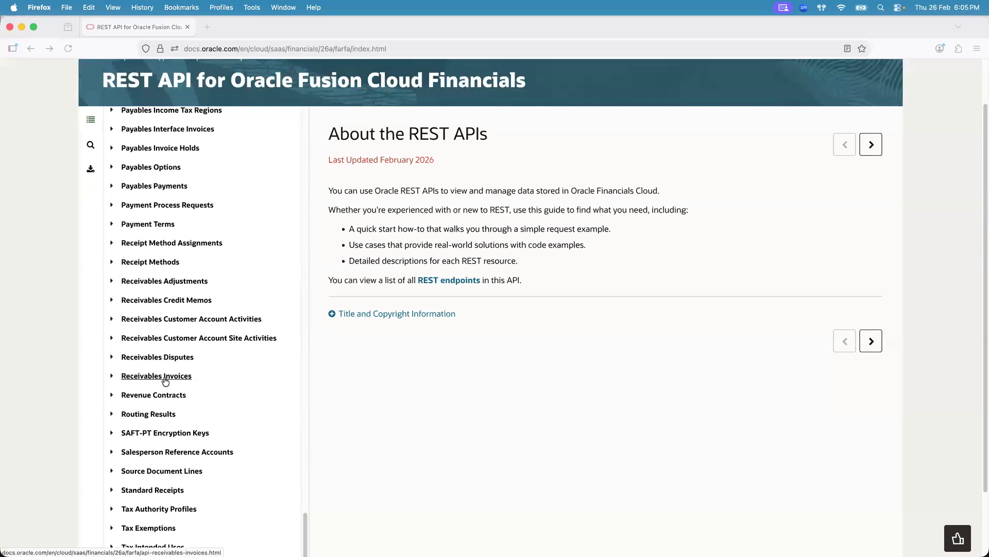
- Switch to Finder and select the 18.AR Invoice REST API for VBCS App.pptx file in the Integrations folder
{"action": "key", "text": "super+Tab"}
{"action": "key", "text": "super+Tab"}
{"action": "key", "text": "super+Tab"}
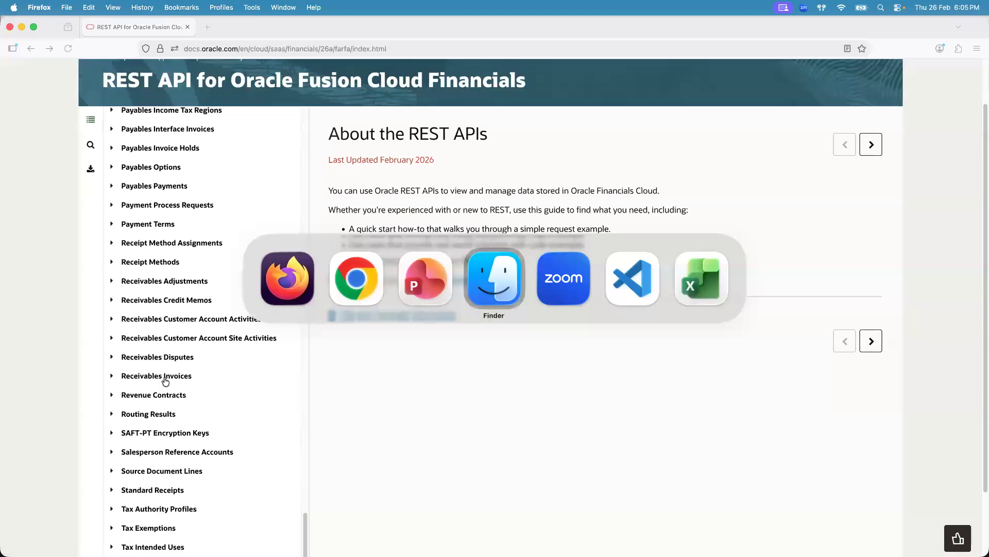
{"action": "left_click", "coordinate": [223, 364]}
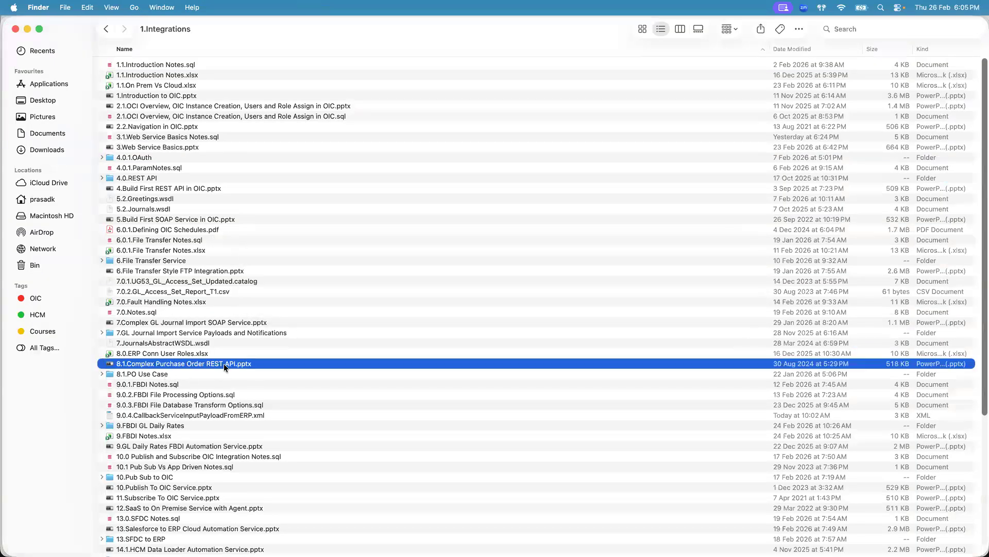
{"action": "scroll", "coordinate": [978, 169], "scroll_direction": "down", "scroll_amount": 10}
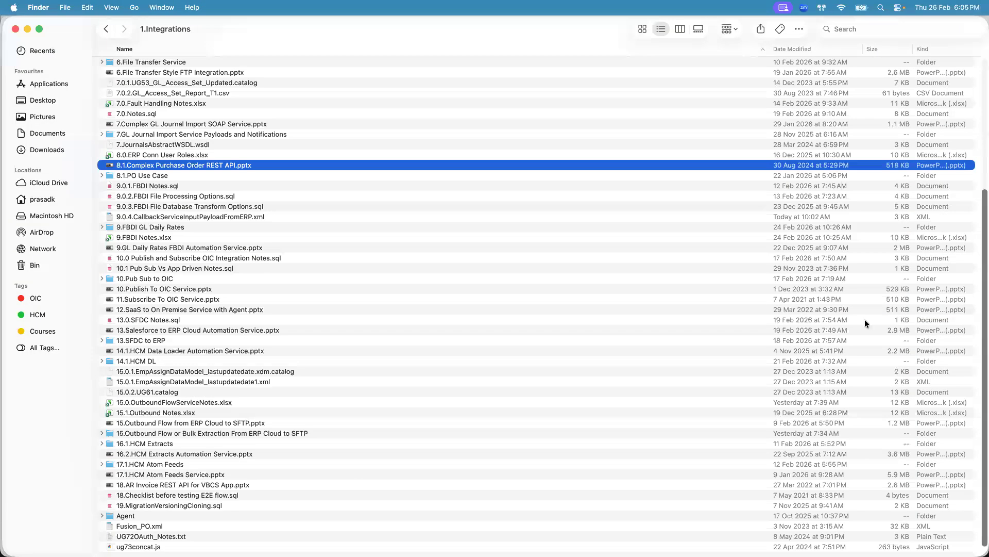
{"action": "left_click", "coordinate": [252, 483]}
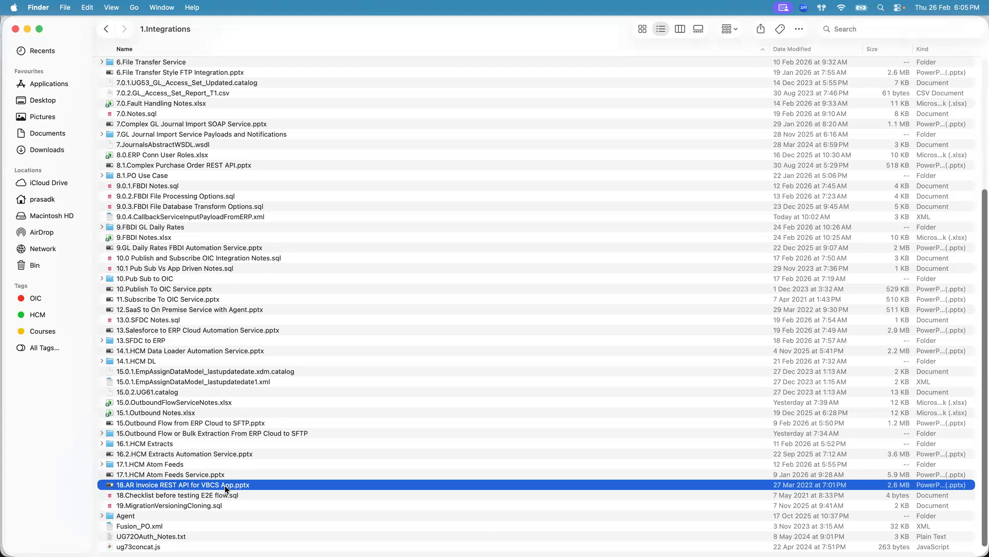
{"action": "key", "text": "super+Tab"}
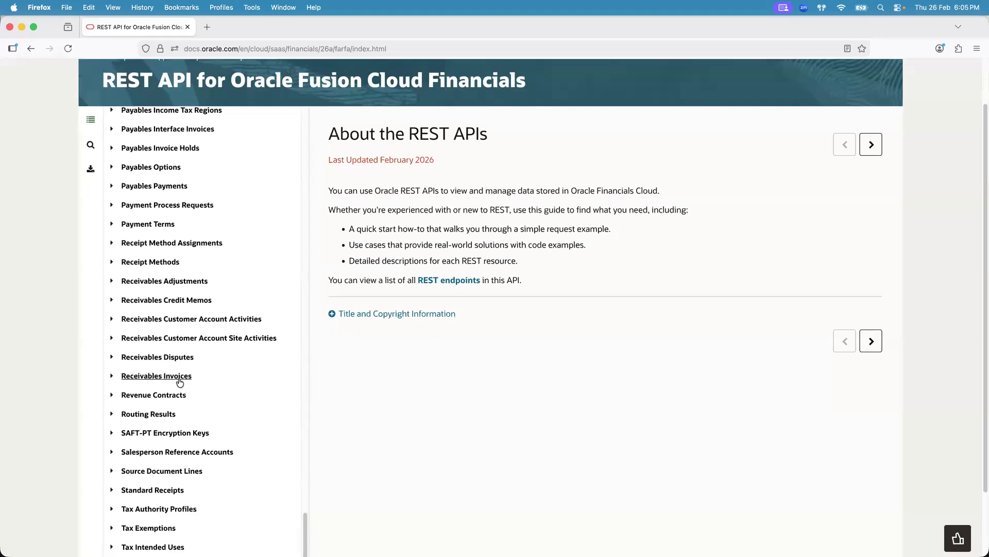
{"action": "key", "text": "super+Tab"}
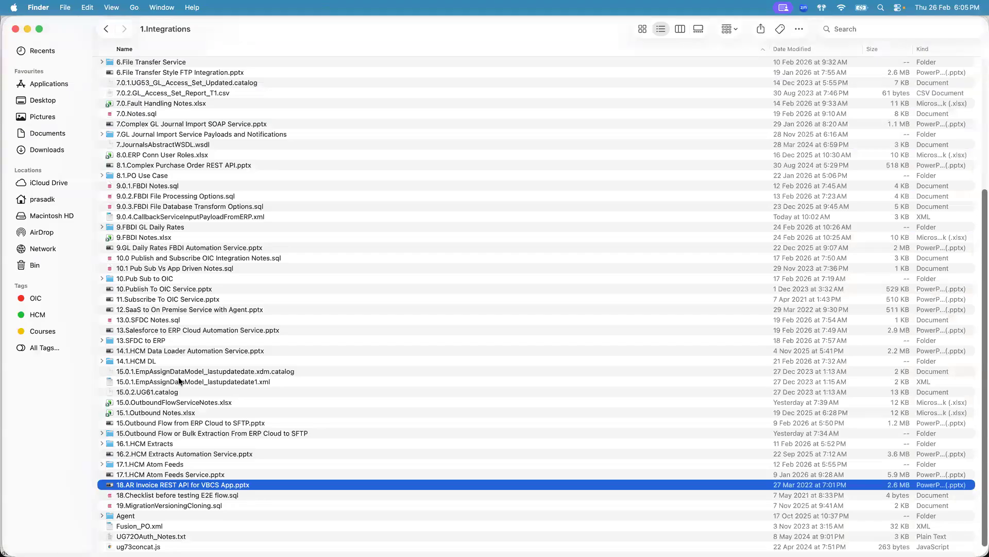
{"action": "key", "text": "super+Tab"}
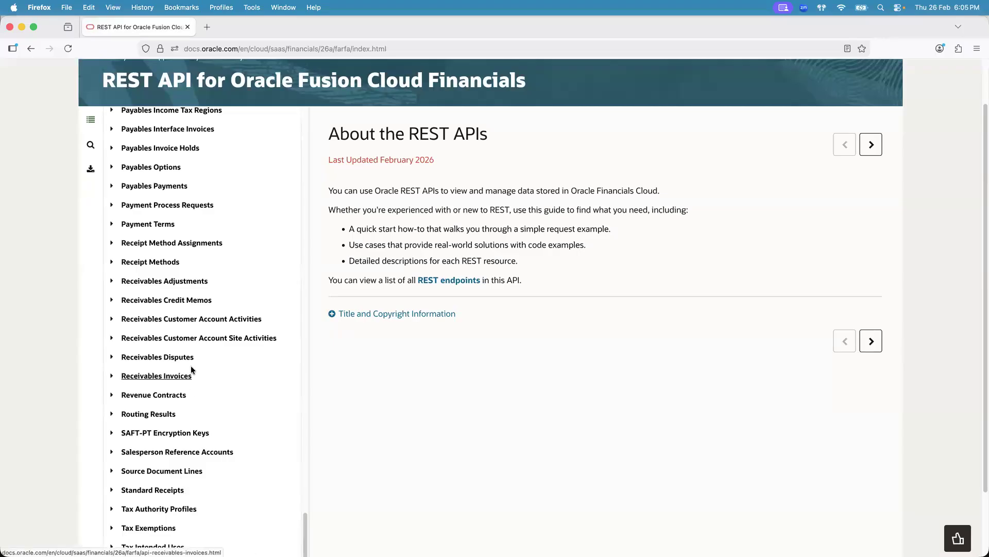
- Open the Banks resource's REST endpoints in the Financials REST API task list
{"action": "key", "text": "super+Tab"}
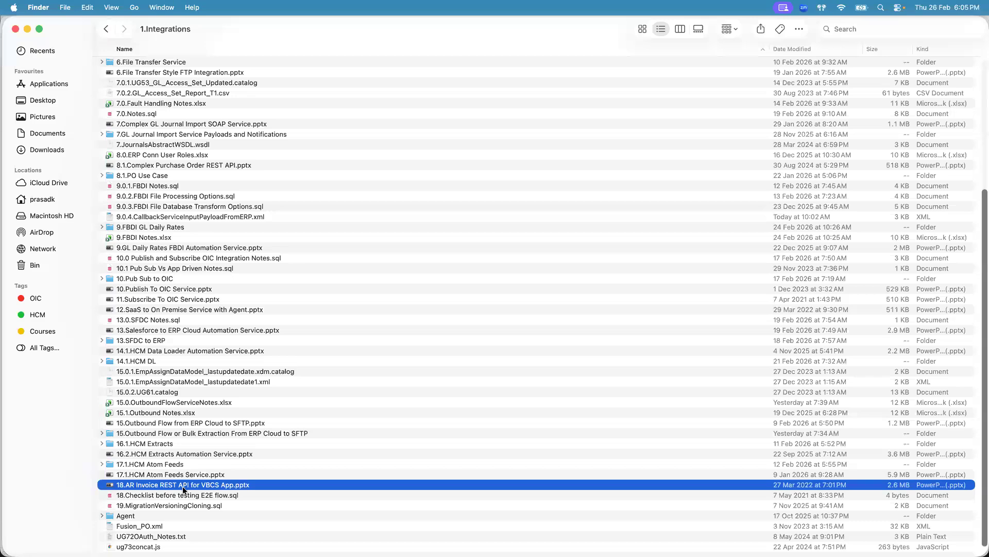
{"action": "key", "text": "super+Tab"}
{"action": "left_click_drag", "start_coordinate": [303, 528], "coordinate": [321, 140]}
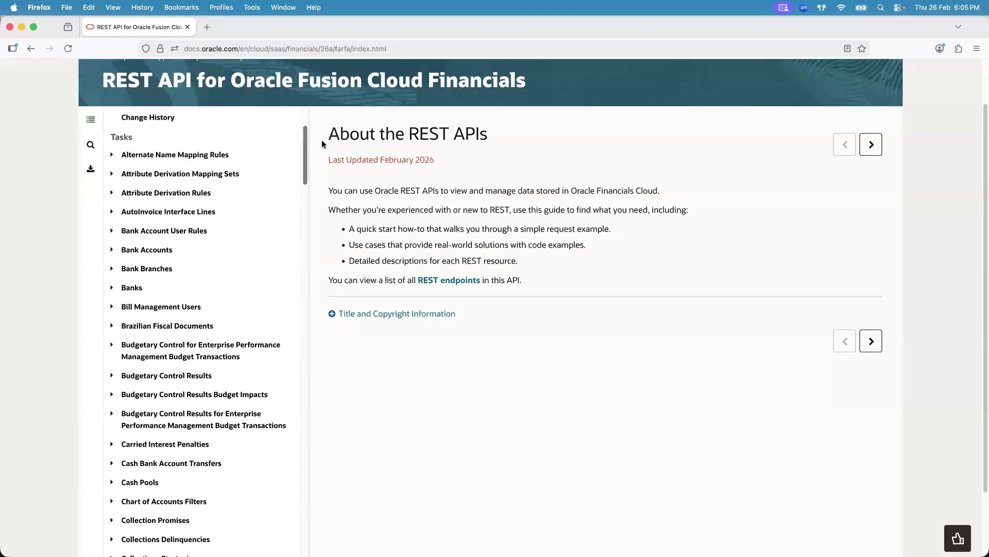
{"action": "left_click", "coordinate": [128, 288]}
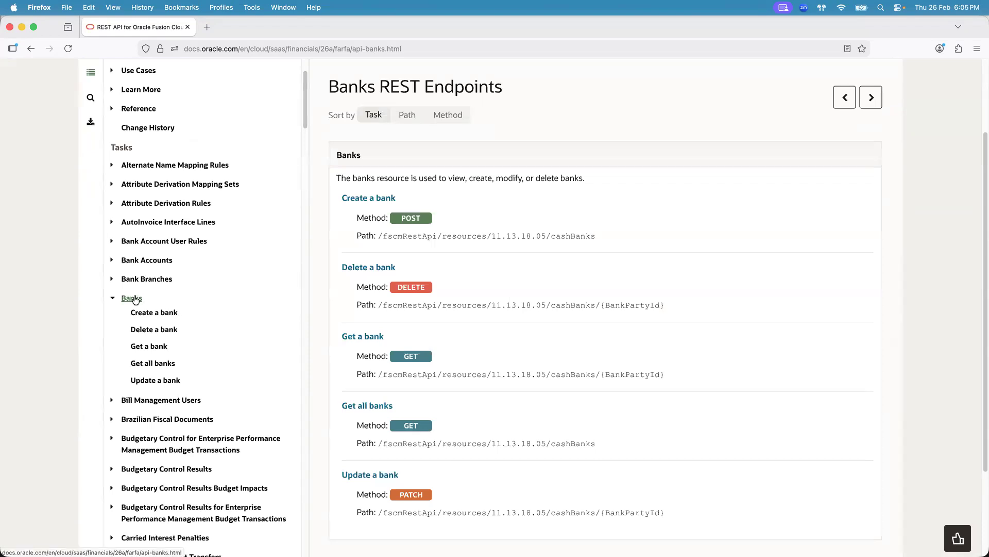
{"action": "scroll", "coordinate": [979, 203], "scroll_direction": "down", "scroll_amount": 1}
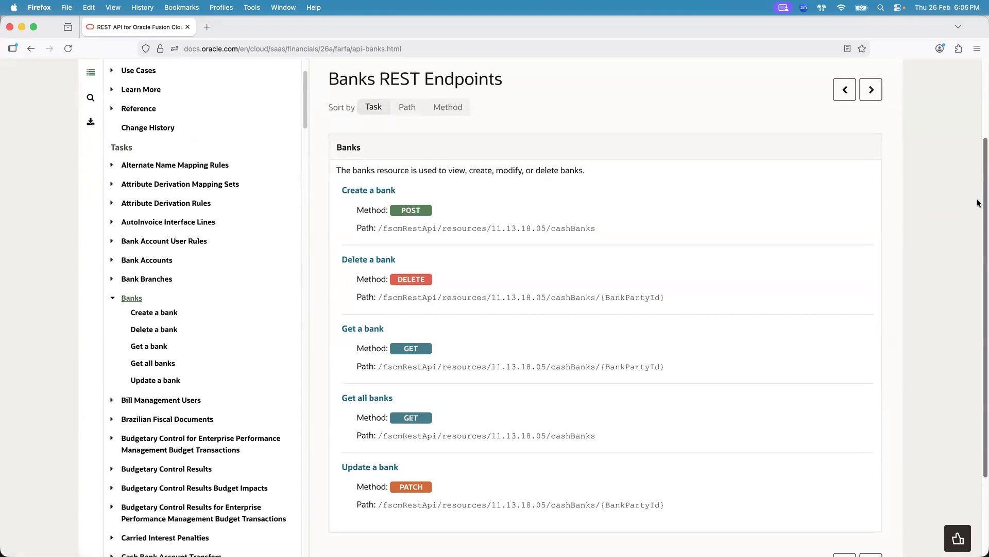
- Review the Fusion instance username and password cells in the instance details spreadsheet, then return to the Fusion home page
{"action": "key", "text": "super+Tab"}
{"action": "key", "text": "super+Tab"}
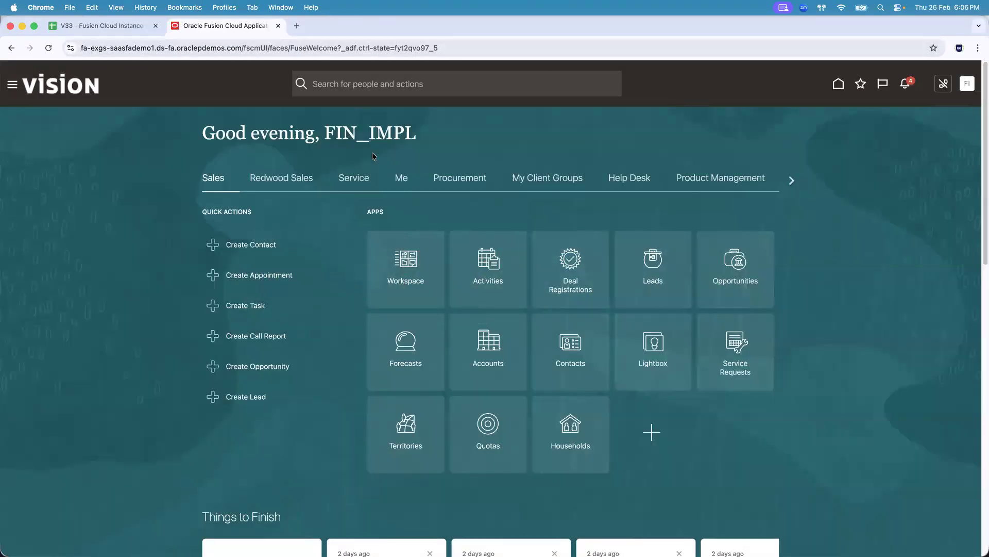
{"action": "left_click", "coordinate": [100, 25]}
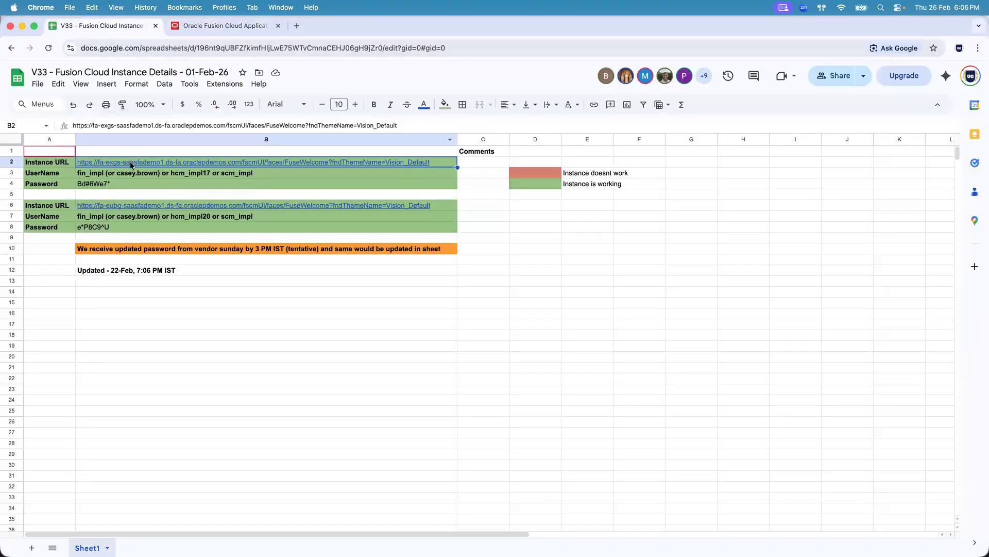
{"action": "key", "text": "Down"}
{"action": "double_click", "coordinate": [84, 125]}
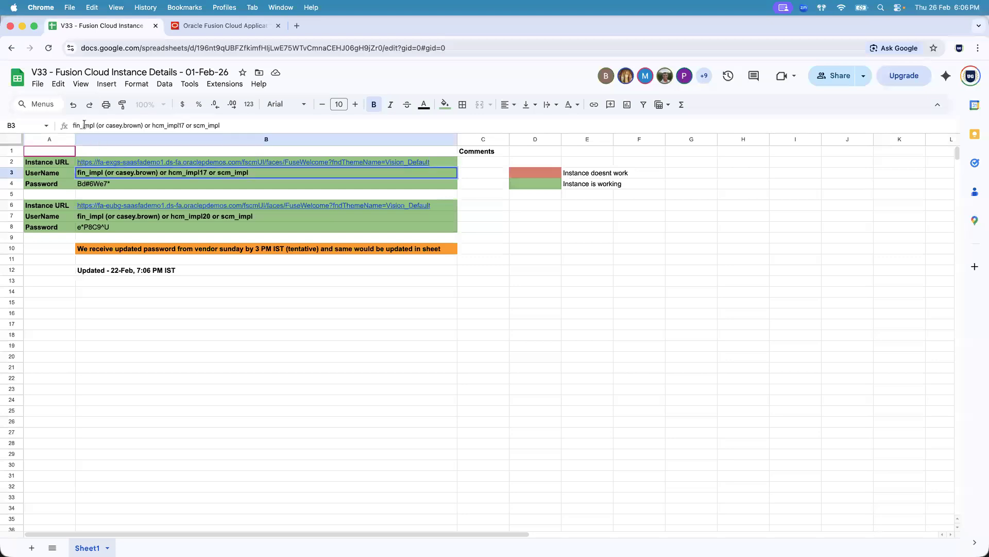
{"action": "left_click", "coordinate": [114, 184]}
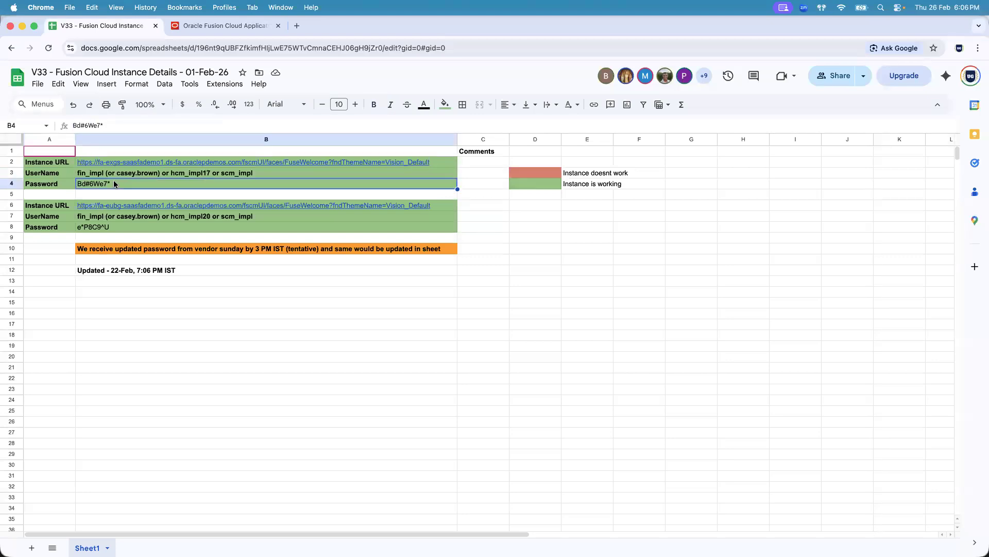
{"action": "left_click", "coordinate": [214, 24]}
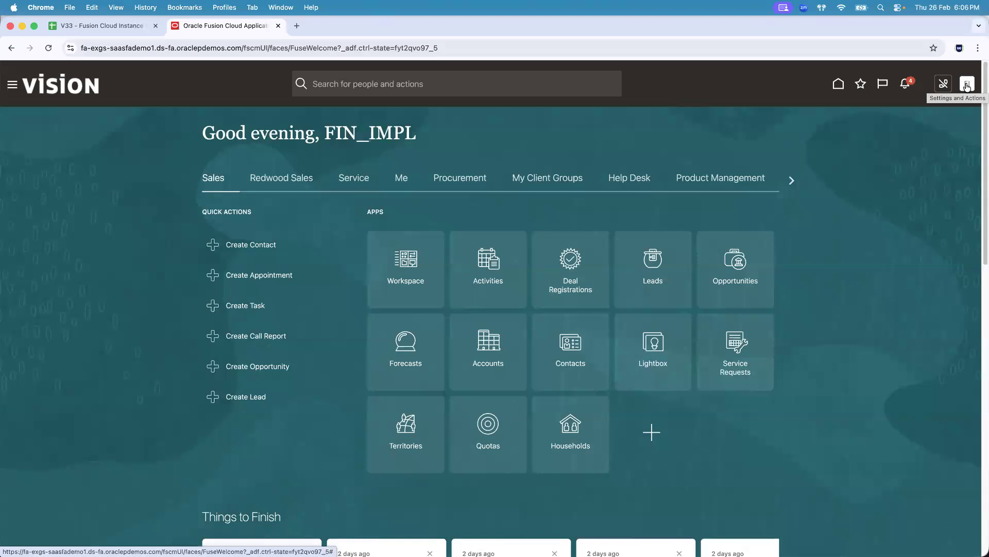
- Open Setup and Maintenance, search its tasks for Manage Banks, and open the Manage Banks task
{"action": "left_click", "coordinate": [967, 87]}
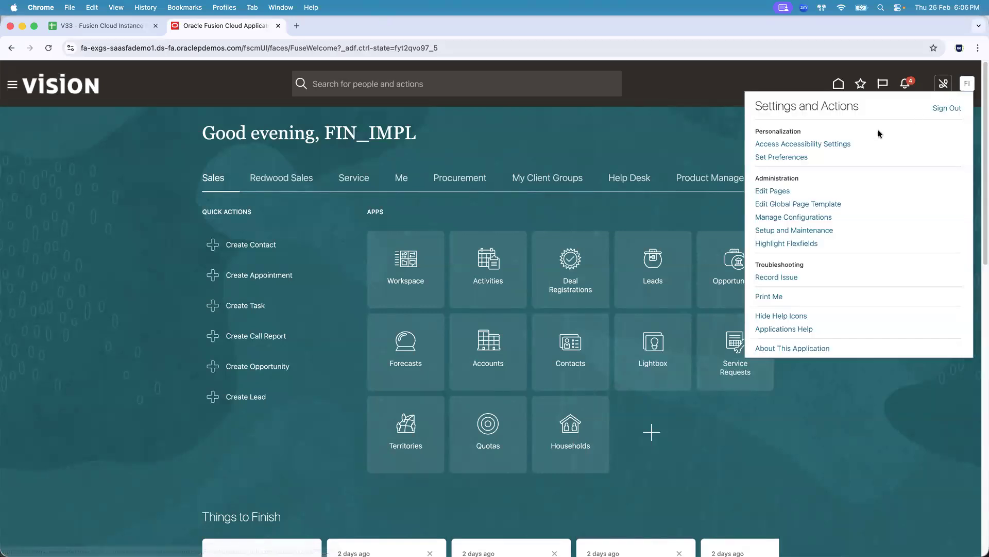
{"action": "left_click", "coordinate": [784, 231]}
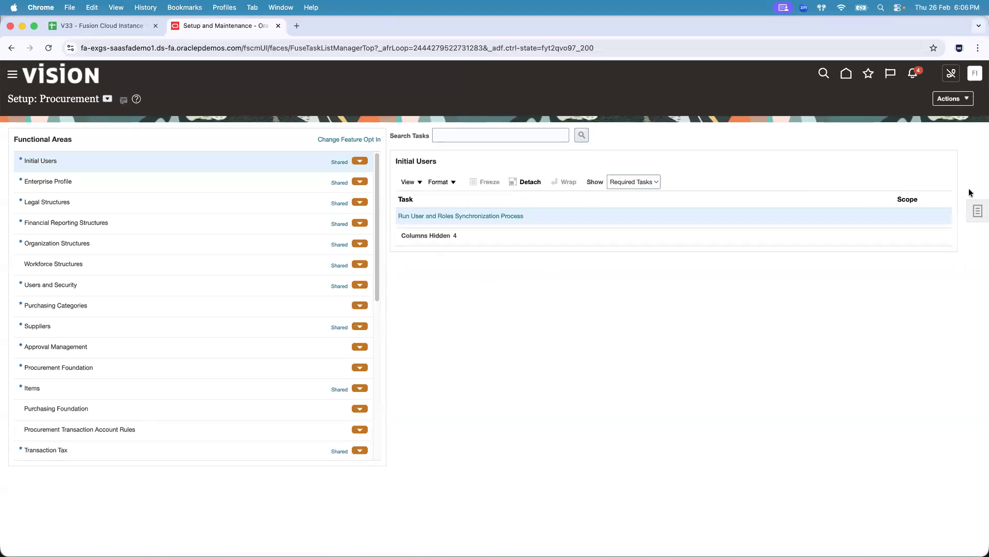
{"action": "left_click", "coordinate": [978, 211]}
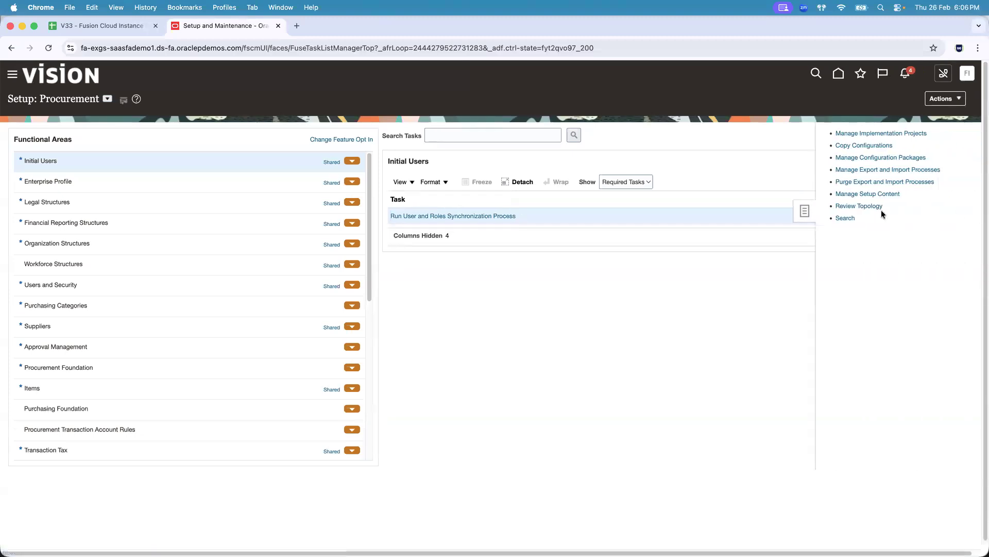
{"action": "left_click", "coordinate": [849, 220]}
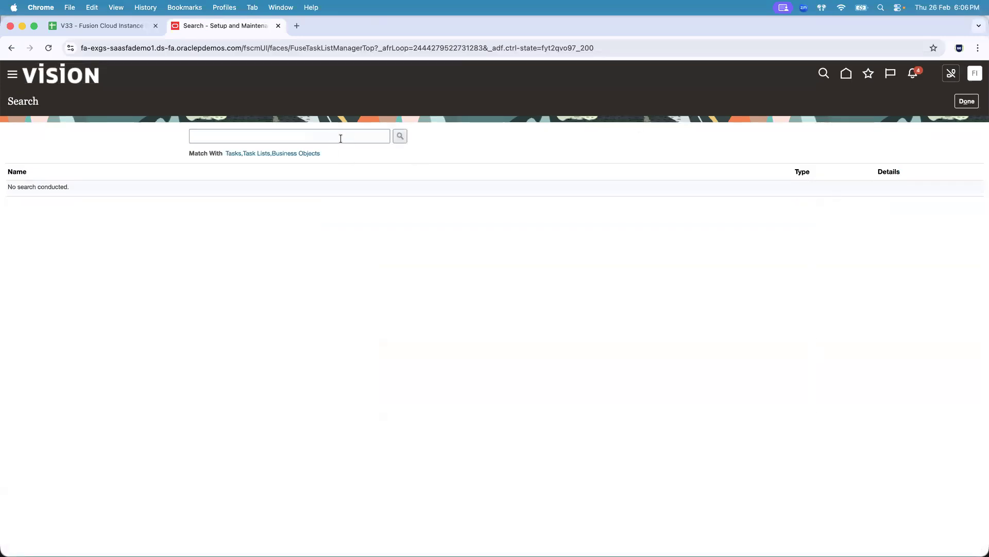
{"action": "left_click", "coordinate": [341, 138]}
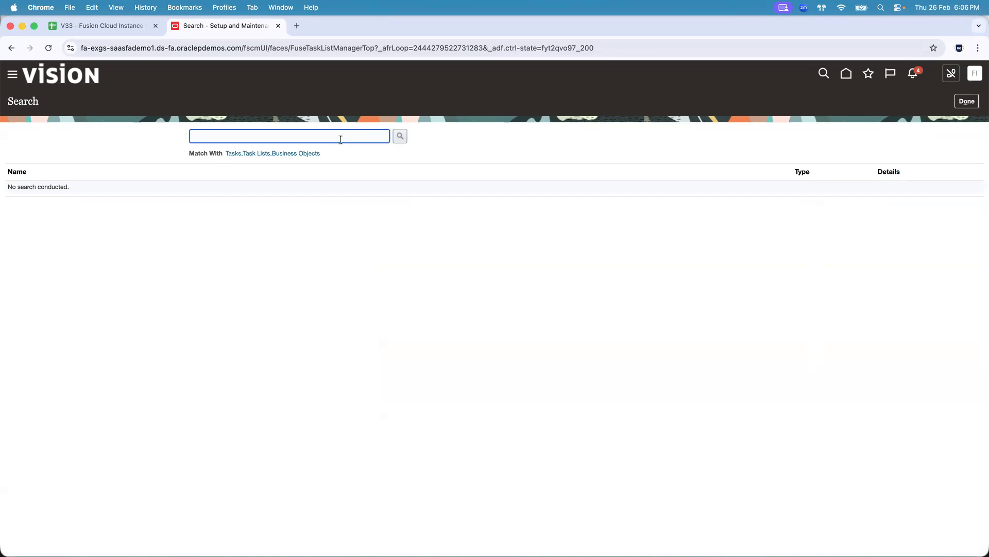
{"action": "key", "text": "super+Tab"}
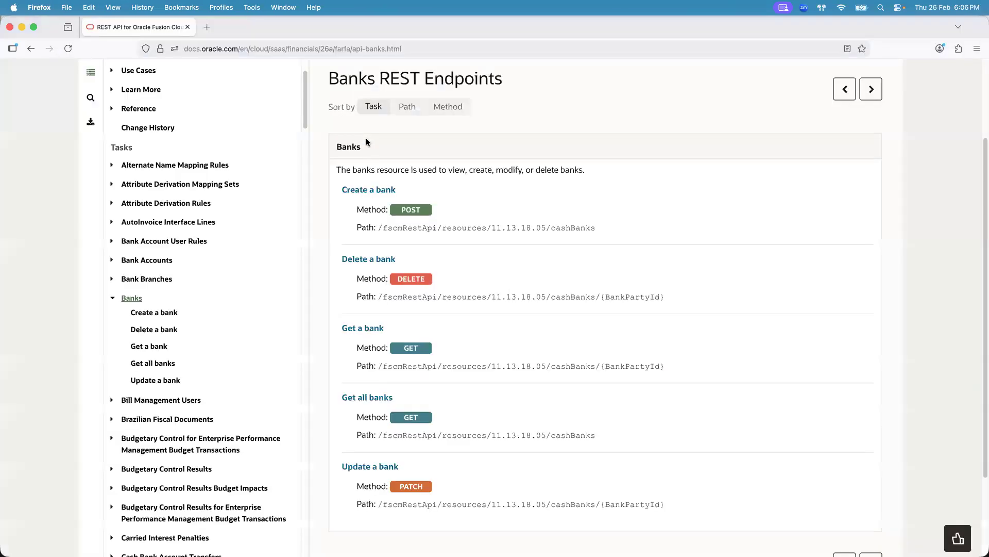
{"action": "key", "text": "super+Tab"}
{"action": "type", "text": "Manage Banks"}
{"action": "key", "text": "Return"}
{"action": "left_click", "coordinate": [41, 188]}
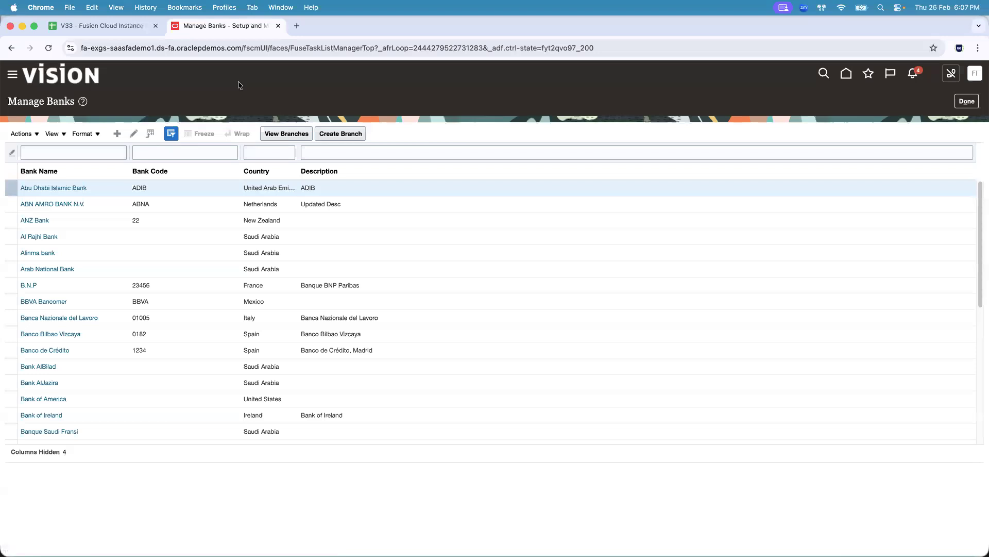
- Review the Abu Dhabi Islamic Bank details, then widen the Country column in the Manage Banks list
{"action": "left_click", "coordinate": [74, 188]}
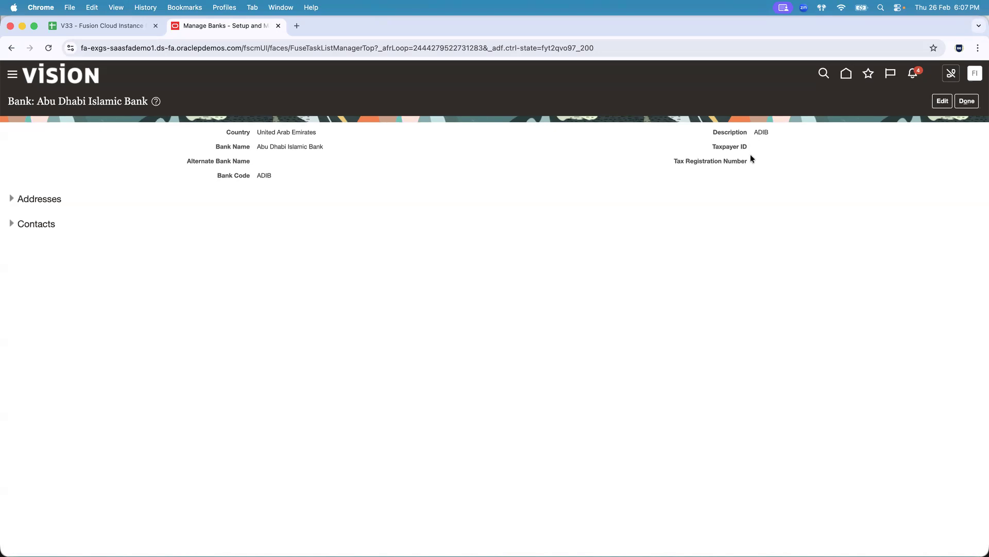
{"action": "left_click", "coordinate": [967, 101]}
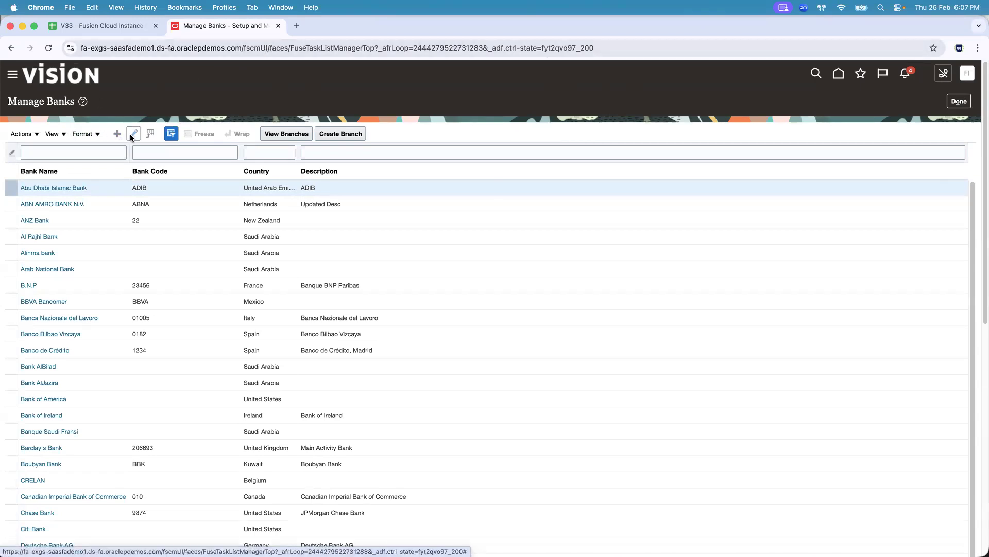
{"action": "left_click", "coordinate": [62, 187]}
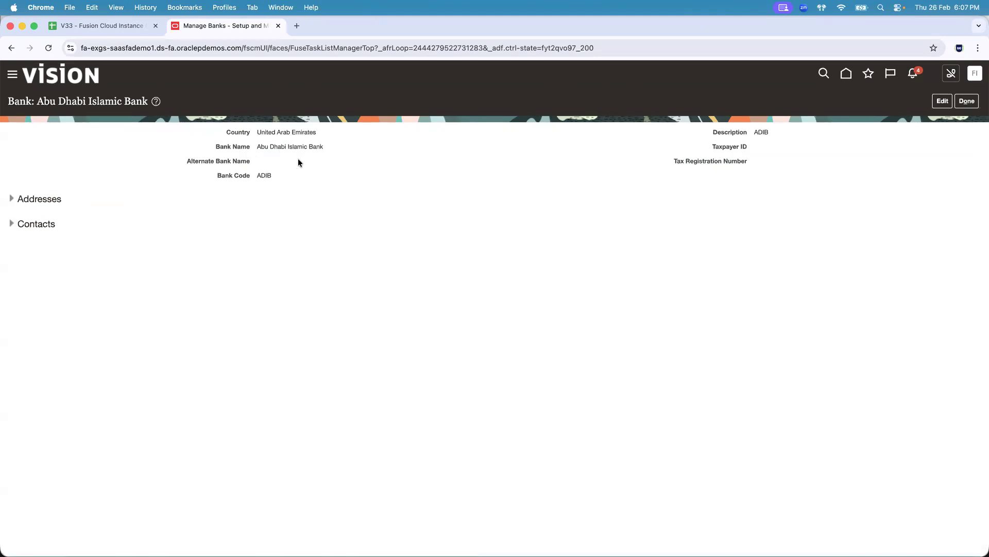
{"action": "left_click", "coordinate": [967, 101]}
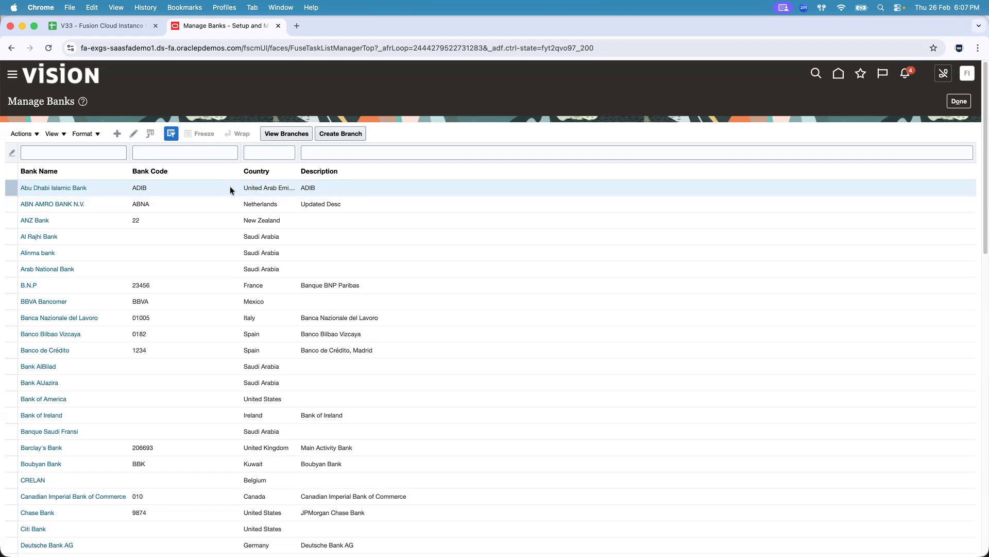
{"action": "left_click_drag", "start_coordinate": [299, 153], "coordinate": [414, 153]}
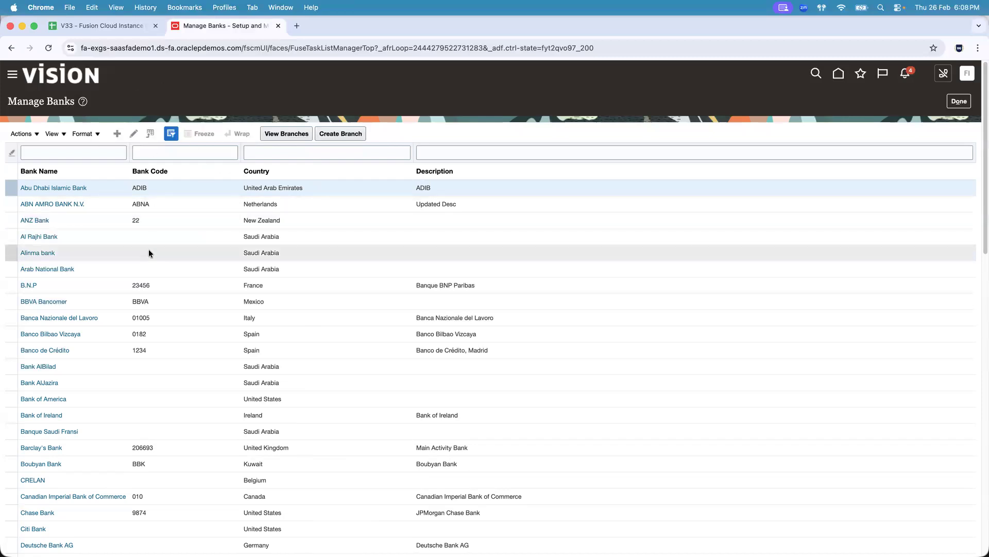
- Highlight the banks resource description and its endpoint methods and paths on the Banks REST Endpoints page
{"action": "key", "text": "super+Tab"}
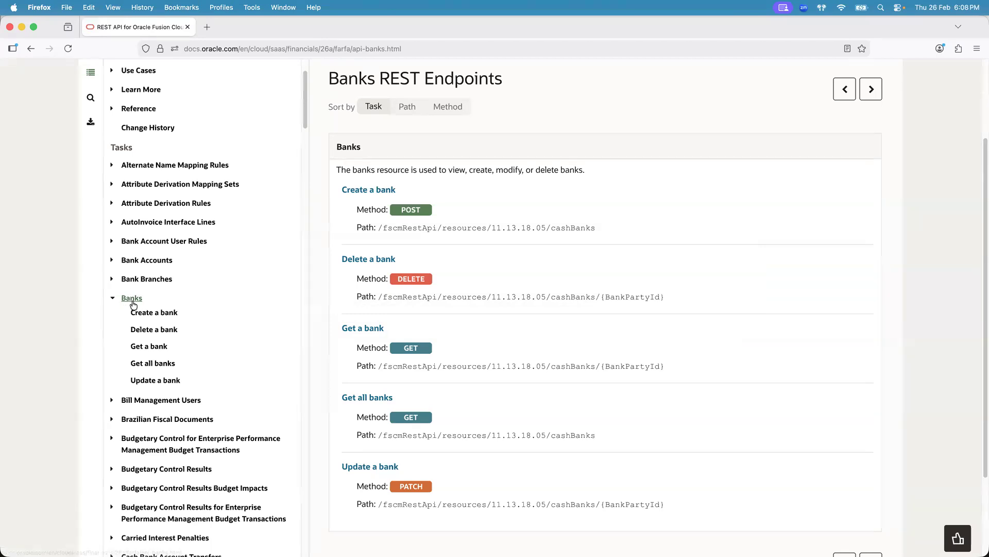
{"action": "left_click_drag", "start_coordinate": [353, 170], "coordinate": [406, 169]}
{"action": "left_click", "coordinate": [405, 169]}
{"action": "left_click_drag", "start_coordinate": [353, 169], "coordinate": [406, 172]}
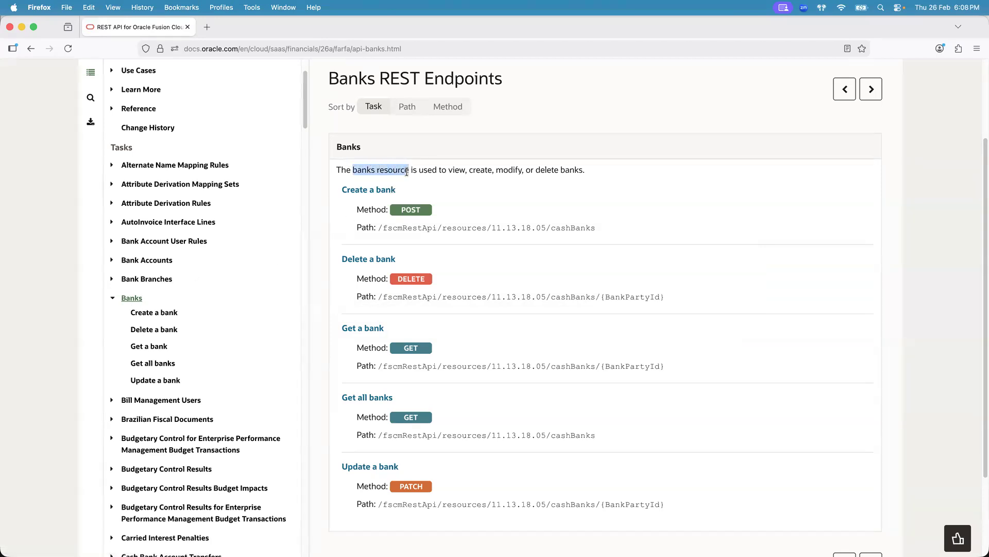
{"action": "left_click", "coordinate": [407, 172]}
{"action": "mouse_move", "coordinate": [335, 187]}
{"action": "left_mouse_down"}
{"action": "mouse_move", "coordinate": [526, 419]}
{"action": "mouse_move", "coordinate": [691, 505]}
{"action": "mouse_move", "coordinate": [520, 308]}
{"action": "mouse_move", "coordinate": [371, 190]}
{"action": "mouse_move", "coordinate": [335, 190]}
{"action": "left_mouse_up"}
{"action": "left_click", "coordinate": [692, 506]}
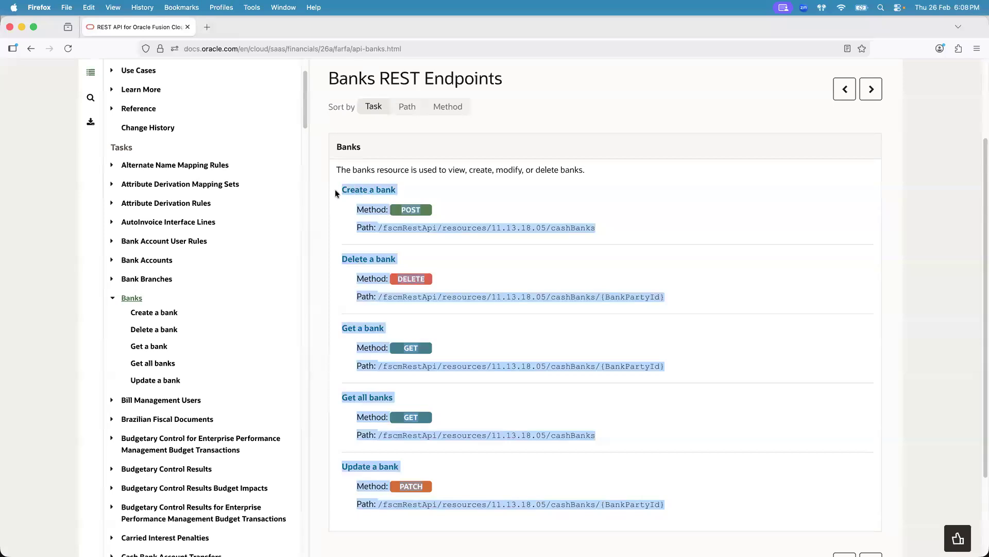
{"action": "left_click", "coordinate": [707, 493]}
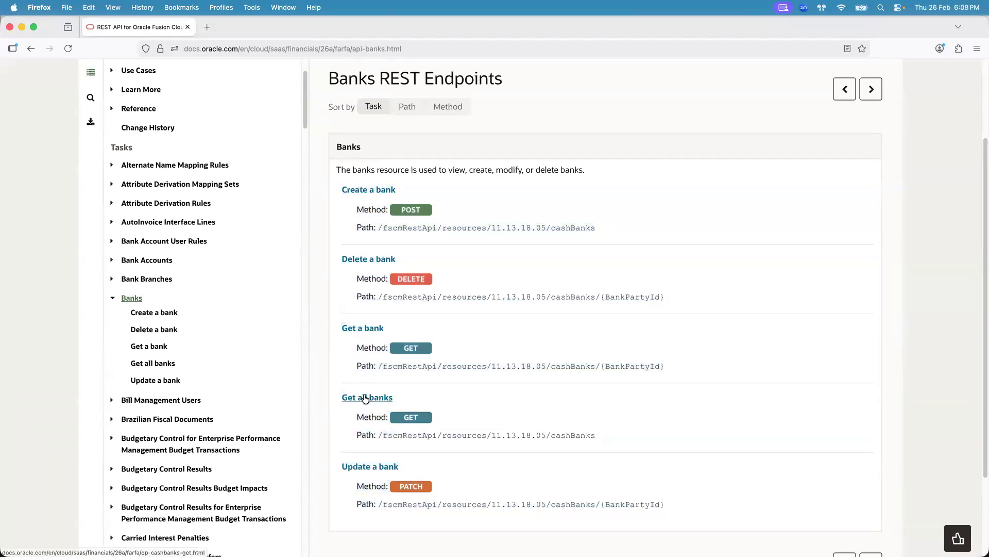
- Open 3.1.Web Service Basics Notes.sql from the Integrations folder and close the Untitled-1 editor tab
{"action": "key", "text": "super+Tab"}
{"action": "key", "text": "super+Tab"}
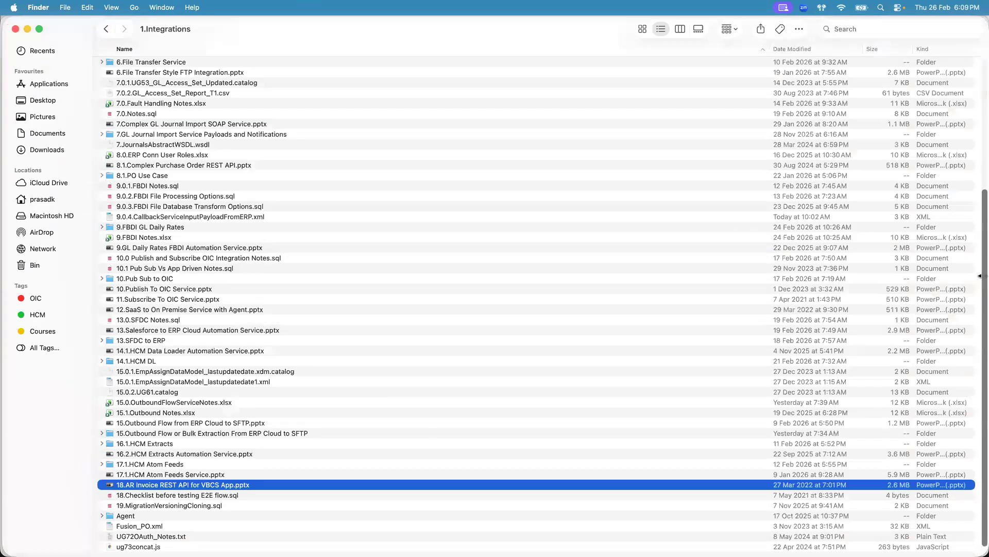
{"action": "scroll", "coordinate": [971, 149], "scroll_direction": "up", "scroll_amount": 1}
{"action": "scroll", "coordinate": [970, 150], "scroll_direction": "up", "scroll_amount": 6}
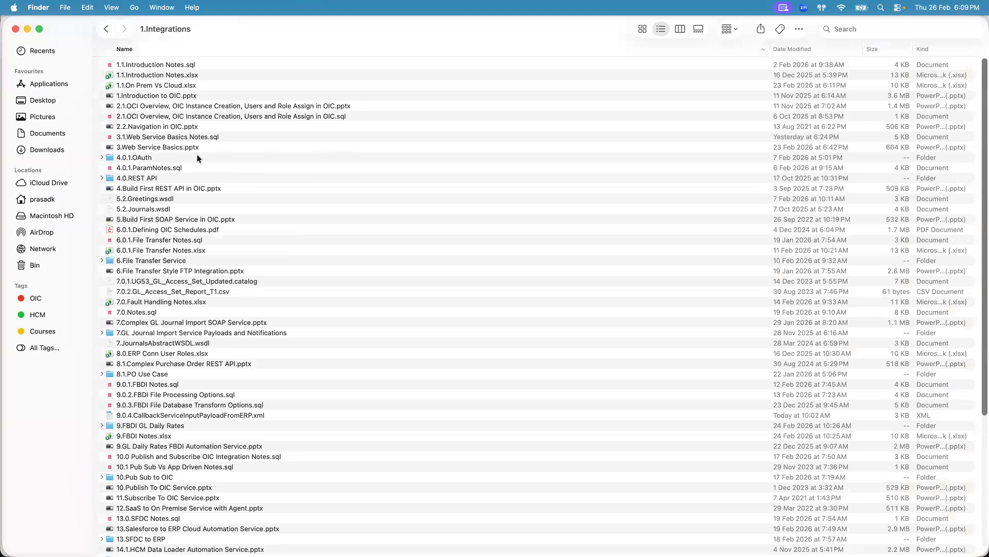
{"action": "double_click", "coordinate": [186, 136]}
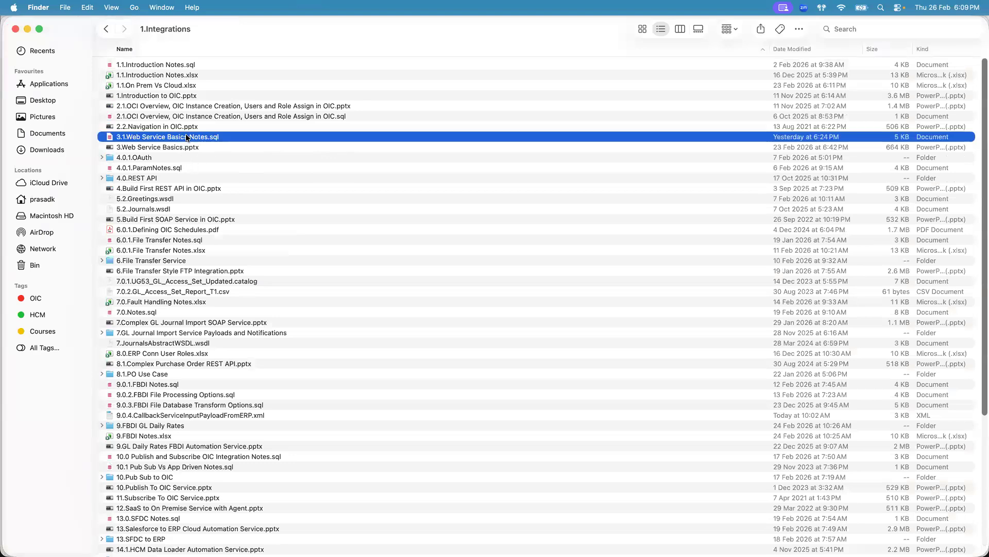
{"action": "left_click", "coordinate": [360, 43]}
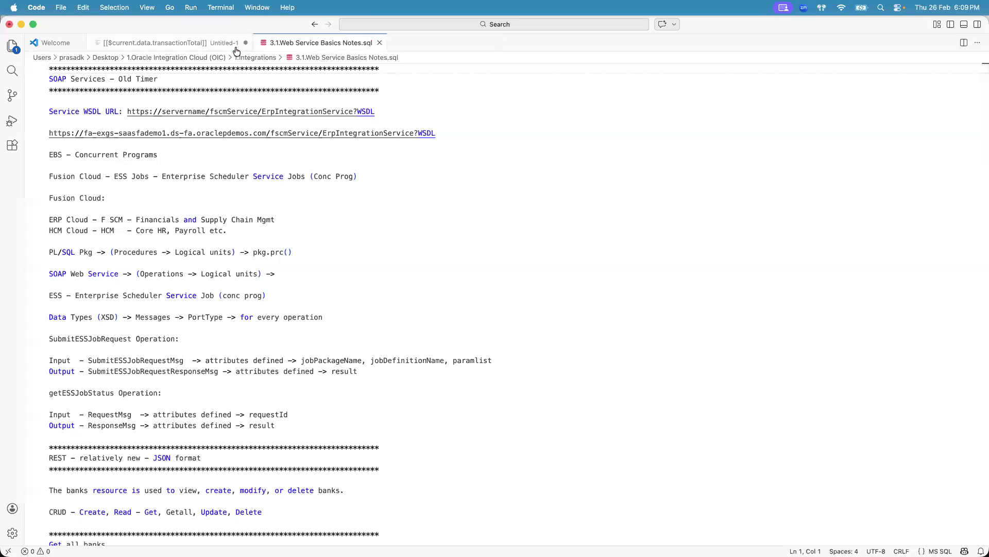
{"action": "left_click", "coordinate": [245, 43]}
{"action": "left_click", "coordinate": [496, 340]}
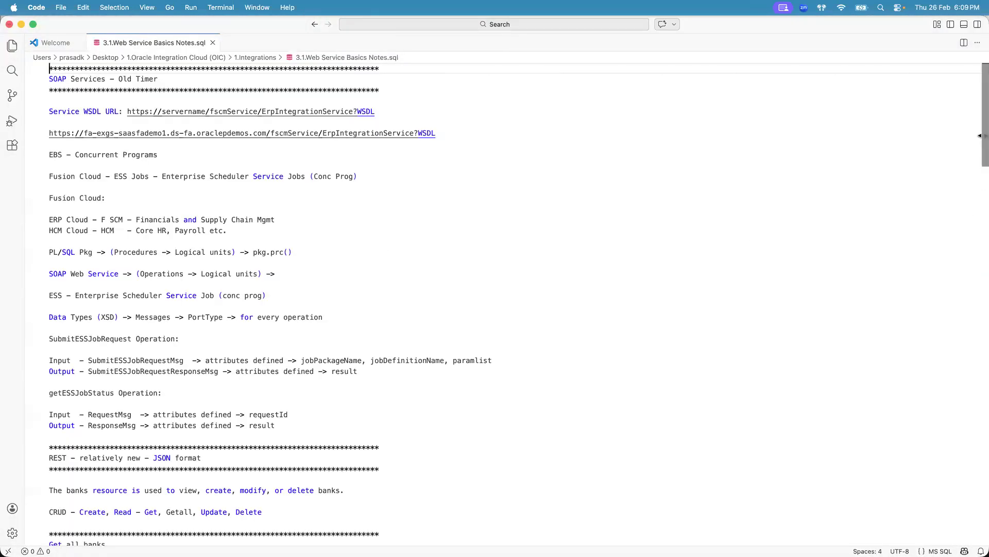
- Scroll to the REST section of the notes and highlight each CRUD operation listed for banks
{"action": "left_click_drag", "start_coordinate": [982, 133], "coordinate": [978, 212]}
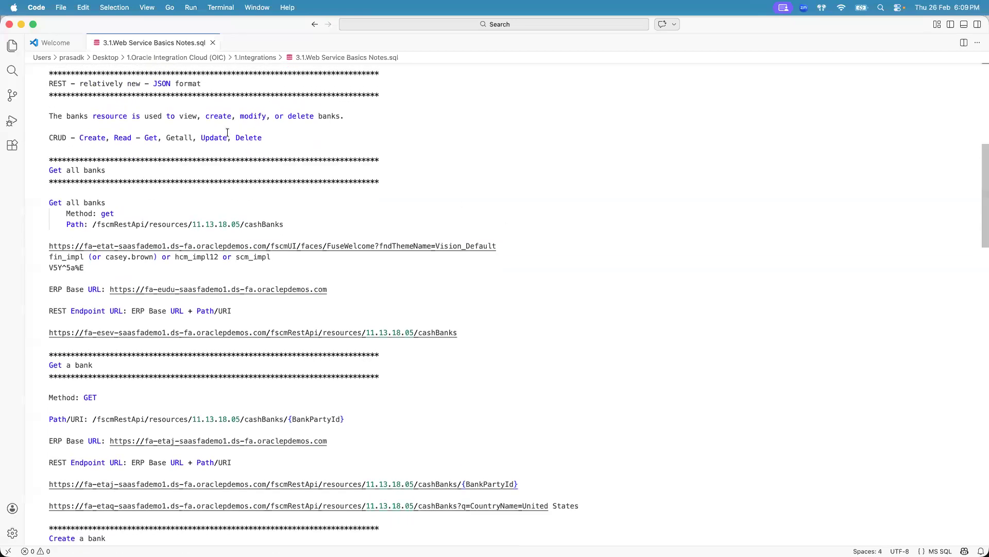
{"action": "double_click", "coordinate": [82, 138]}
{"action": "left_click_drag", "start_coordinate": [80, 137], "coordinate": [265, 138]}
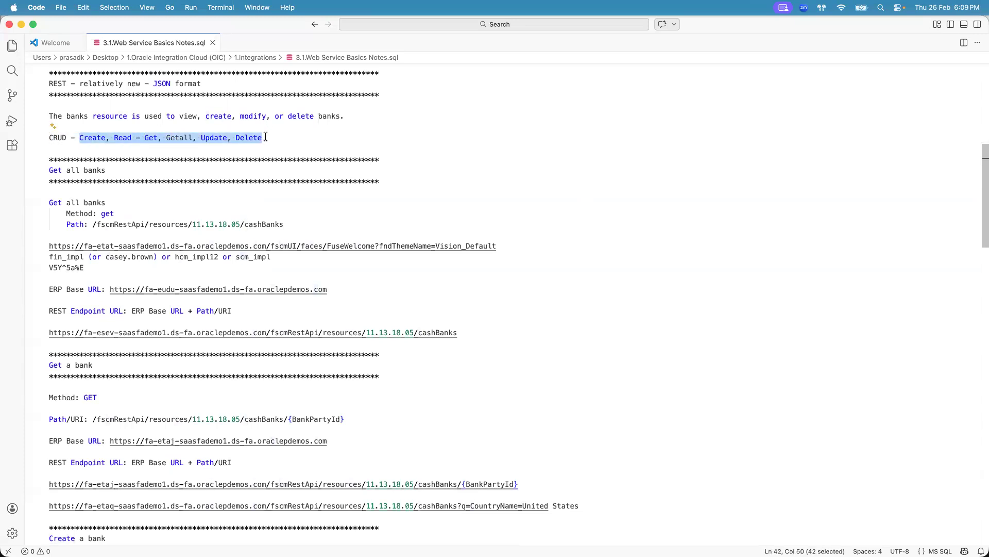
{"action": "left_click", "coordinate": [266, 138]}
{"action": "left_click", "coordinate": [93, 137]}
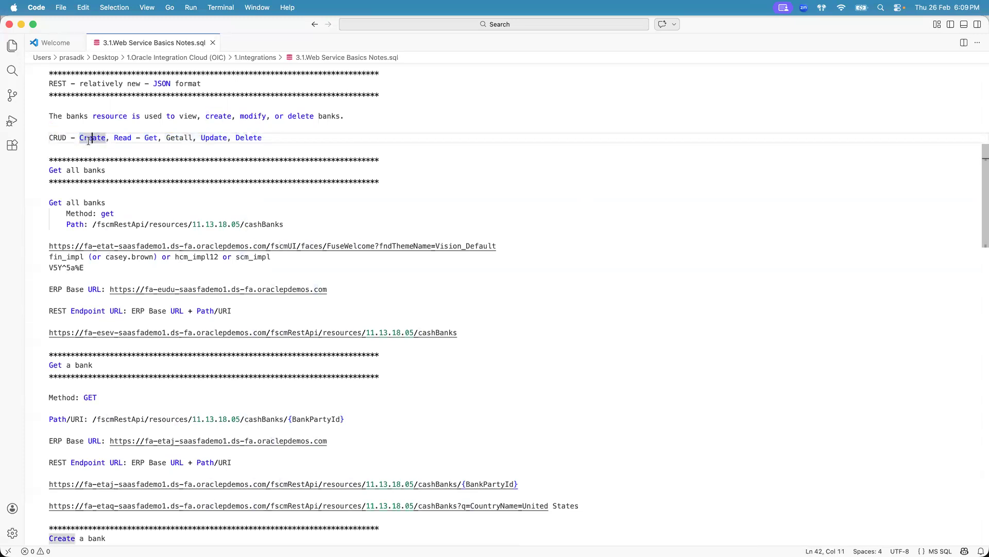
{"action": "left_click", "coordinate": [151, 138]}
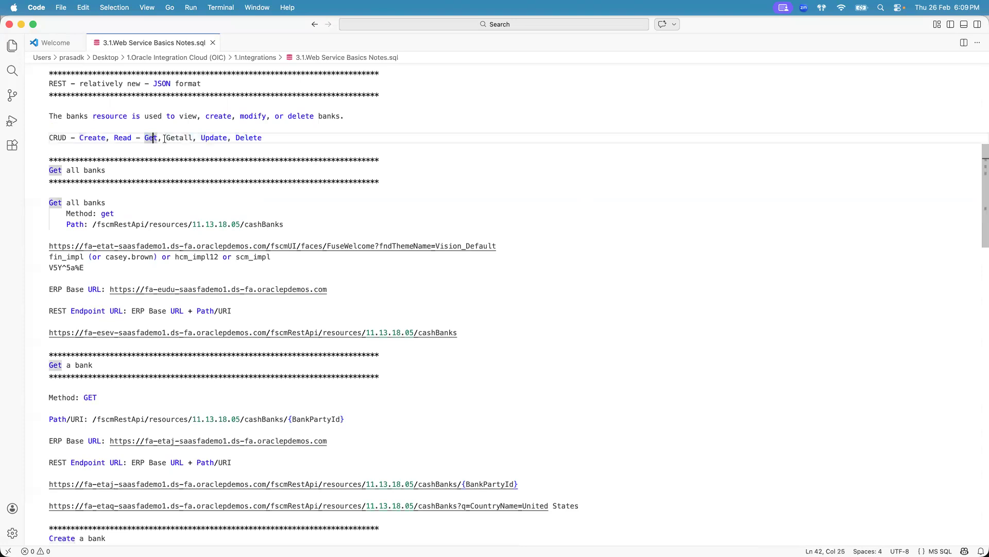
{"action": "left_click", "coordinate": [176, 138]}
{"action": "left_click", "coordinate": [213, 138]}
{"action": "left_click", "coordinate": [249, 136]}
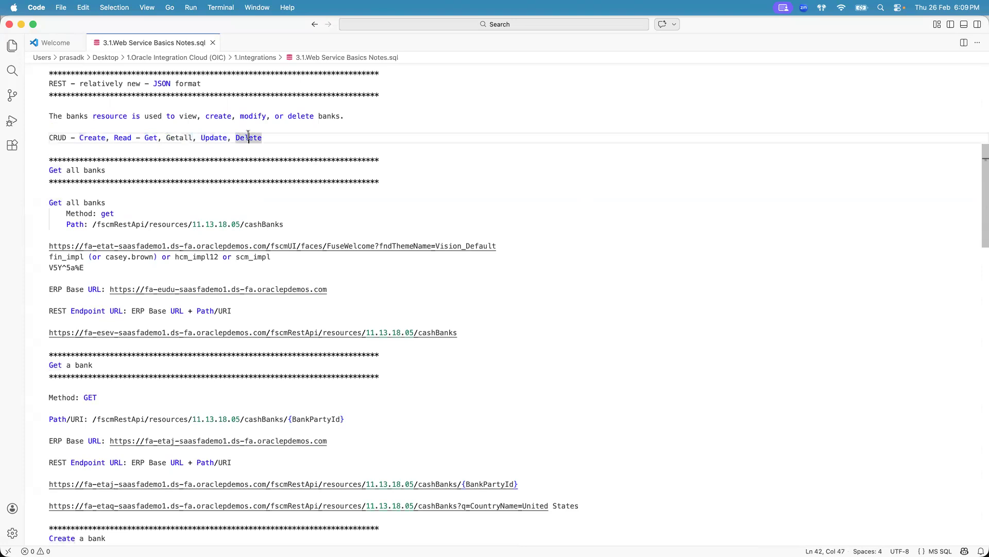
- Highlight Create, Read, Update and Delete one by one on the CRUD line of the notes
{"action": "left_click_drag", "start_coordinate": [268, 137], "coordinate": [79, 137]}
{"action": "left_click", "coordinate": [79, 137]}
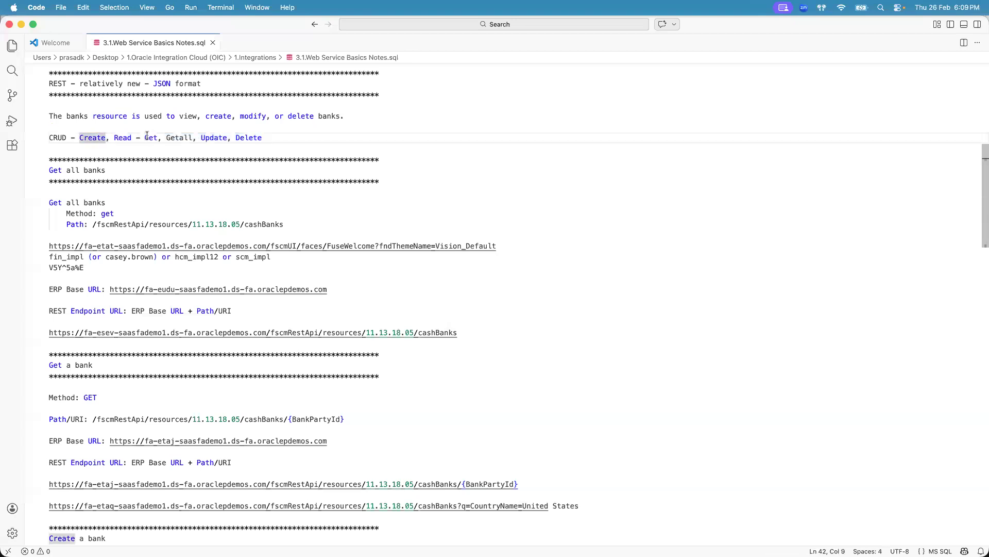
{"action": "left_click", "coordinate": [122, 137]}
{"action": "left_click", "coordinate": [211, 137]}
{"action": "left_click", "coordinate": [252, 137]}
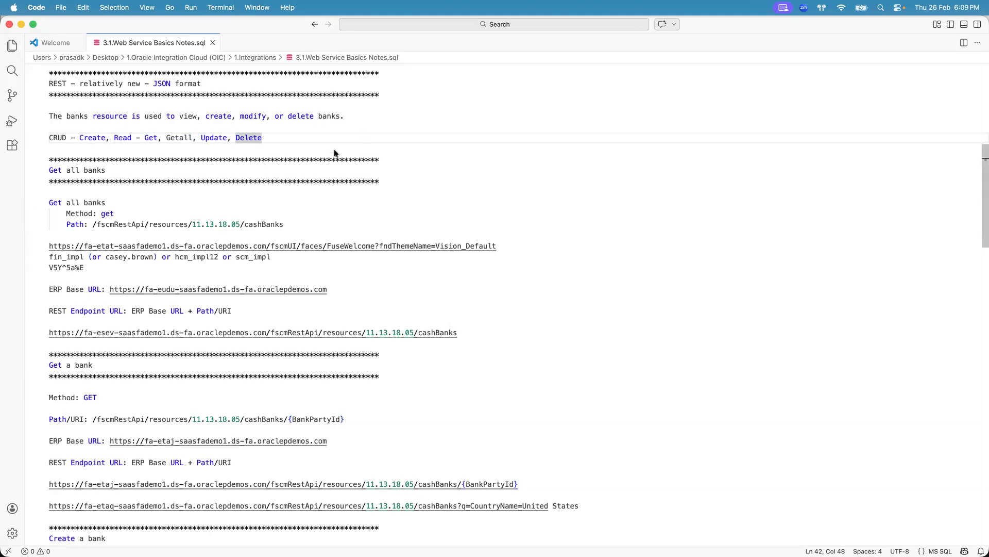
- Switch to the Banks REST Endpoints page and highlight the method and path of each banks endpoint, starting with Get all banks
{"action": "key", "text": "super+Tab"}
{"action": "key", "text": "super+Tab"}
{"action": "key", "text": "super+Tab"}
{"action": "key", "text": "super+Tab"}
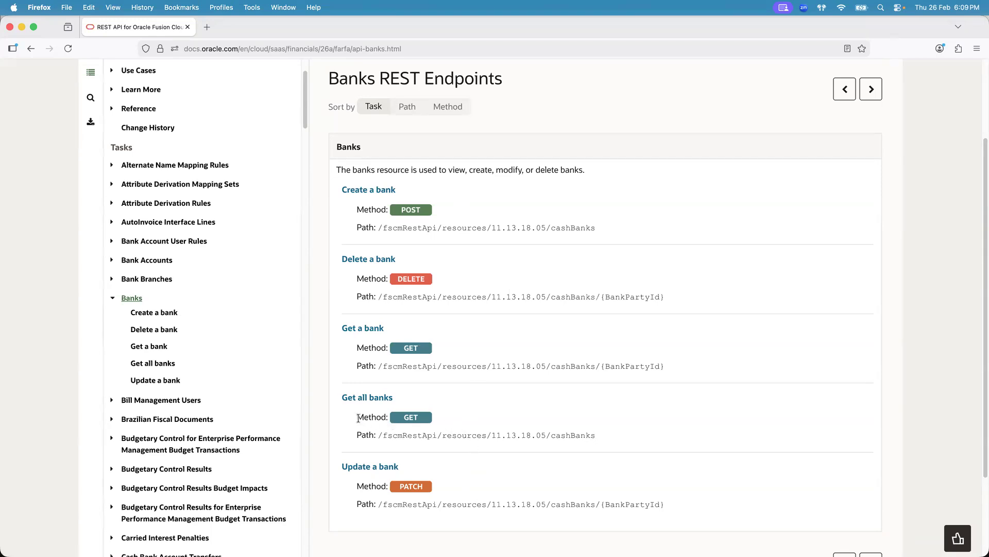
{"action": "left_click_drag", "start_coordinate": [358, 418], "coordinate": [441, 421]}
{"action": "left_click", "coordinate": [441, 420]}
{"action": "left_click_drag", "start_coordinate": [357, 434], "coordinate": [577, 433]}
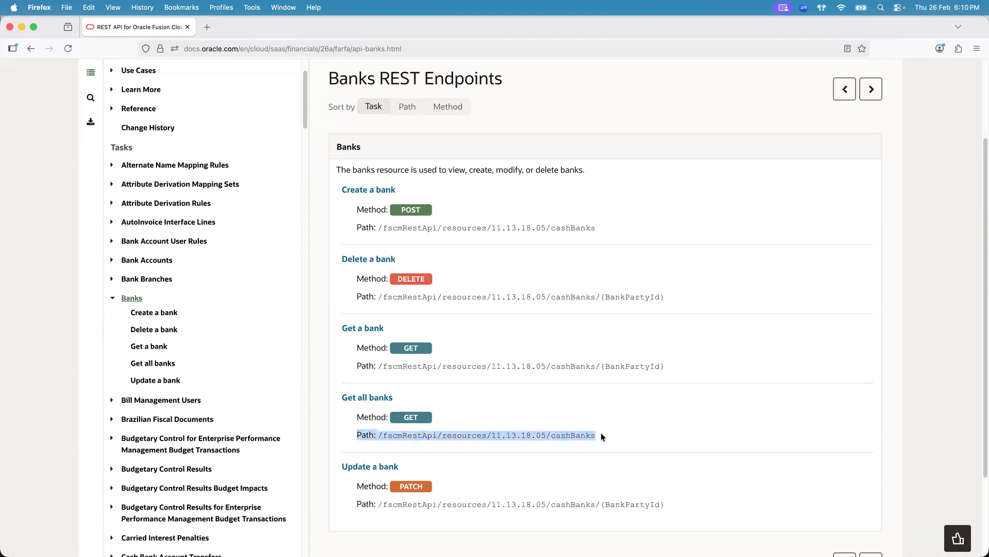
{"action": "left_click", "coordinate": [601, 432]}
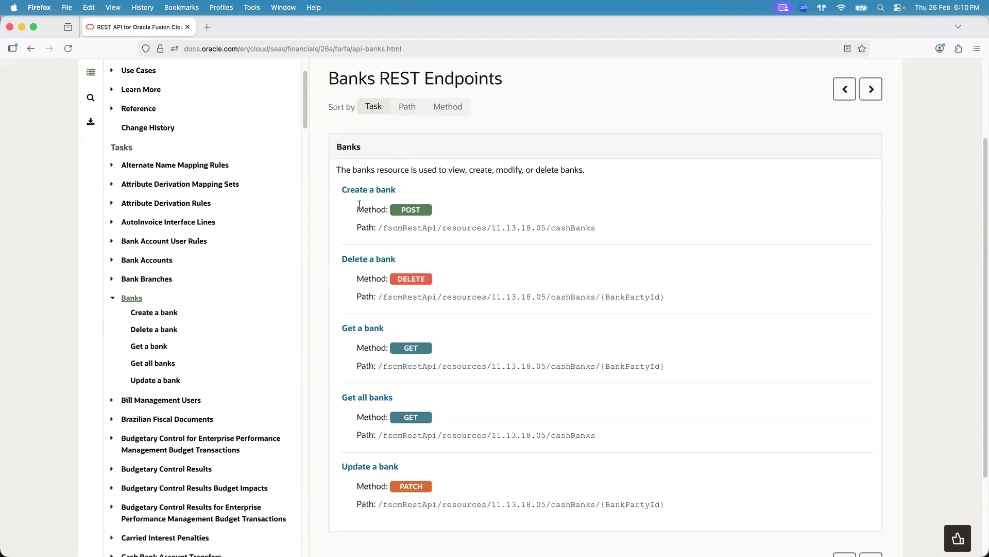
{"action": "left_click_drag", "start_coordinate": [357, 208], "coordinate": [429, 212]}
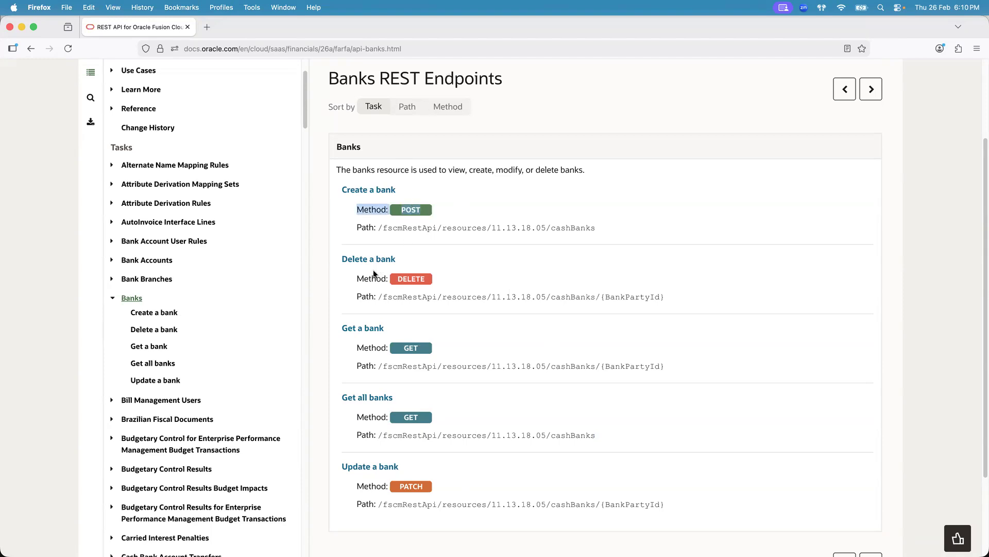
{"action": "left_click_drag", "start_coordinate": [357, 278], "coordinate": [423, 278]}
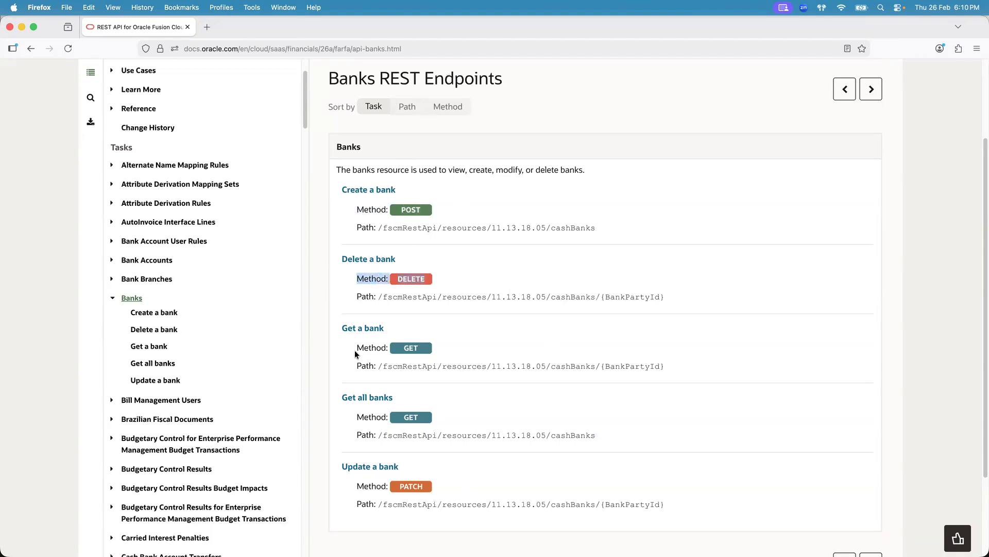
{"action": "left_click_drag", "start_coordinate": [357, 348], "coordinate": [442, 351]}
{"action": "left_click_drag", "start_coordinate": [355, 419], "coordinate": [442, 418]}
{"action": "left_click", "coordinate": [456, 419]}
{"action": "left_click_drag", "start_coordinate": [334, 323], "coordinate": [602, 434]}
{"action": "left_click", "coordinate": [602, 434]}
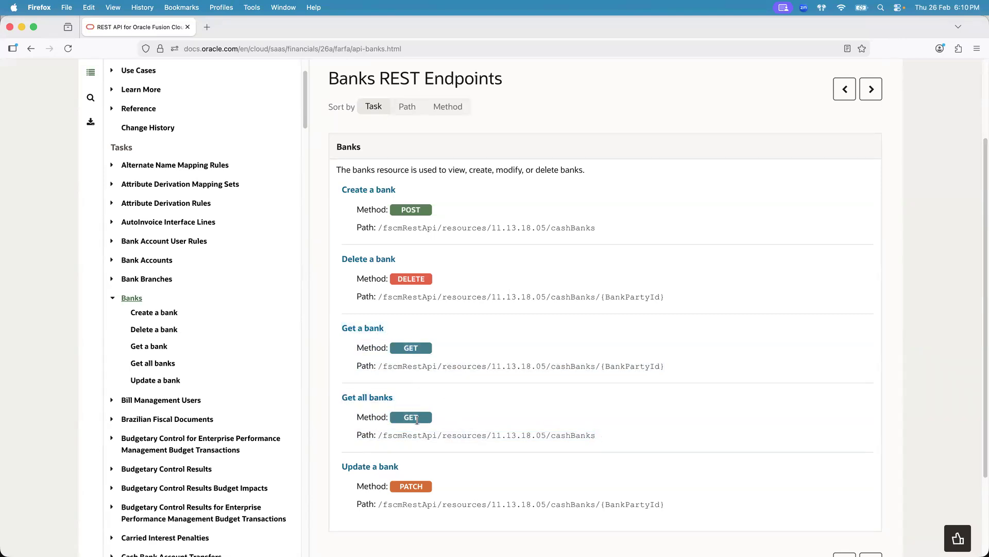
{"action": "left_click_drag", "start_coordinate": [334, 462], "coordinate": [474, 493]}
{"action": "left_click", "coordinate": [474, 493]}
{"action": "mouse_move", "coordinate": [332, 186]}
{"action": "left_mouse_down"}
{"action": "mouse_move", "coordinate": [519, 329]}
{"action": "mouse_move", "coordinate": [686, 503]}
{"action": "mouse_move", "coordinate": [453, 272]}
{"action": "mouse_move", "coordinate": [338, 187]}
{"action": "left_mouse_up"}
{"action": "left_click", "coordinate": [483, 232]}
- Select the Get all banks entry with its GET method and path on the endpoints page
{"action": "key", "text": "super+Tab"}
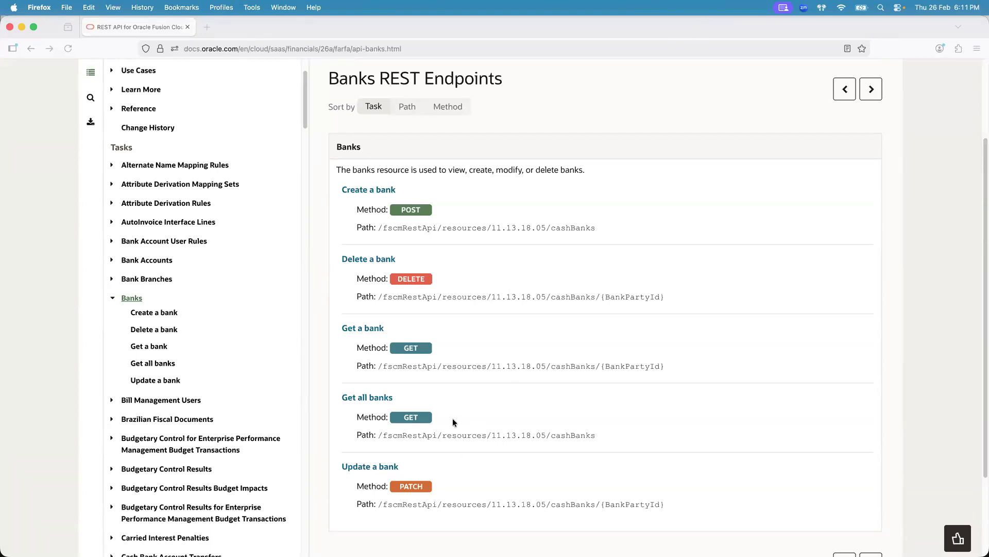
{"action": "left_click_drag", "start_coordinate": [604, 431], "coordinate": [342, 392]}
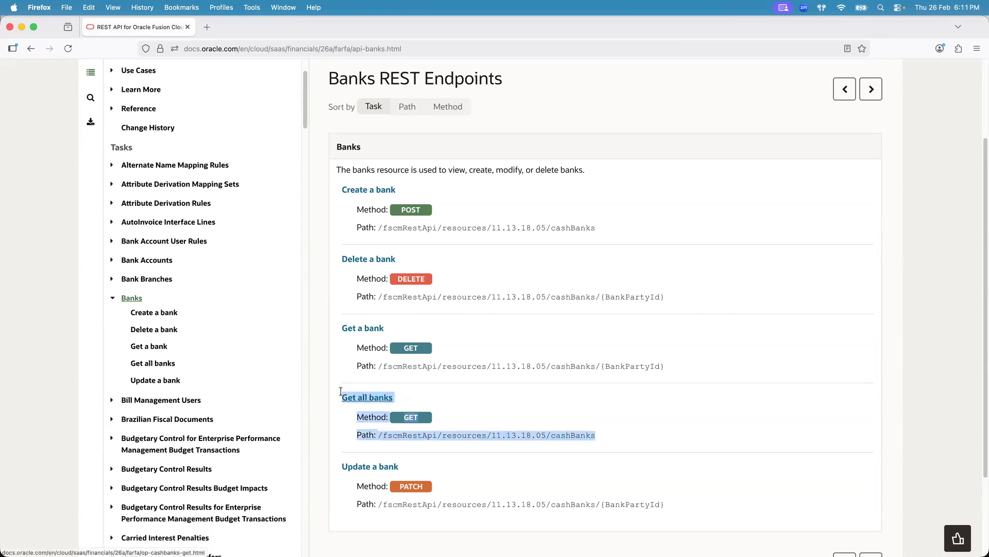
{"action": "key", "text": "super+Tab"}
{"action": "key", "text": "super+Tab"}
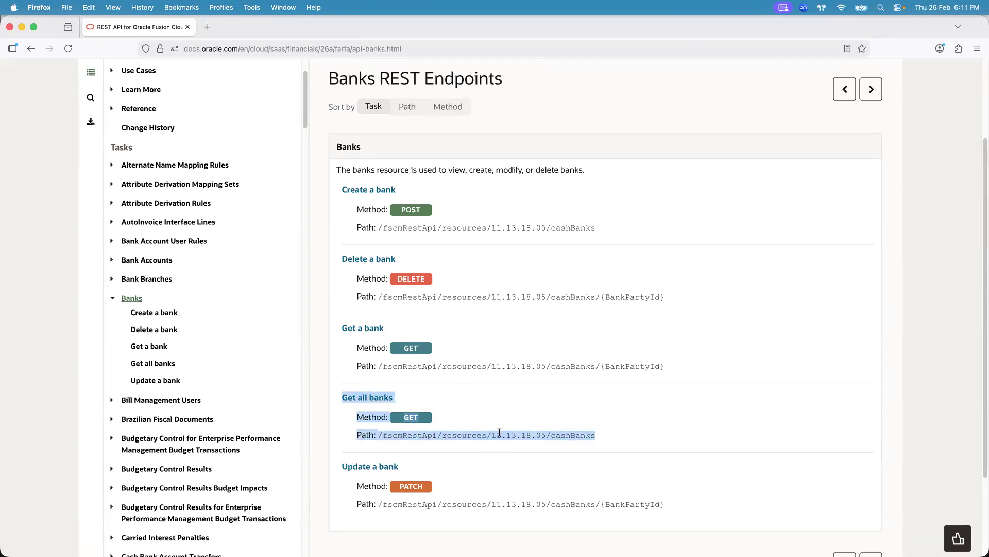
{"action": "key", "text": "super+Tab"}
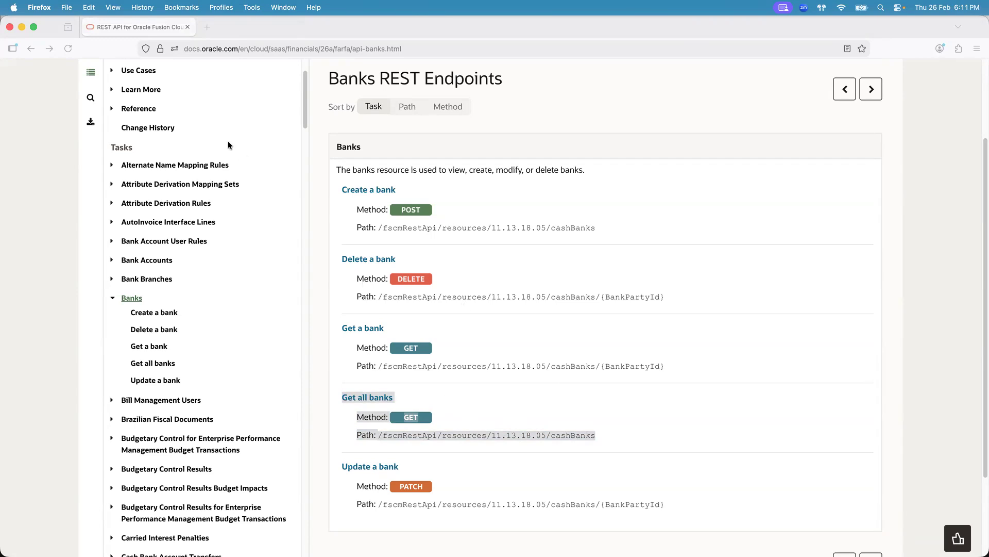
- Open a new browser tab and search the web for postman
{"action": "left_click", "coordinate": [207, 27]}
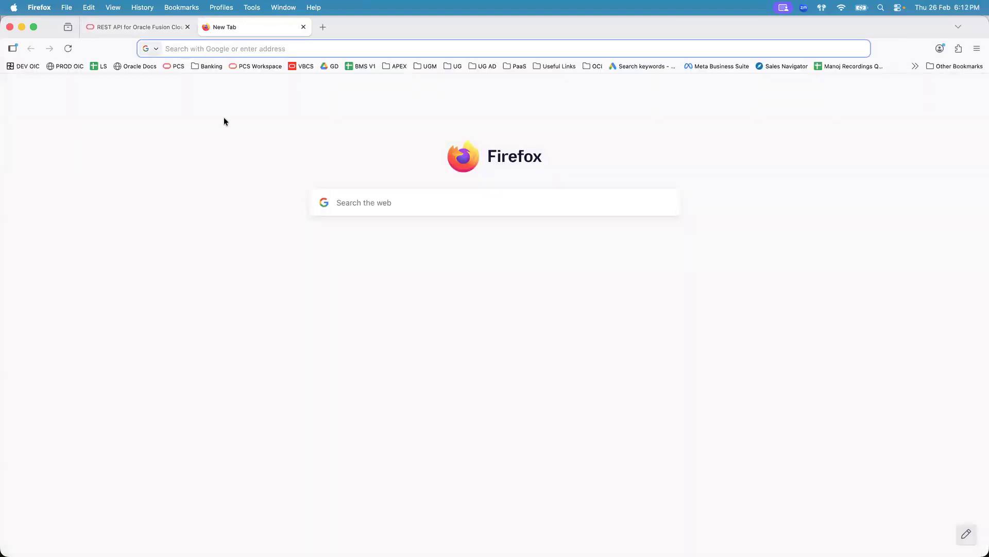
{"action": "type", "text": "soap ui"}
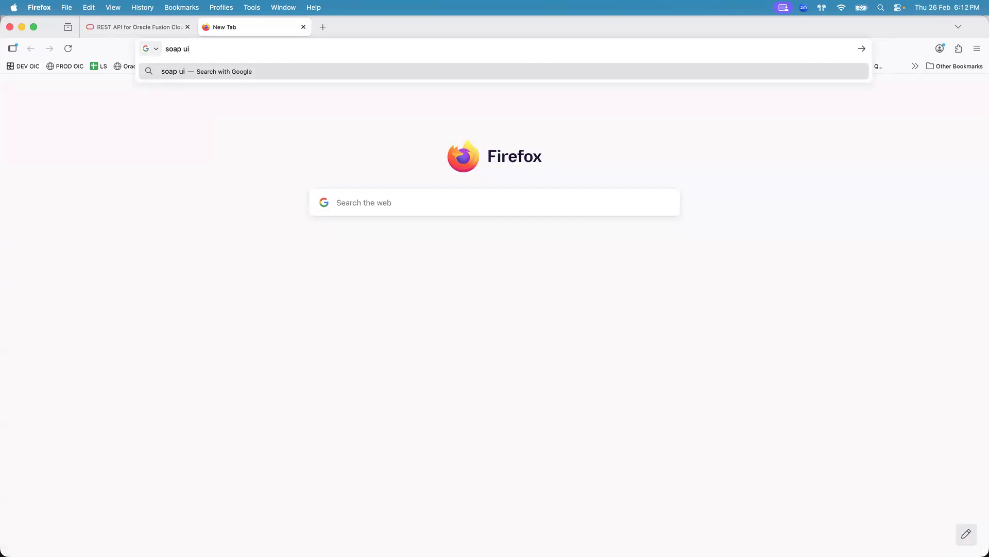
{"action": "type", "text": "soap"}
{"action": "key", "text": "super+a"}
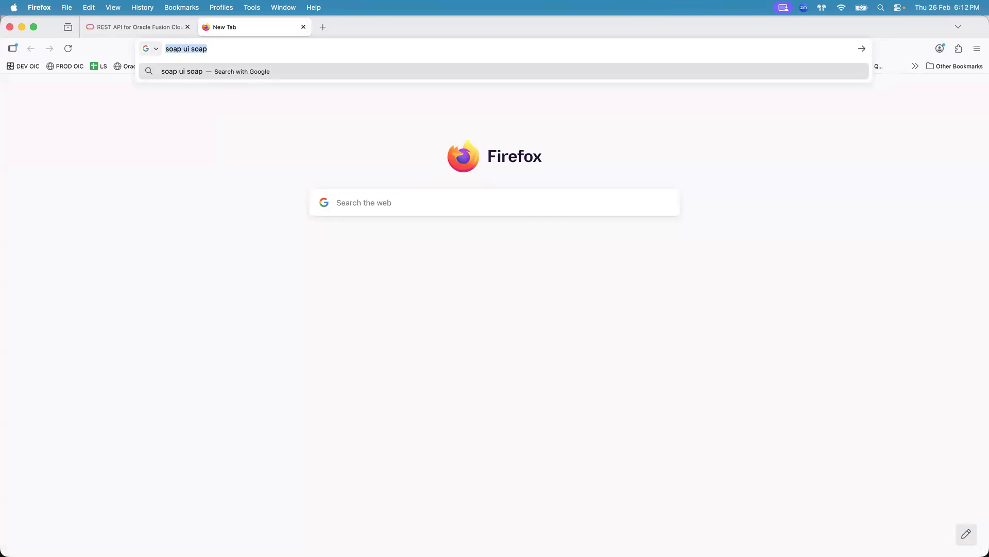
{"action": "type", "text": "post"}
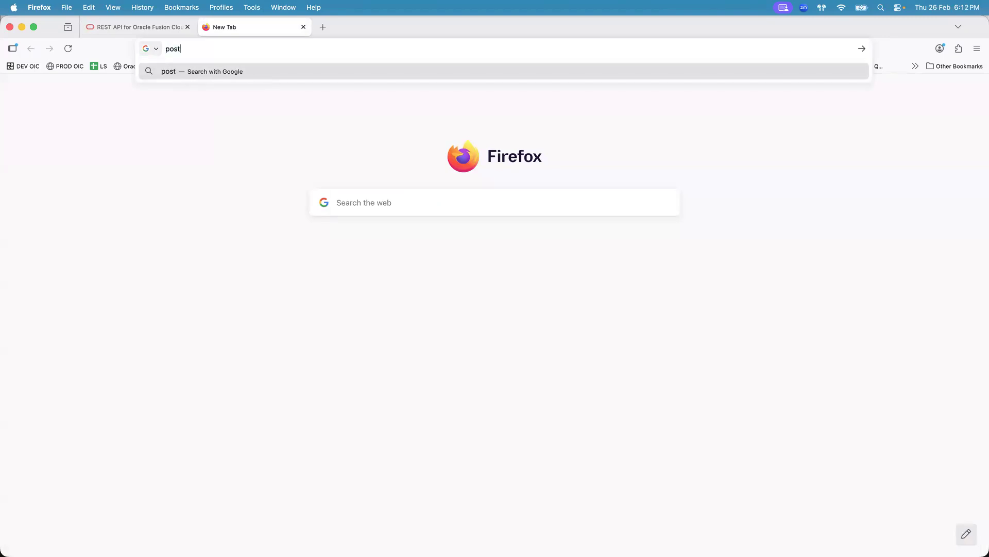
{"action": "type", "text": "man rest apis"}
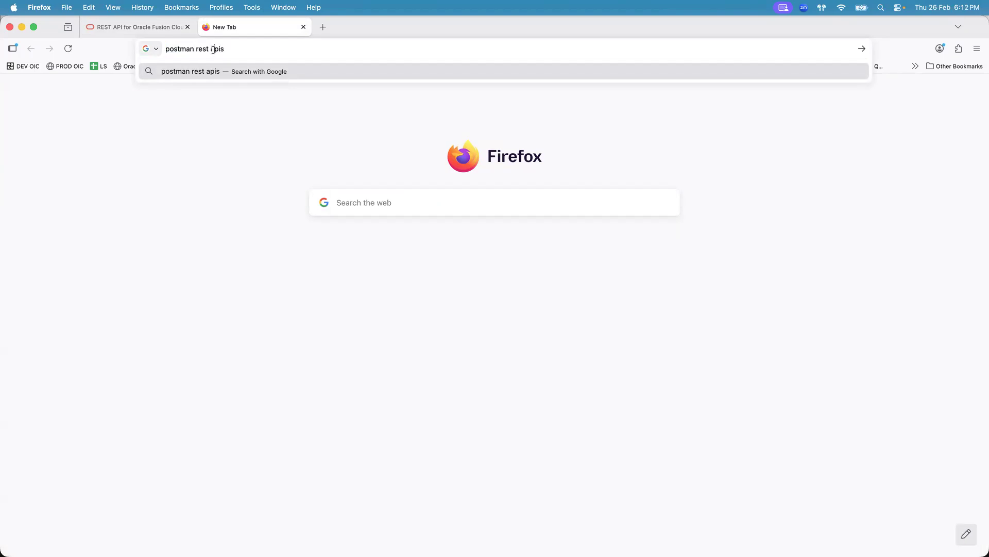
{"action": "left_click", "coordinate": [191, 47]}
{"action": "left_click", "coordinate": [228, 50], "text": "shift"}
{"action": "key", "text": "BackSpace"}
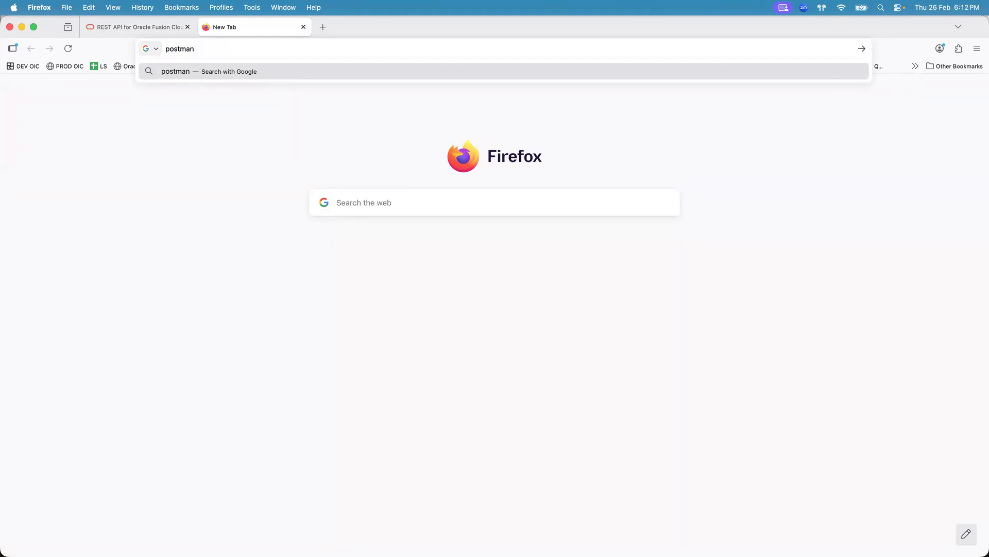
{"action": "key", "text": "Return"}
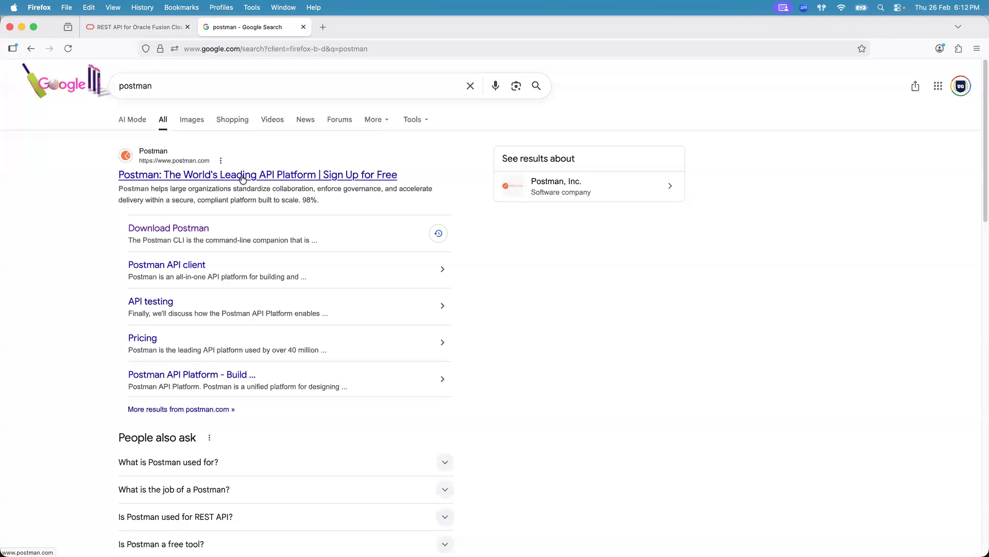
- Open the Download Postman page from the results and accept all cookies
{"action": "left_click", "coordinate": [187, 230]}
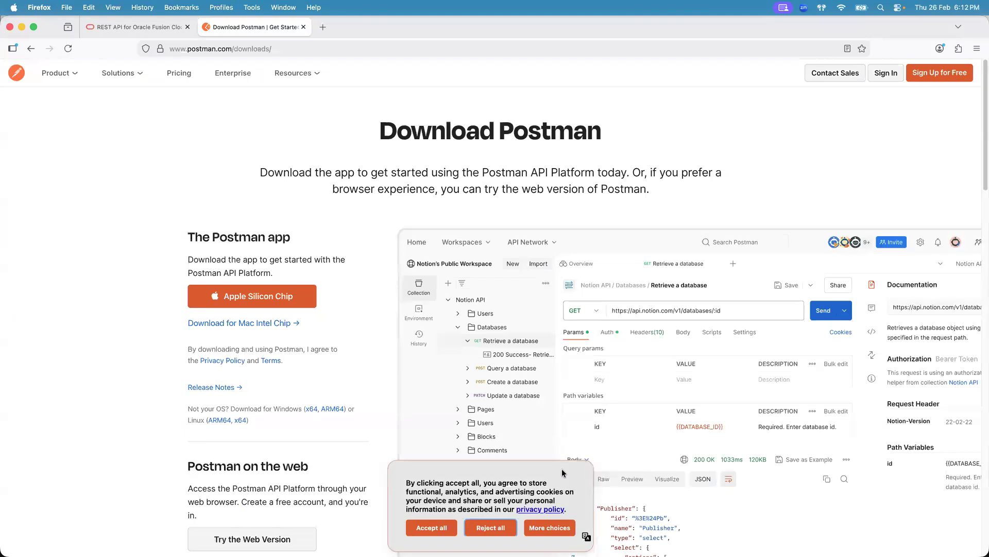
{"action": "left_click", "coordinate": [439, 527]}
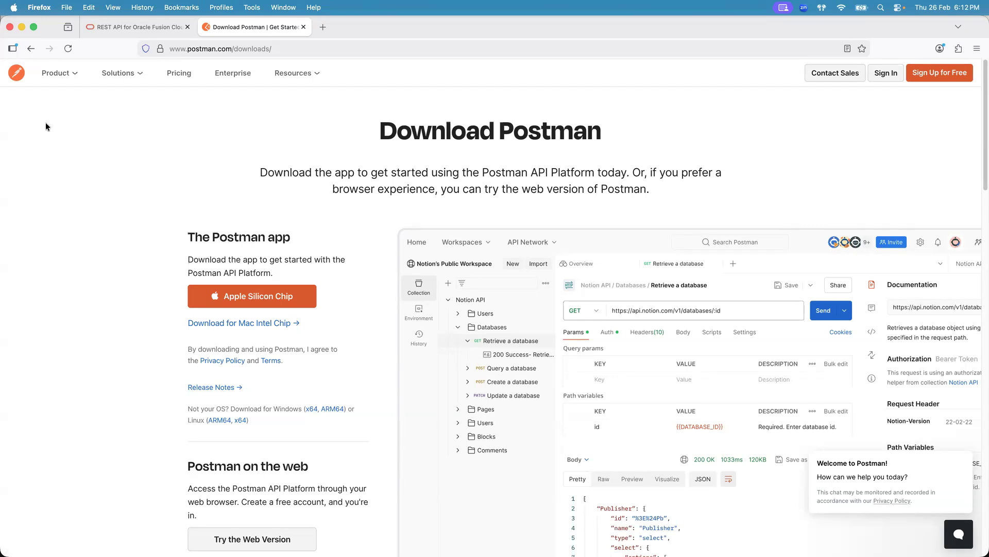
{"action": "key", "text": "super+shift+4"}
{"action": "left_click_drag", "start_coordinate": [6, 63], "coordinate": [28, 83]}
- Launch the Postman desktop app and open a new untitled request tab
{"action": "mouse_move", "coordinate": [239, 538]}
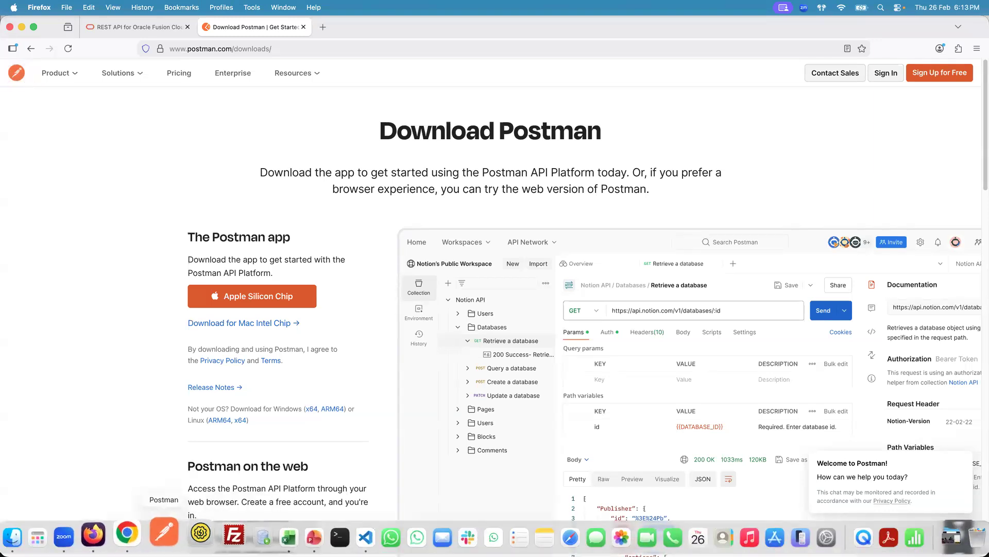
{"action": "left_click", "coordinate": [164, 533]}
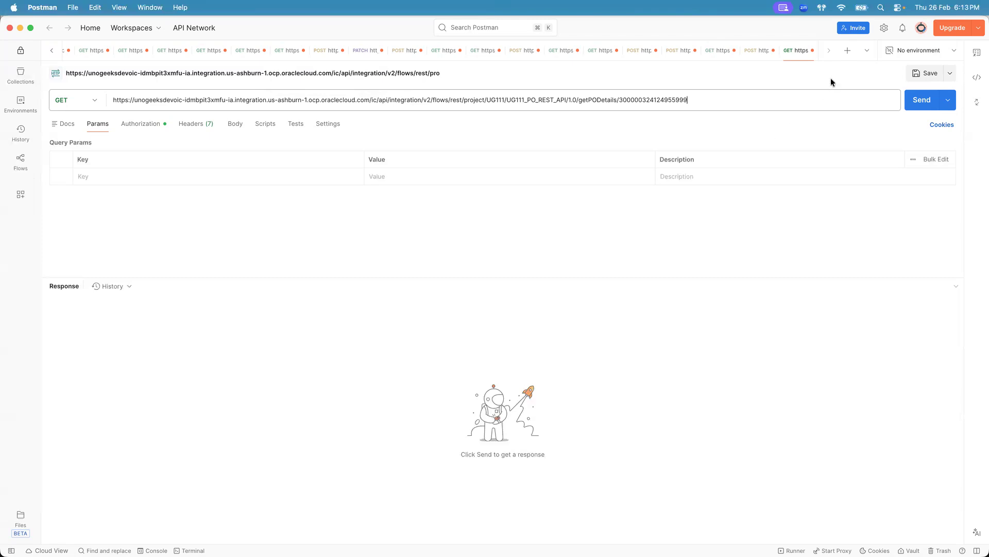
{"action": "left_click", "coordinate": [847, 54]}
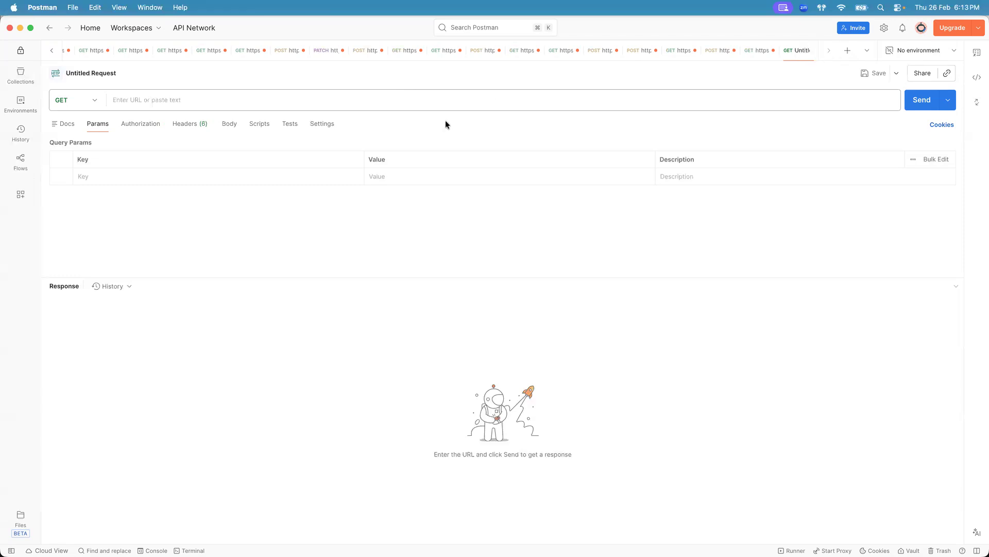
{"action": "left_click", "coordinate": [366, 102]}
- Return to the Banks REST Endpoints page and select the GET method of Get all banks
{"action": "key", "text": "super+Tab"}
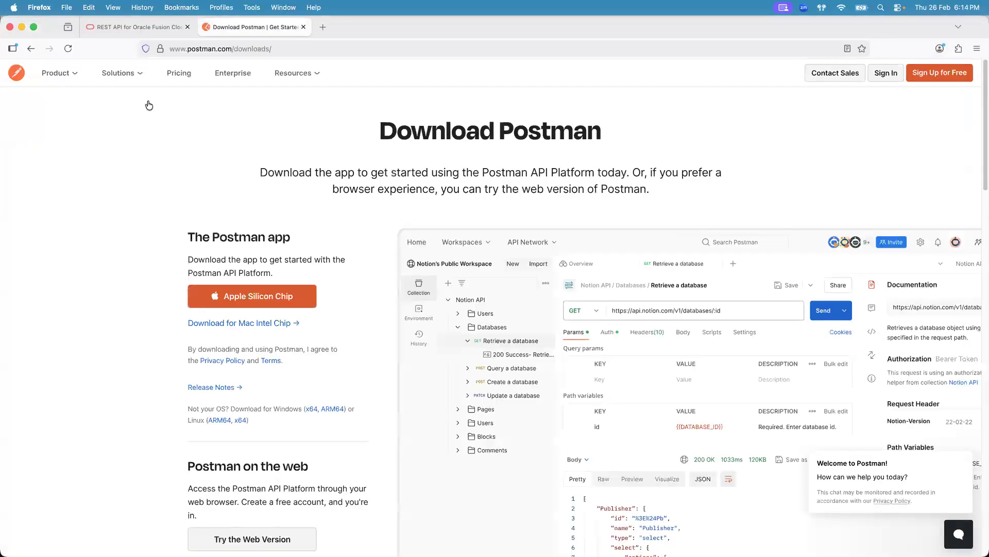
{"action": "left_click", "coordinate": [146, 28]}
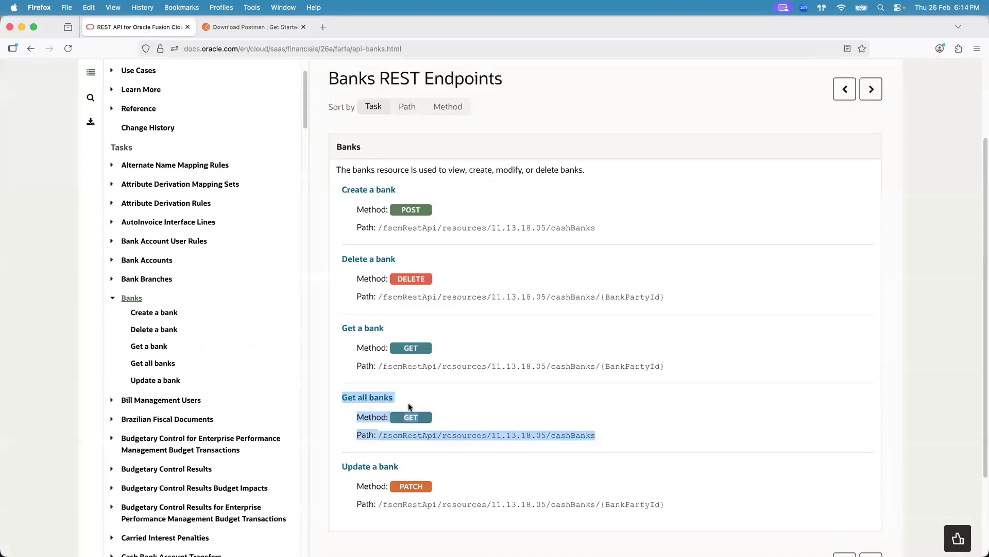
{"action": "left_click", "coordinate": [411, 401]}
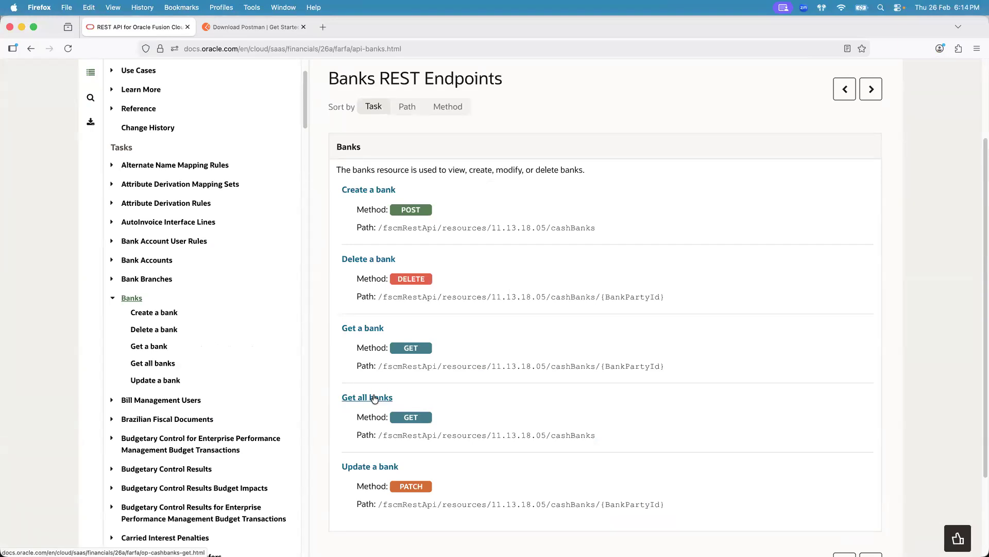
{"action": "key", "text": "super+Tab"}
{"action": "key", "text": "super+Tab"}
{"action": "key", "text": "super+Tab"}
{"action": "key", "text": "super+Tab"}
{"action": "key", "text": "super+Tab"}
{"action": "key", "text": "super+Tab"}
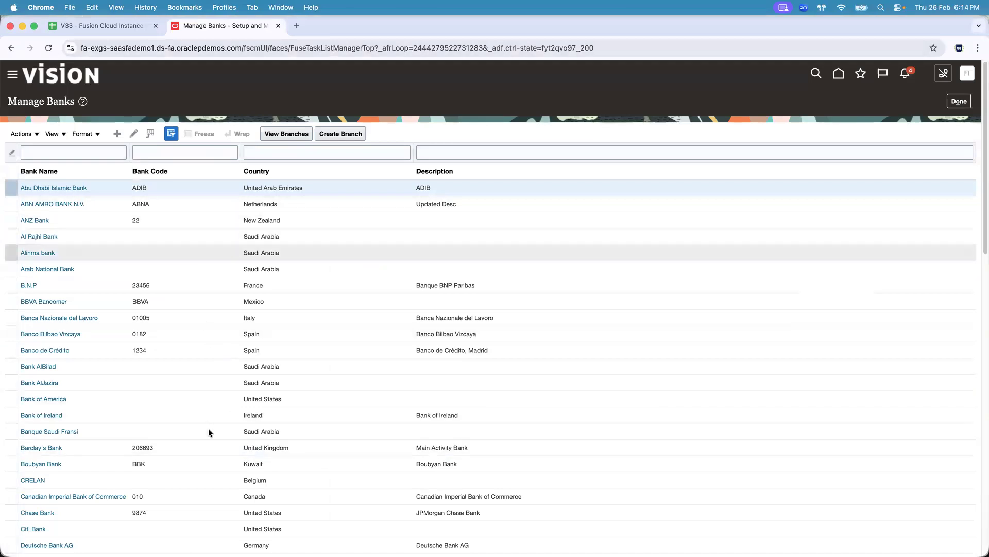
{"action": "key", "text": "super+Tab"}
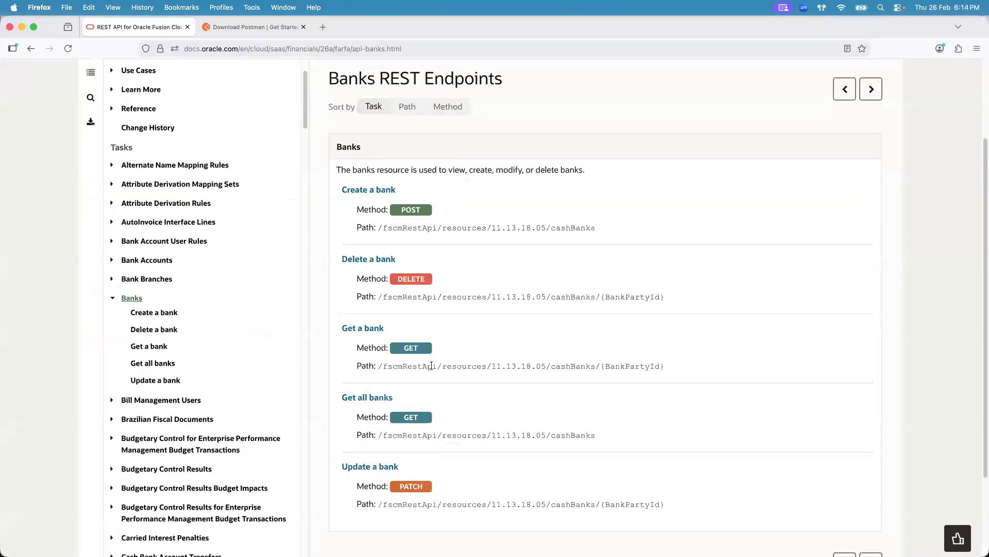
{"action": "triple_click", "coordinate": [415, 417]}
- Set the new Postman request's method to GET
{"action": "key", "text": "super+Tab"}
{"action": "key", "text": "super+Tab"}
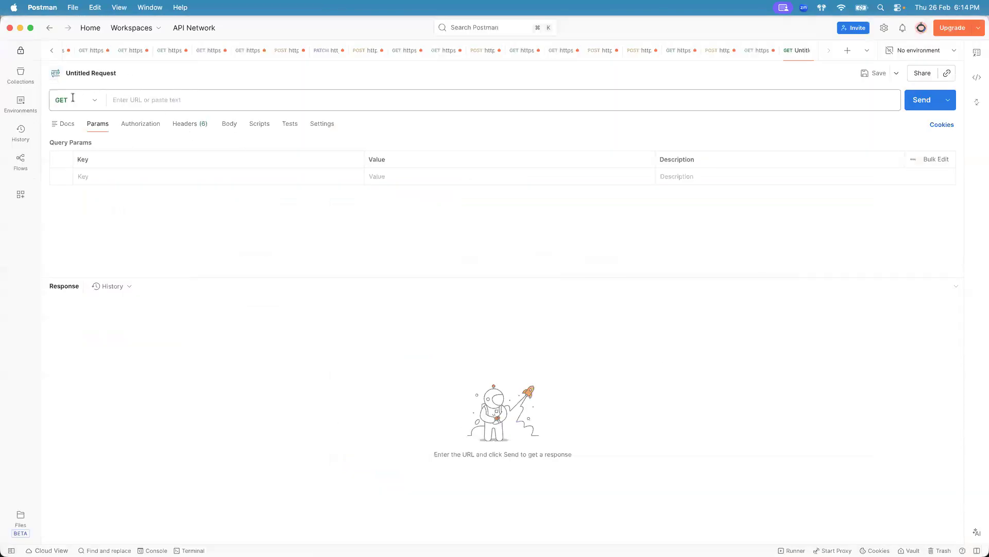
{"action": "left_click", "coordinate": [95, 102]}
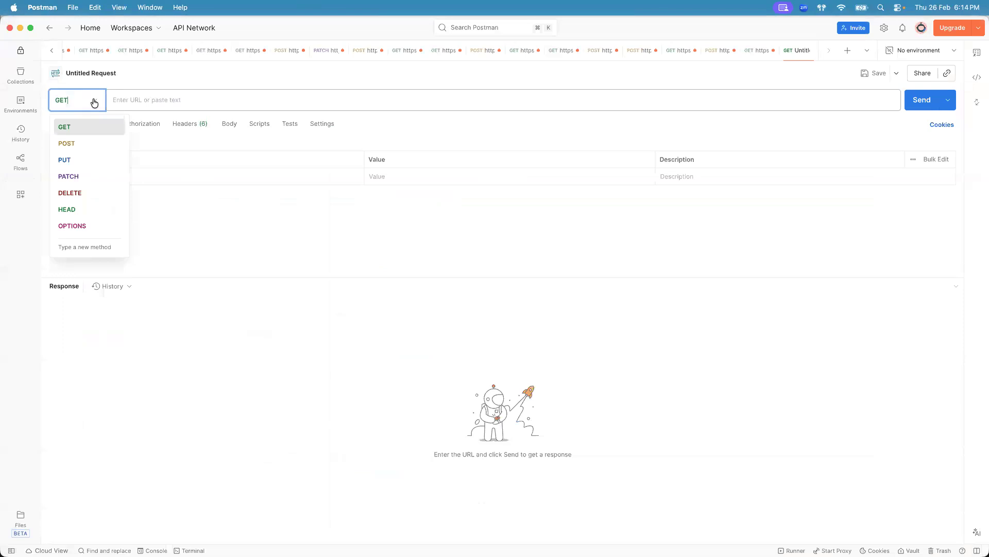
{"action": "left_click", "coordinate": [85, 128]}
- Highlight the parts of the Get all banks path, from fscm and RestApi to the version and cashBanks
{"action": "key", "text": "super+Tab"}
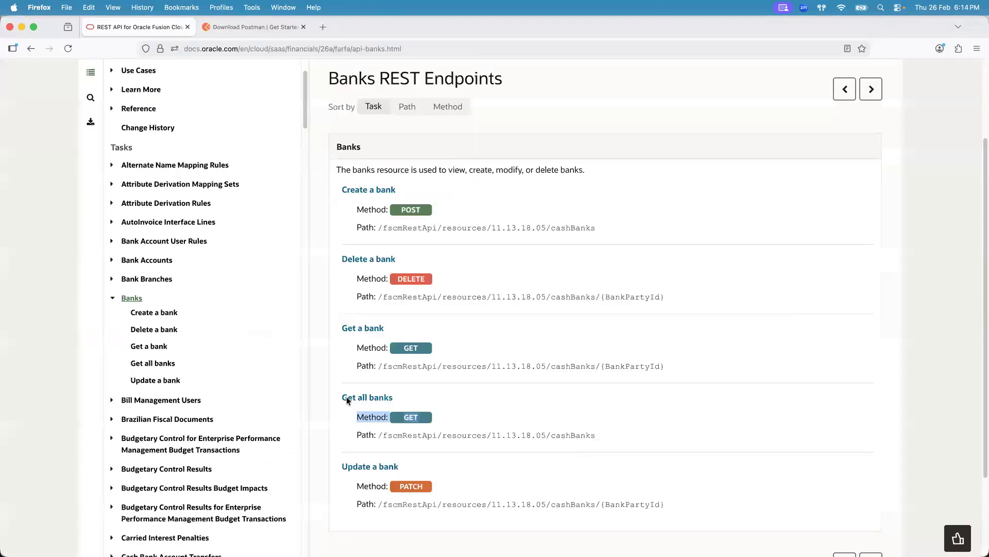
{"action": "left_click", "coordinate": [382, 434]}
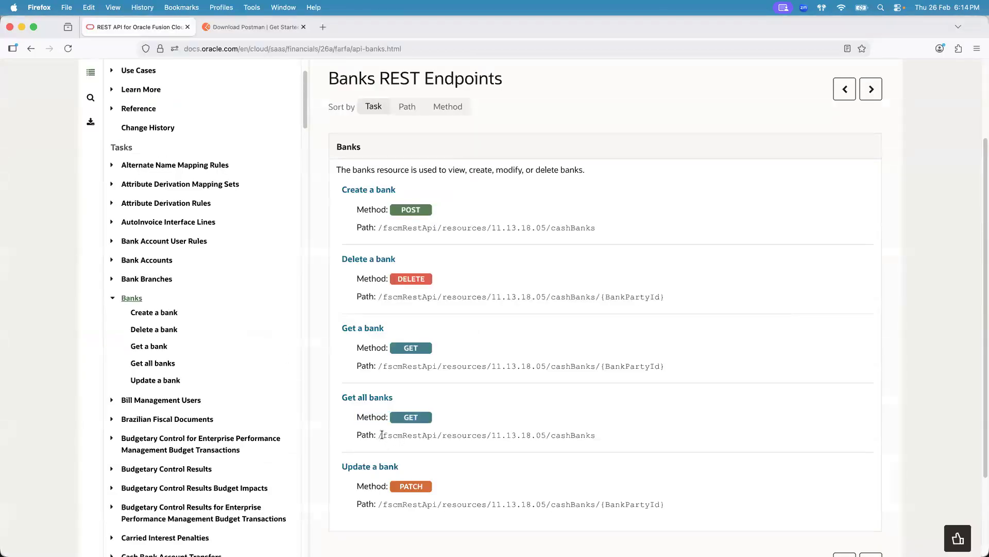
{"action": "left_click_drag", "start_coordinate": [381, 434], "coordinate": [447, 448]}
{"action": "key", "text": "super+c"}
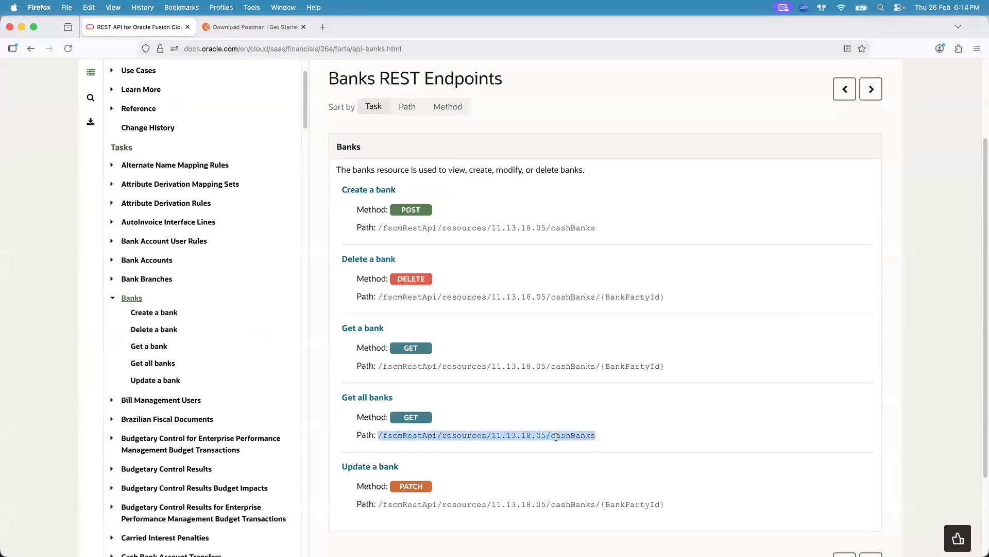
{"action": "left_click", "coordinate": [403, 434]}
{"action": "left_click_drag", "start_coordinate": [402, 433], "coordinate": [379, 432]}
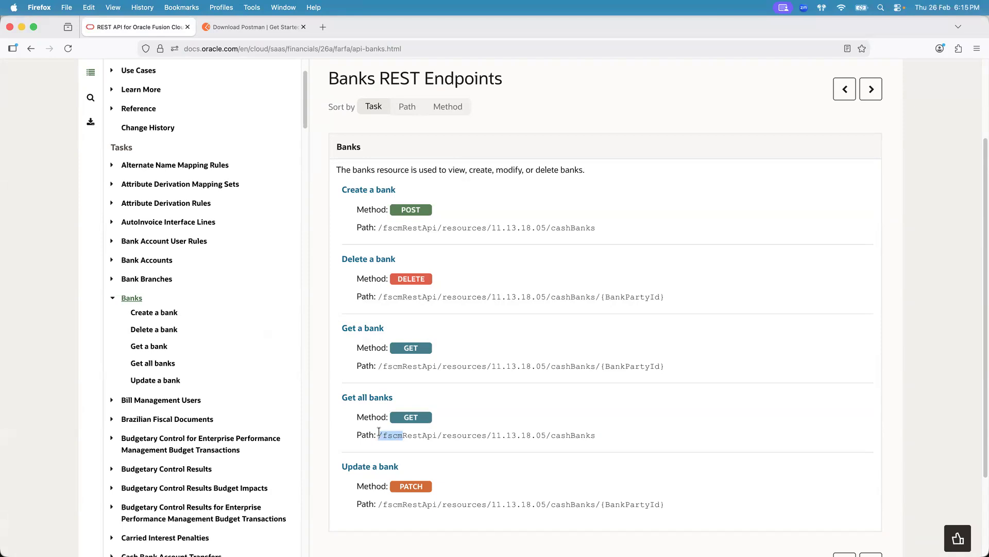
{"action": "left_click_drag", "start_coordinate": [402, 434], "coordinate": [436, 435]}
{"action": "left_click", "coordinate": [468, 433]}
{"action": "double_click", "coordinate": [568, 434]}
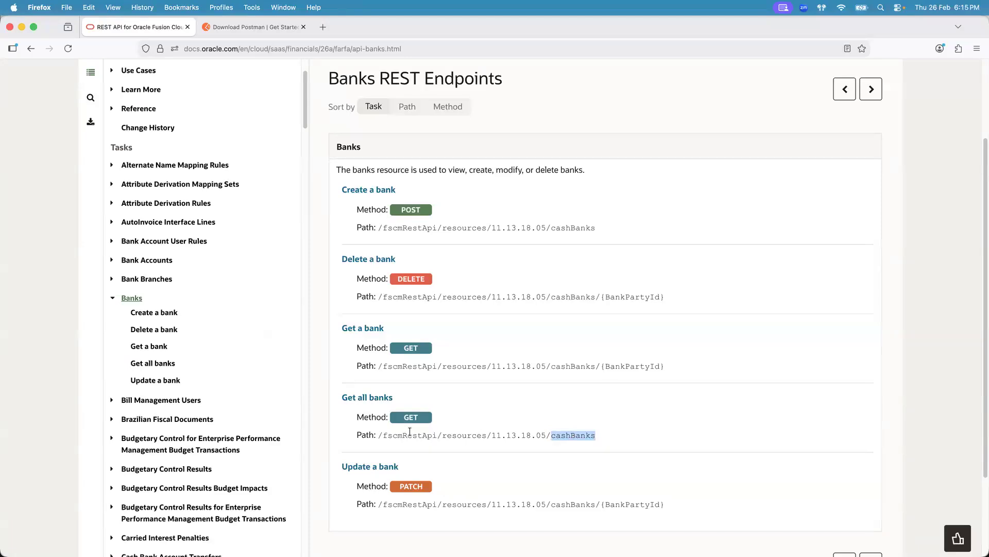
- Copy the Get all banks path from the documentation and paste it as the Postman request URL
{"action": "left_click_drag", "start_coordinate": [379, 434], "coordinate": [555, 446]}
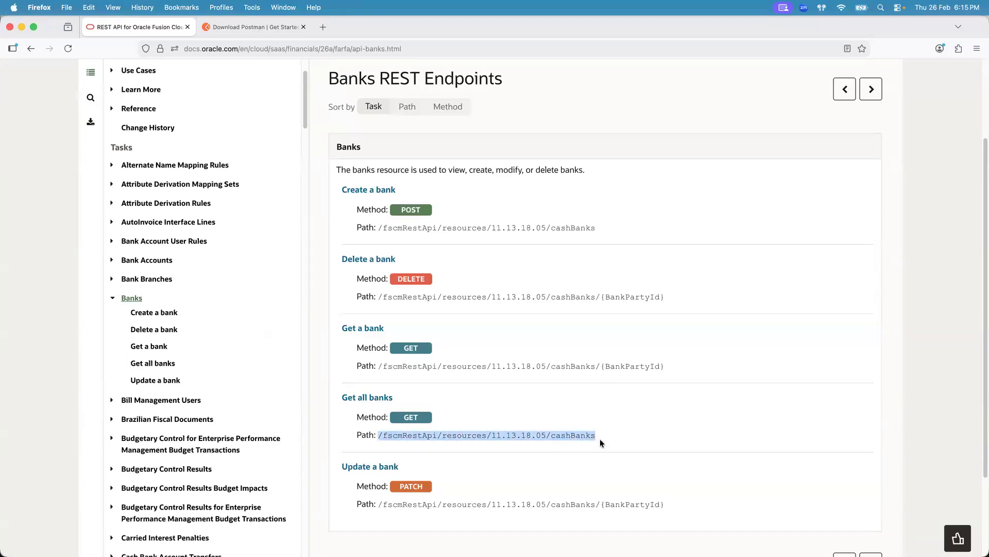
{"action": "key", "text": "super+Tab"}
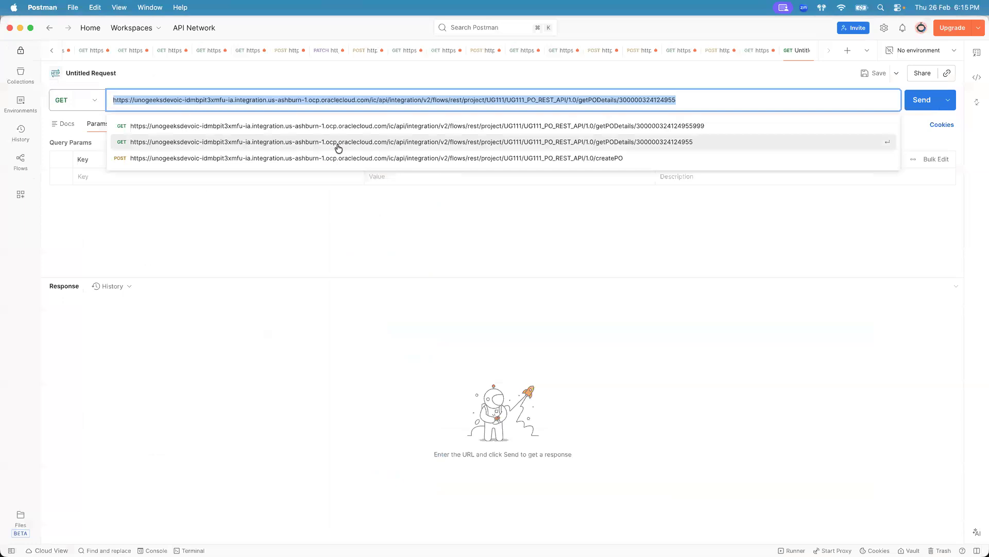
{"action": "key", "text": "BackSpace"}
{"action": "key", "text": "super+v"}
{"action": "key", "text": "Escape"}
{"action": "left_click", "coordinate": [249, 215]}
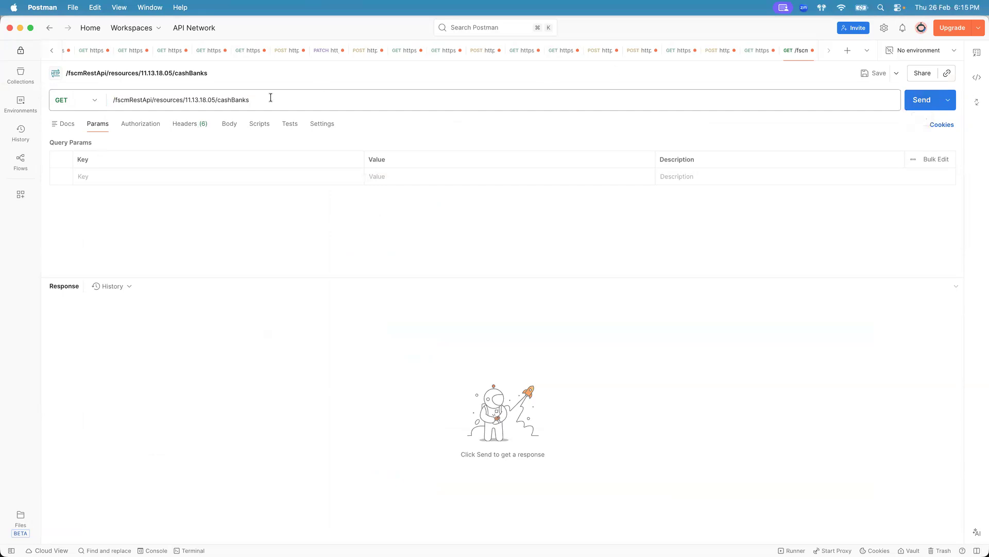
- Review the instance URLs listed in the Fusion Cloud Instance Details spreadsheet
{"action": "left_click", "coordinate": [111, 98]}
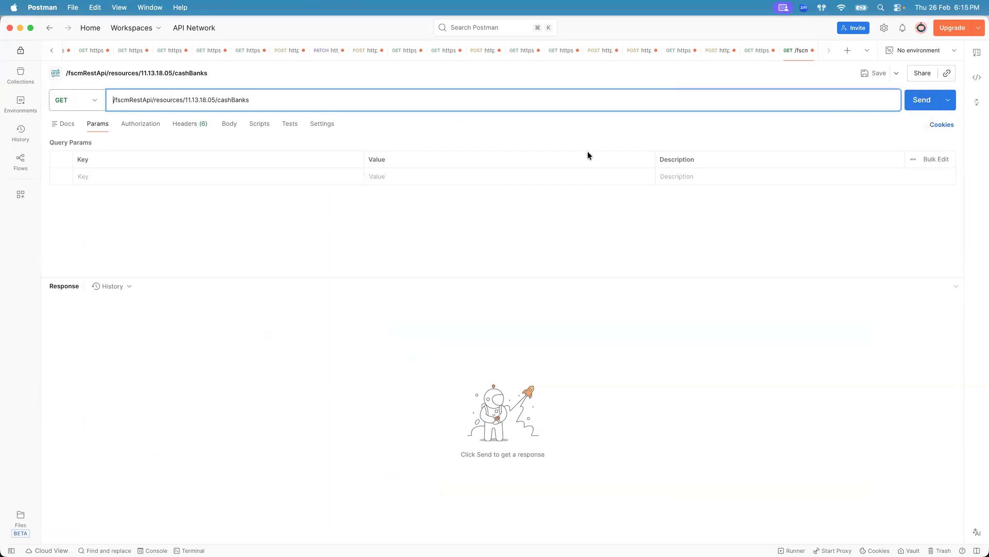
{"action": "key", "text": "super+Tab"}
{"action": "key", "text": "super+Tab"}
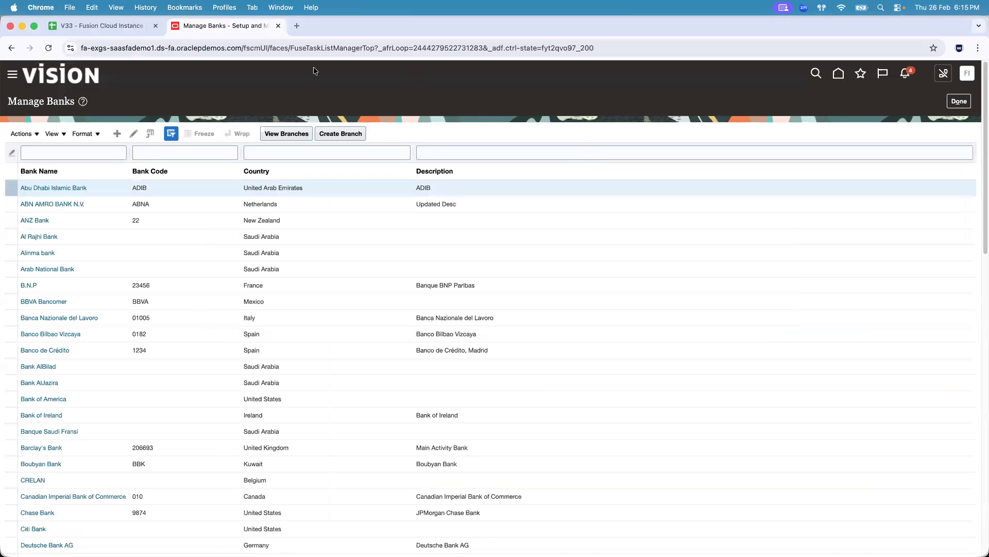
{"action": "left_click", "coordinate": [119, 28]}
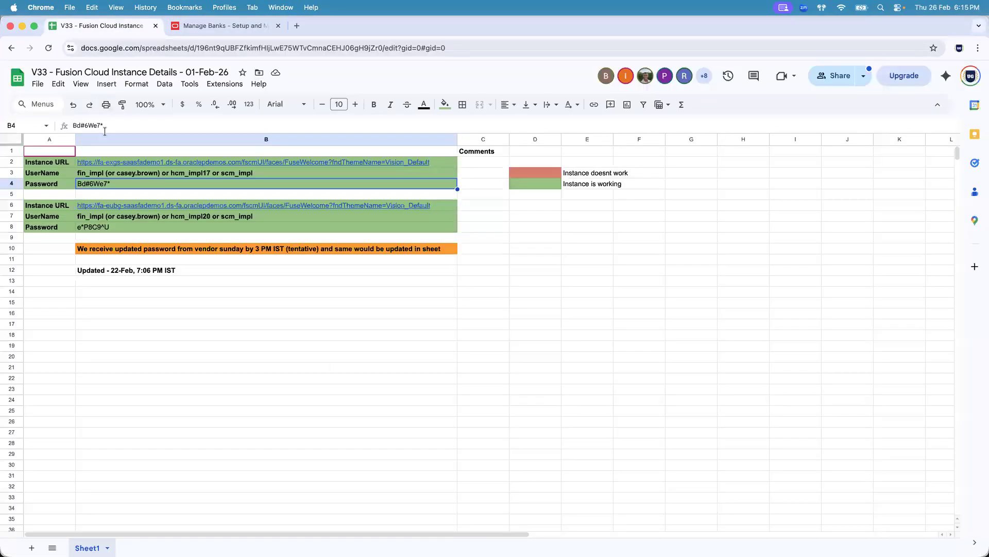
{"action": "left_click", "coordinate": [106, 163]}
{"action": "left_click", "coordinate": [108, 207]}
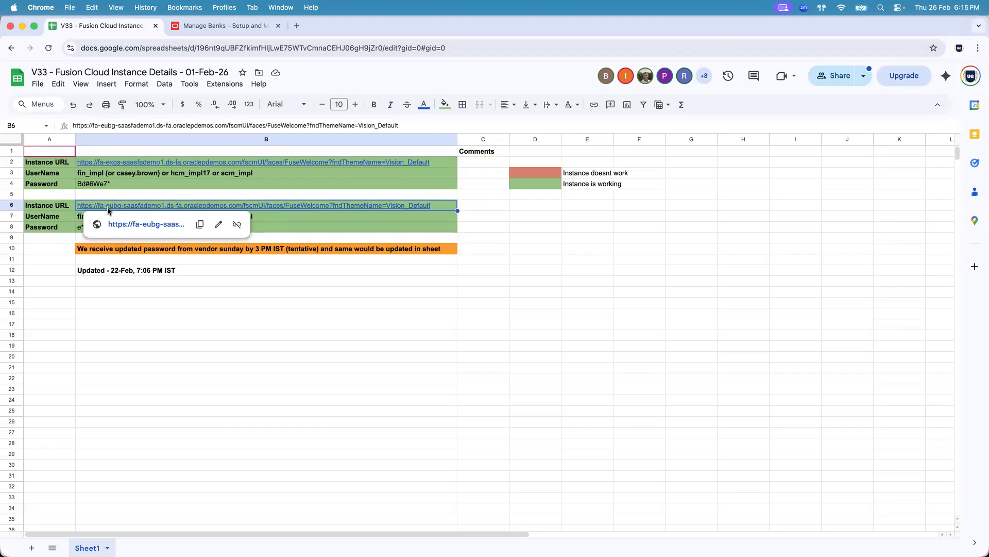
{"action": "key", "text": "super+Tab"}
{"action": "left_click", "coordinate": [213, 107]}
{"action": "key", "text": "super+Tab"}
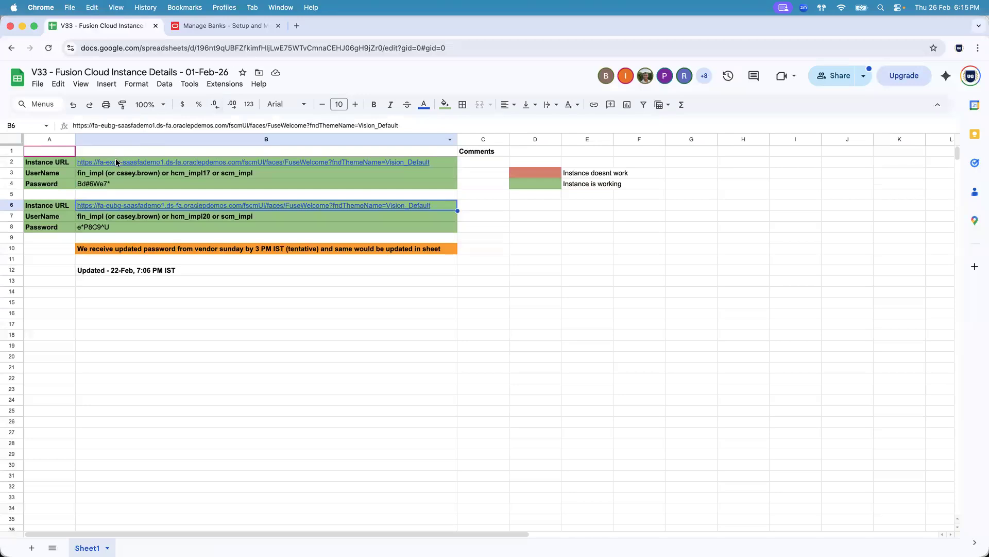
{"action": "left_click", "coordinate": [119, 164]}
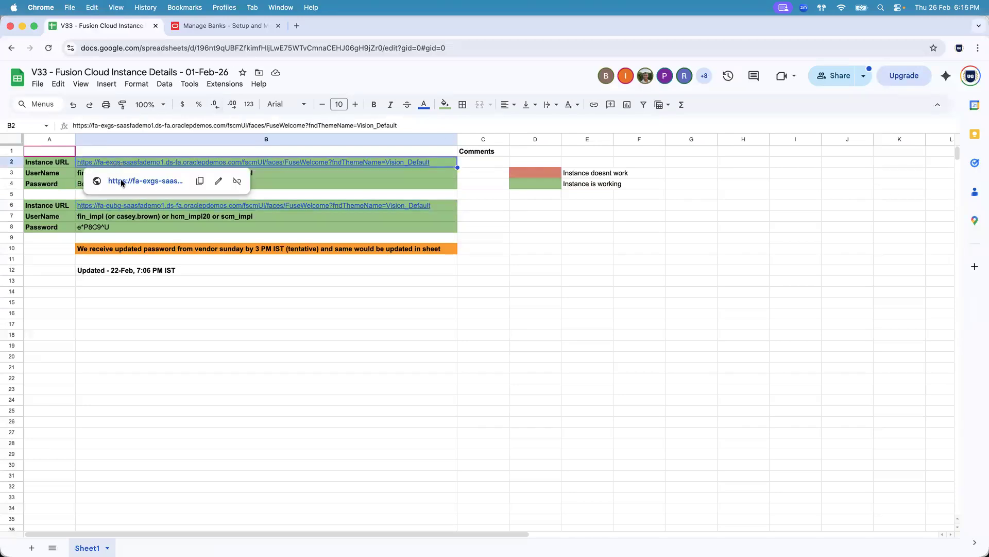
{"action": "mouse_move", "coordinate": [117, 209]}
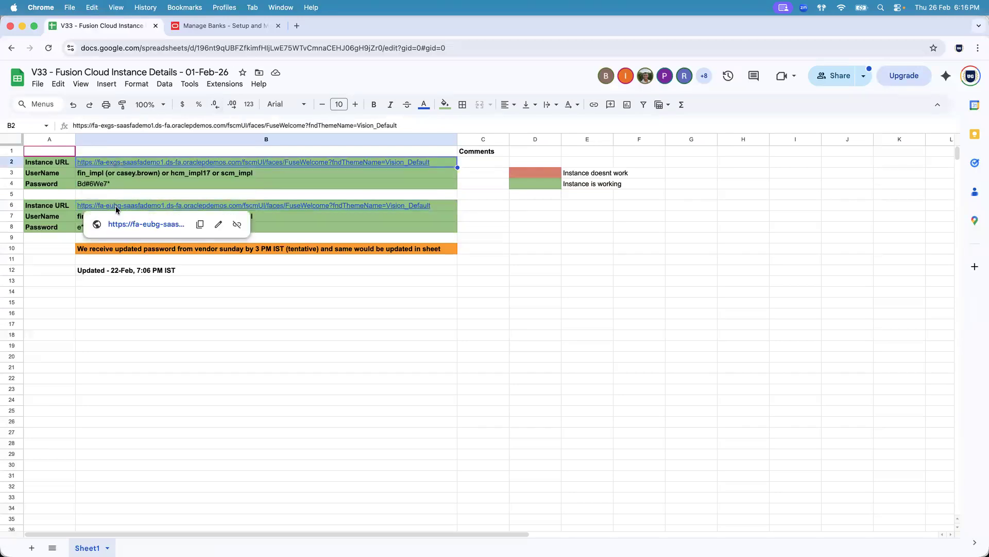
{"action": "key", "text": "super+Tab"}
{"action": "key", "text": "super+Tab"}
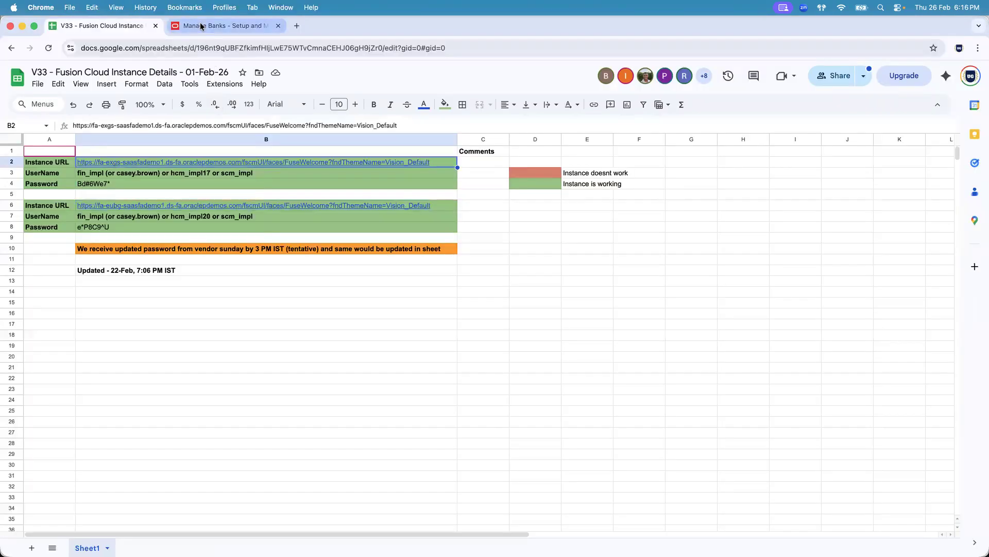
- Copy the instance host from the Manage Banks page address and paste it in front of the request path
{"action": "left_click", "coordinate": [198, 26]}
{"action": "left_click", "coordinate": [176, 48]}
{"action": "left_click", "coordinate": [177, 48]}
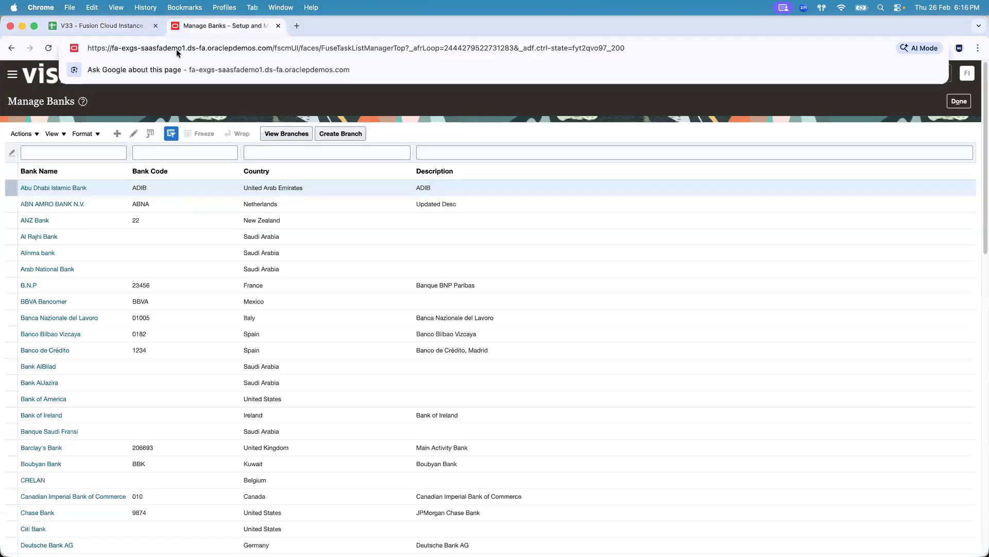
{"action": "double_click", "coordinate": [272, 48]}
{"action": "left_click", "coordinate": [271, 48]}
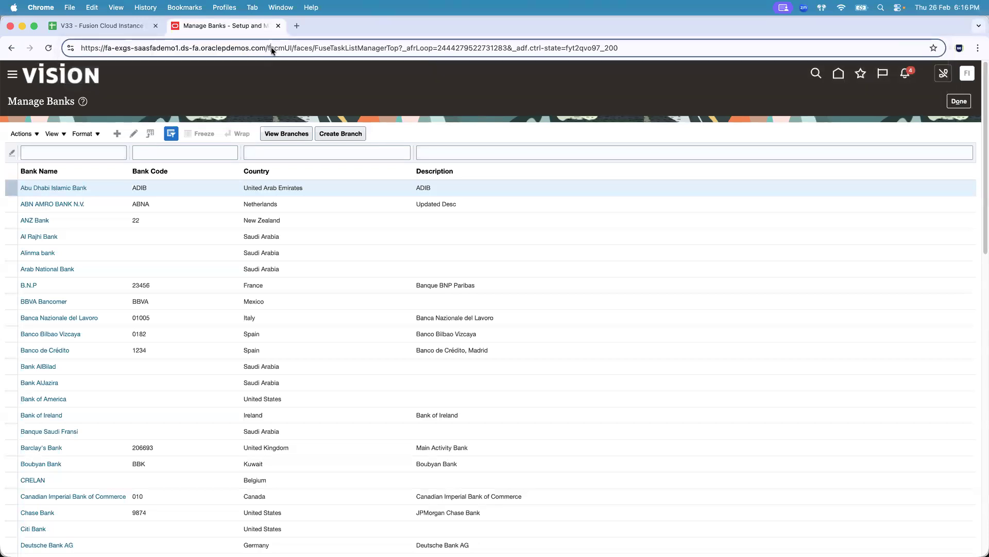
{"action": "left_click_drag", "start_coordinate": [265, 48], "coordinate": [81, 46]}
{"action": "key", "text": "super+c"}
{"action": "key", "text": "super+Tab"}
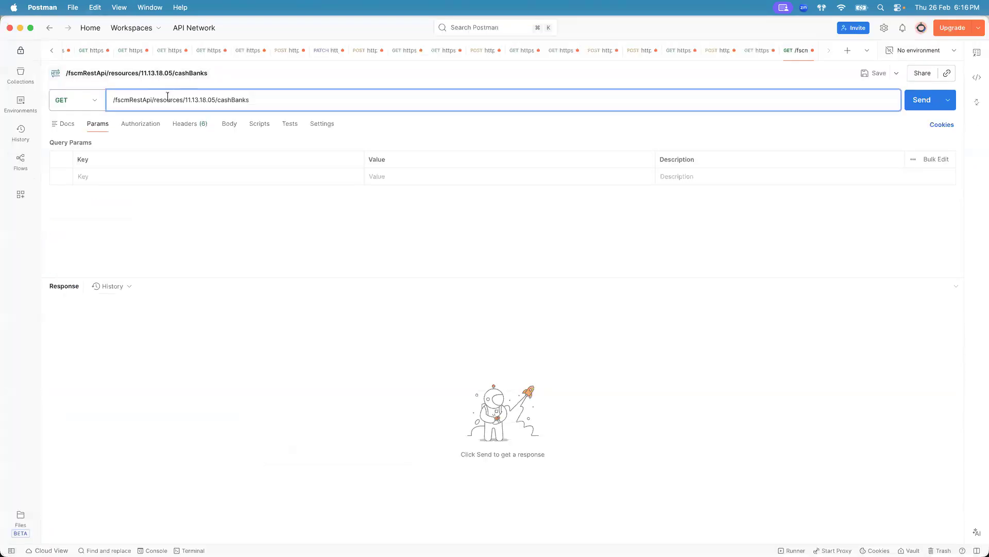
{"action": "key", "text": "super+v"}
{"action": "key", "text": "BackSpace"}
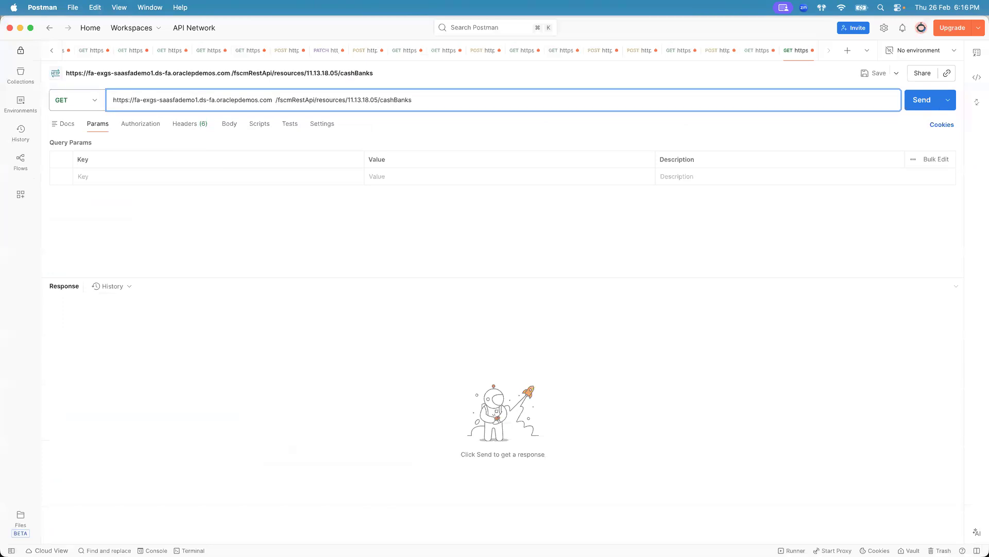
{"action": "key", "text": "super+Tab"}
{"action": "key", "text": "super+Tab"}
{"action": "key", "text": "super+Tab"}
{"action": "key", "text": "super+Tab"}
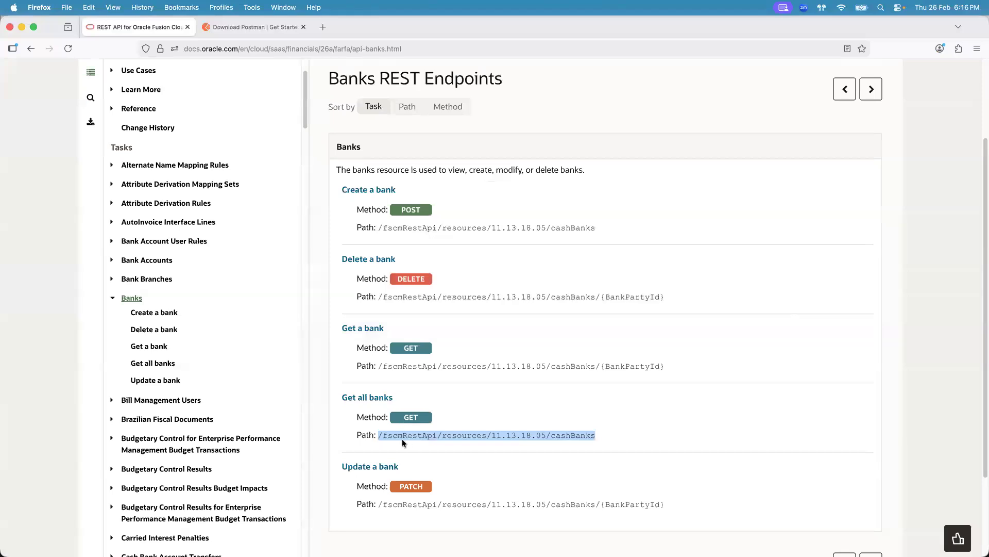
{"action": "left_click", "coordinate": [393, 438]}
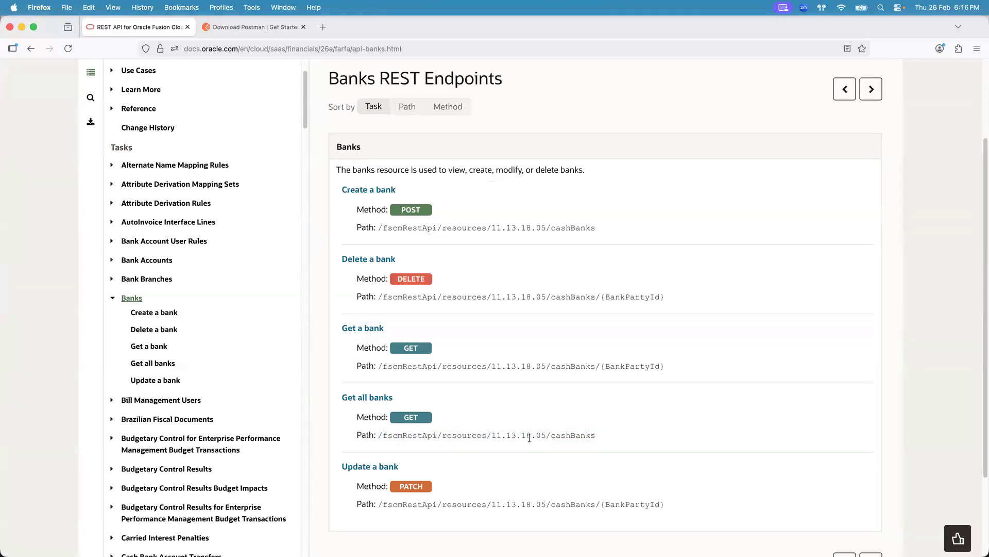
{"action": "key", "text": "super+Tab"}
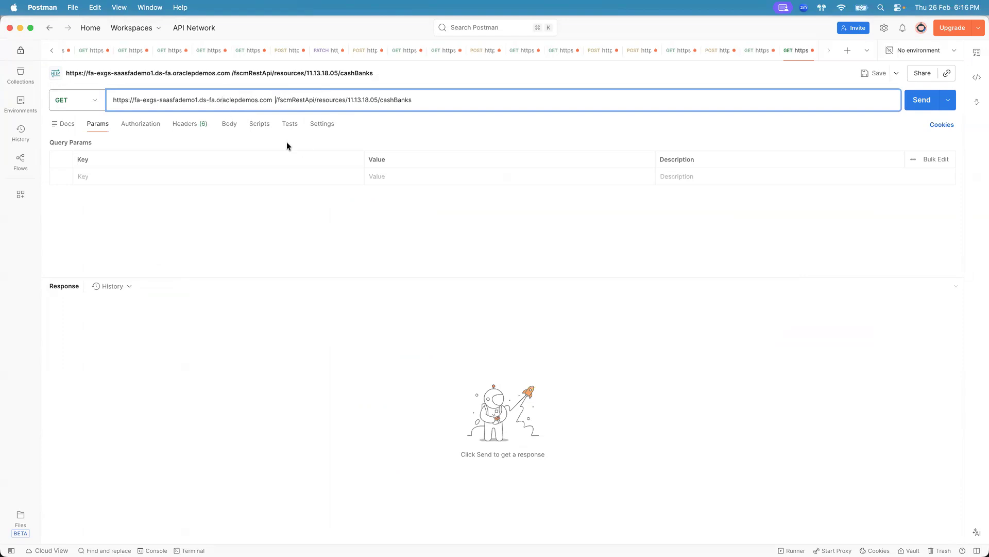
- Remove the extra space between the host and the path, then send the Get all banks request
{"action": "key", "text": "BackSpace"}
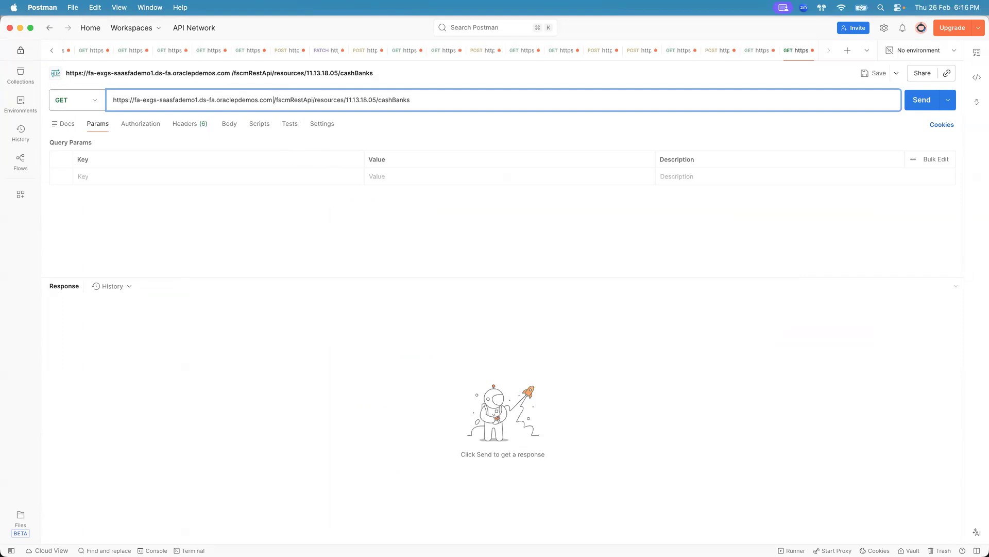
{"action": "key", "text": "BackSpace"}
{"action": "left_click", "coordinate": [289, 252]}
{"action": "left_click", "coordinate": [920, 102]}
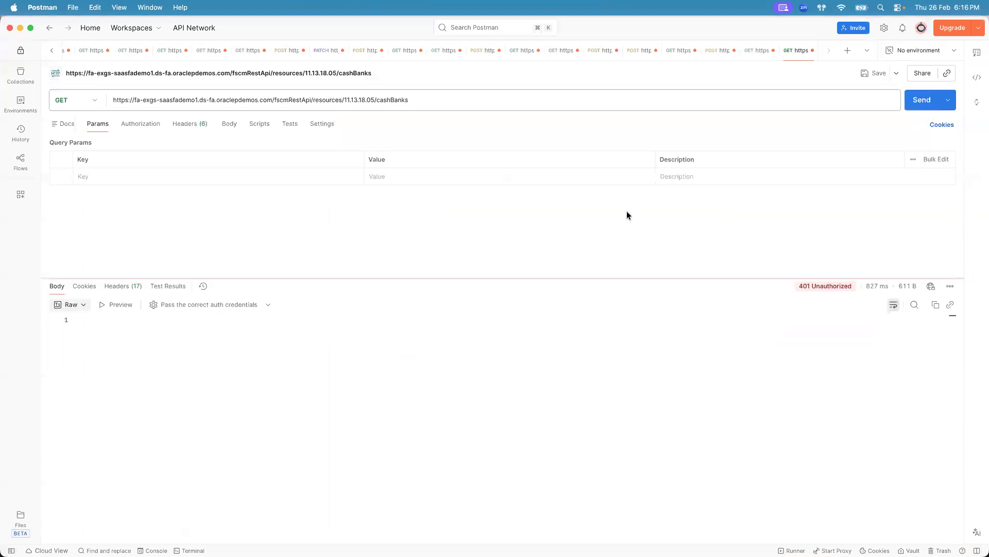
- Examine the response status and the request's authorization settings against the documentation
{"action": "mouse_move", "coordinate": [811, 290]}
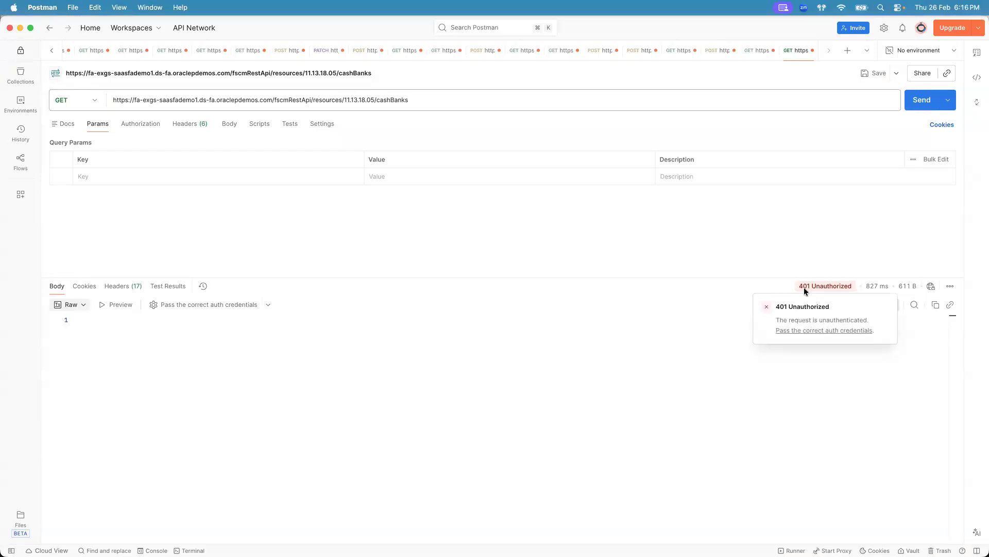
{"action": "key", "text": "super+Tab"}
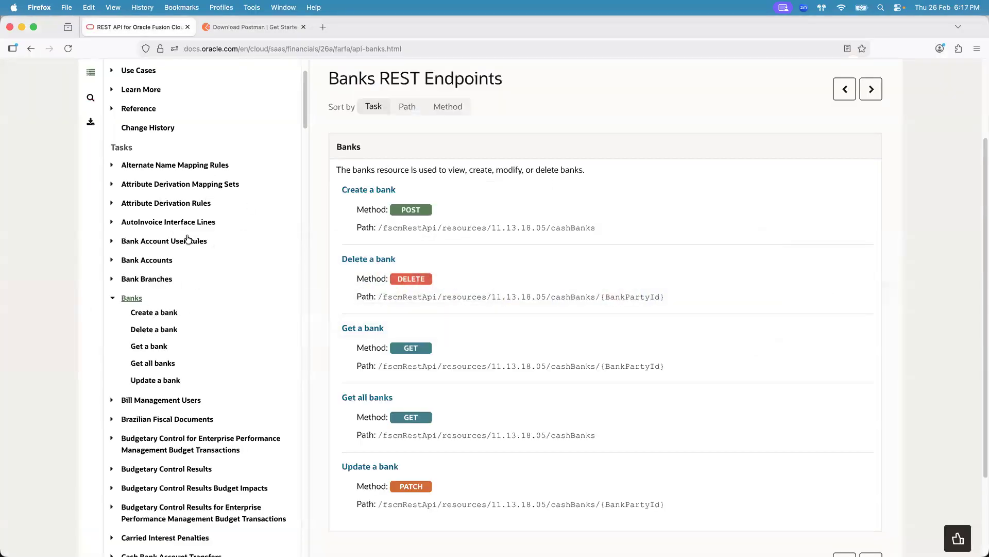
{"action": "key", "text": "super+Tab"}
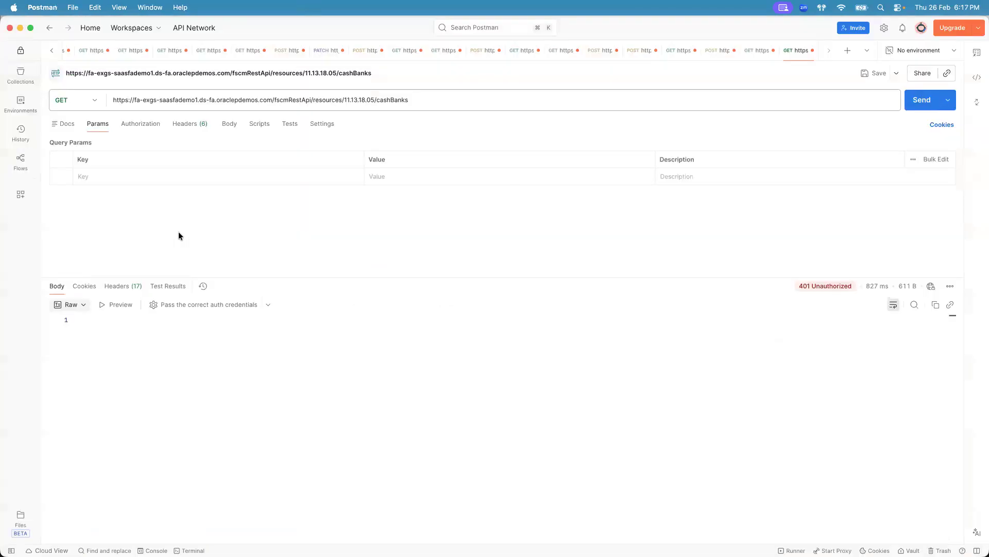
{"action": "left_click", "coordinate": [146, 129]}
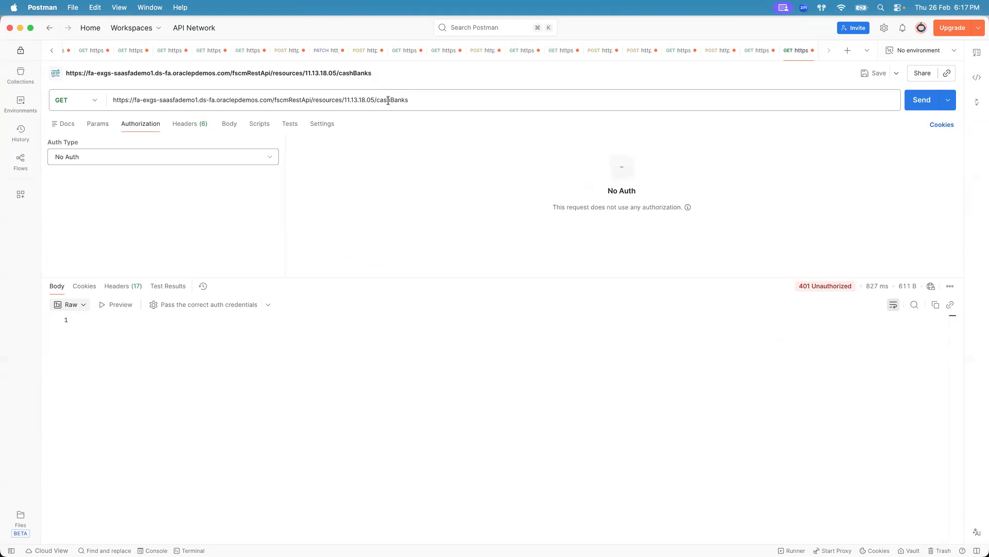
{"action": "key", "text": "super+Tab"}
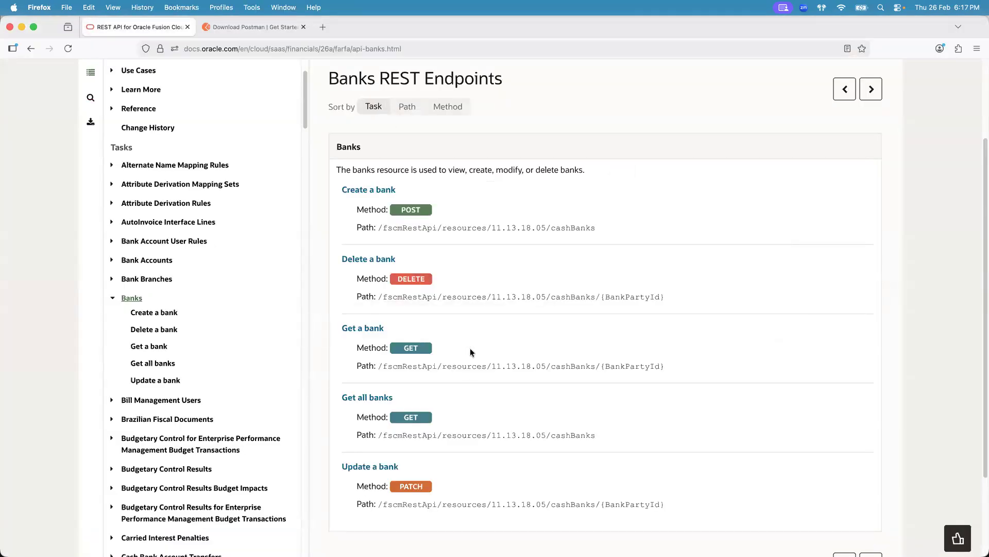
{"action": "key", "text": "super+Tab"}
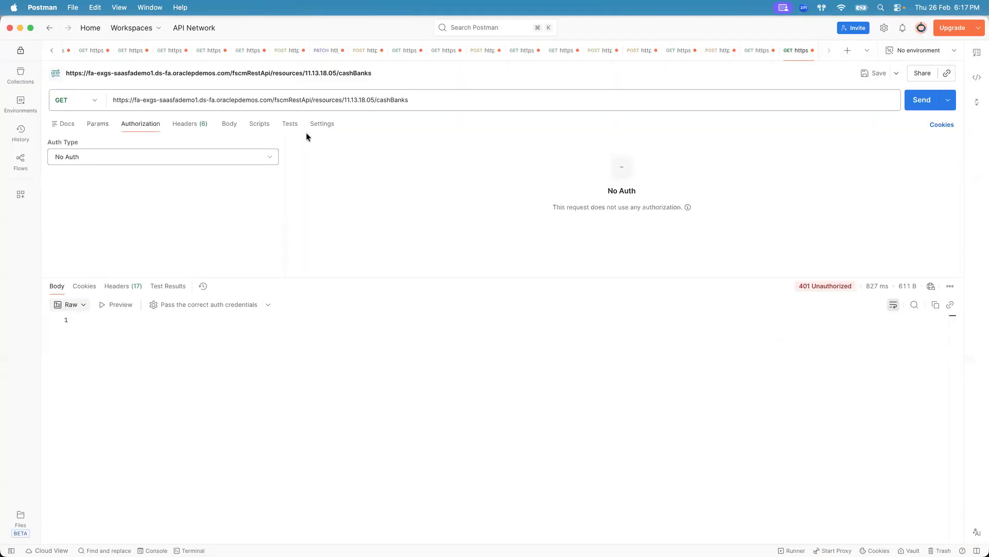
{"action": "key", "text": "super+Tab"}
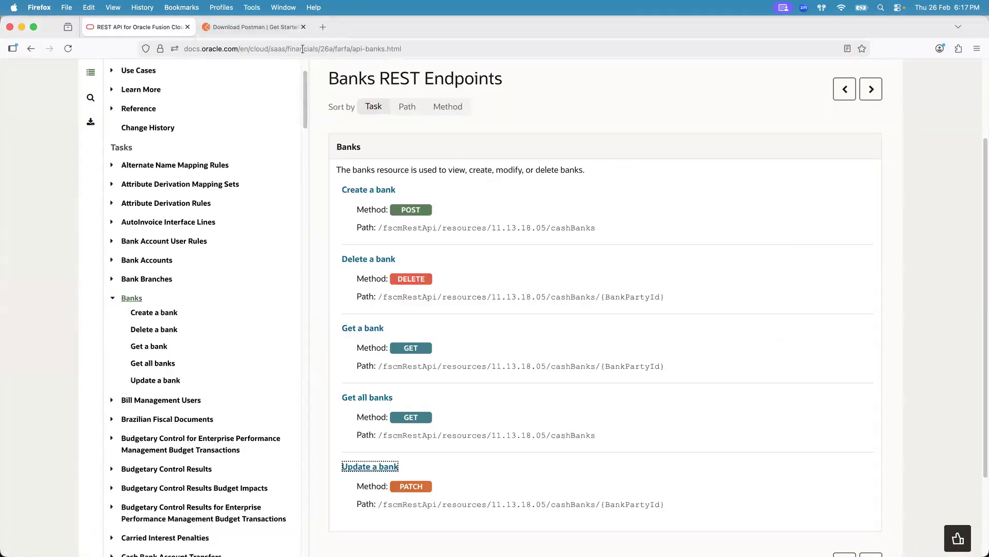
{"action": "key", "text": "super+Tab"}
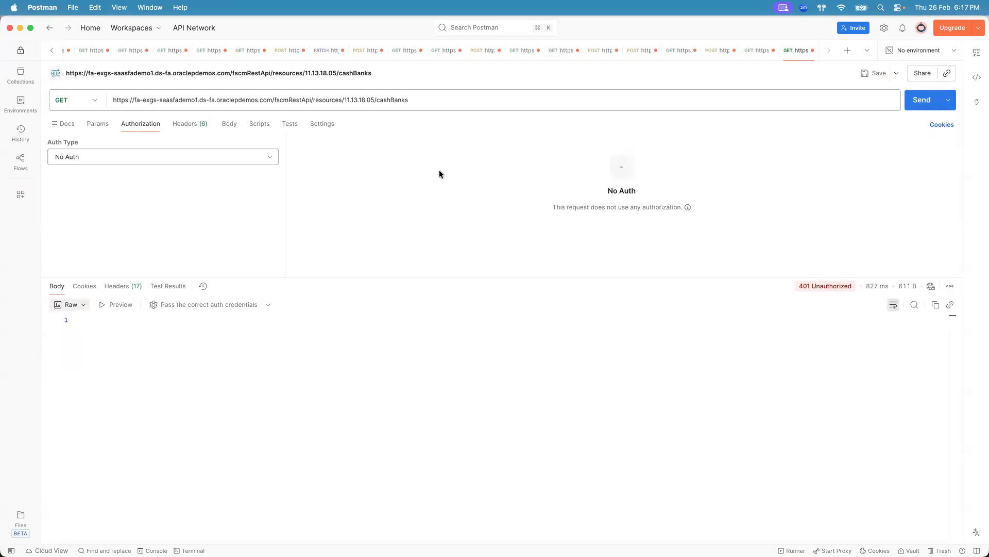
{"action": "key", "text": "super+Tab"}
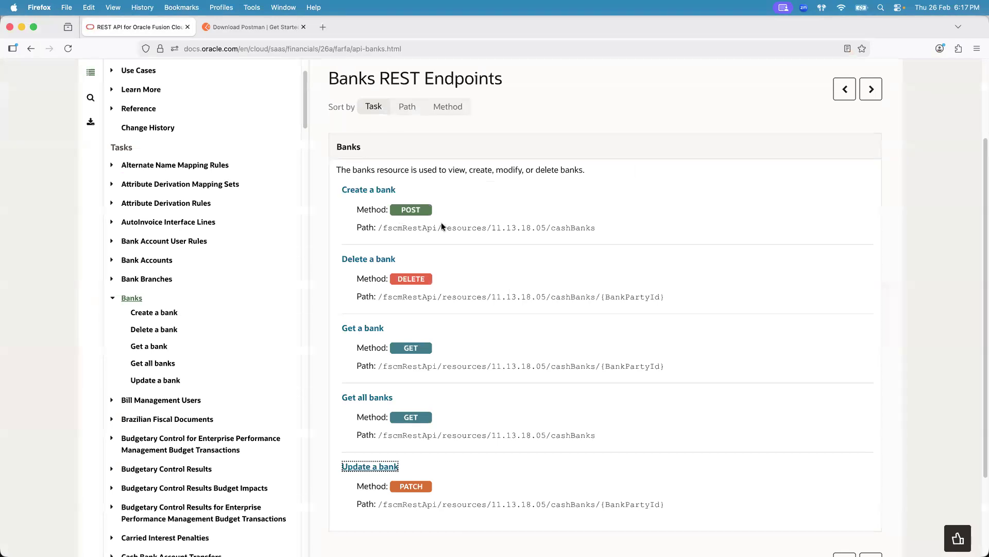
{"action": "key", "text": "super+Tab"}
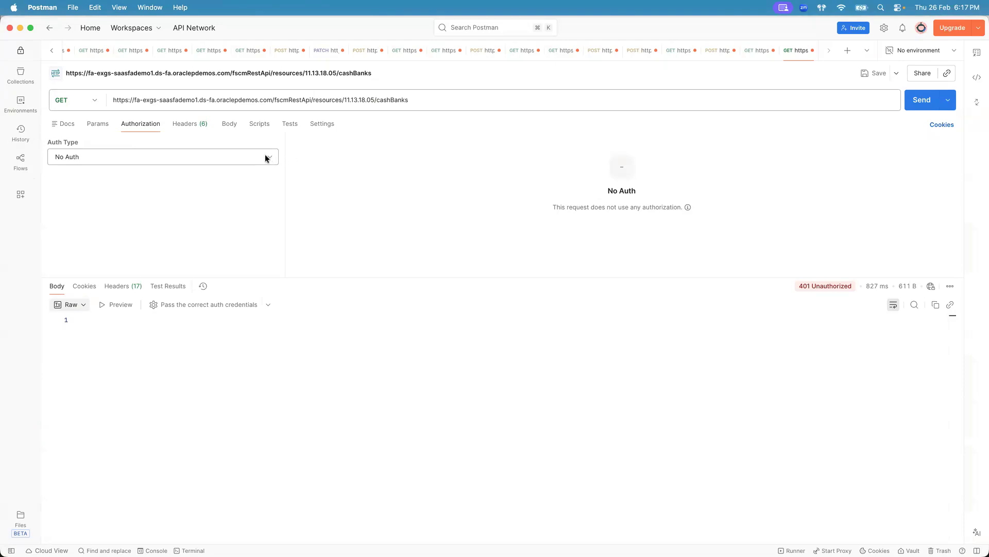
{"action": "key", "text": "super+Tab"}
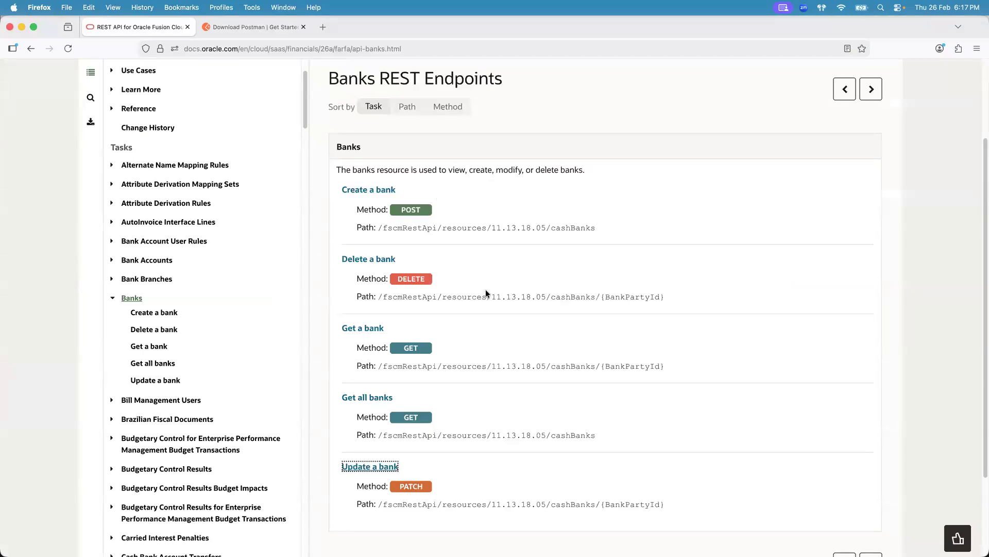
{"action": "key", "text": "super+Tab"}
- Set the request's authorization type to Basic Auth and enter the Fusion username and password
{"action": "left_click", "coordinate": [270, 156]}
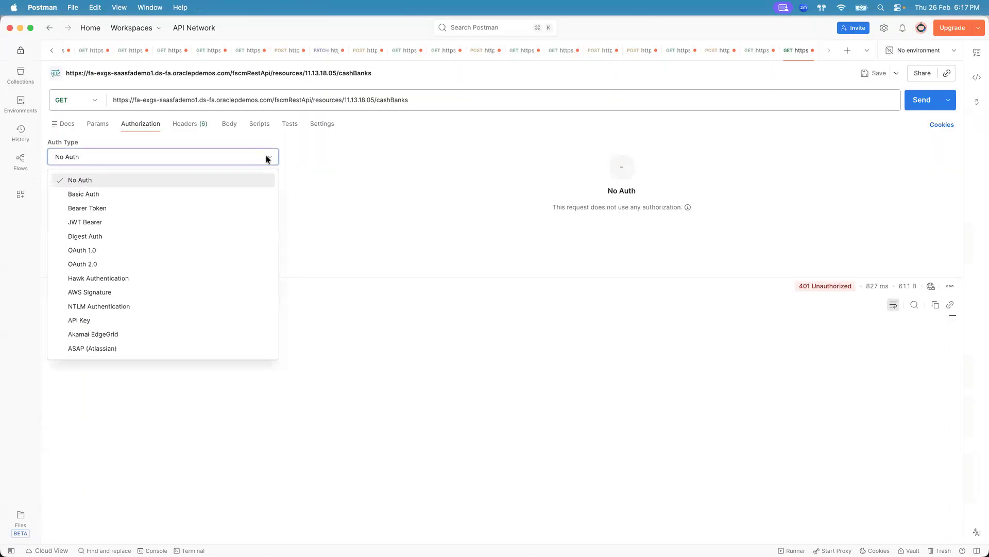
{"action": "left_click", "coordinate": [201, 195]}
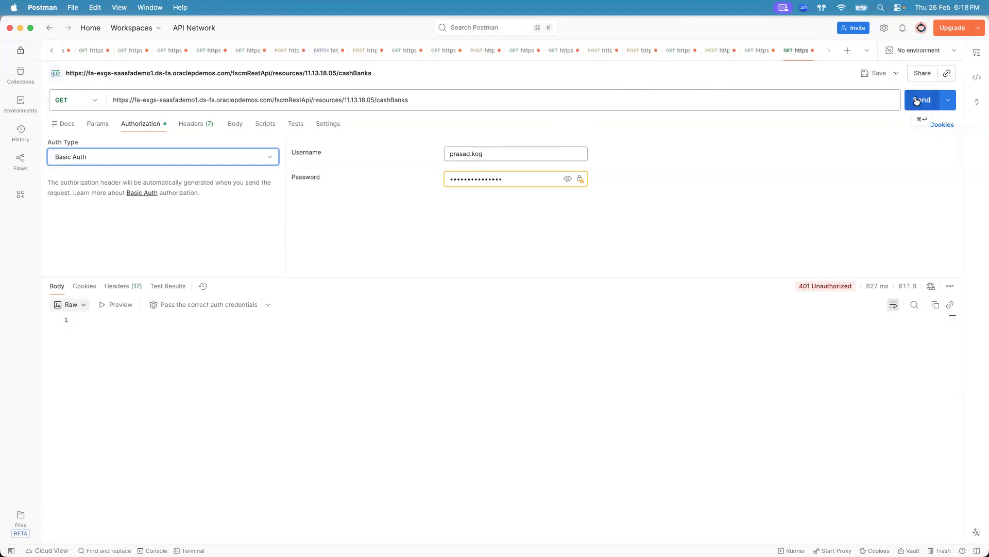
{"action": "left_click", "coordinate": [177, 101]}
{"action": "left_click", "coordinate": [455, 154]}
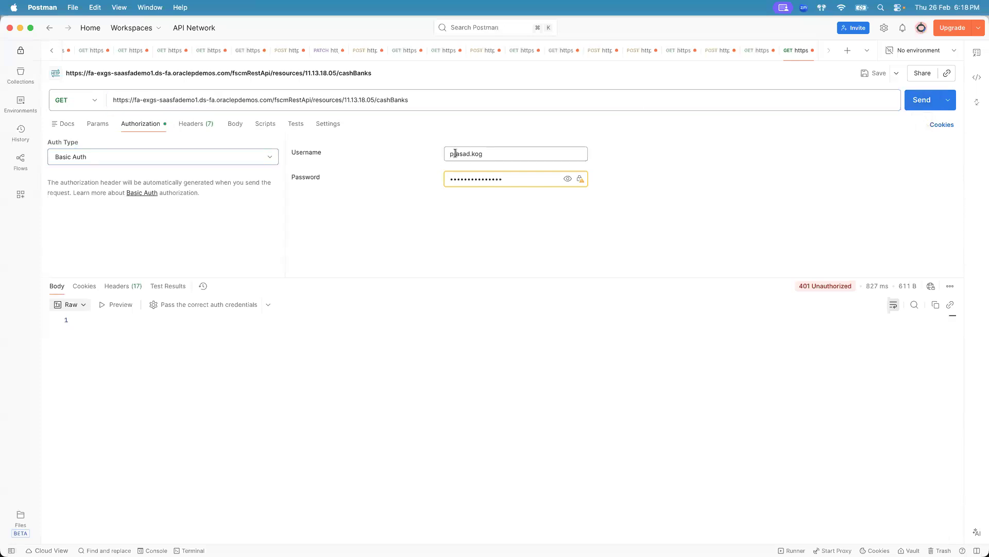
{"action": "left_click", "coordinate": [460, 179]}
{"action": "triple_click", "coordinate": [487, 154]}
{"action": "left_click", "coordinate": [390, 100]}
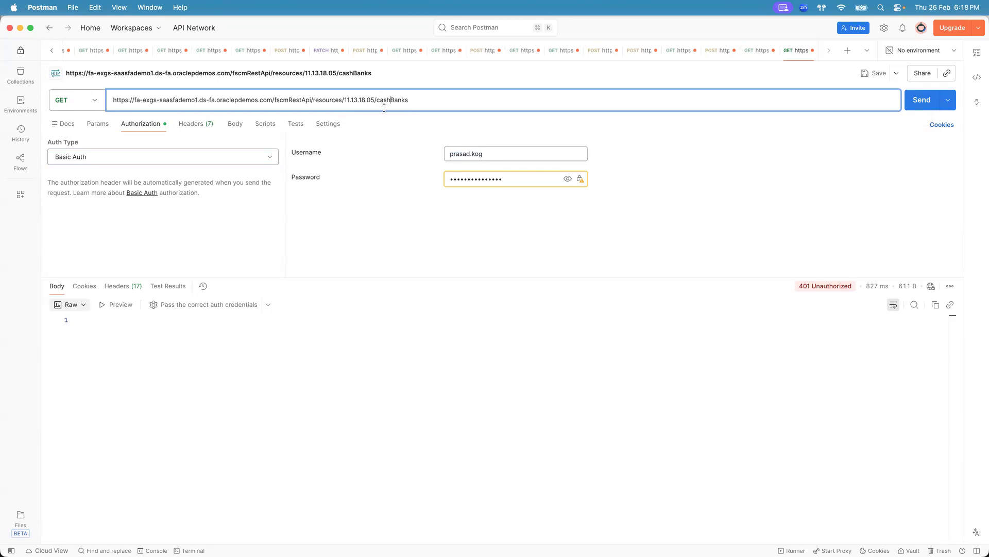
- Examine the request URL and the Basic Auth username
{"action": "left_click_drag", "start_coordinate": [272, 99], "coordinate": [420, 100]}
{"action": "left_click_drag", "start_coordinate": [138, 99], "coordinate": [201, 101]}
{"action": "left_click", "coordinate": [201, 101]}
{"action": "double_click", "coordinate": [508, 153]}
{"action": "left_click", "coordinate": [507, 153]}
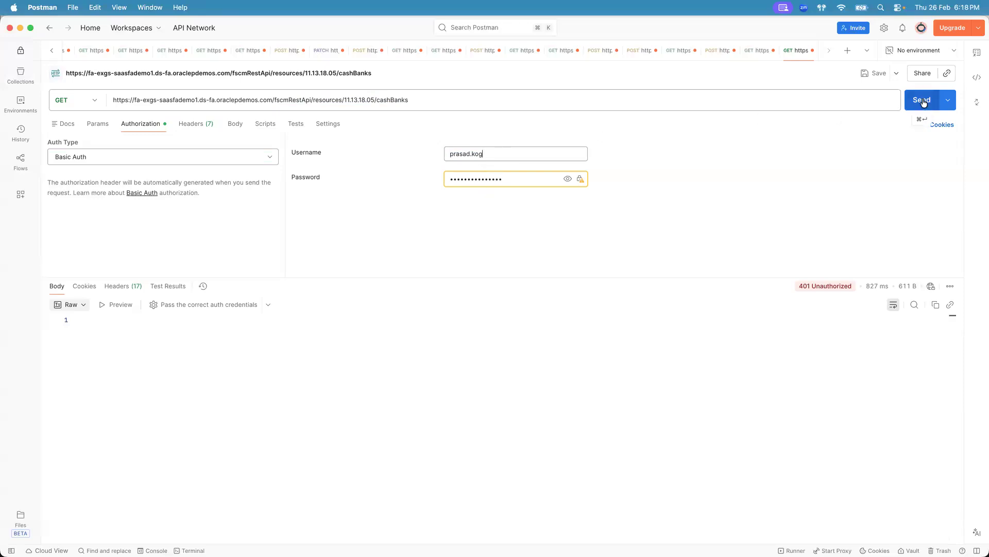
{"action": "mouse_move", "coordinate": [815, 286]}
{"action": "left_click", "coordinate": [180, 100]}
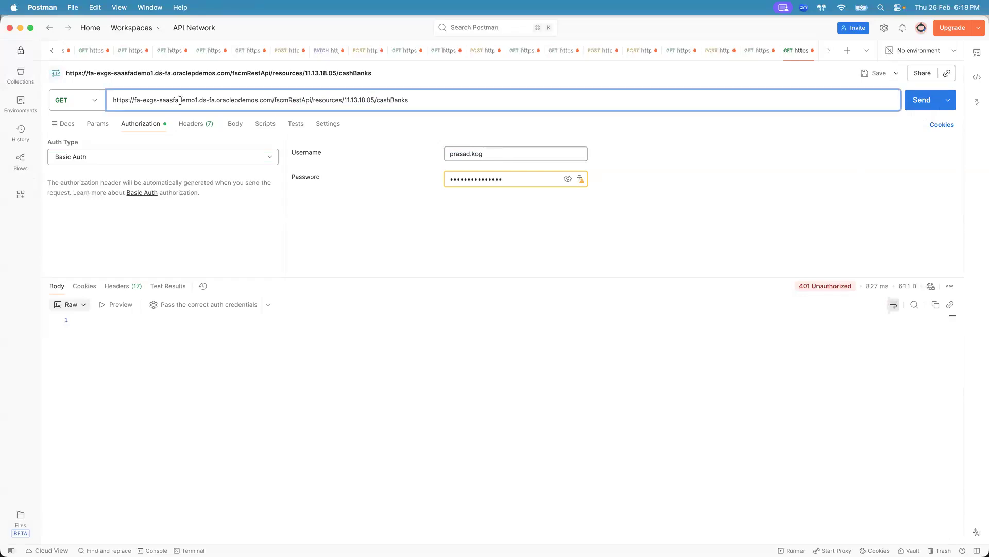
- Copy the instance password from the credentials sheet, then set the username to fin_impl and paste in the password
{"action": "key", "text": "super+Tab"}
{"action": "key", "text": "super+Tab"}
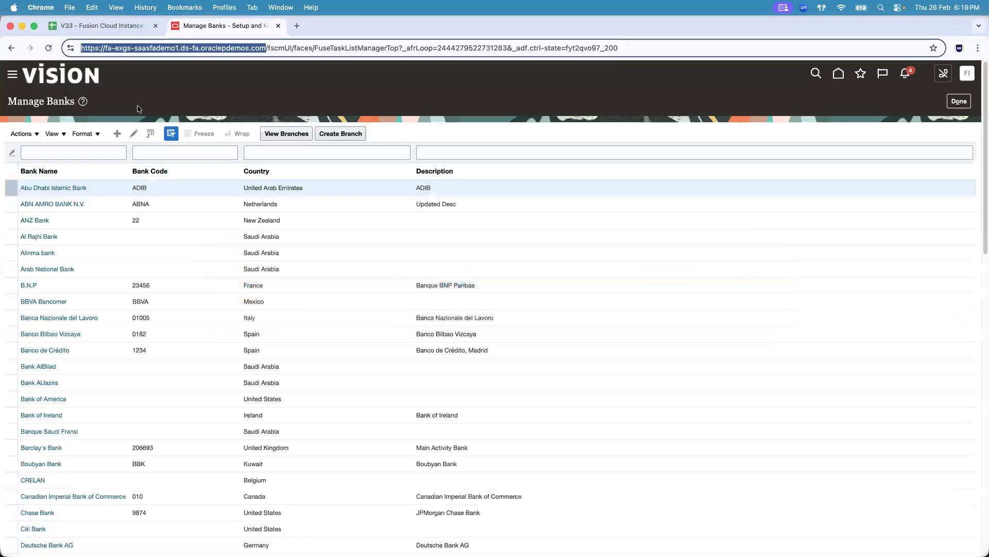
{"action": "left_click", "coordinate": [113, 26]}
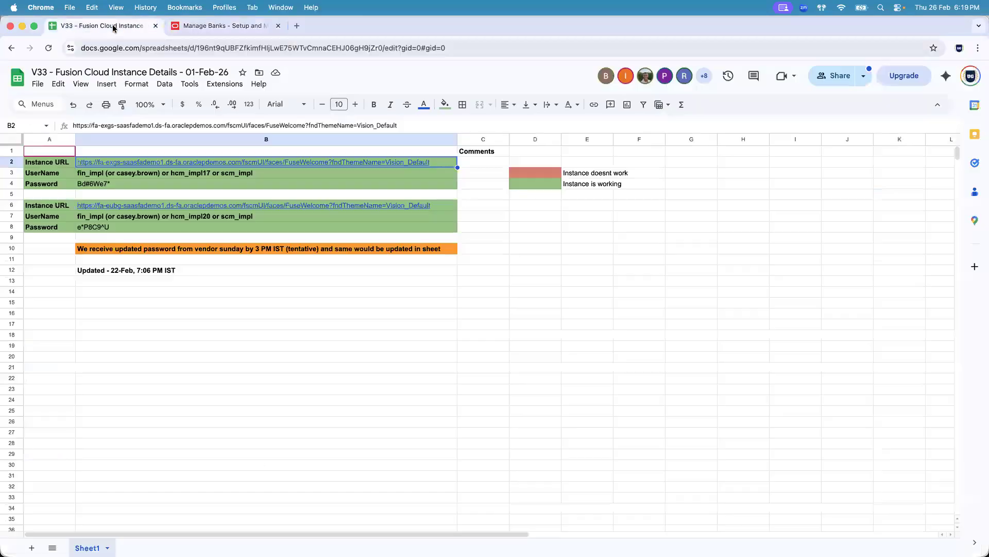
{"action": "left_click", "coordinate": [121, 181]}
{"action": "key", "text": "super+c"}
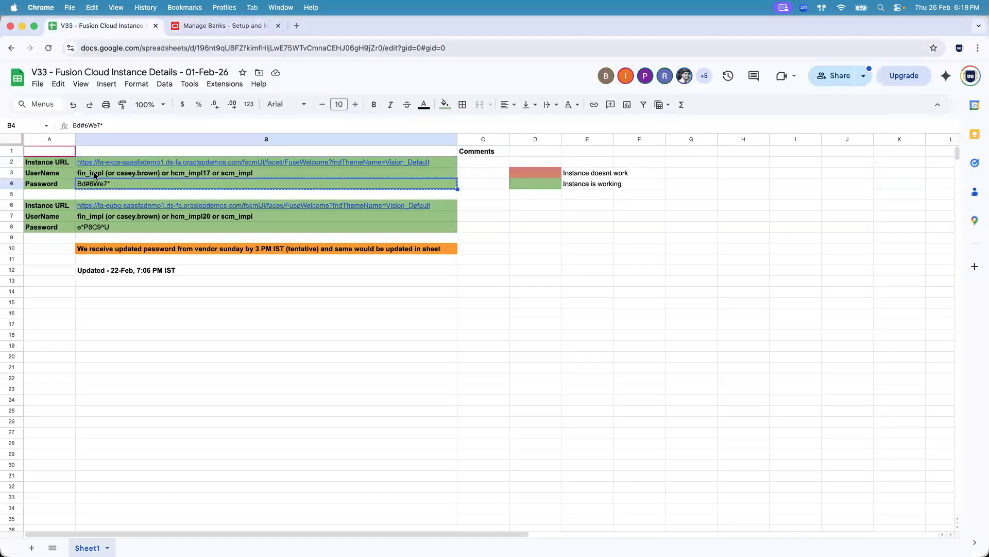
{"action": "key", "text": "super+Tab"}
{"action": "double_click", "coordinate": [535, 156]}
{"action": "type", "text": "fin_impl"}
{"action": "key", "text": "super+a"}
{"action": "key", "text": "super+v"}
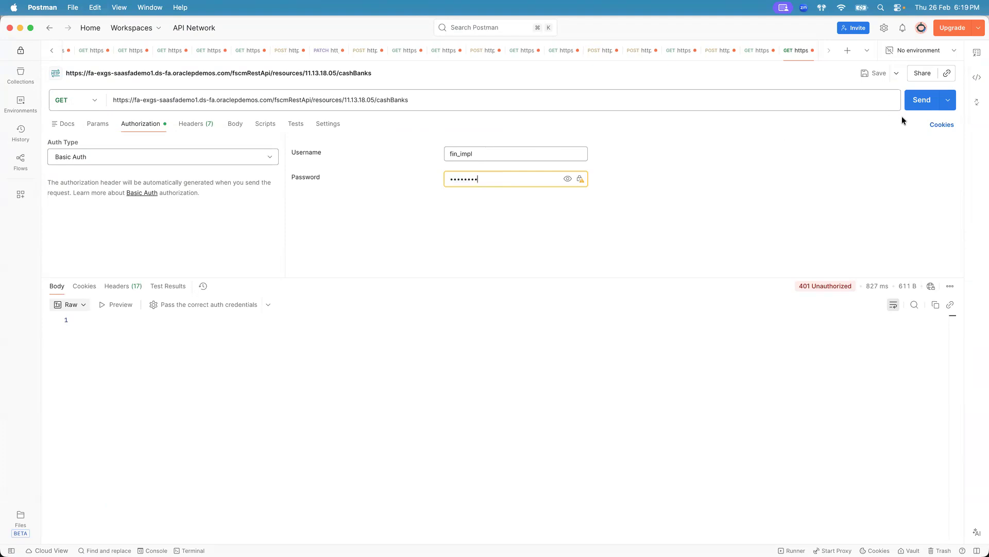
- Send the Get all banks request again and enlarge the response pane
{"action": "left_click", "coordinate": [916, 103]}
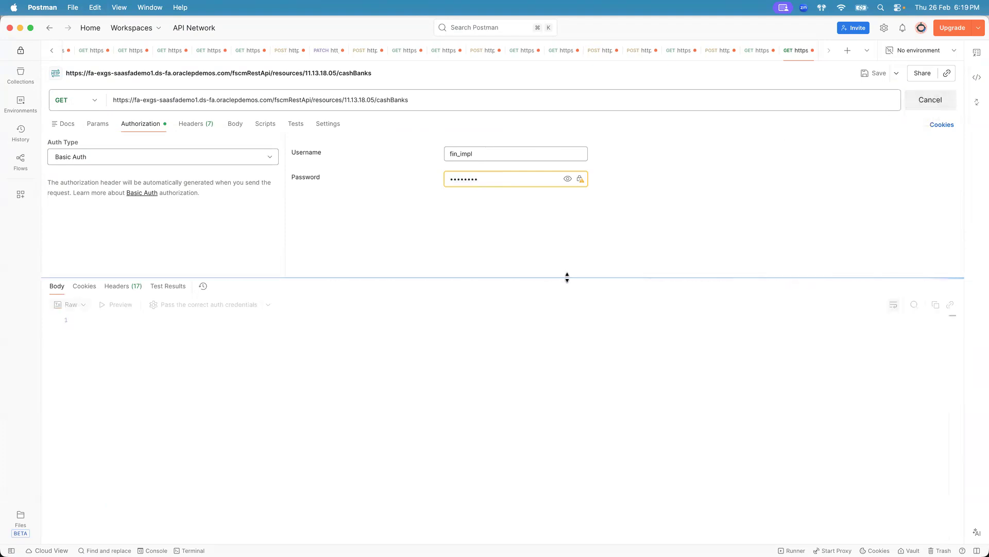
{"action": "left_click_drag", "start_coordinate": [567, 275], "coordinate": [571, 205]}
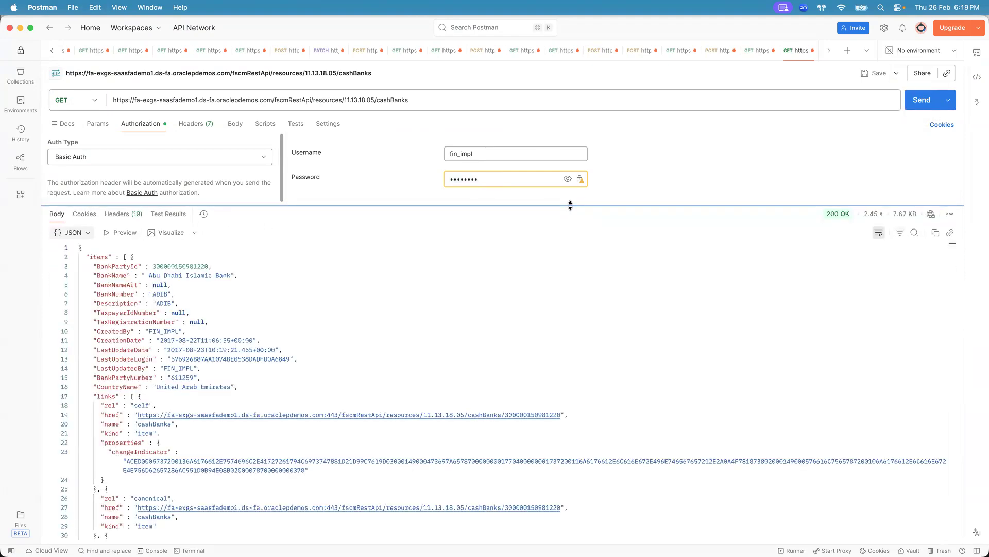
{"action": "mouse_move", "coordinate": [831, 211]}
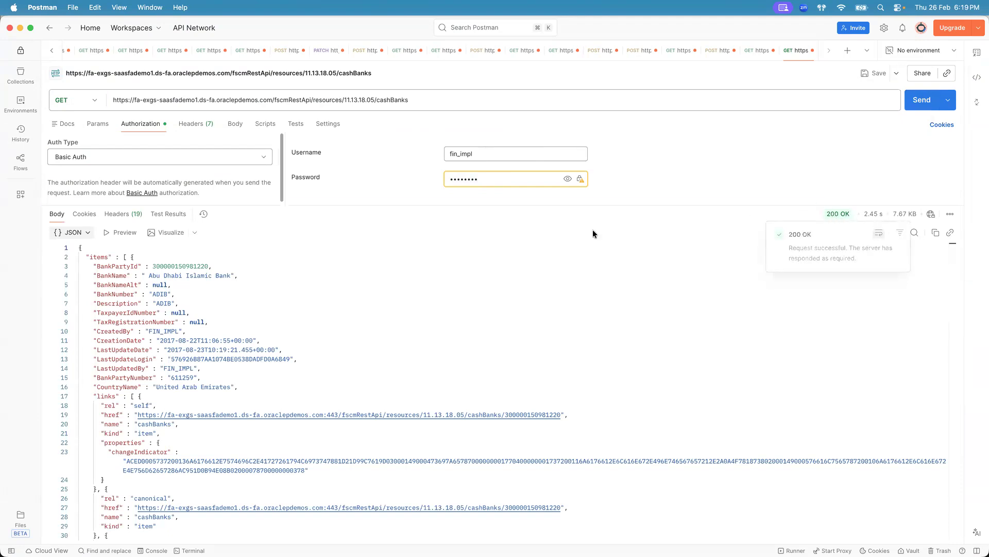
- Search the web for http status codes in a new browser tab
{"action": "key", "text": "super+Tab"}
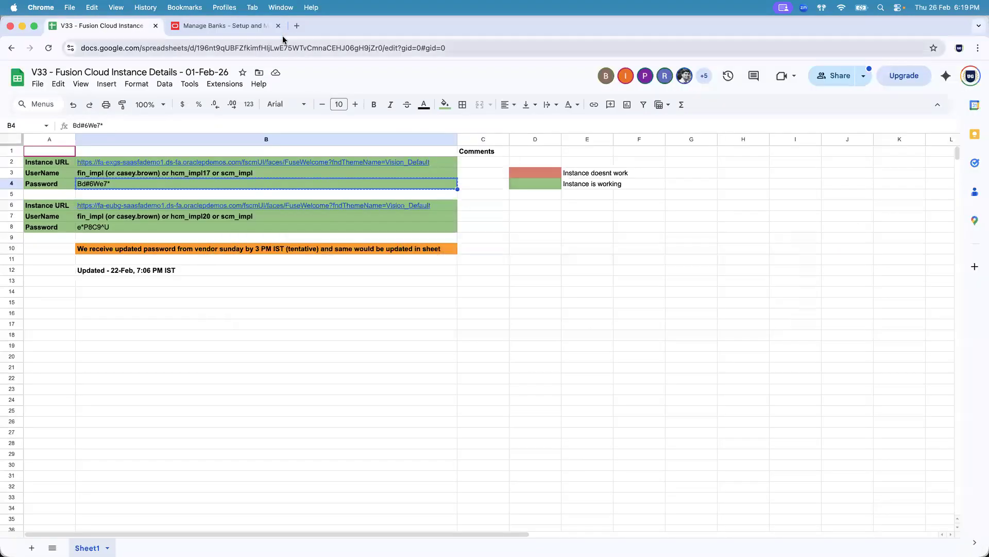
{"action": "left_click", "coordinate": [292, 27]}
{"action": "type", "text": "http"}
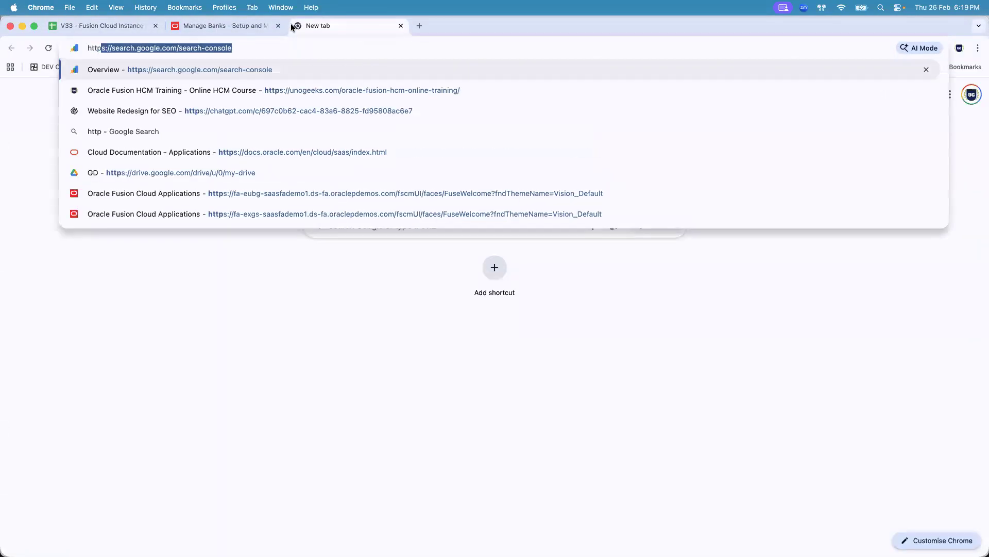
{"action": "type", "text": " stat"}
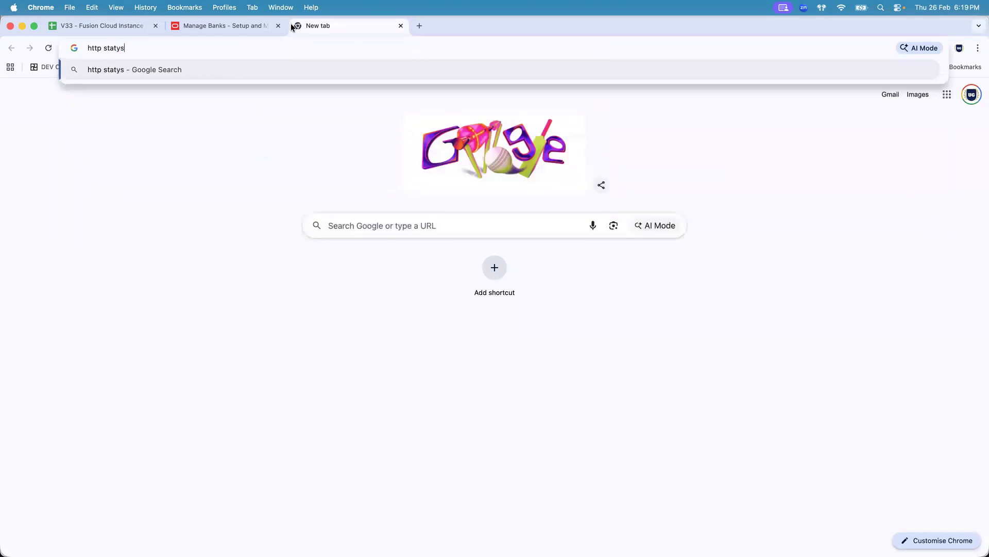
{"action": "type", "text": "us codes"}
{"action": "key", "text": "Return"}
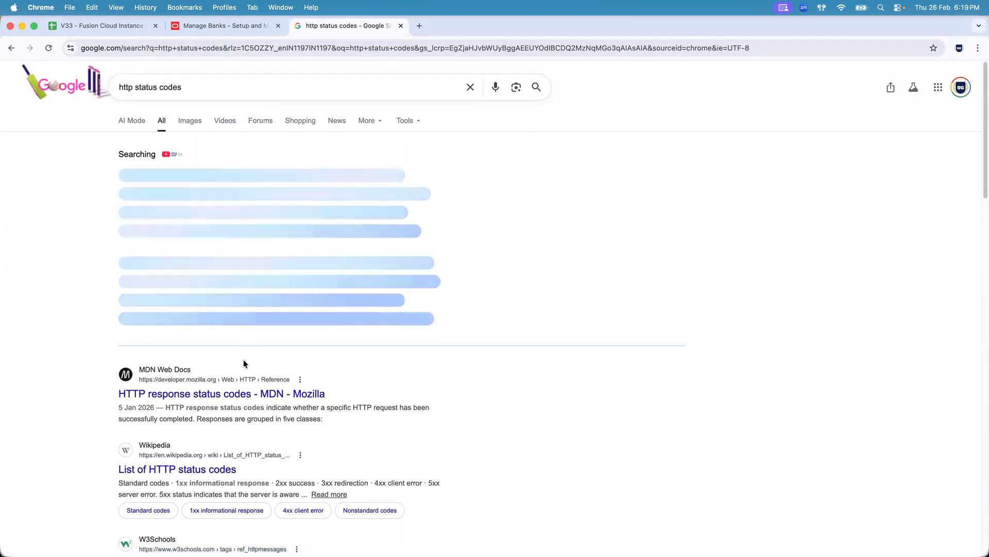
- Read the MDN HTTP response status codes page and its 200 OK entry
{"action": "left_click", "coordinate": [250, 398]}
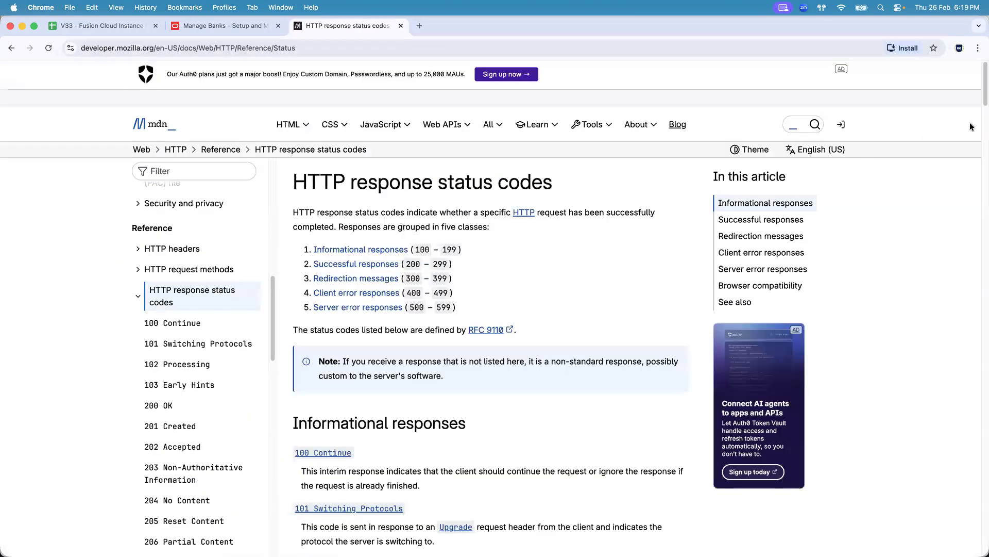
{"action": "left_click_drag", "start_coordinate": [980, 90], "coordinate": [979, 148]}
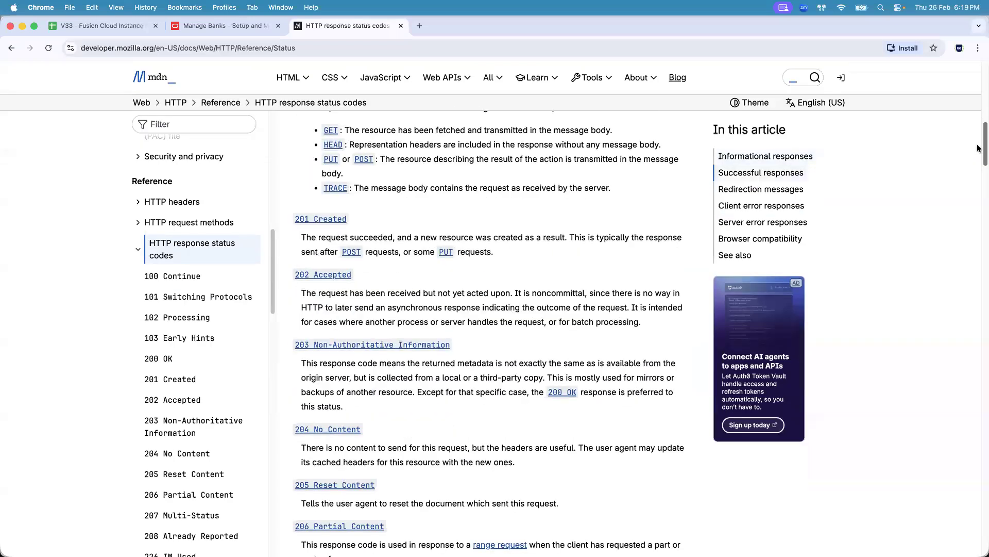
{"action": "left_click_drag", "start_coordinate": [979, 148], "coordinate": [979, 226]}
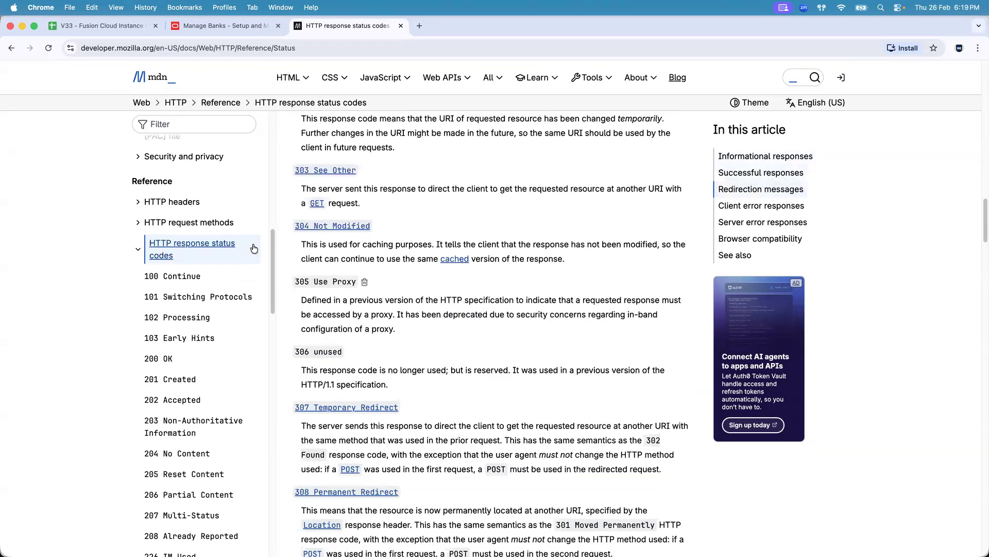
{"action": "left_click_drag", "start_coordinate": [272, 250], "coordinate": [286, 280]}
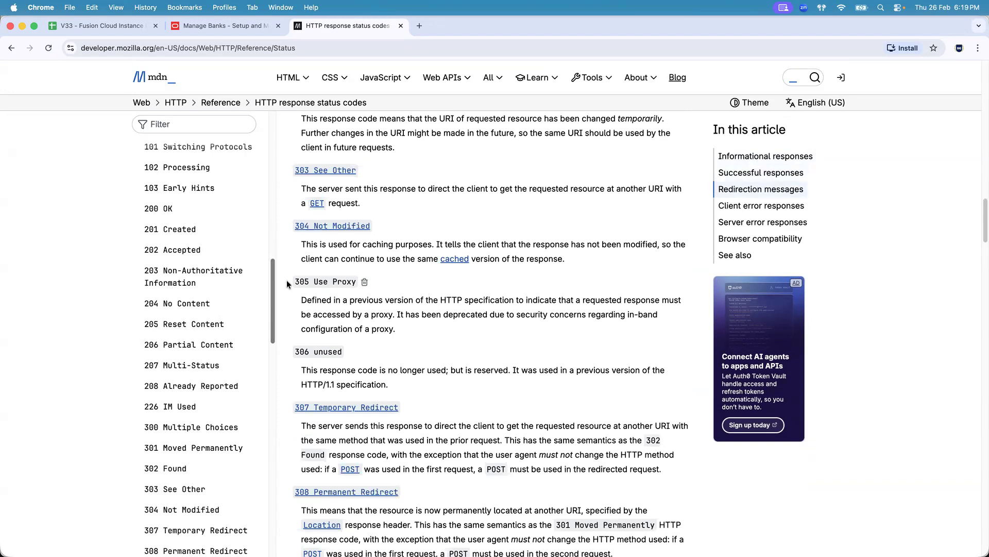
{"action": "left_click", "coordinate": [169, 210]}
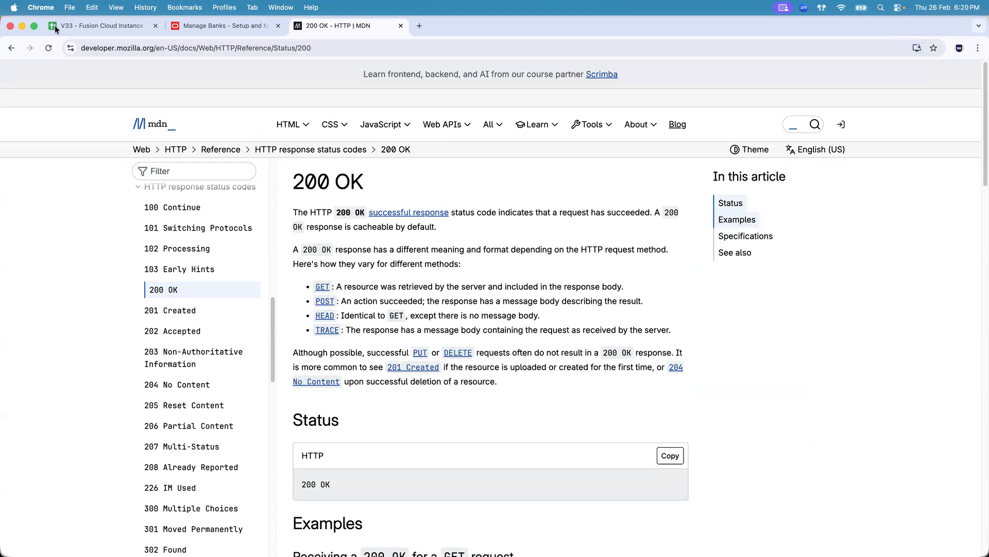
- Return to the search results and expand the overview of status code classes
{"action": "left_click", "coordinate": [11, 49]}
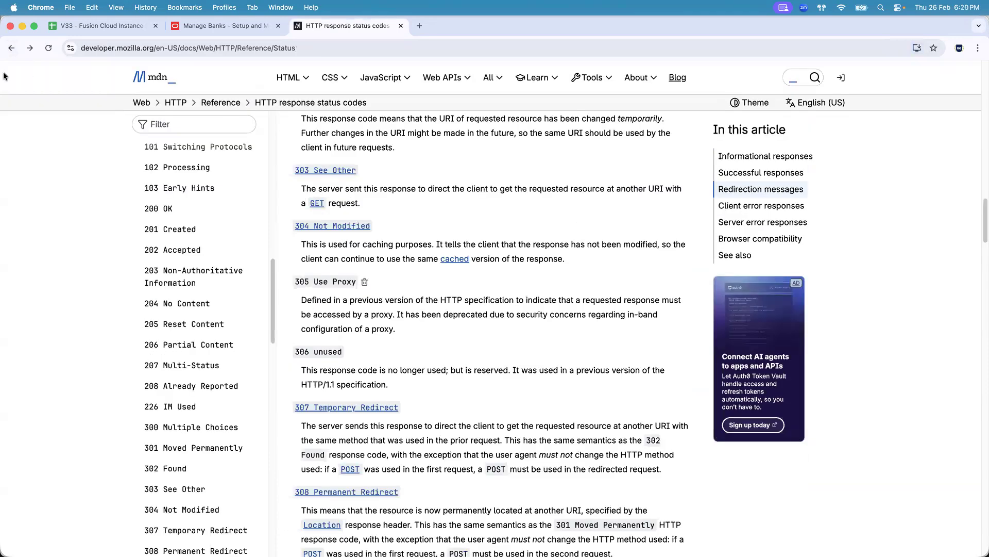
{"action": "left_click", "coordinate": [10, 48]}
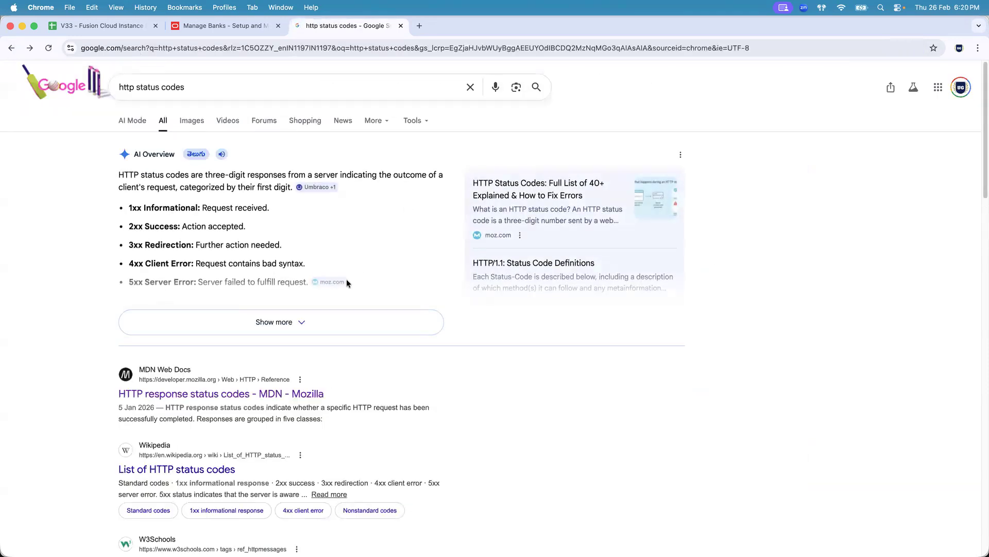
{"action": "left_click", "coordinate": [288, 319]}
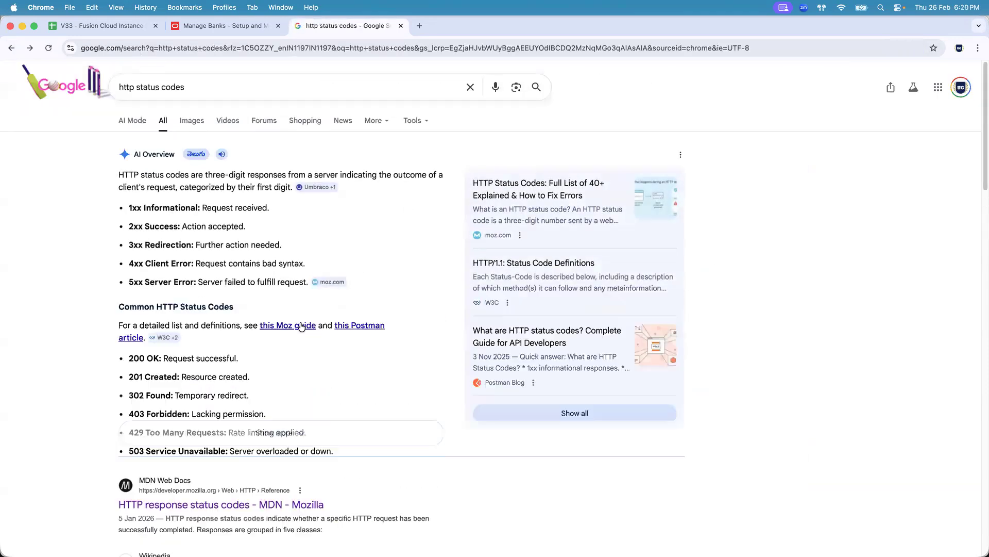
{"action": "left_click_drag", "start_coordinate": [130, 206], "coordinate": [141, 208]}
{"action": "left_click", "coordinate": [171, 209]}
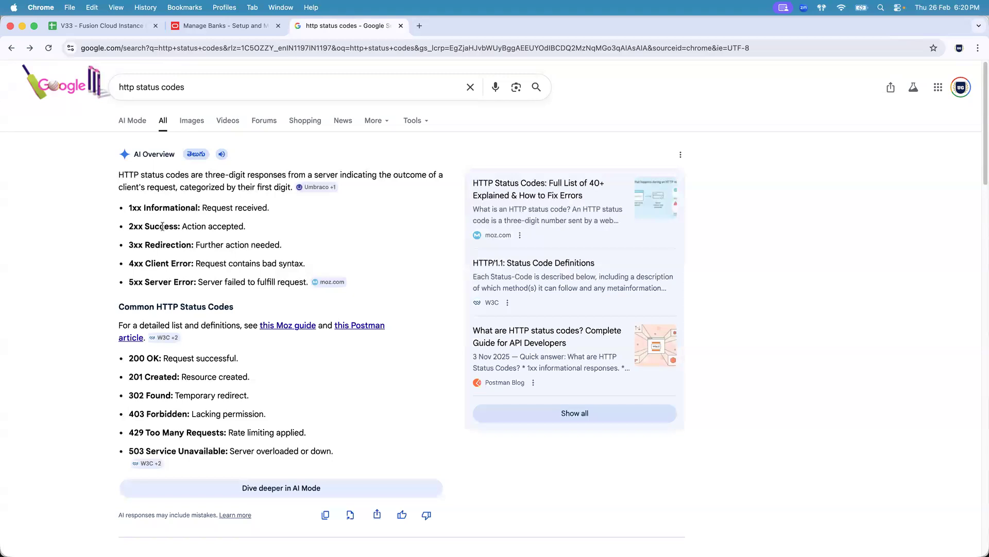
- Examine the bank records in the JSON response body, collapsing the first record's links
{"action": "key", "text": "super+Tab"}
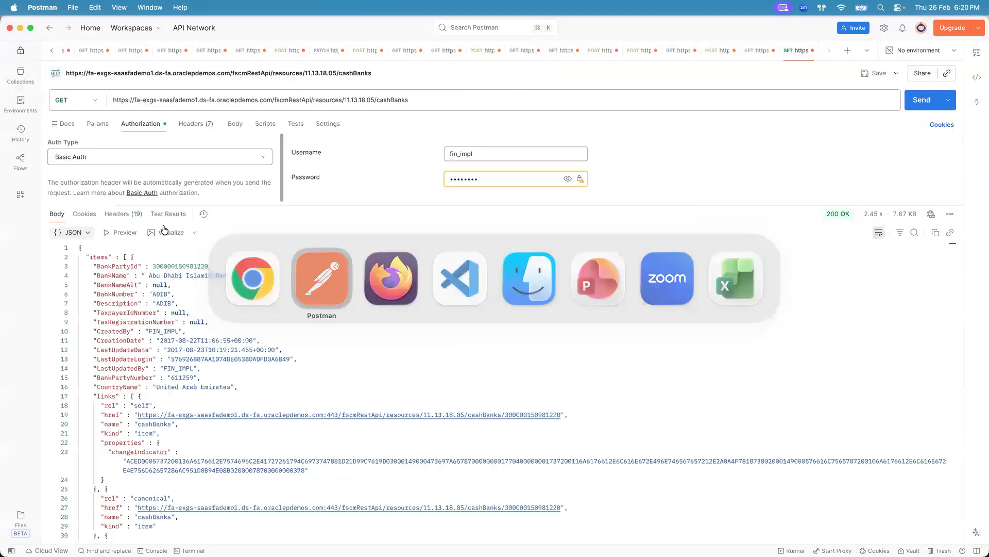
{"action": "left_click", "coordinate": [73, 396]}
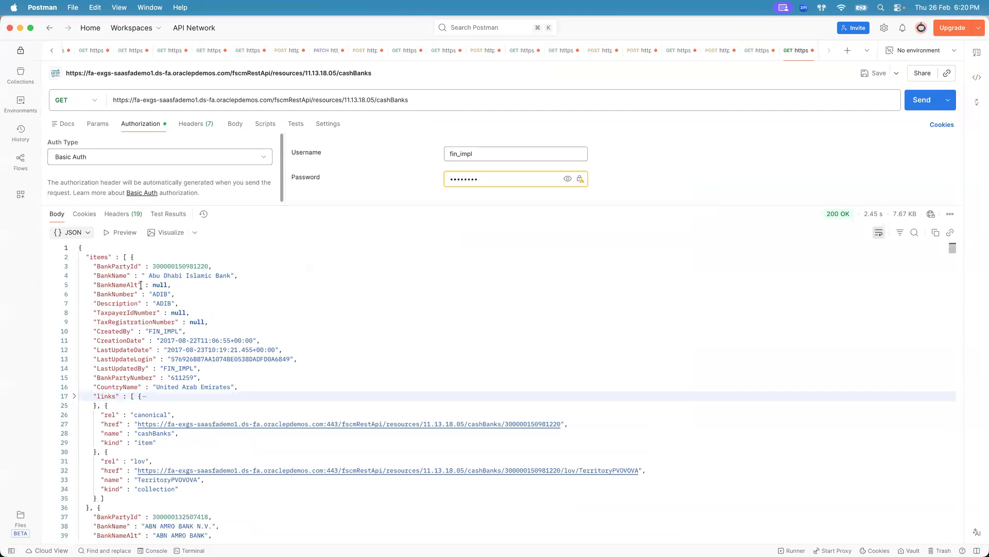
{"action": "left_click", "coordinate": [129, 257]}
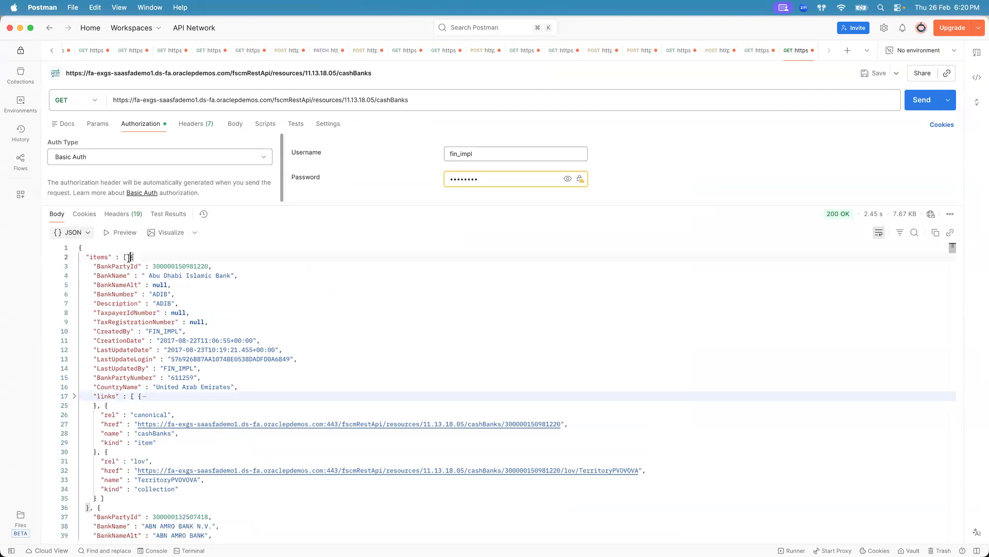
{"action": "left_click_drag", "start_coordinate": [127, 257], "coordinate": [149, 333]}
{"action": "left_click", "coordinate": [148, 331]}
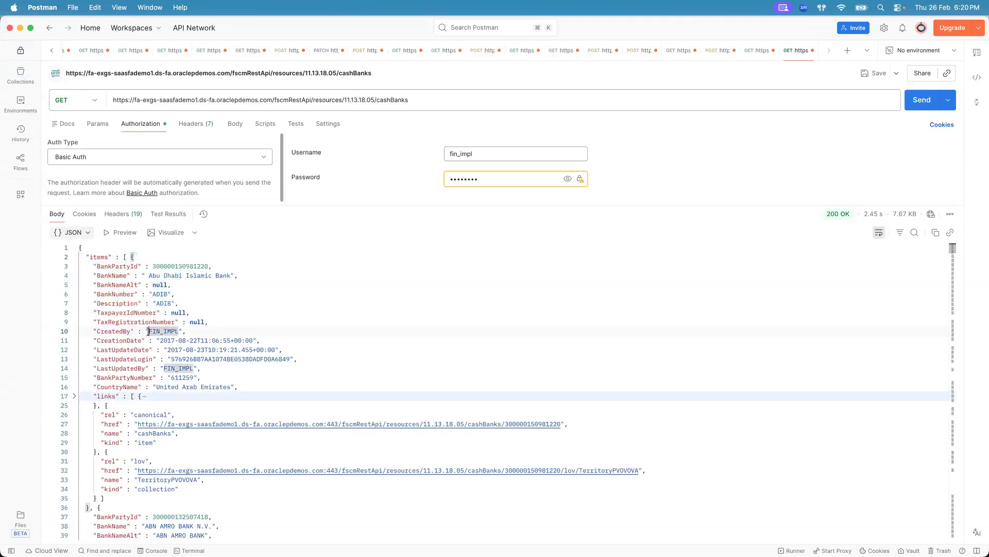
{"action": "left_click_drag", "start_coordinate": [126, 266], "coordinate": [174, 378]}
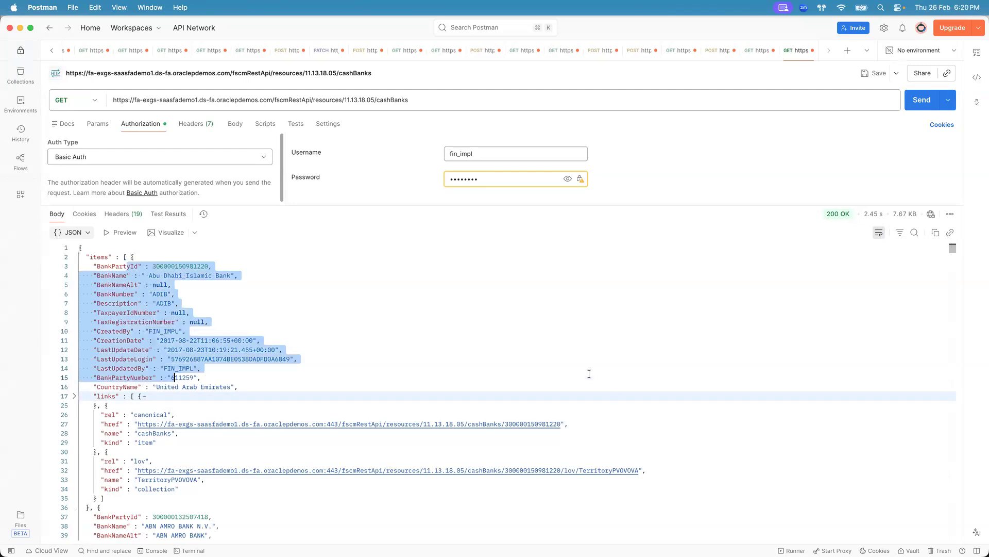
{"action": "left_click_drag", "start_coordinate": [952, 246], "coordinate": [949, 250]}
{"action": "left_click_drag", "start_coordinate": [196, 357], "coordinate": [212, 357]}
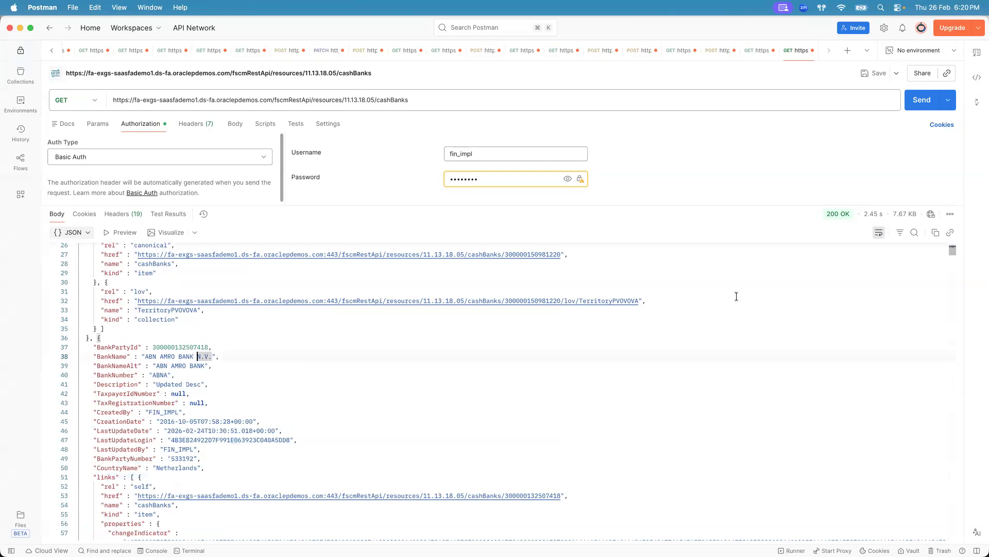
{"action": "left_click_drag", "start_coordinate": [953, 253], "coordinate": [952, 249]}
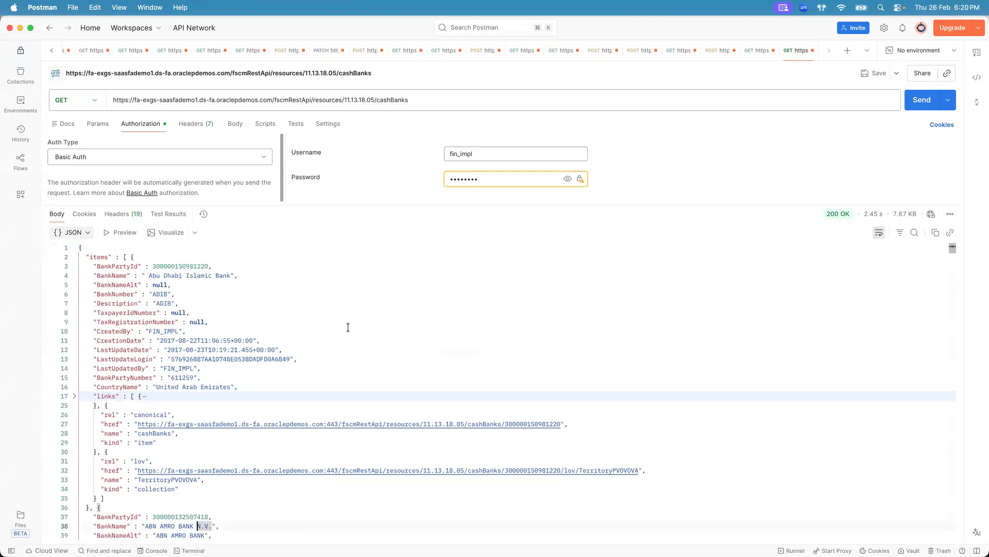
- Compare the banks listed on the Manage Banks page with the records returned in the response
{"action": "key", "text": "super+Tab"}
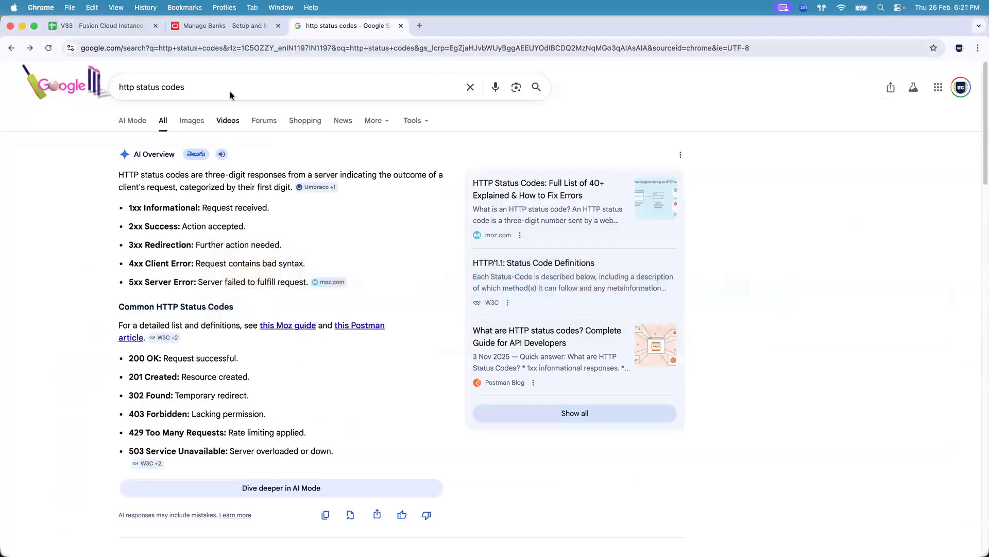
{"action": "left_click", "coordinate": [222, 25]}
{"action": "left_click", "coordinate": [160, 188]}
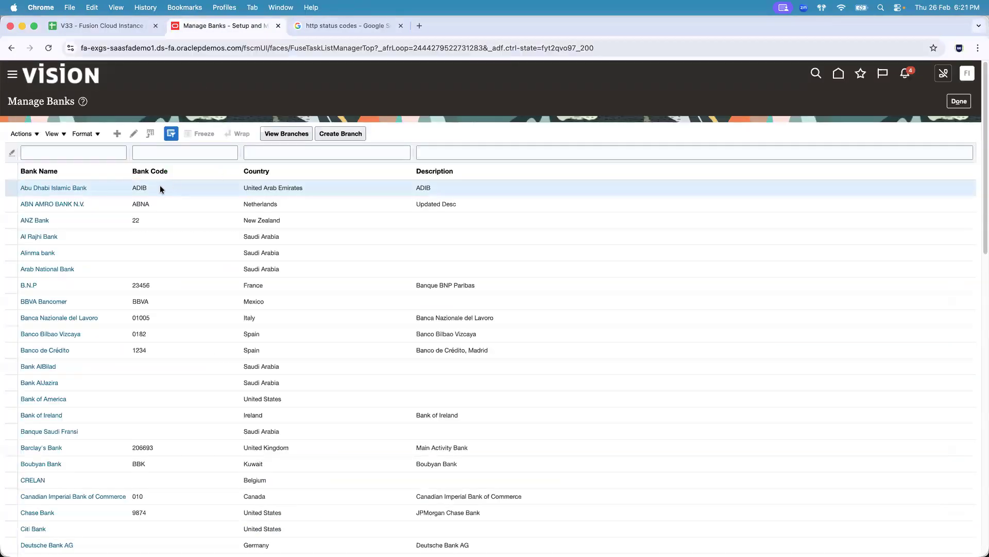
{"action": "key", "text": "super+Tab"}
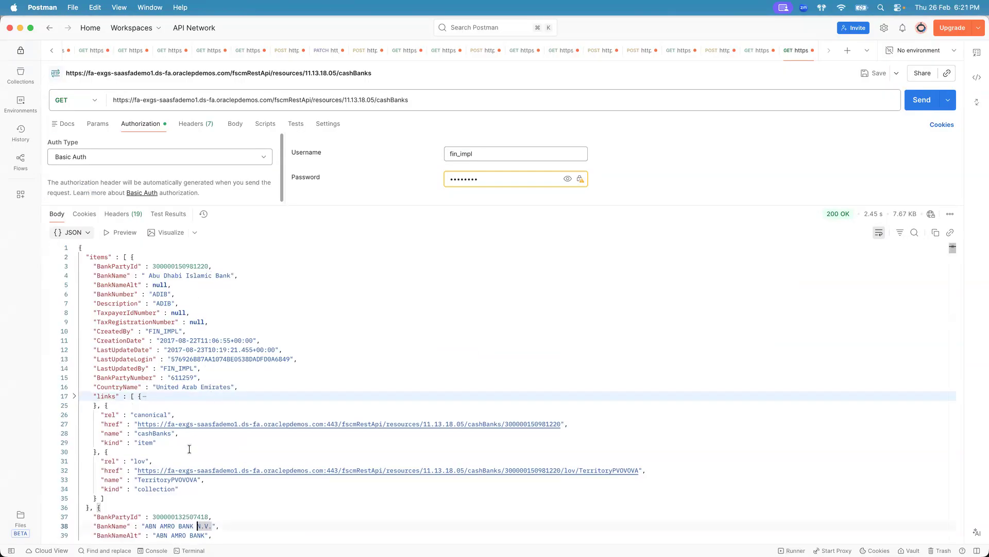
{"action": "key", "text": "super+Tab"}
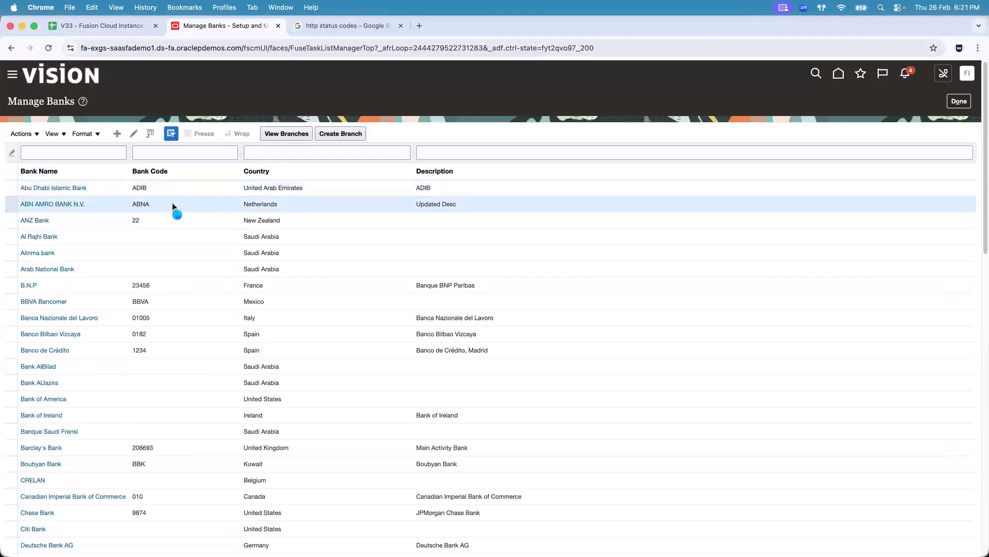
{"action": "key", "text": "super+Tab"}
{"action": "left_click_drag", "start_coordinate": [952, 248], "coordinate": [953, 254]}
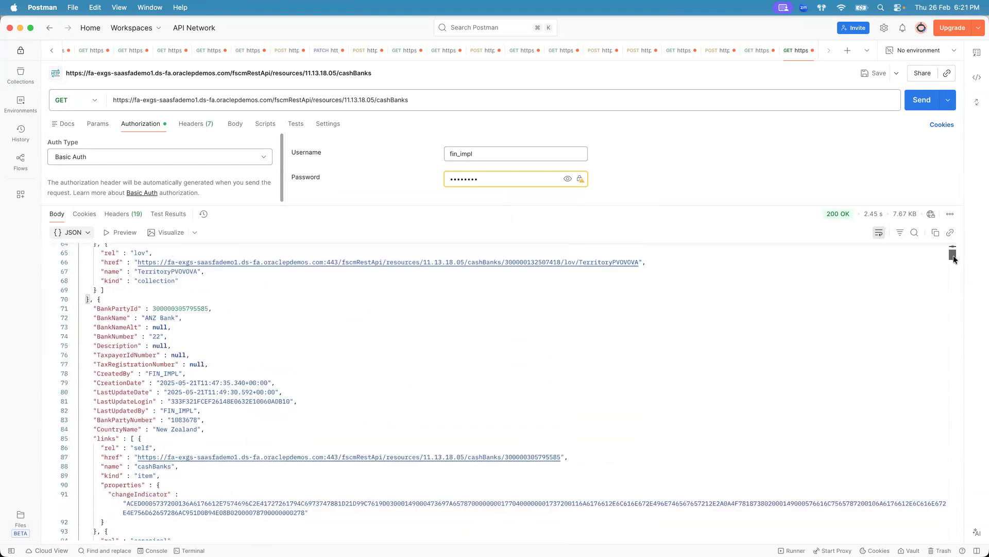
{"action": "double_click", "coordinate": [170, 318]}
{"action": "key", "text": "super+Tab"}
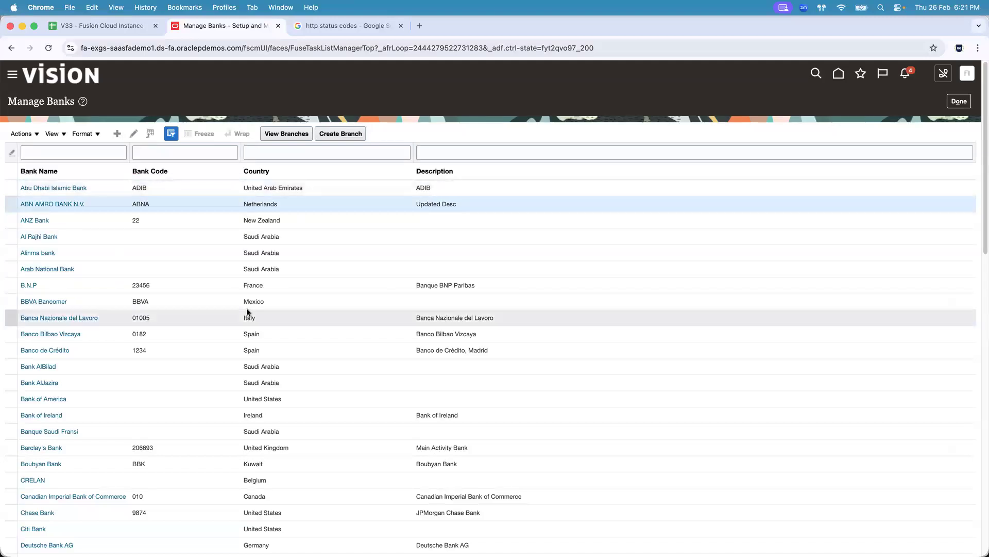
- Examine the Get a bank endpoint path in the Banks REST documentation
{"action": "key", "text": "super+Tab"}
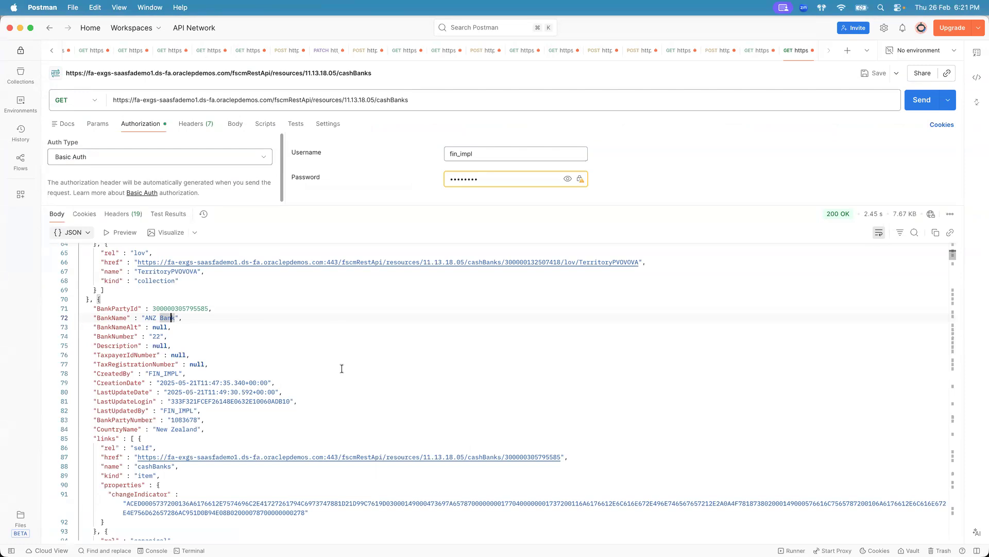
{"action": "key", "text": "super+Tab"}
{"action": "key", "text": "super+Tab"}
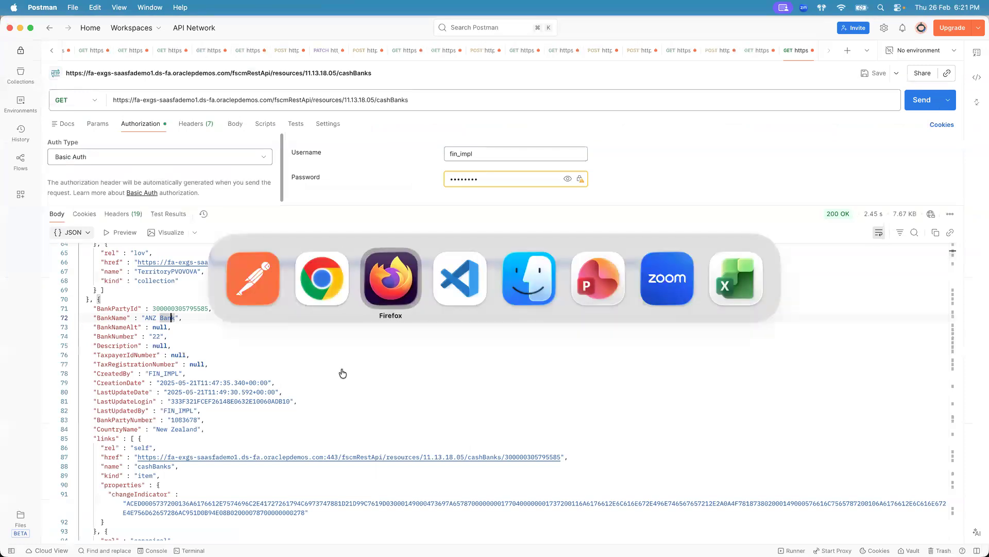
{"action": "left_click", "coordinate": [519, 438]}
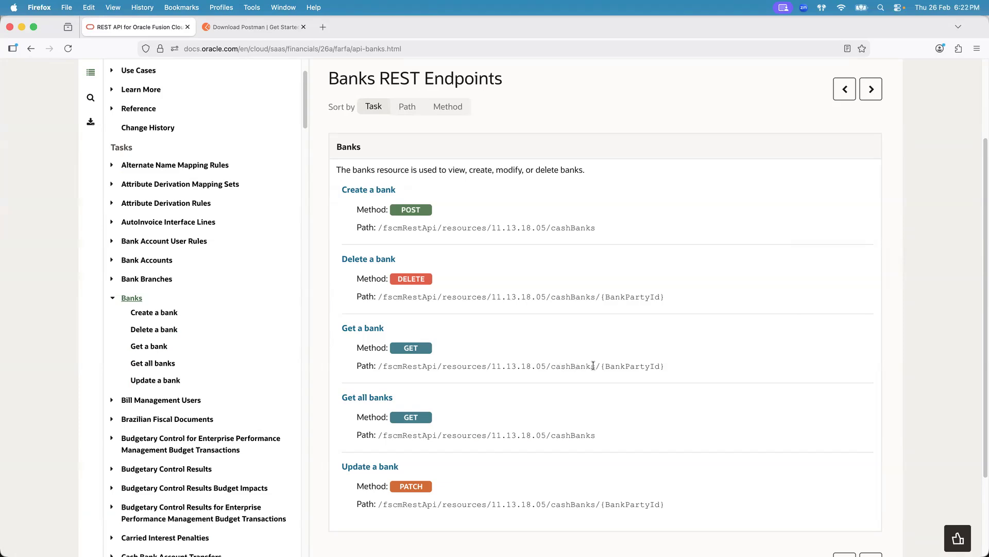
{"action": "mouse_move", "coordinate": [595, 364]}
{"action": "left_mouse_down"}
{"action": "mouse_move", "coordinate": [676, 370]}
{"action": "mouse_move", "coordinate": [596, 366]}
{"action": "left_mouse_up"}
{"action": "left_click", "coordinate": [677, 367]}
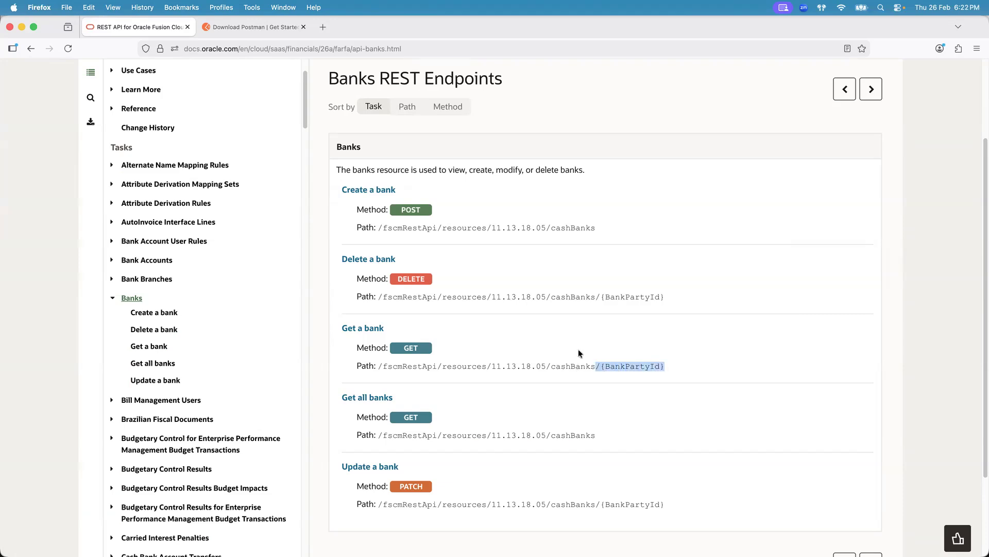
{"action": "left_click", "coordinate": [615, 364]}
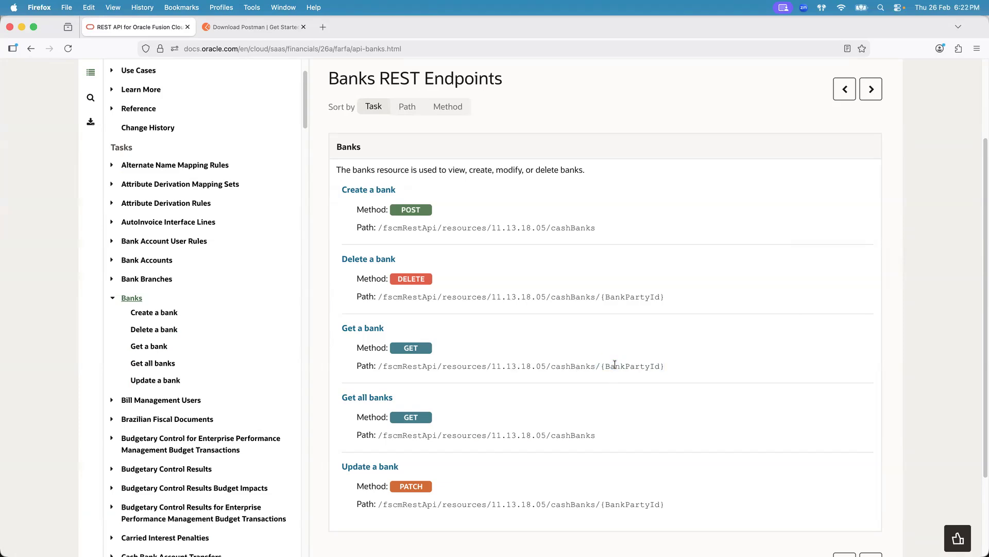
- Duplicate the Get all banks request tab and open its URL for editing
{"action": "key", "text": "super+Tab"}
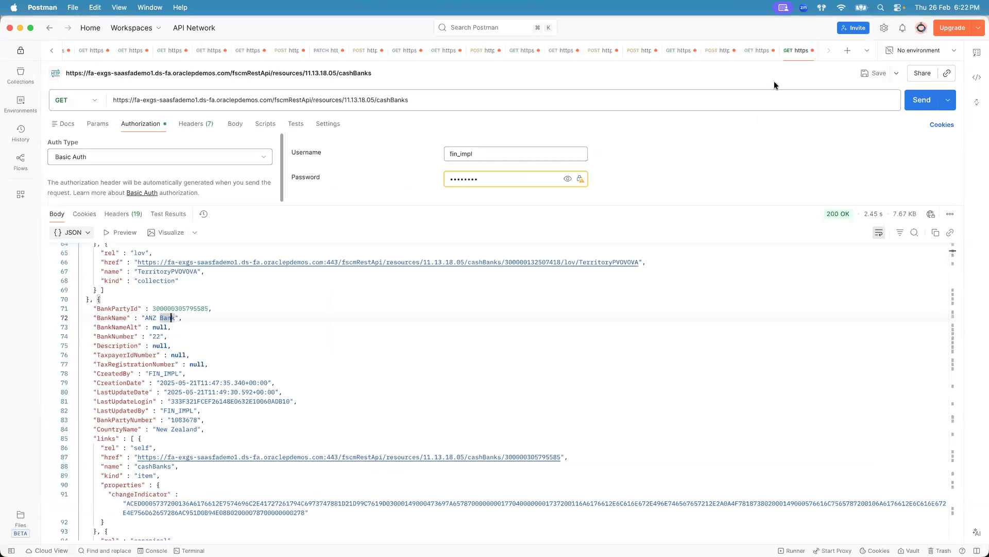
{"action": "right_click", "coordinate": [789, 54]}
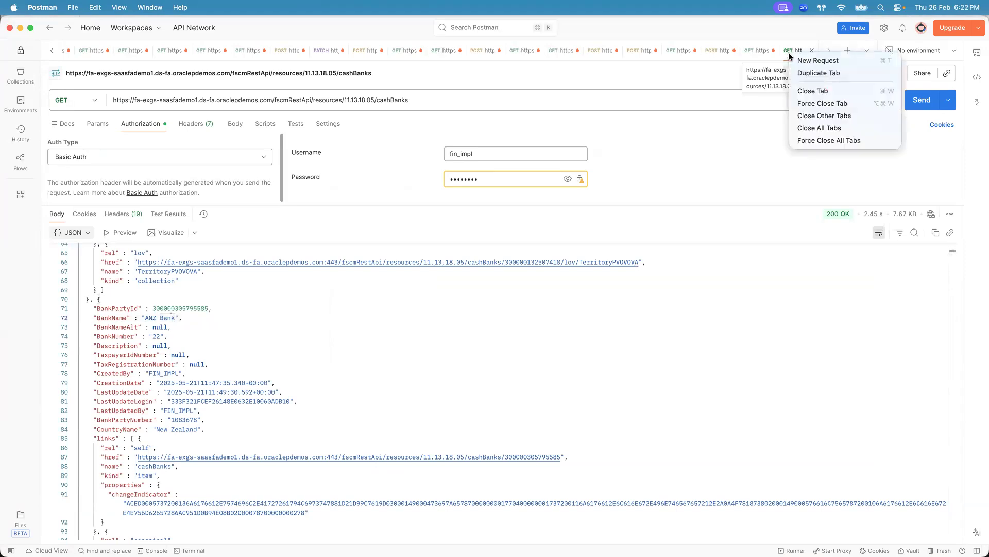
{"action": "left_click", "coordinate": [804, 75]}
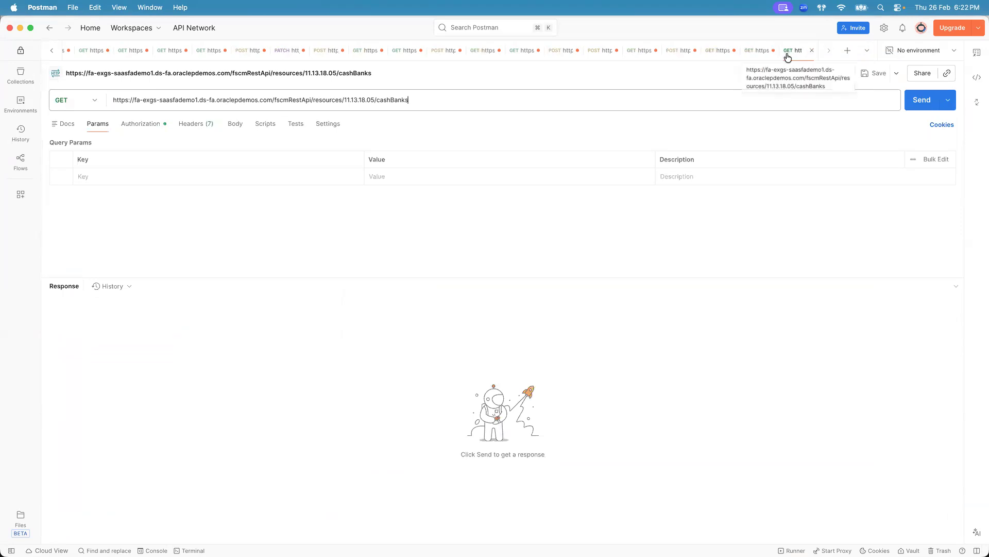
{"action": "left_click", "coordinate": [140, 125]}
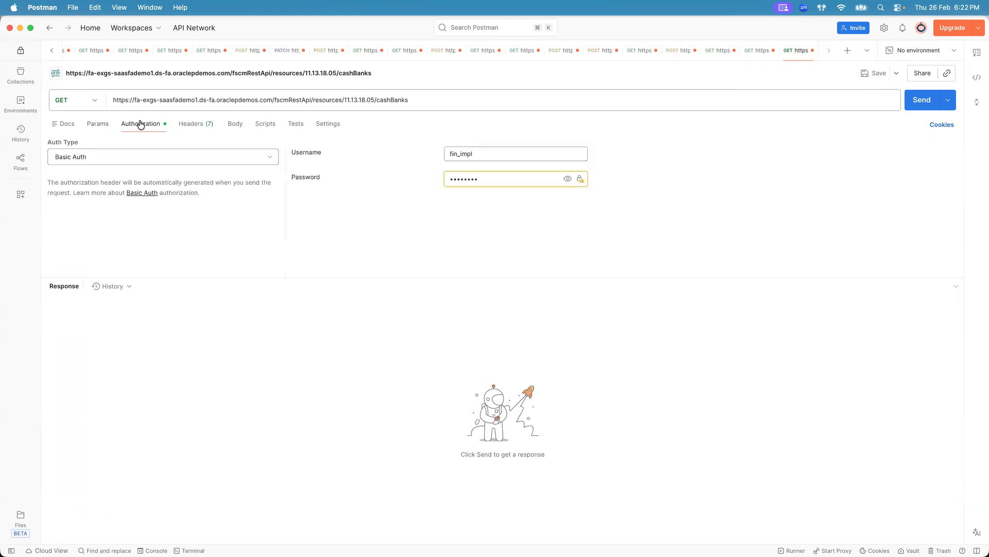
{"action": "left_click", "coordinate": [429, 103]}
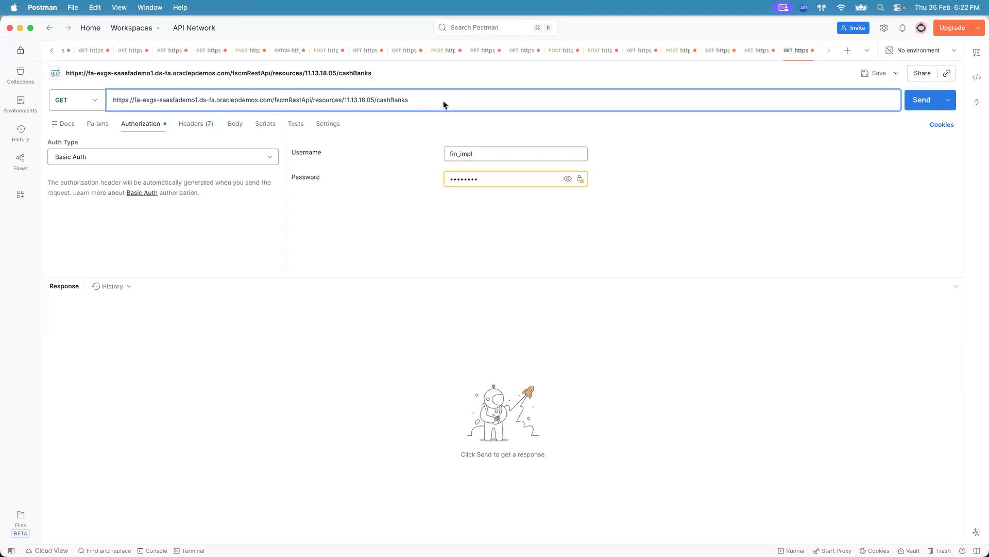
- Copy the /{BankPartyId} path segment from the Get a bank documentation and append it to the duplicated request URL
{"action": "key", "text": "super+Tab"}
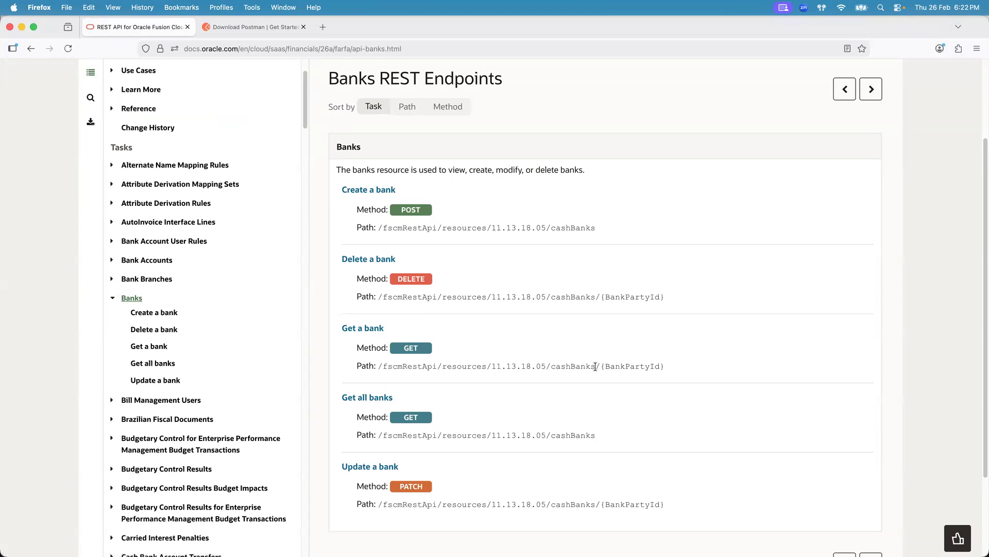
{"action": "left_click_drag", "start_coordinate": [596, 366], "coordinate": [679, 367]}
{"action": "key", "text": "super+c"}
{"action": "key", "text": "super+Tab"}
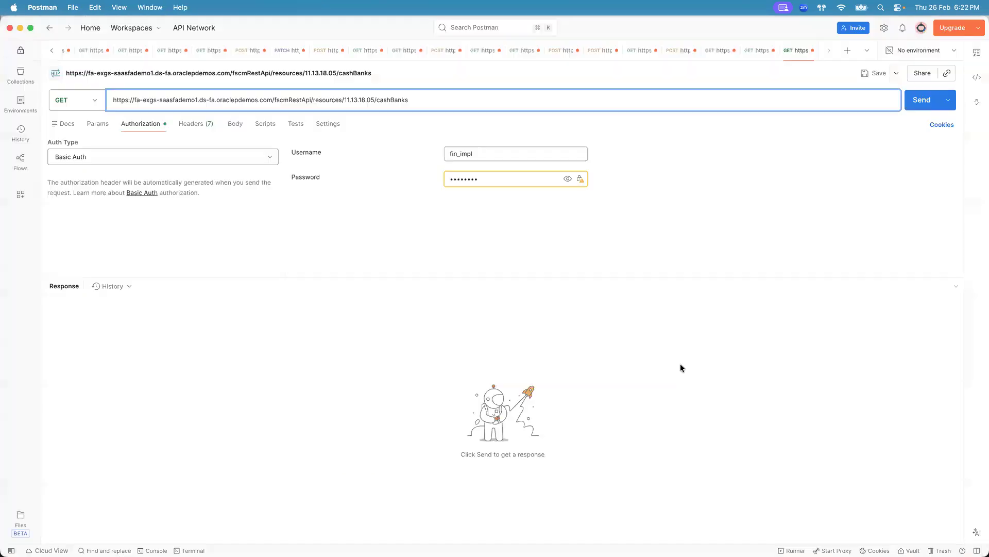
{"action": "key", "text": "super+v"}
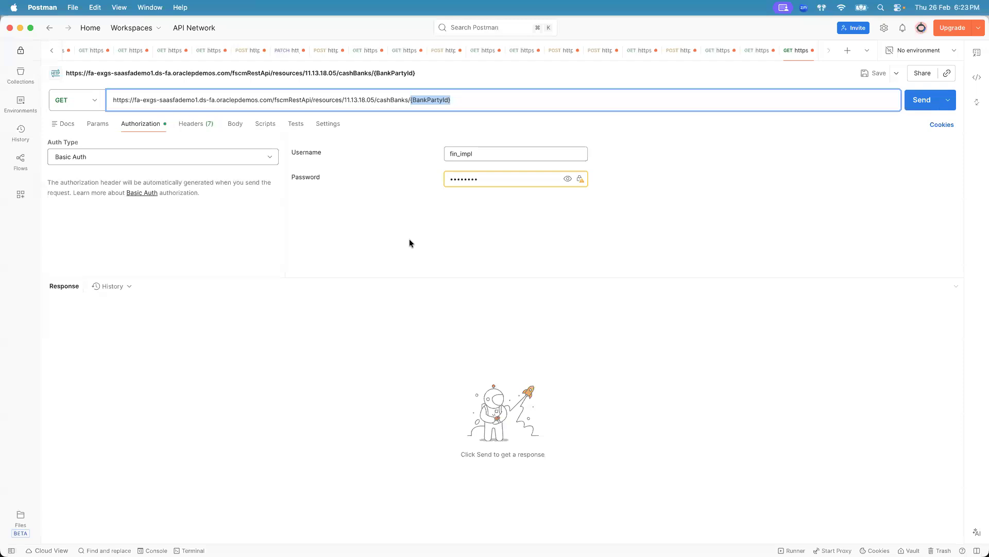
- Replace {BankPartyId} in the URL with ABN AMRO BANK N.V.'s BankPartyId from the all-banks response and send the request
{"action": "left_click", "coordinate": [753, 51]}
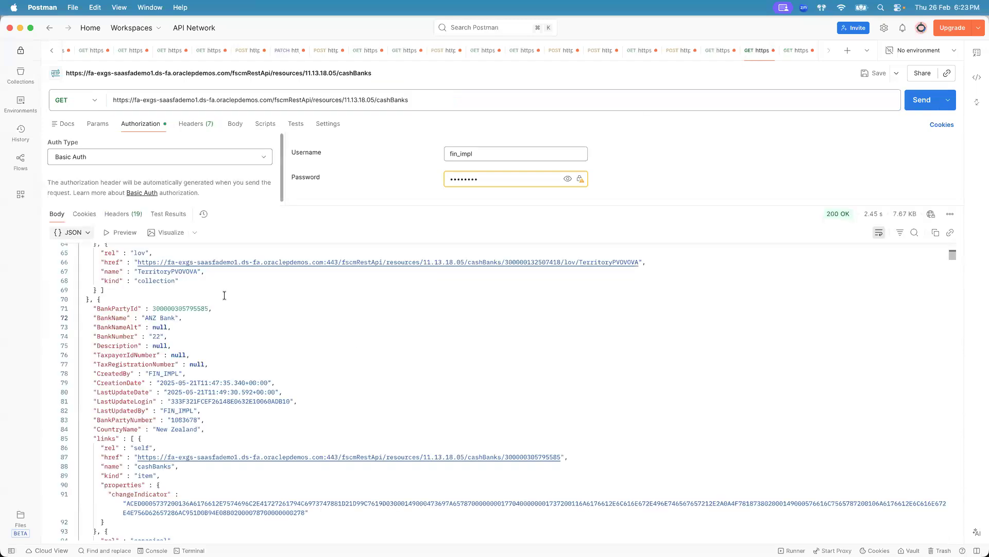
{"action": "double_click", "coordinate": [184, 307]}
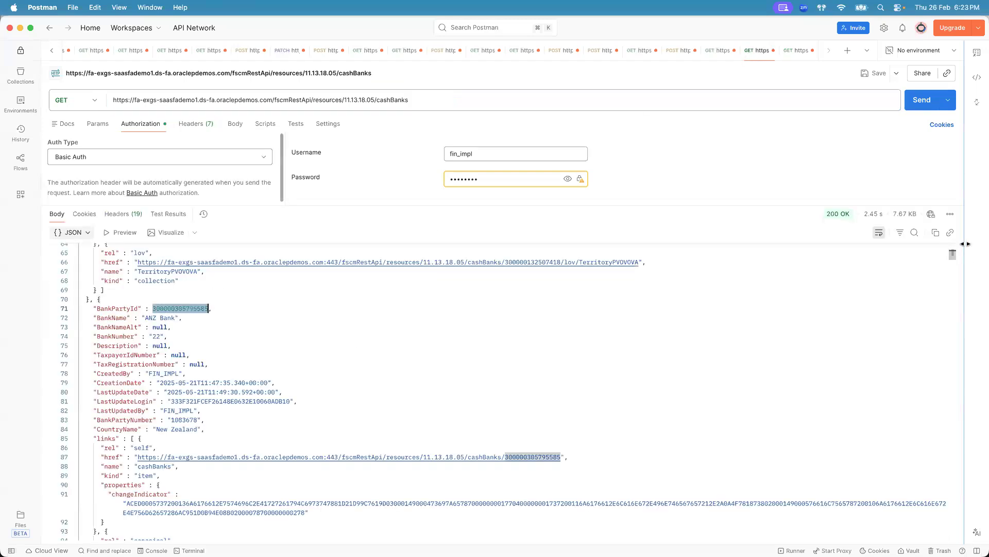
{"action": "scroll", "coordinate": [952, 255], "scroll_direction": "up", "scroll_amount": 10}
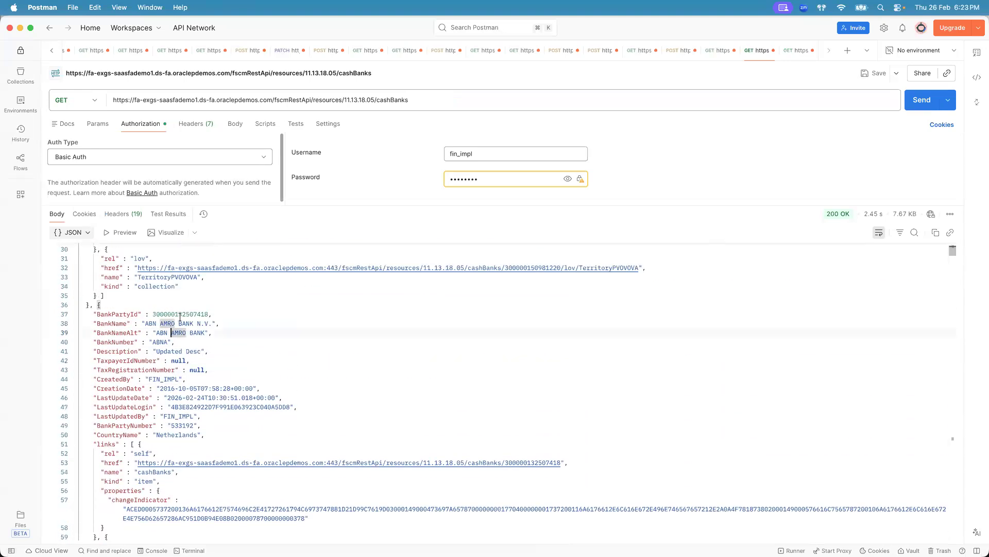
{"action": "double_click", "coordinate": [179, 314]}
{"action": "key", "text": "super+c"}
{"action": "left_click", "coordinate": [796, 51]}
{"action": "left_click_drag", "start_coordinate": [409, 99], "coordinate": [464, 100]}
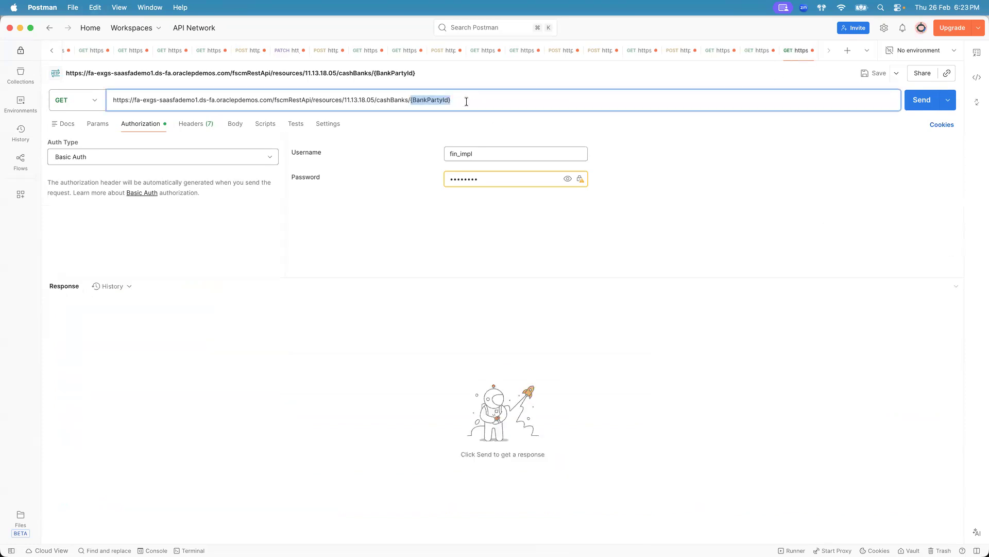
{"action": "key", "text": "super+v"}
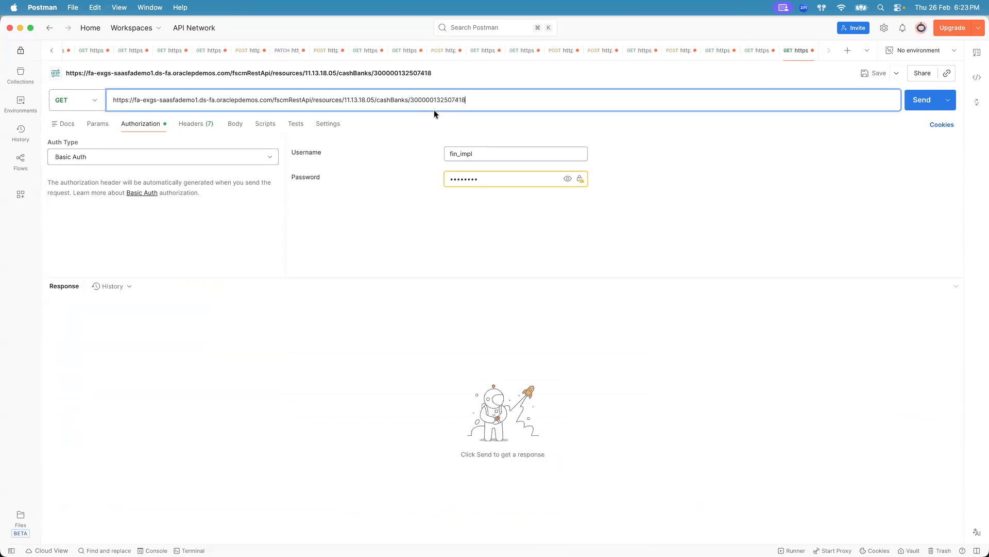
{"action": "left_click", "coordinate": [919, 103]}
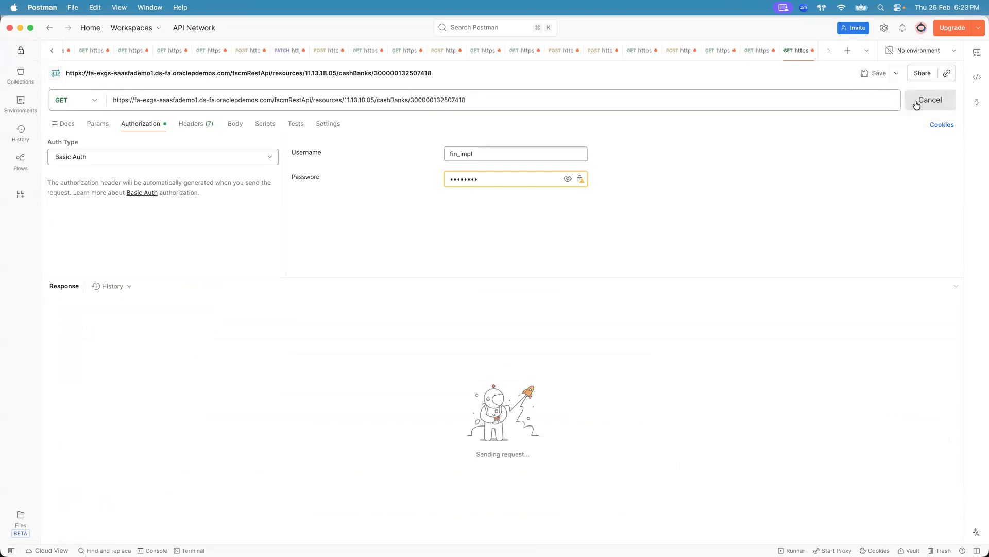
- Compare the single-bank response with the matching record in the Get all banks response
{"action": "left_click_drag", "start_coordinate": [450, 276], "coordinate": [456, 212]}
{"action": "left_click", "coordinate": [76, 394]}
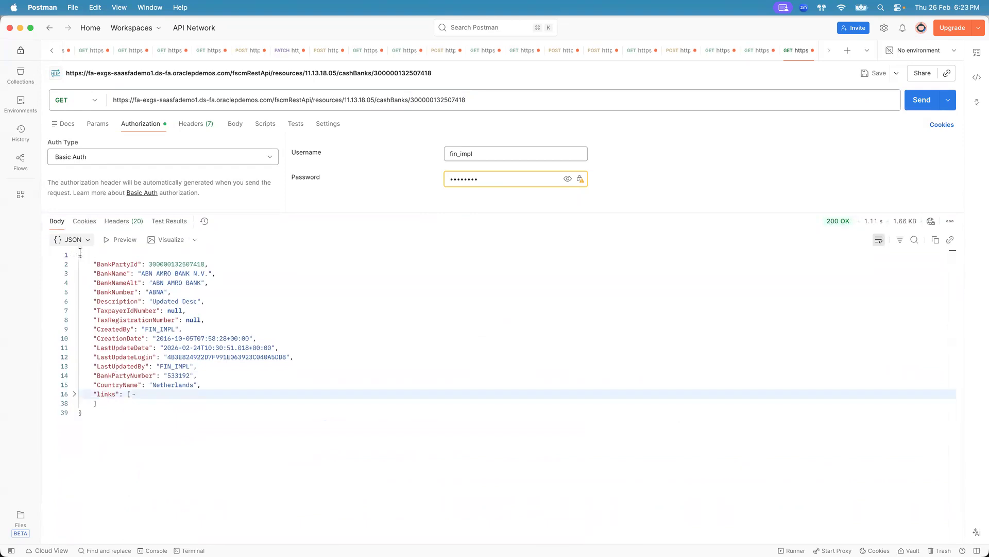
{"action": "left_click_drag", "start_coordinate": [80, 253], "coordinate": [124, 415]}
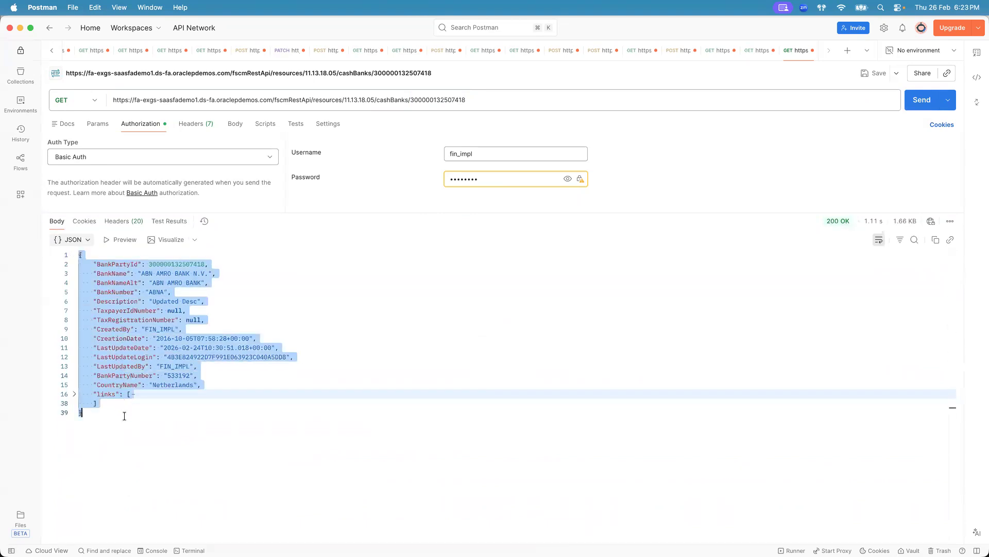
{"action": "left_click", "coordinate": [124, 415]}
{"action": "left_click", "coordinate": [754, 50]}
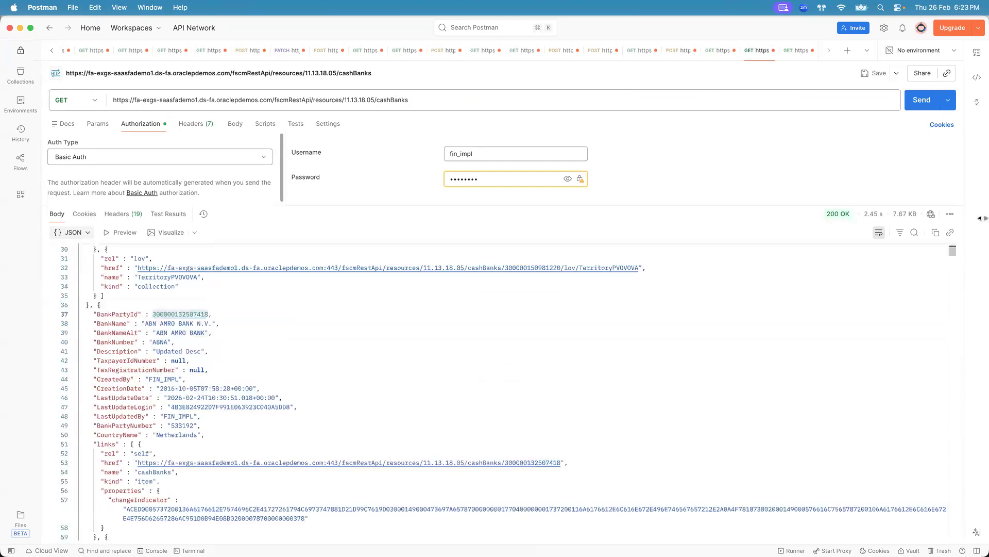
{"action": "left_click_drag", "start_coordinate": [948, 249], "coordinate": [951, 236]}
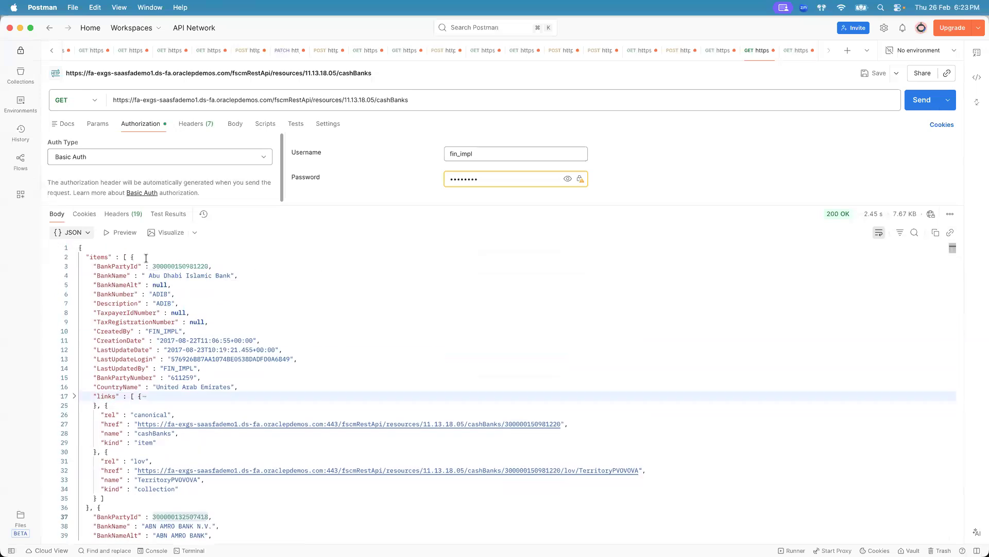
{"action": "left_click_drag", "start_coordinate": [93, 266], "coordinate": [131, 390]}
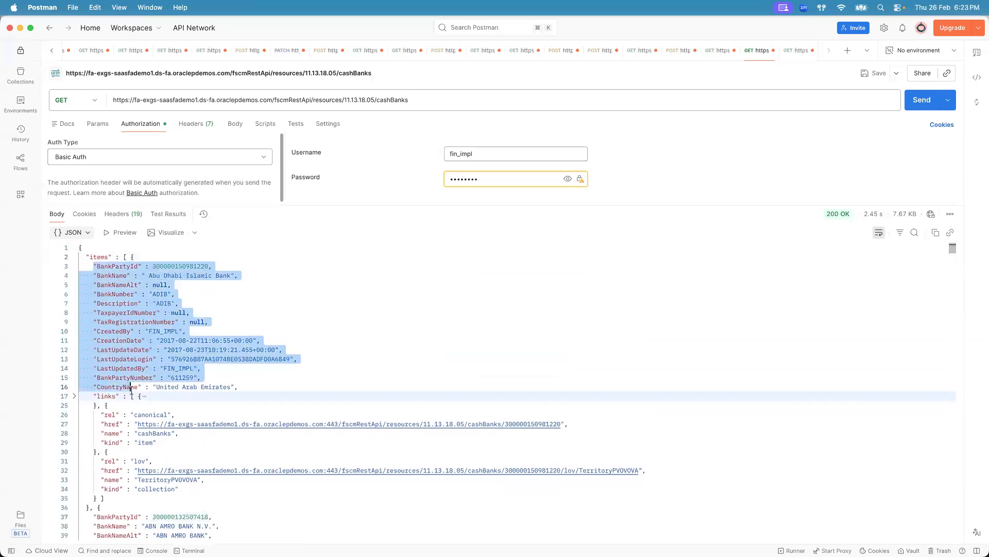
{"action": "left_click", "coordinate": [151, 284]}
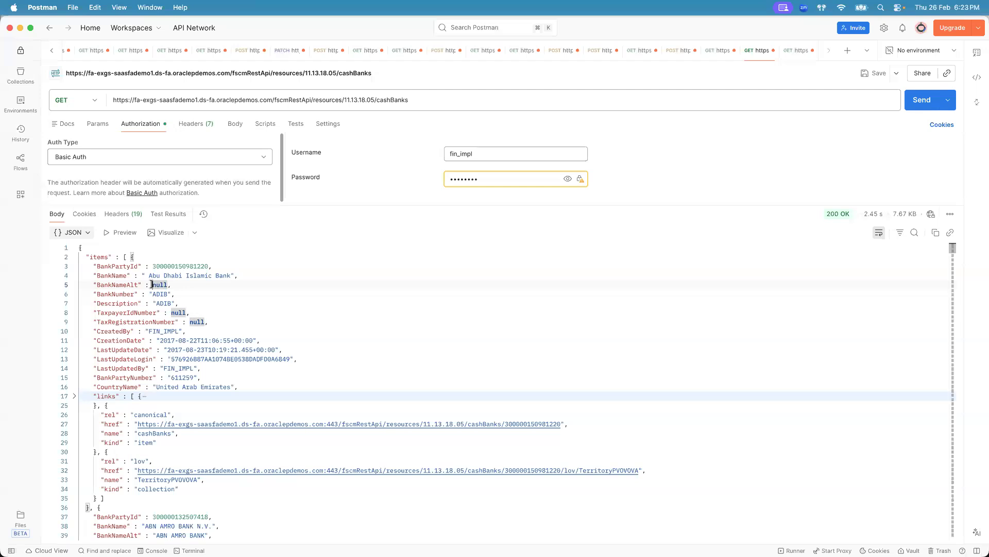
{"action": "left_click", "coordinate": [74, 258]}
{"action": "left_click", "coordinate": [74, 248]}
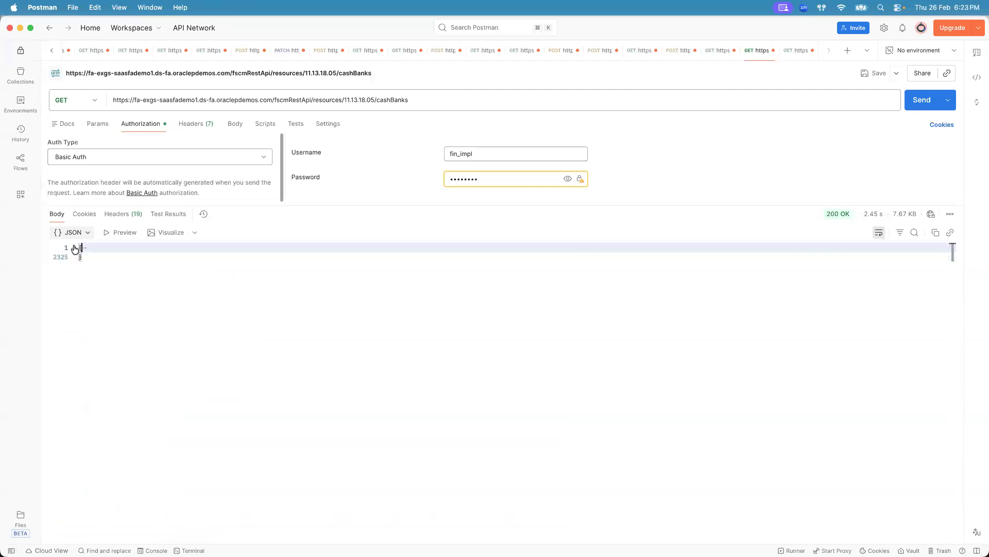
{"action": "left_click", "coordinate": [74, 248]}
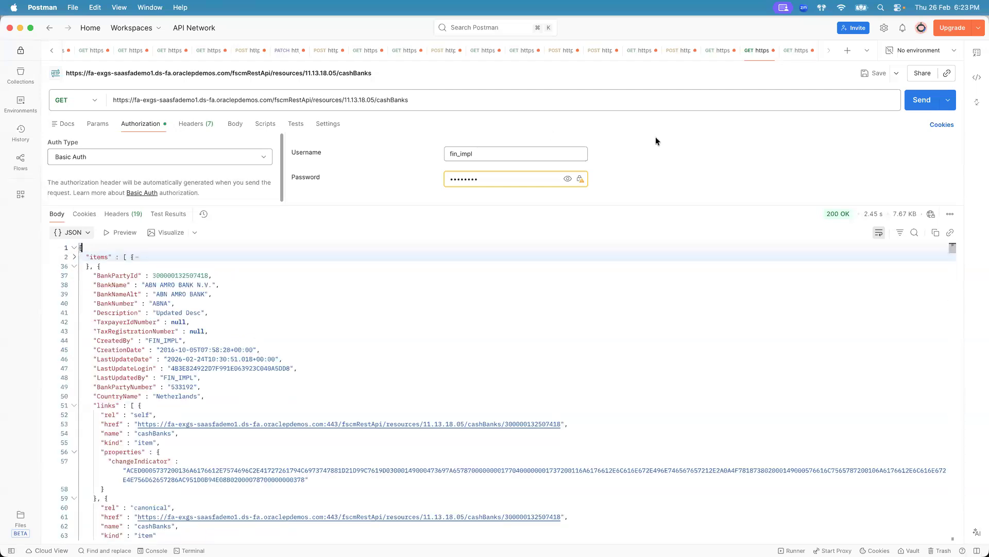
{"action": "left_click", "coordinate": [794, 50]}
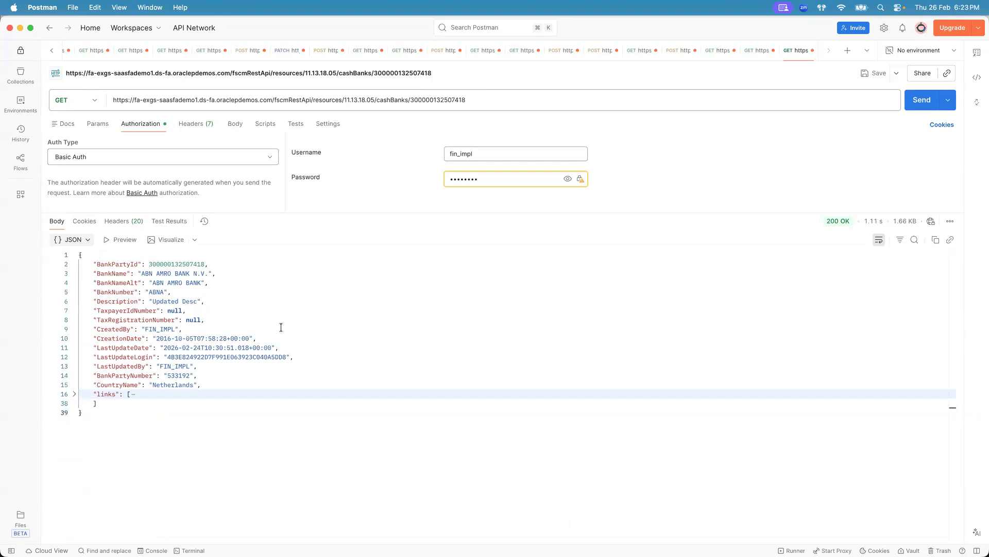
{"action": "key", "text": "super+Tab"}
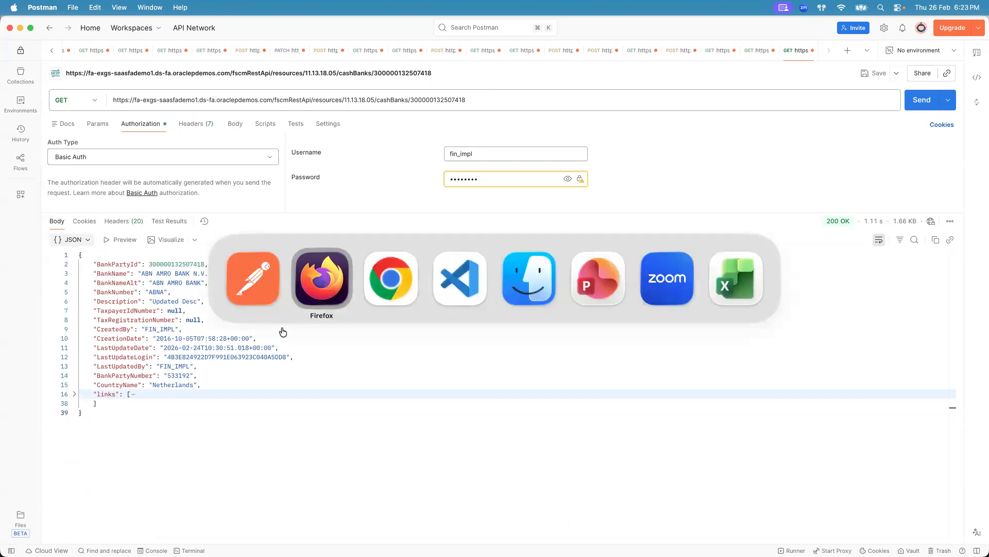
{"action": "key", "text": "super+Tab"}
{"action": "key", "text": "super+Tab"}
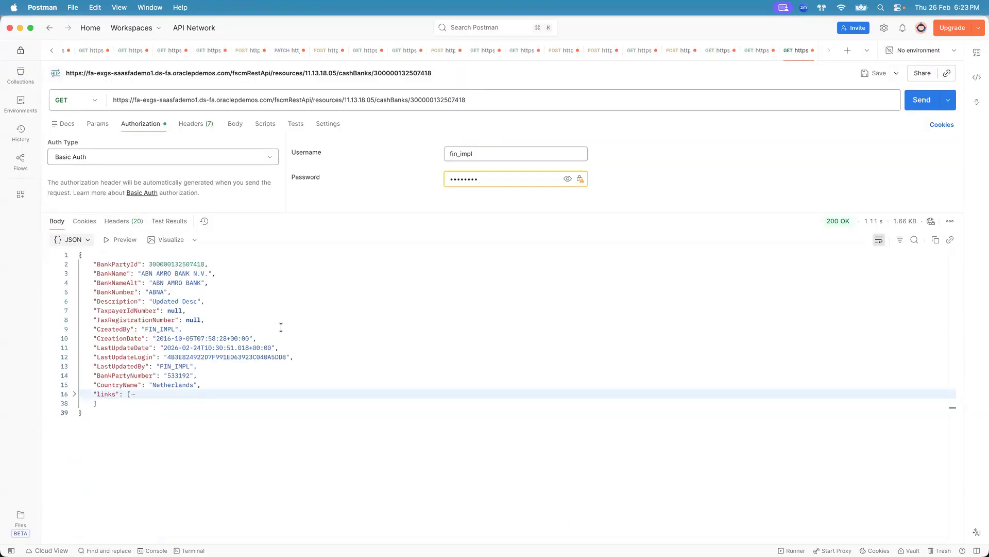
{"action": "key", "text": "super+Tab"}
{"action": "key", "text": "super+Tab"}
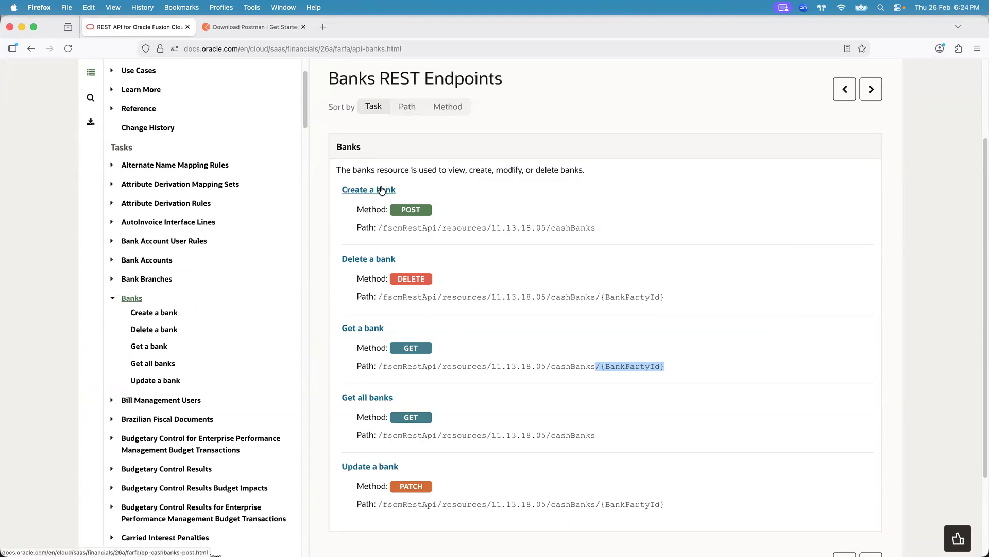
{"action": "key", "text": "super+Tab"}
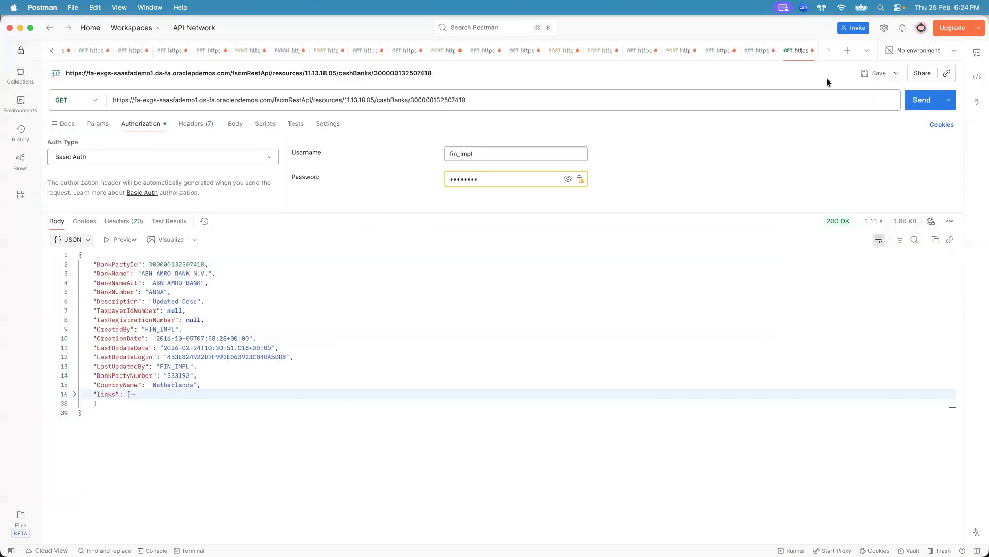
- Open a new request tab and set its method to POST
{"action": "left_click", "coordinate": [847, 50]}
{"action": "key", "text": "super+Tab"}
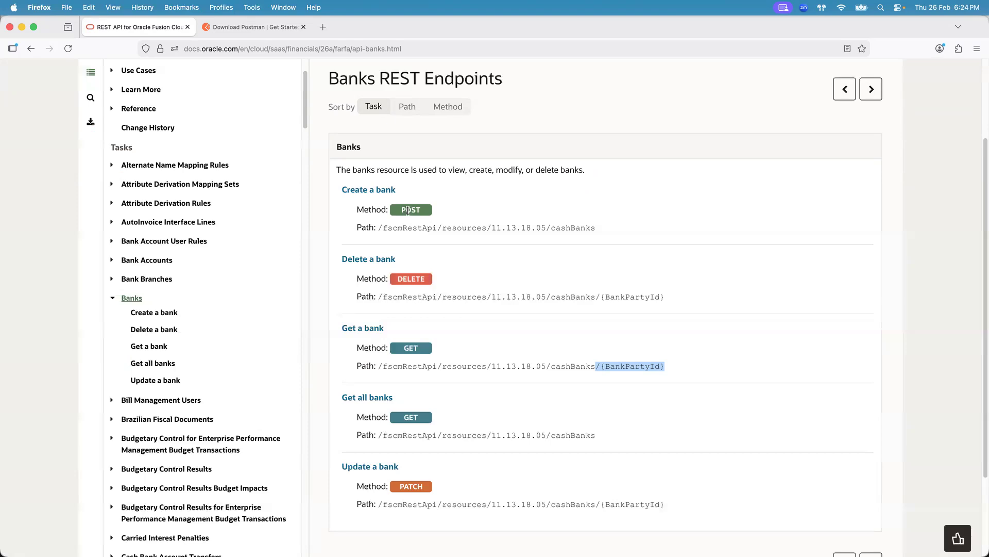
{"action": "key", "text": "super+Tab"}
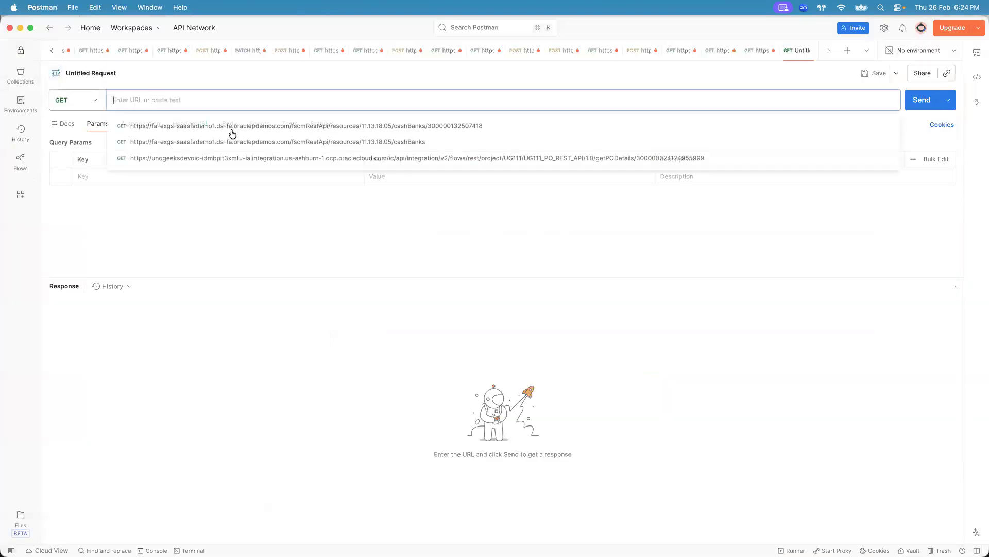
{"action": "left_click", "coordinate": [94, 101]}
{"action": "left_click", "coordinate": [77, 143]}
{"action": "left_click", "coordinate": [231, 96]}
- Copy the Create a bank path /fscmRestApi/resources/11.13.18.05/cashBanks from the documentation into the new POST request's URL
{"action": "key", "text": "super+Tab"}
{"action": "left_click_drag", "start_coordinate": [378, 227], "coordinate": [601, 228]}
{"action": "key", "text": "super+c"}
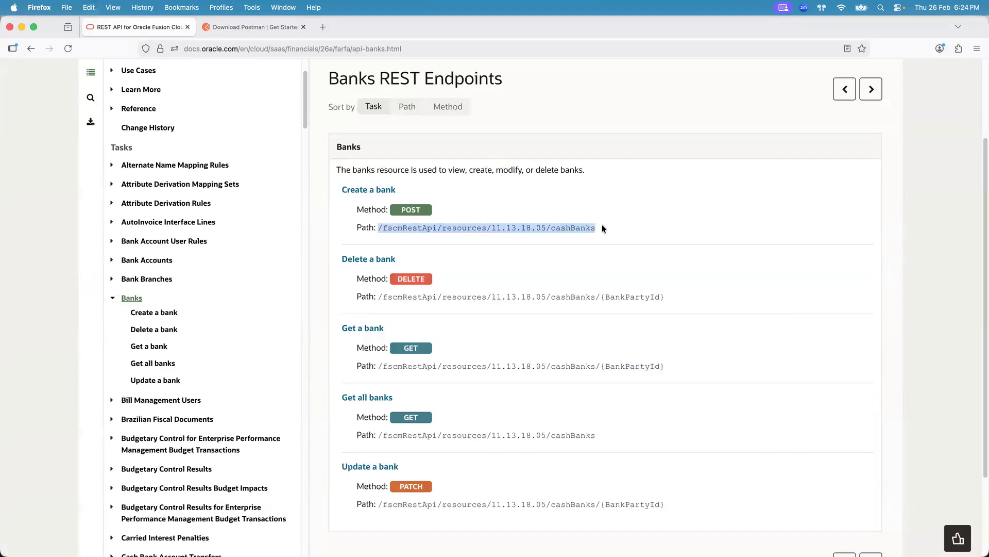
{"action": "key", "text": "super+Tab"}
{"action": "key", "text": "super+v"}
{"action": "key", "text": "super+Tab"}
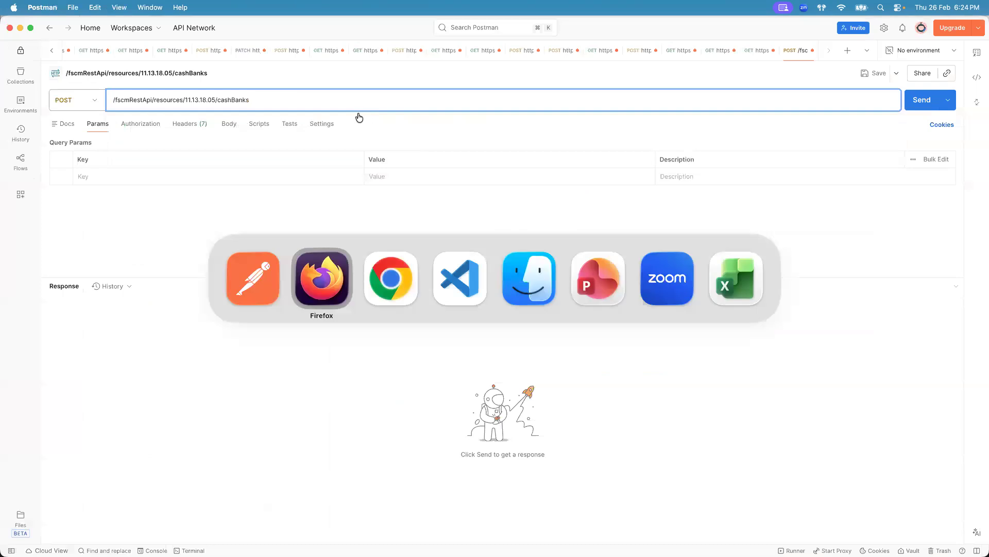
{"action": "key", "text": "super+Tab"}
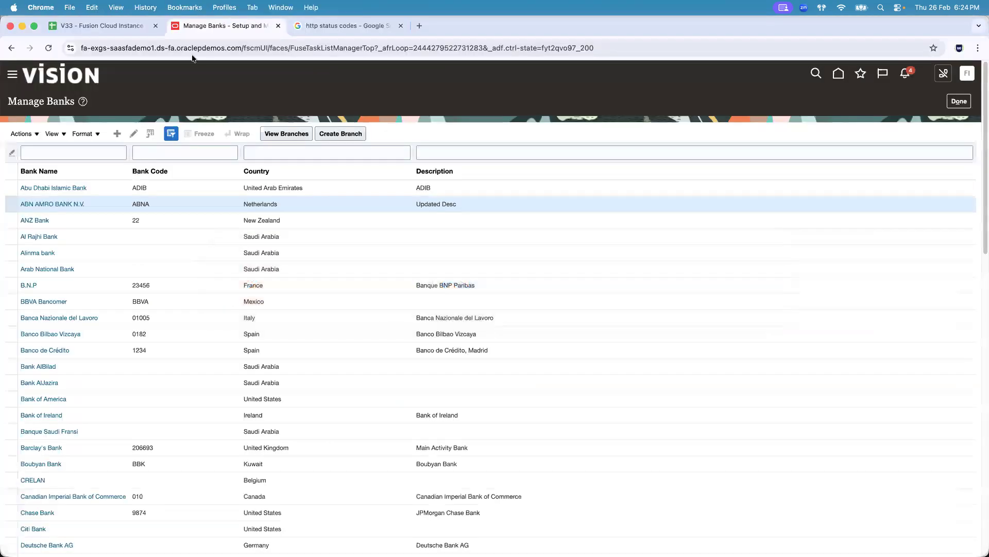
{"action": "left_click", "coordinate": [184, 49]}
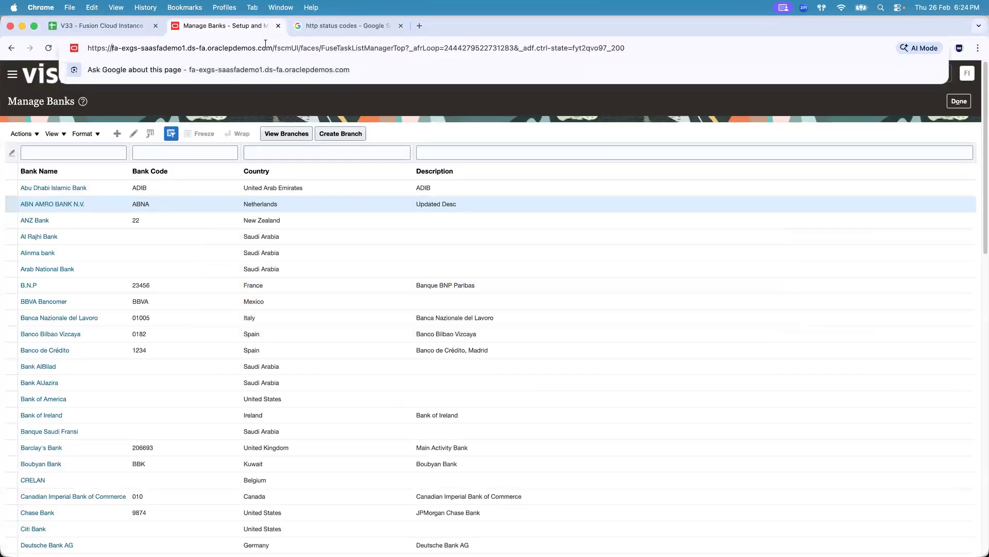
{"action": "left_click_drag", "start_coordinate": [274, 47], "coordinate": [87, 48]}
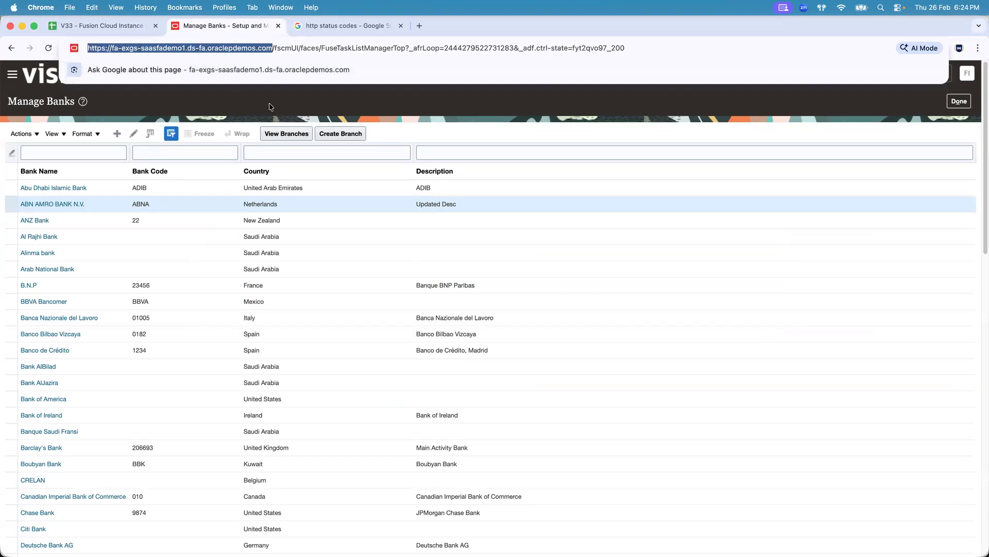
{"action": "key", "text": "super+Tab"}
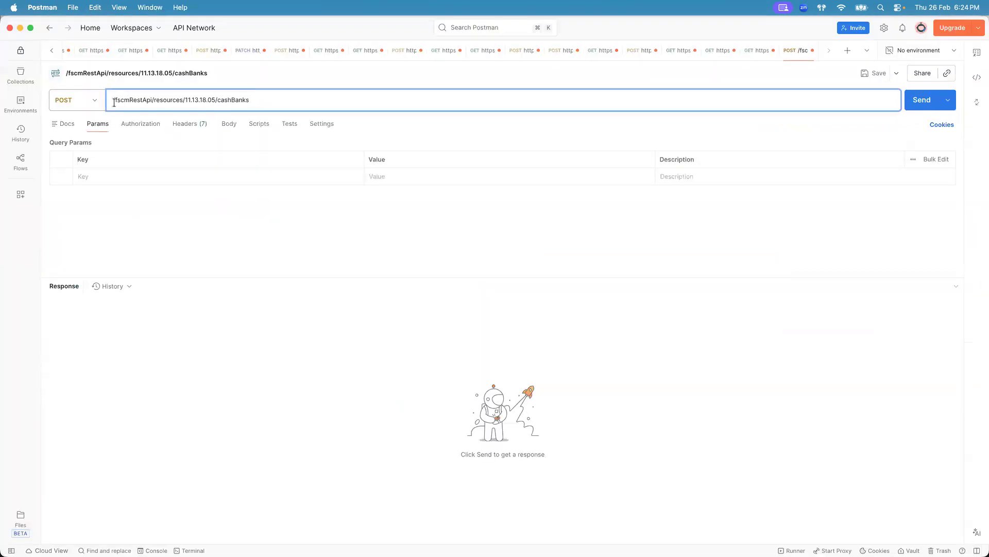
{"action": "key", "text": "super+v"}
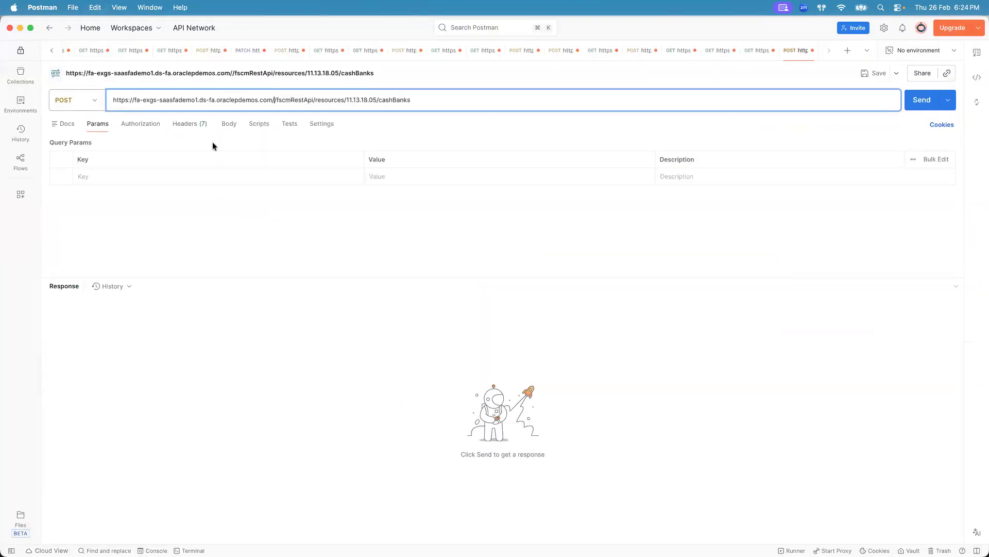
{"action": "key", "text": "BackSpace"}
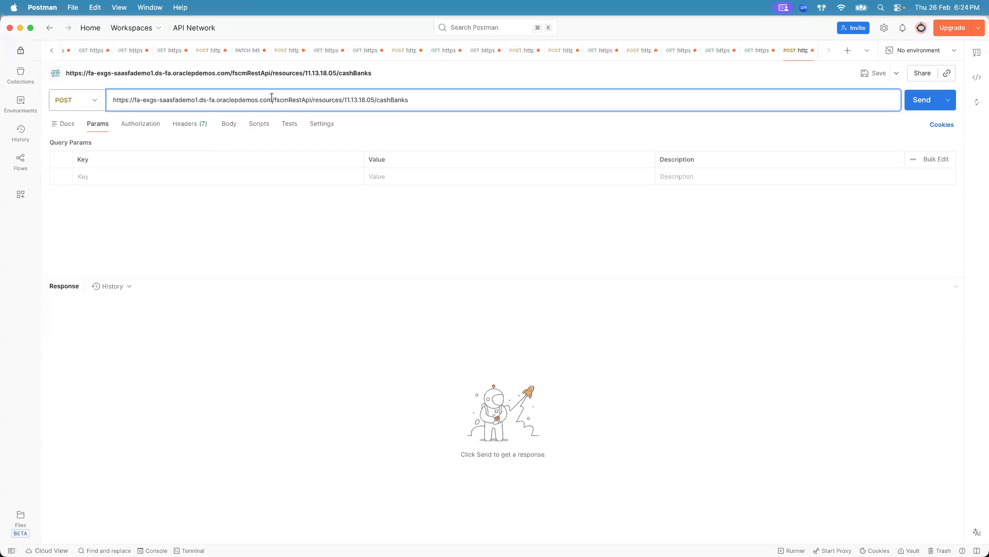
- Set the POST request's authorization type to Basic Auth
{"action": "left_click", "coordinate": [139, 124]}
{"action": "left_click", "coordinate": [268, 158]}
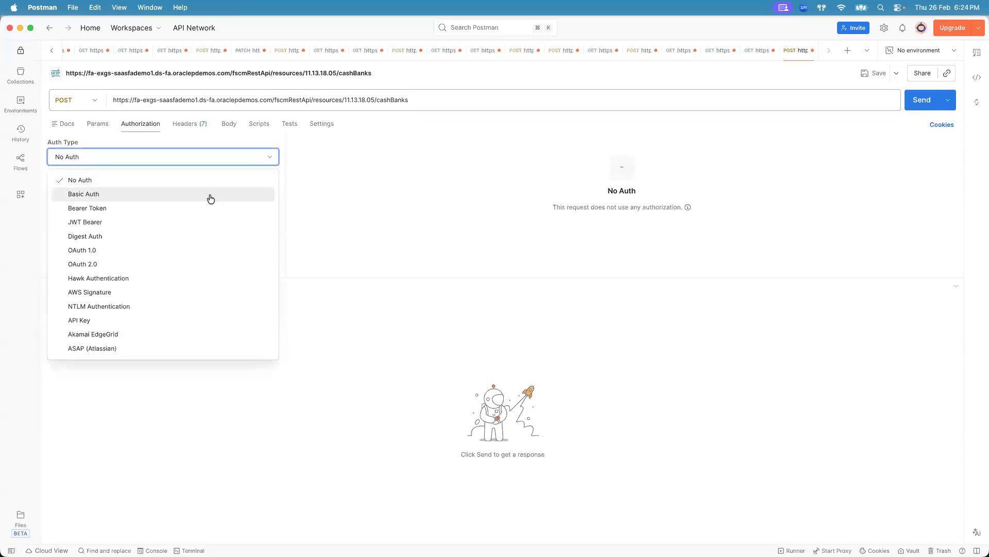
{"action": "left_click", "coordinate": [211, 199]}
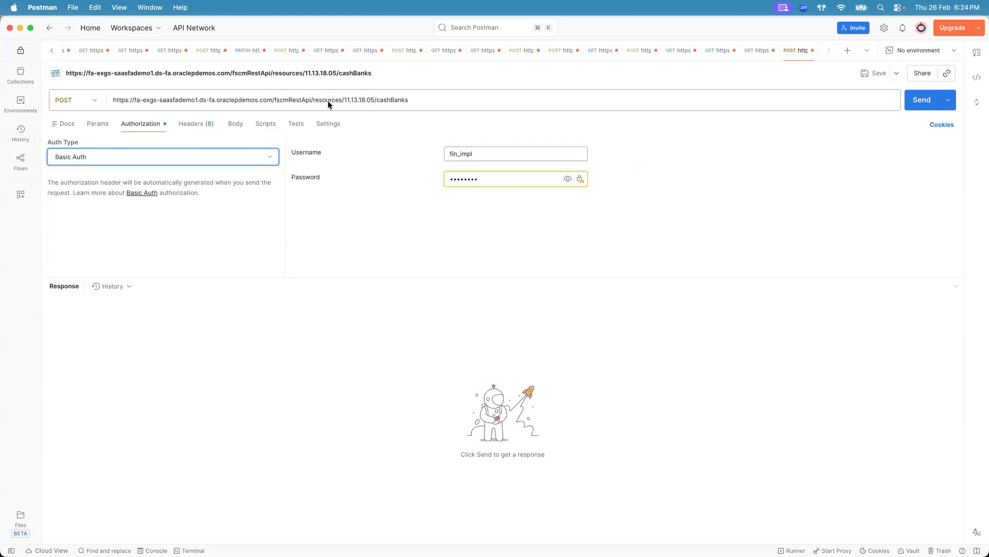
{"action": "key", "text": "super+Tab"}
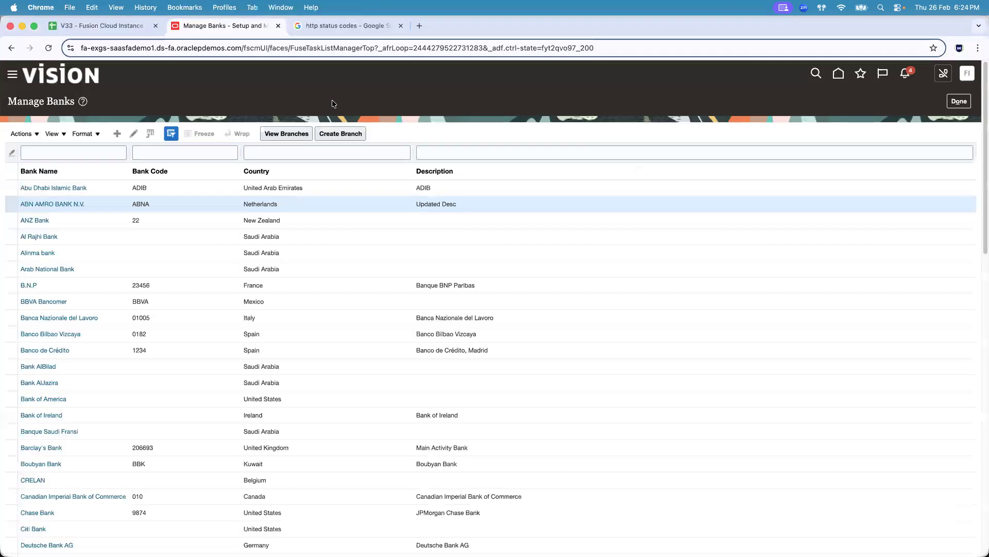
{"action": "key", "text": "super+Tab"}
{"action": "key", "text": "super+Tab"}
{"action": "key", "text": "super+Tab"}
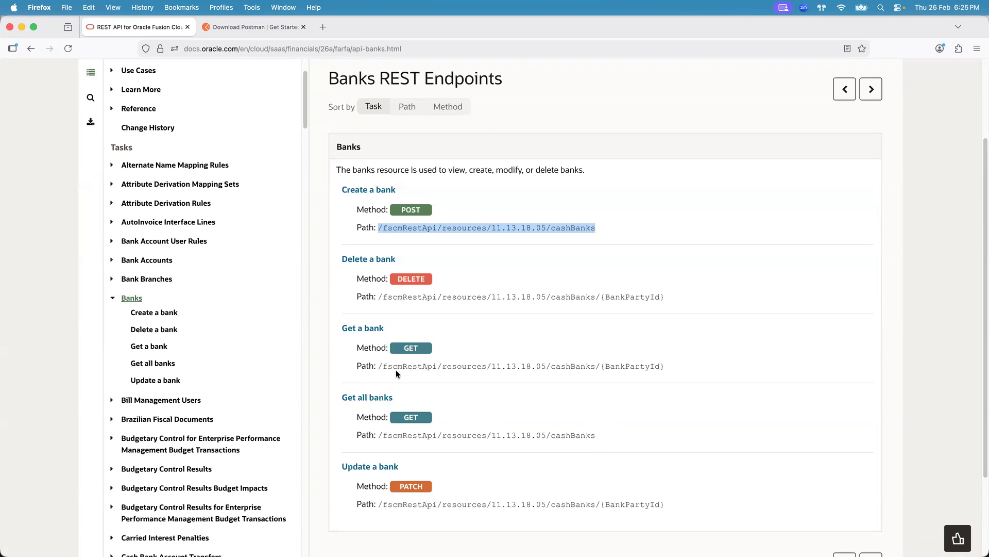
{"action": "left_click", "coordinate": [461, 363]}
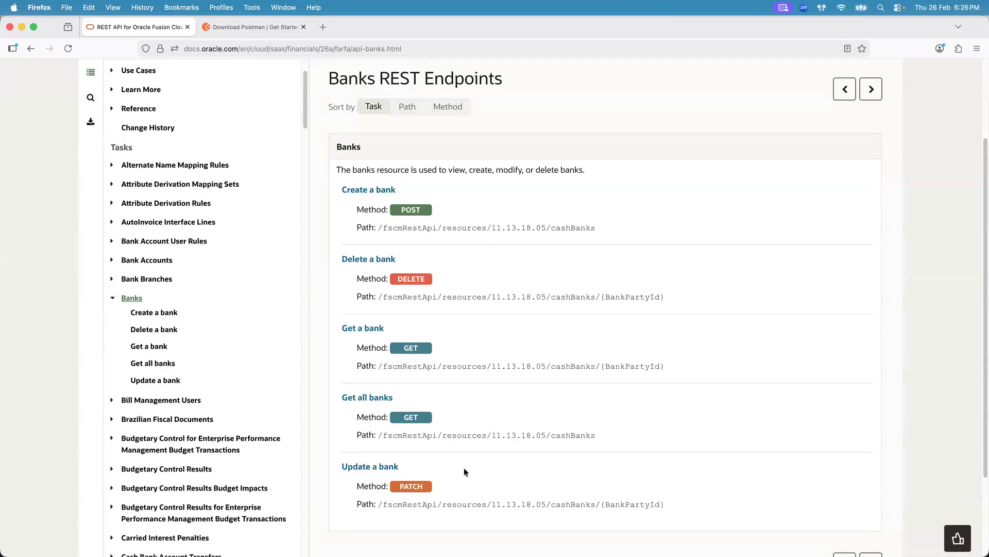
{"action": "key", "text": "super+Tab"}
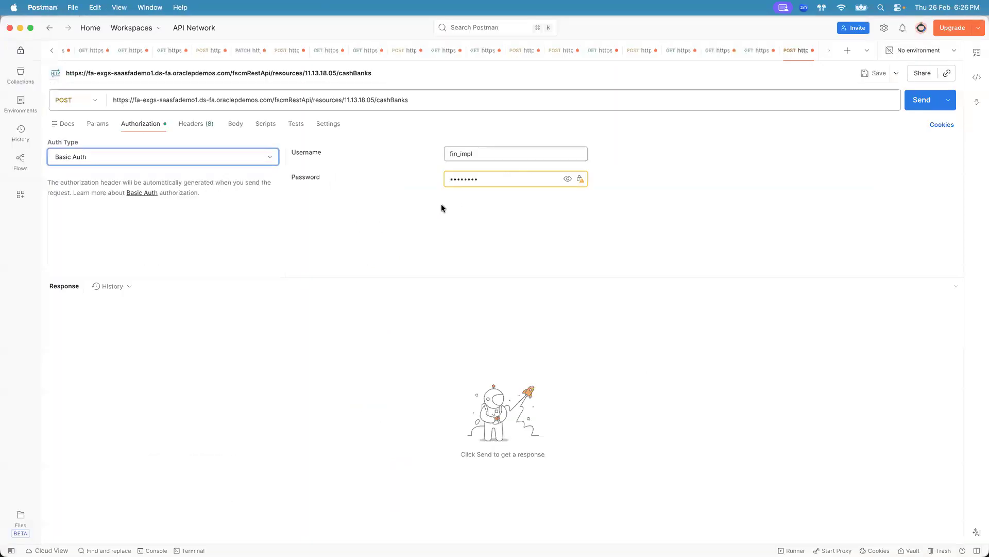
- Open the POST request's raw JSON body editor
{"action": "left_click", "coordinate": [236, 127]}
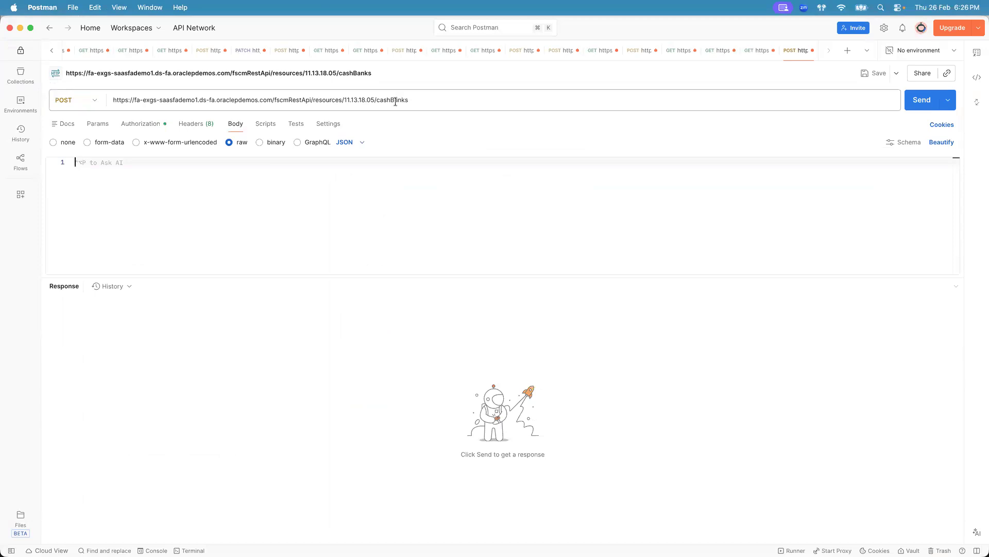
- Open SoapUI and examine Request 1 of submitESSJobRequest in the ErpIntegrationServiceSoapHttp project
{"action": "mouse_move", "coordinate": [265, 551]}
{"action": "left_click", "coordinate": [189, 533]}
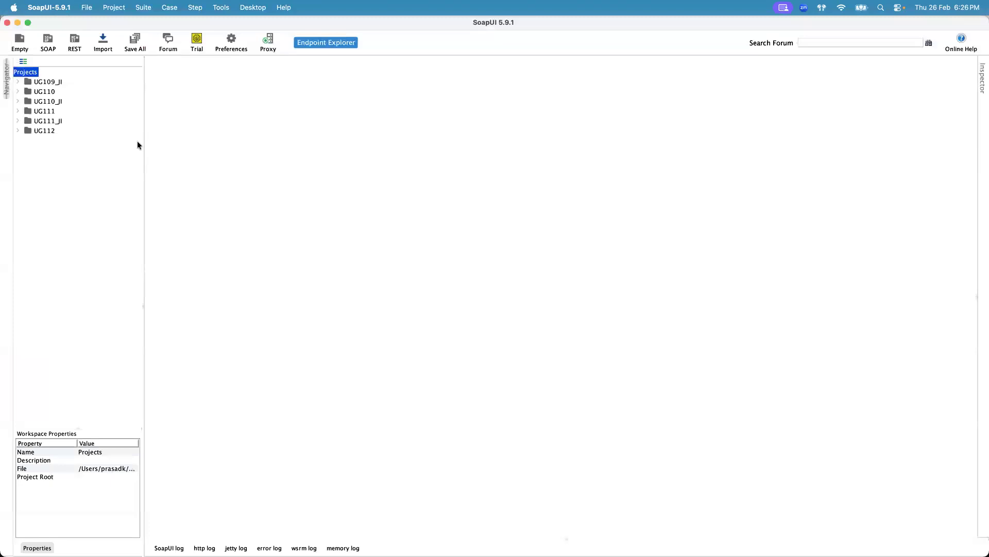
{"action": "left_click", "coordinate": [17, 130]}
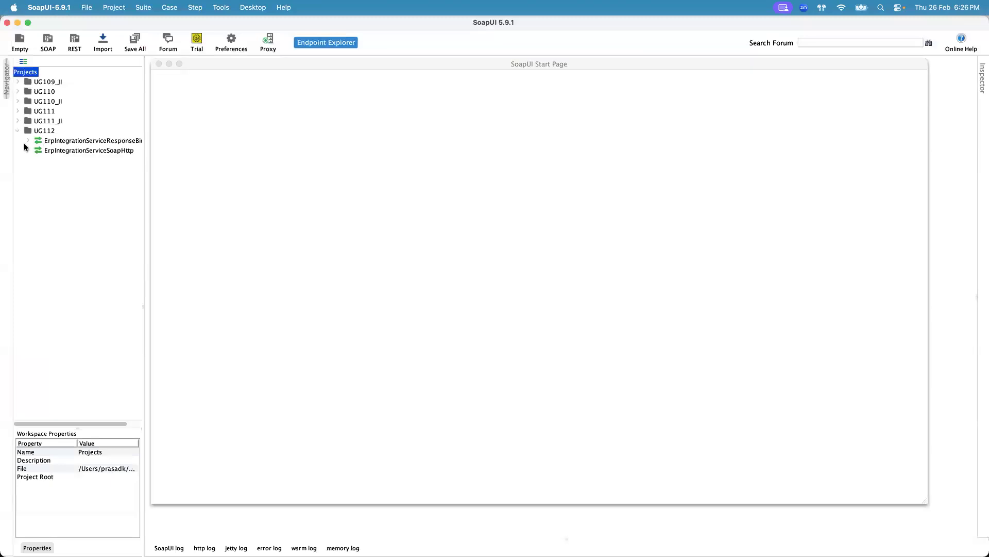
{"action": "left_click", "coordinate": [27, 149]}
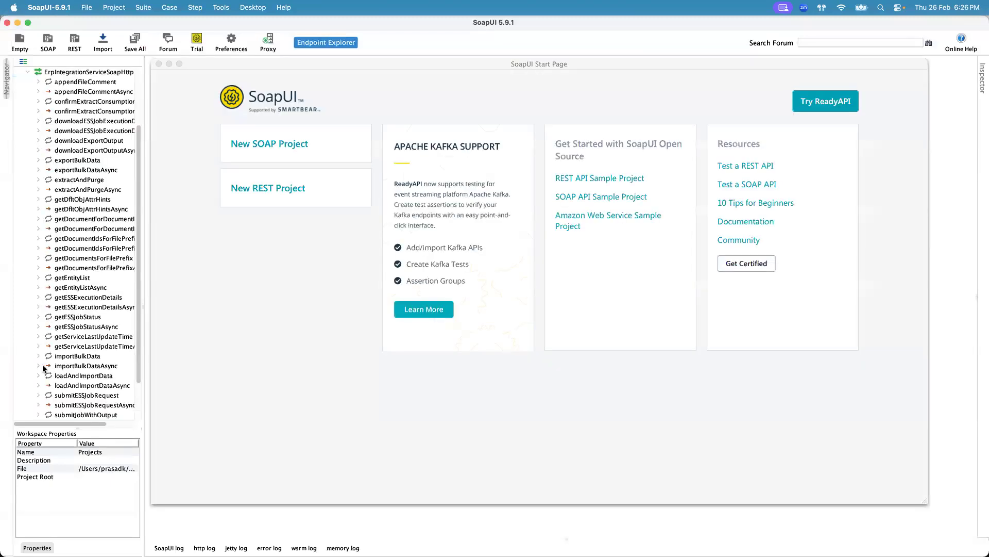
{"action": "left_click", "coordinate": [38, 395]}
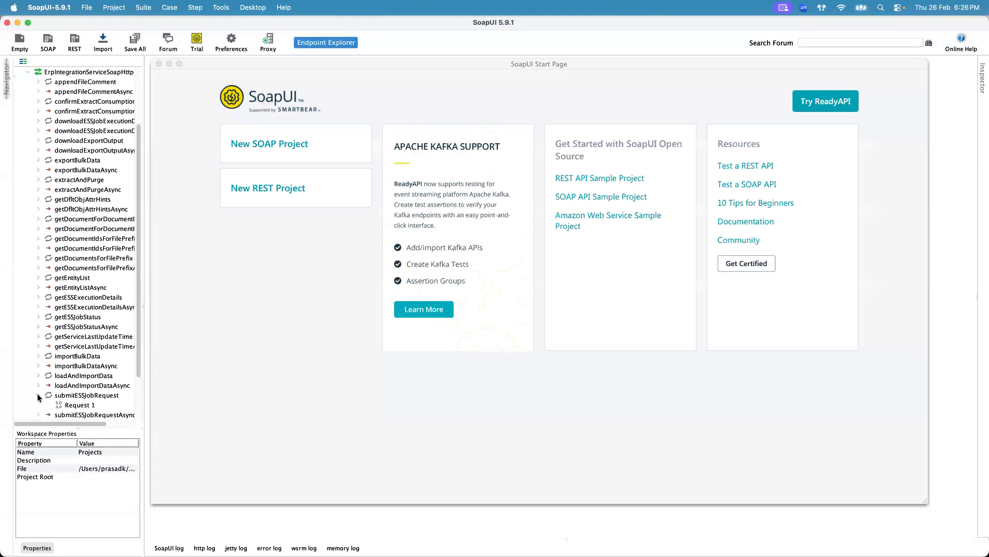
{"action": "left_click", "coordinate": [77, 405]}
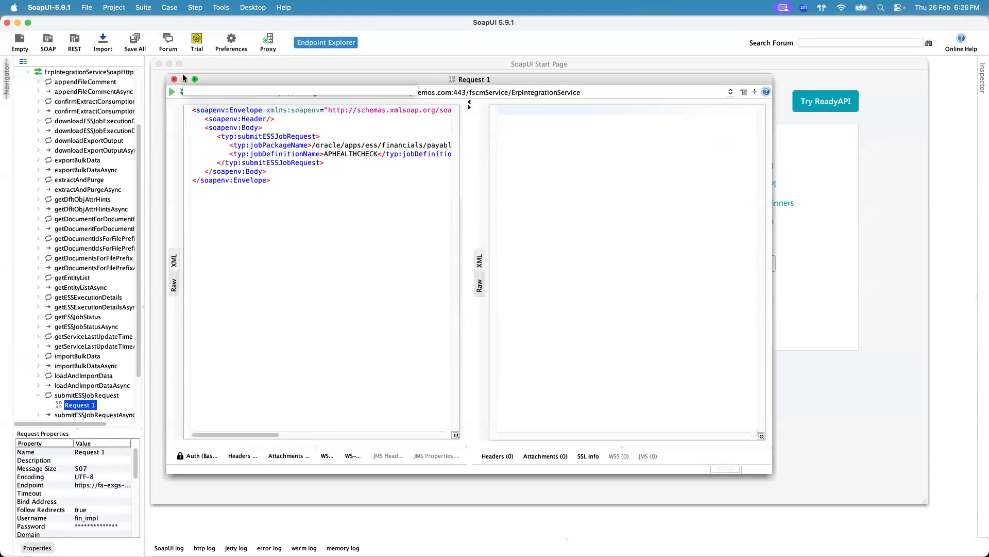
{"action": "left_click", "coordinate": [195, 79]}
{"action": "left_click_drag", "start_coordinate": [143, 110], "coordinate": [95, 111]}
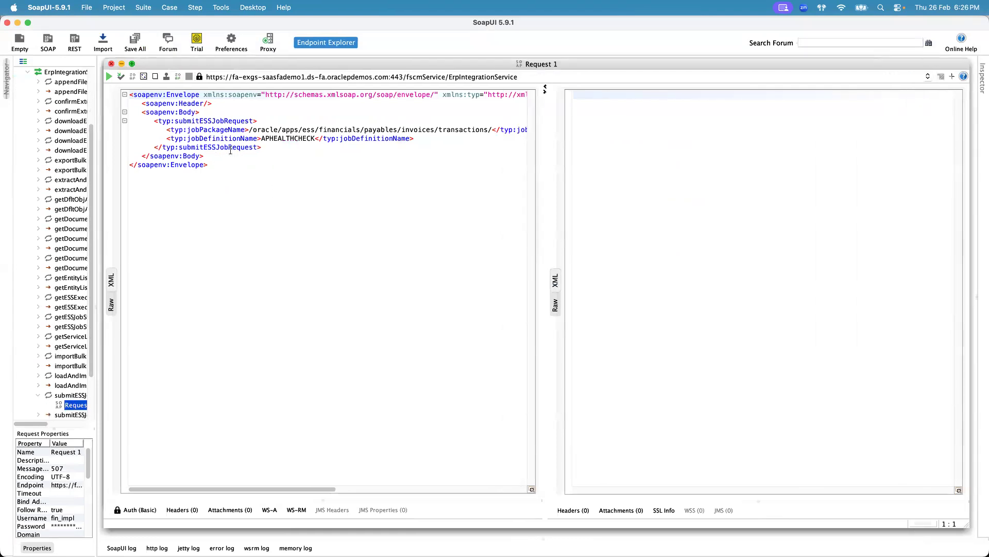
{"action": "left_click", "coordinate": [217, 135]}
{"action": "left_click", "coordinate": [217, 131]}
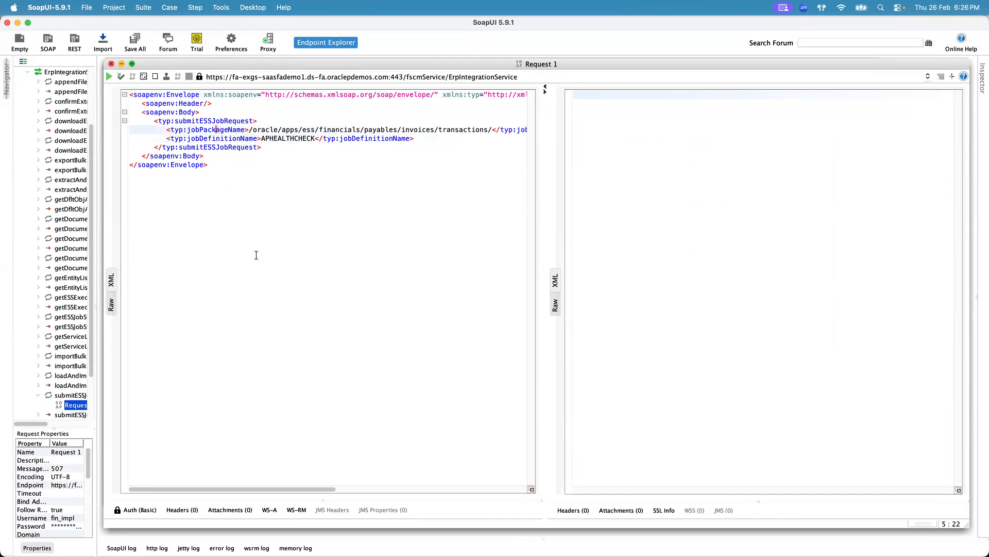
{"action": "key", "text": "super+Tab"}
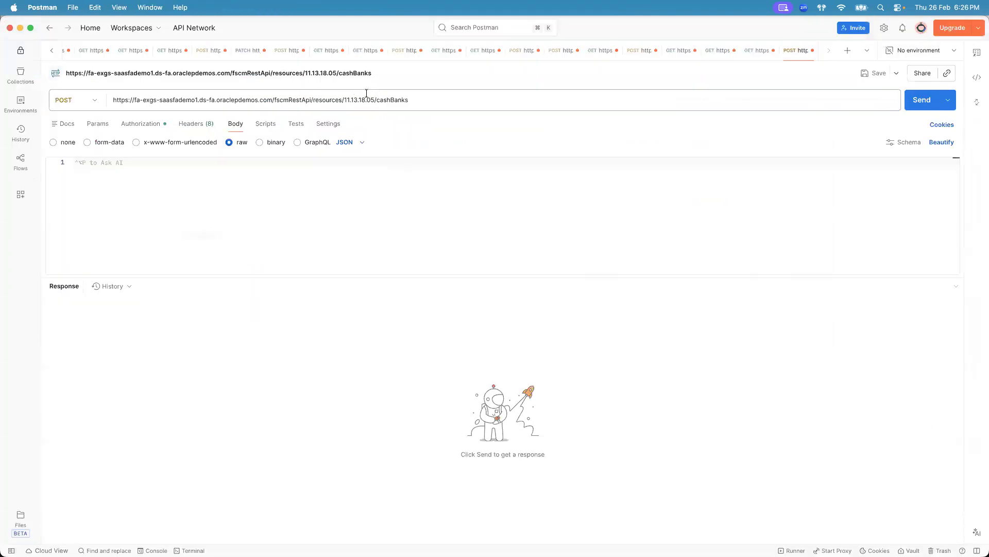
- Open the Create a bank documentation page and scroll down to its examples
{"action": "left_click", "coordinate": [376, 99]}
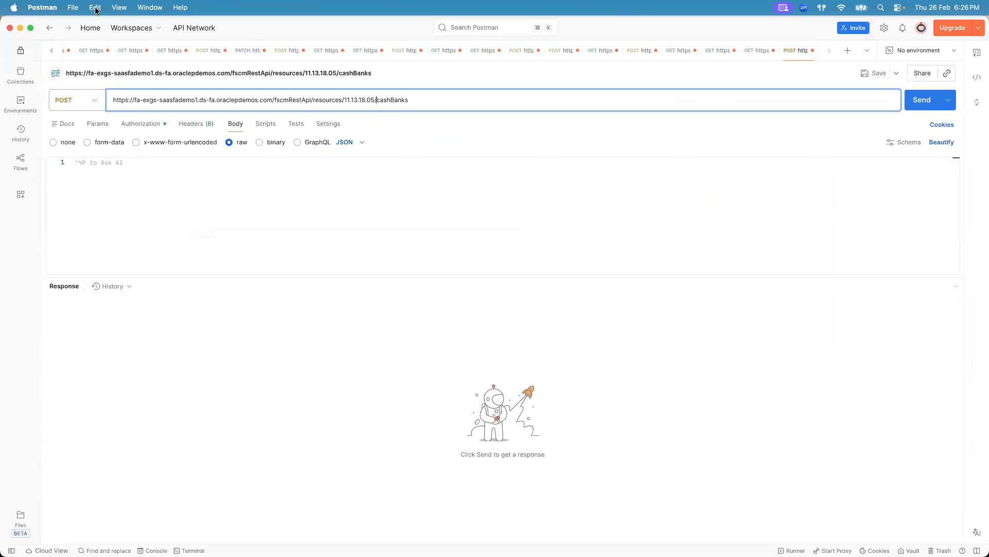
{"action": "left_click", "coordinate": [159, 205]}
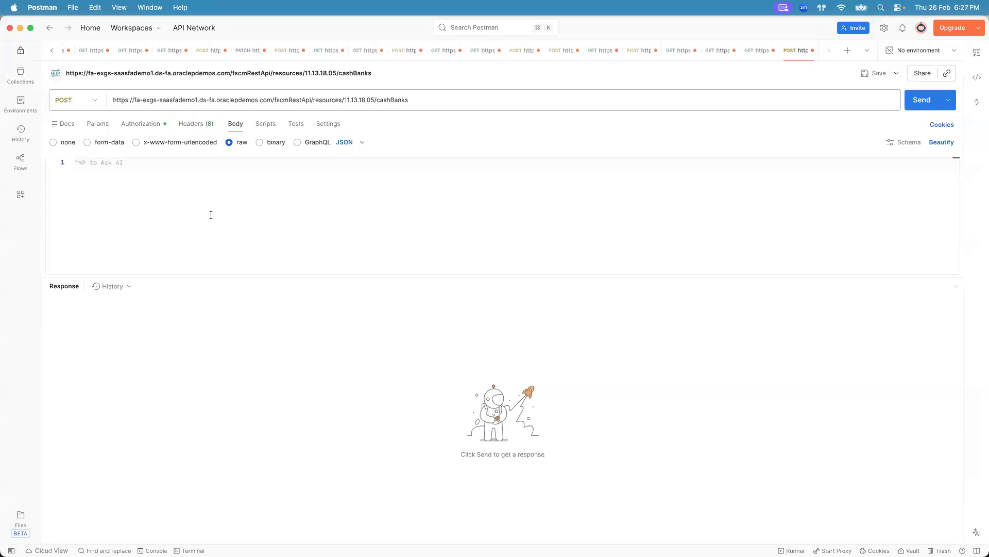
{"action": "key", "text": "super+Tab"}
{"action": "key", "text": "super+Tab"}
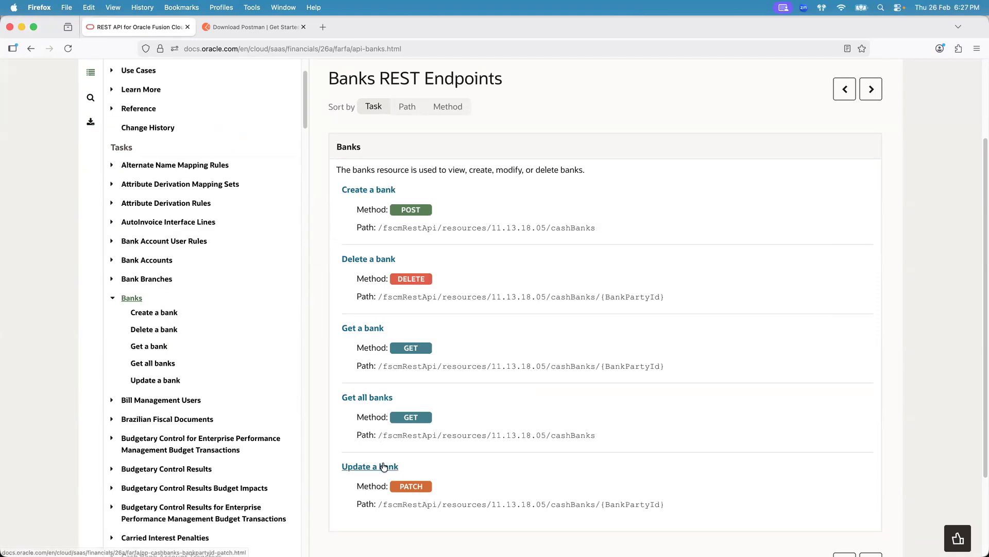
{"action": "left_click", "coordinate": [379, 190]}
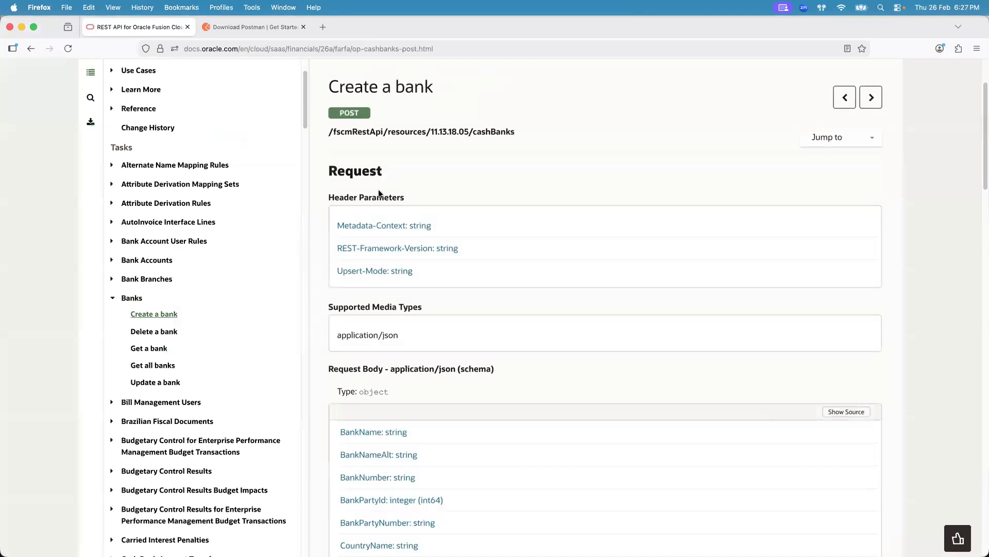
{"action": "left_click_drag", "start_coordinate": [978, 135], "coordinate": [979, 413]}
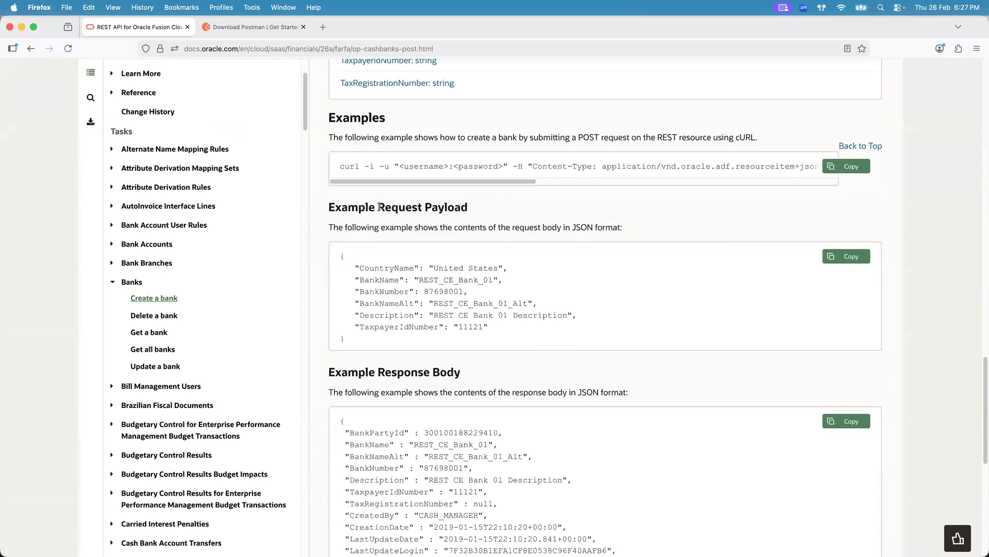
- Review the example request payload and example response body sections of Create a bank
{"action": "left_click_drag", "start_coordinate": [379, 207], "coordinate": [468, 208]}
{"action": "left_click_drag", "start_coordinate": [377, 371], "coordinate": [468, 371]}
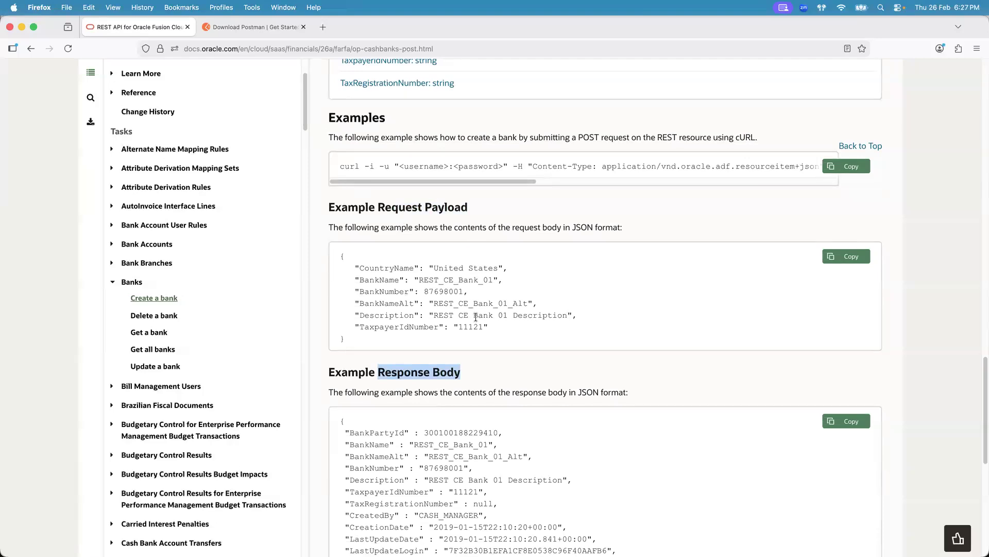
{"action": "double_click", "coordinate": [581, 229]}
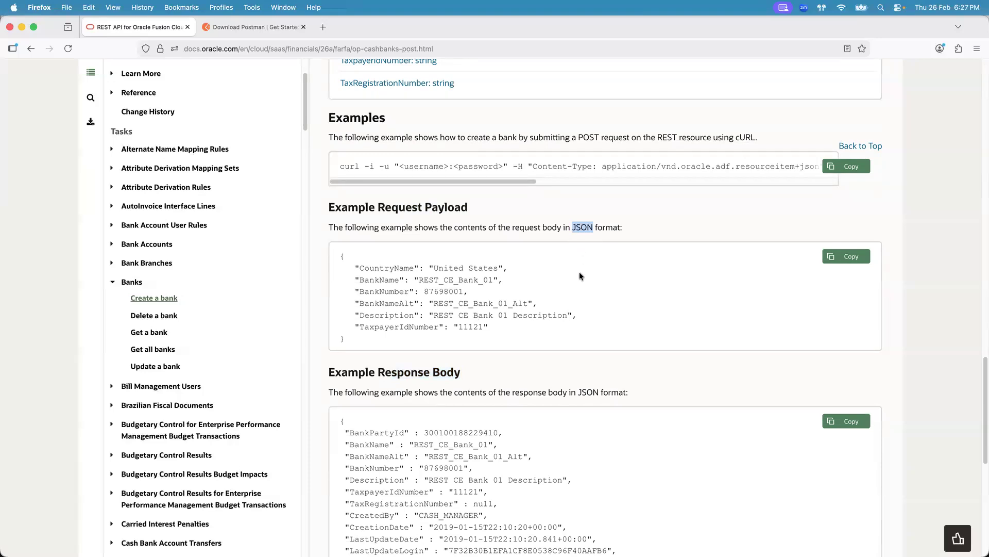
{"action": "left_click", "coordinate": [585, 228]}
{"action": "double_click", "coordinate": [586, 229]}
{"action": "left_click_drag", "start_coordinate": [496, 329], "coordinate": [335, 267]}
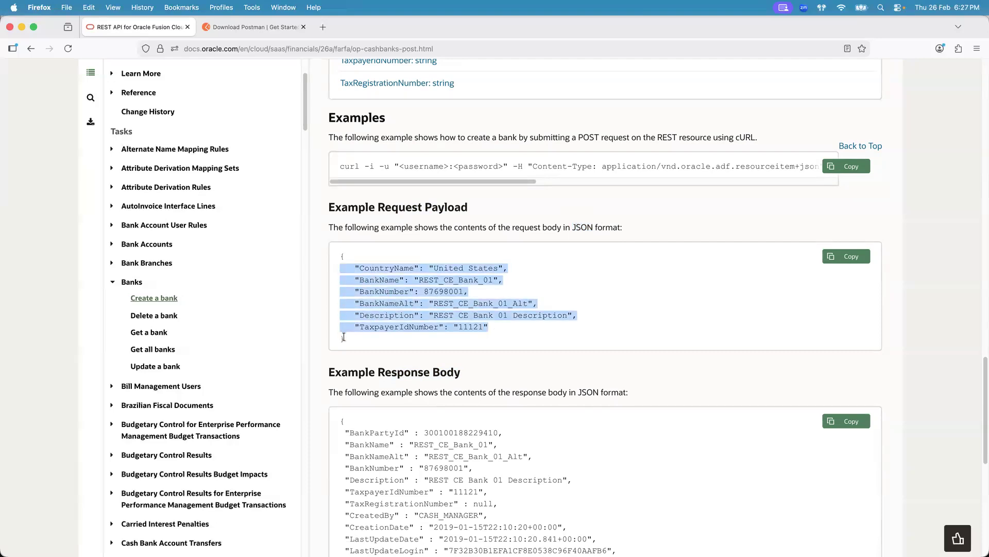
- Examine the individual fields and values of the Create a bank example request payload
{"action": "left_click", "coordinate": [402, 263]}
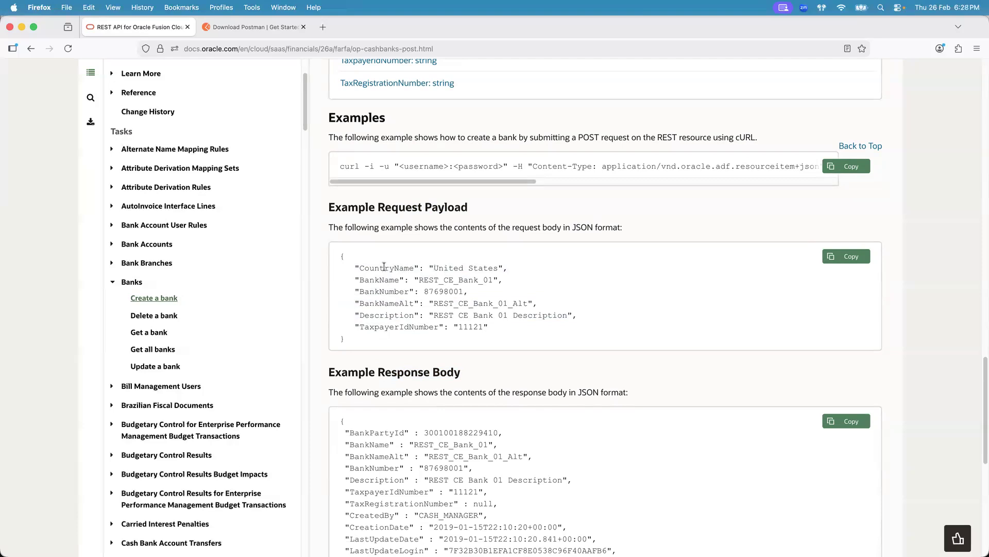
{"action": "double_click", "coordinate": [384, 266]}
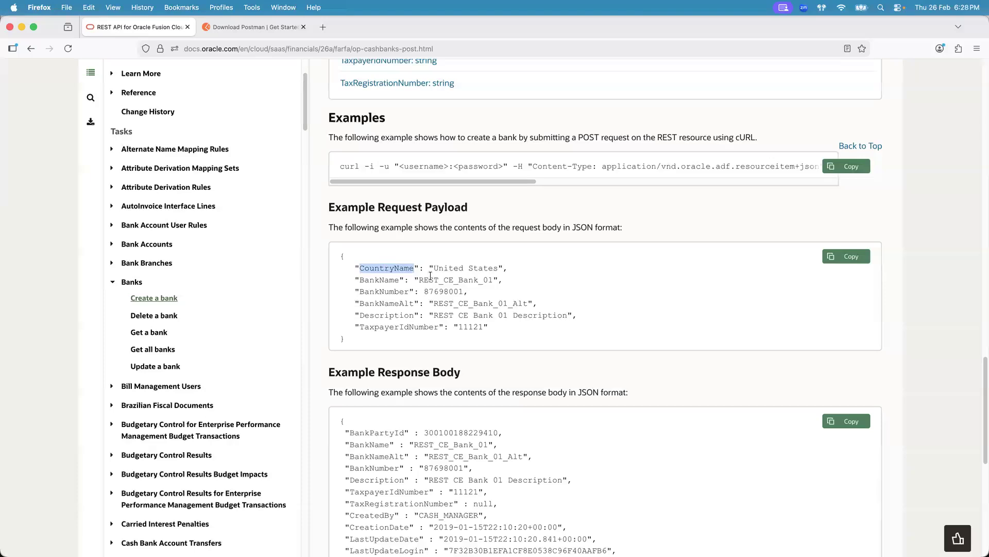
{"action": "left_click", "coordinate": [470, 267]}
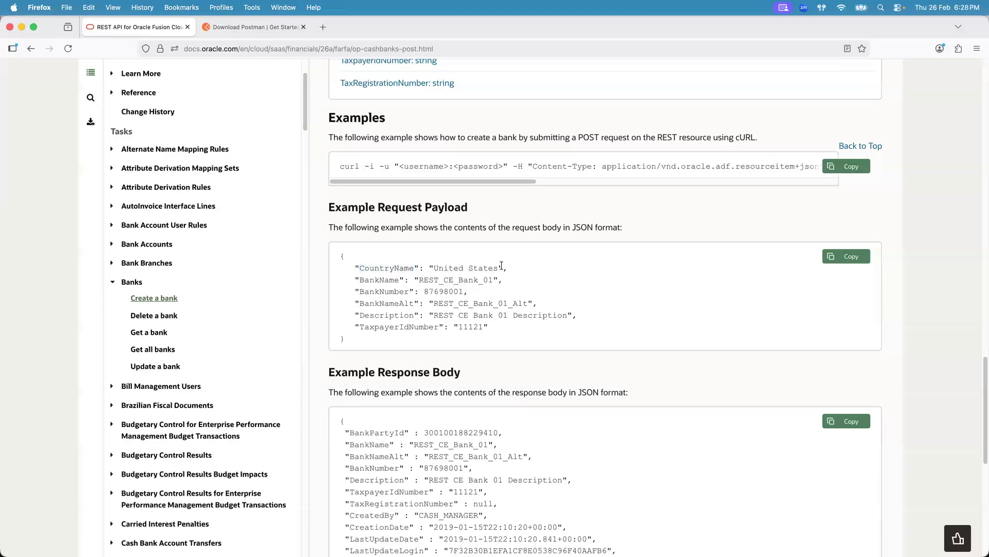
{"action": "double_click", "coordinate": [383, 280]}
{"action": "left_click", "coordinate": [464, 278]}
{"action": "double_click", "coordinate": [470, 327]}
{"action": "left_click_drag", "start_coordinate": [456, 327], "coordinate": [491, 326]}
{"action": "left_click_drag", "start_coordinate": [425, 291], "coordinate": [461, 291]}
{"action": "left_click_drag", "start_coordinate": [454, 327], "coordinate": [493, 326]}
{"action": "key", "text": "super+Tab"}
{"action": "key", "text": "super+Tab"}
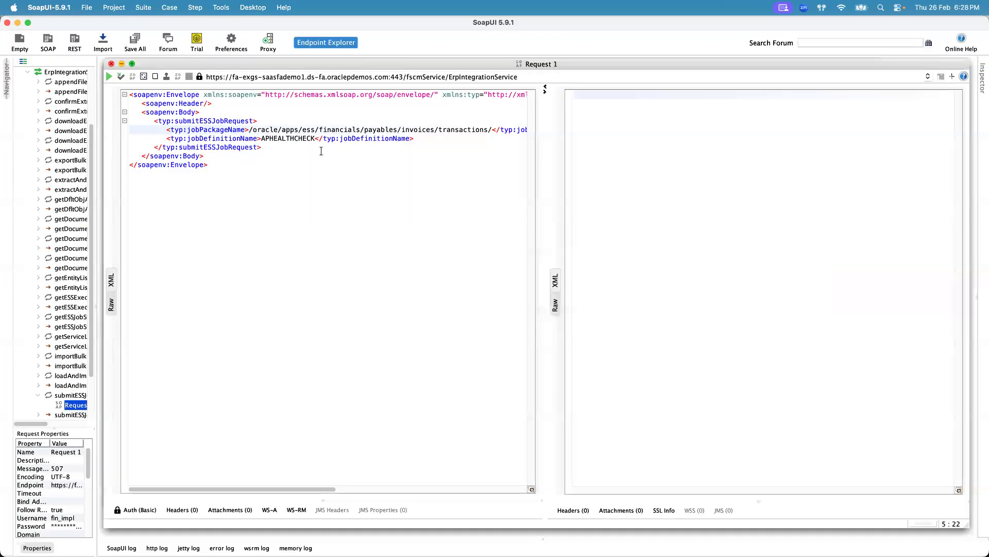
- Examine the jobPackageName and jobDefinitionName elements and their values in the submitESSJobRequest body
{"action": "left_click_drag", "start_coordinate": [545, 167], "coordinate": [704, 156]}
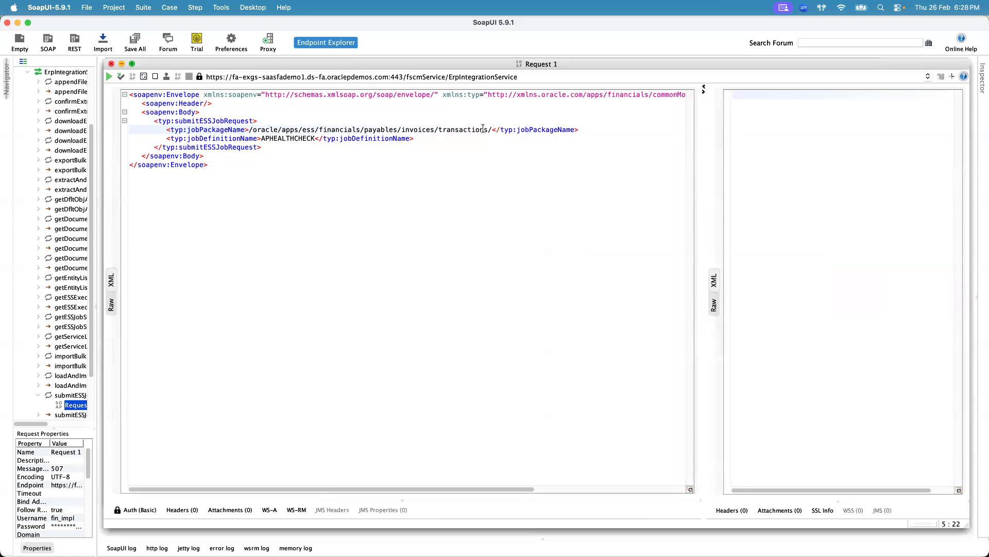
{"action": "double_click", "coordinate": [198, 137]}
{"action": "left_click_drag", "start_coordinate": [167, 138], "coordinate": [413, 139]}
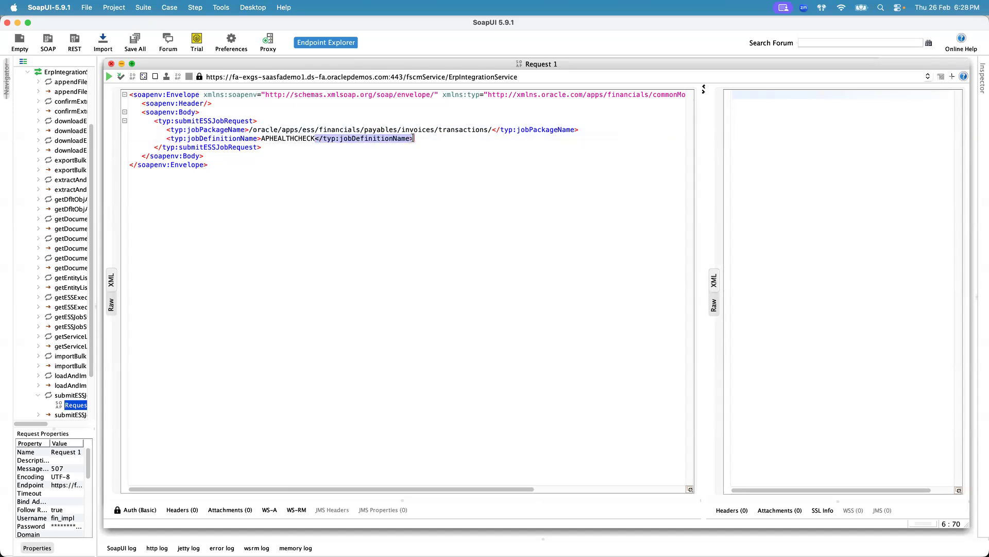
{"action": "left_click", "coordinate": [230, 141]}
{"action": "left_click", "coordinate": [347, 138]}
{"action": "left_click_drag", "start_coordinate": [272, 139], "coordinate": [316, 138]}
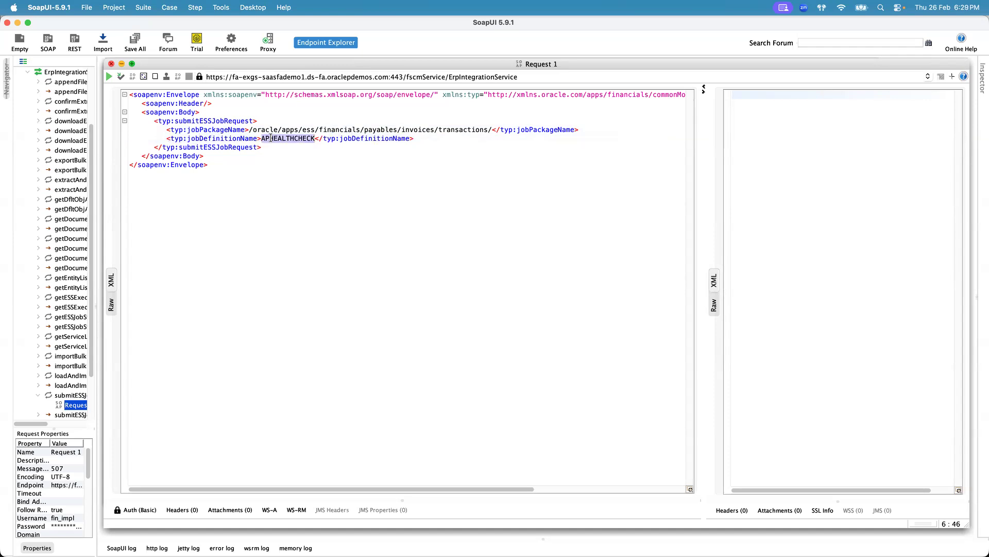
{"action": "left_click", "coordinate": [245, 139]}
{"action": "left_click", "coordinate": [386, 139]}
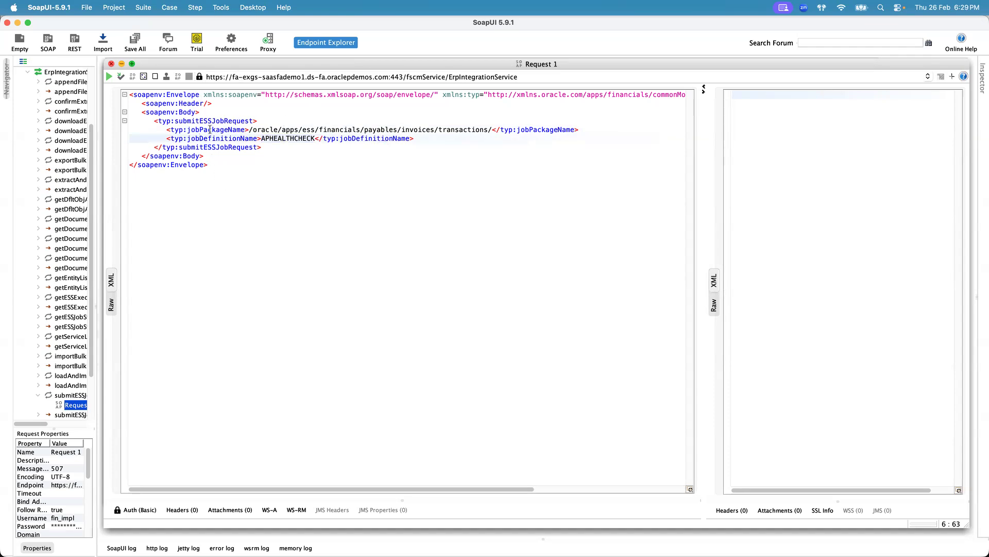
- Switch to Visual Studio Code and open a new untitled file
{"action": "key", "text": "super+Tab"}
{"action": "key", "text": "super+Tab"}
{"action": "key", "text": "super+Tab"}
{"action": "key", "text": "super+Tab"}
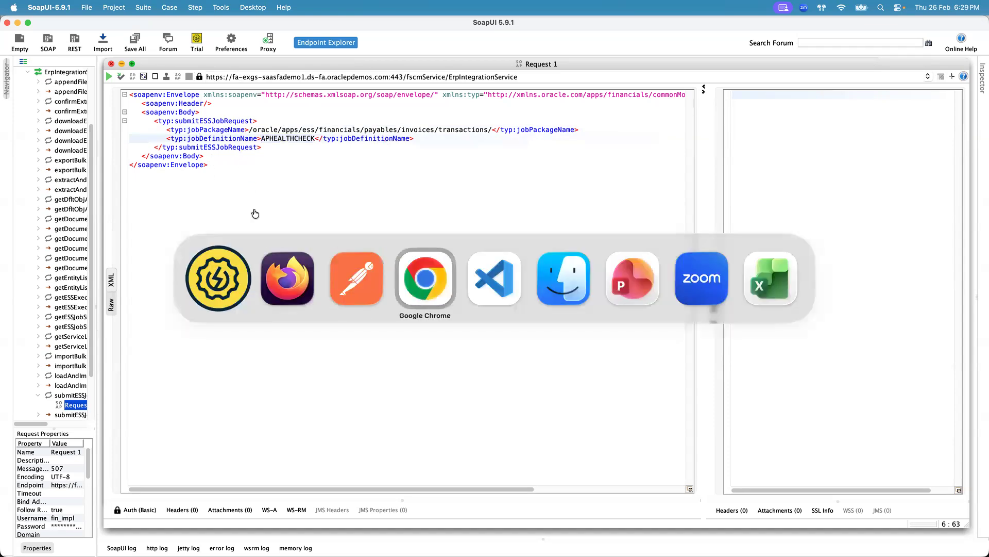
{"action": "key", "text": "super+n"}
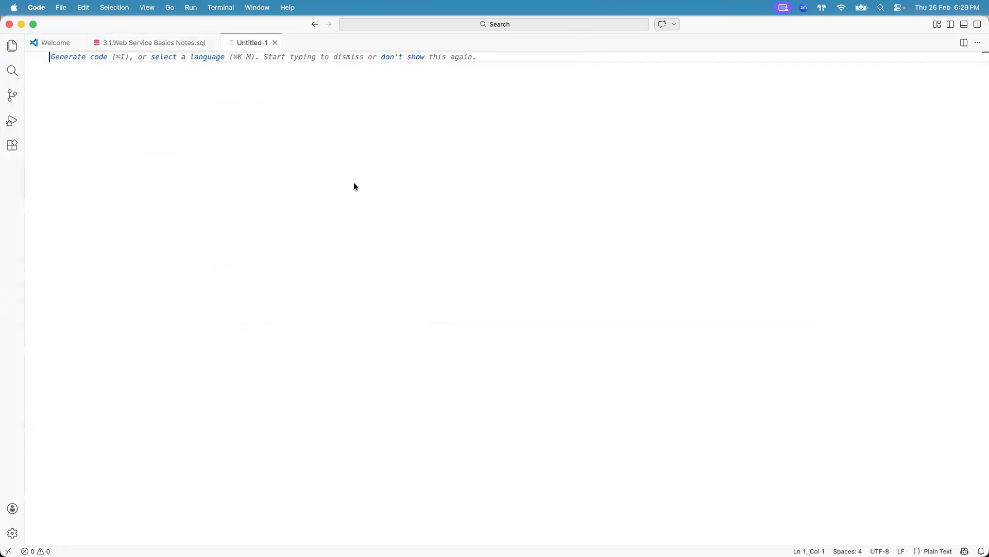
{"action": "key", "text": "Return"}
{"action": "type", "text": "["}
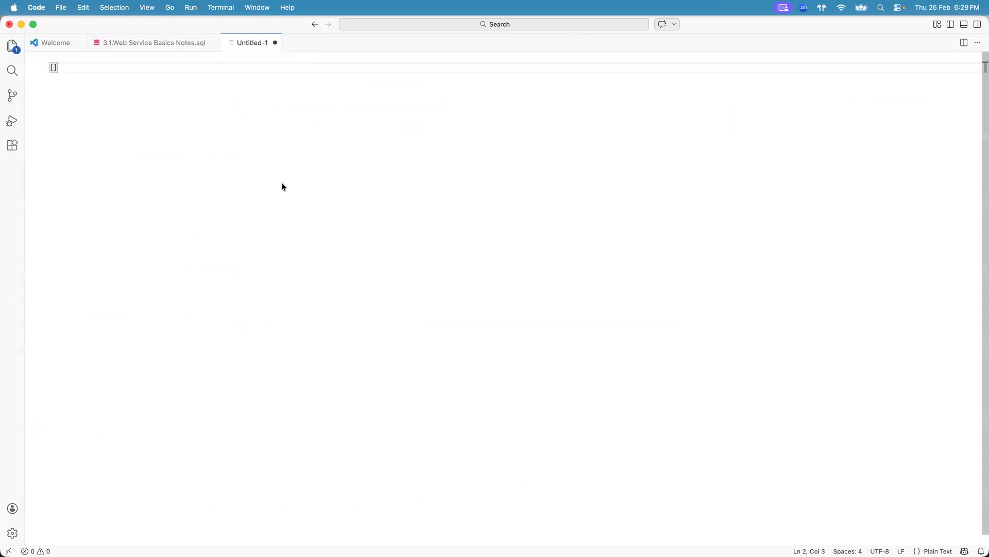
{"action": "key", "text": "super+a"}
{"action": "key", "text": "BackSpace"}
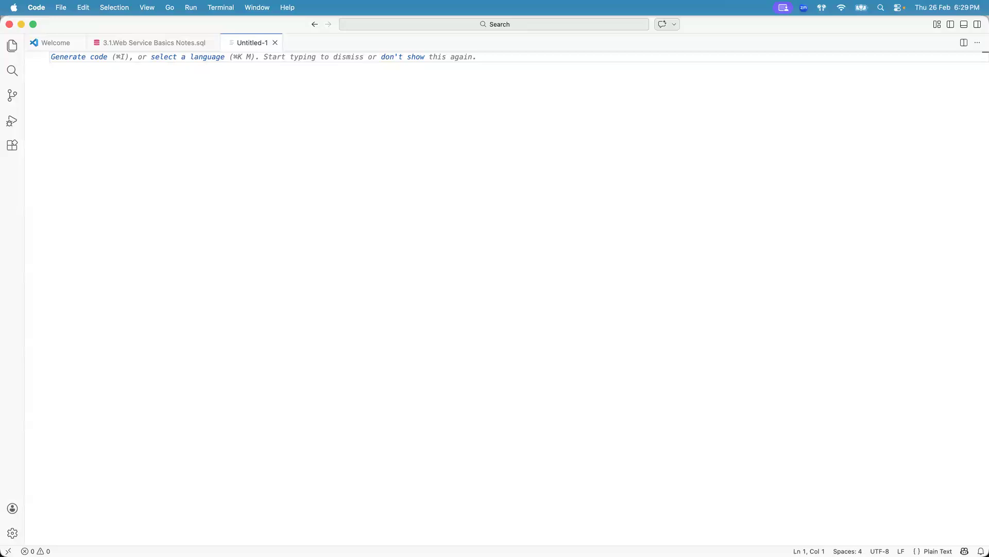
- Start a JSON object and add the key "jobPackageName" copied from the SOAP request
{"action": "type", "text": "{"}
{"action": "key", "text": "Return"}
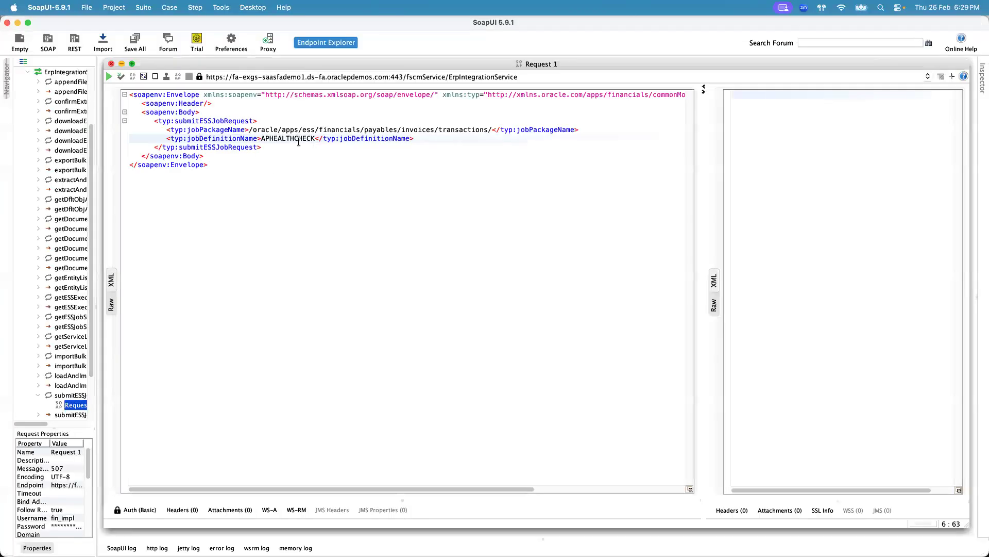
{"action": "double_click", "coordinate": [225, 130]}
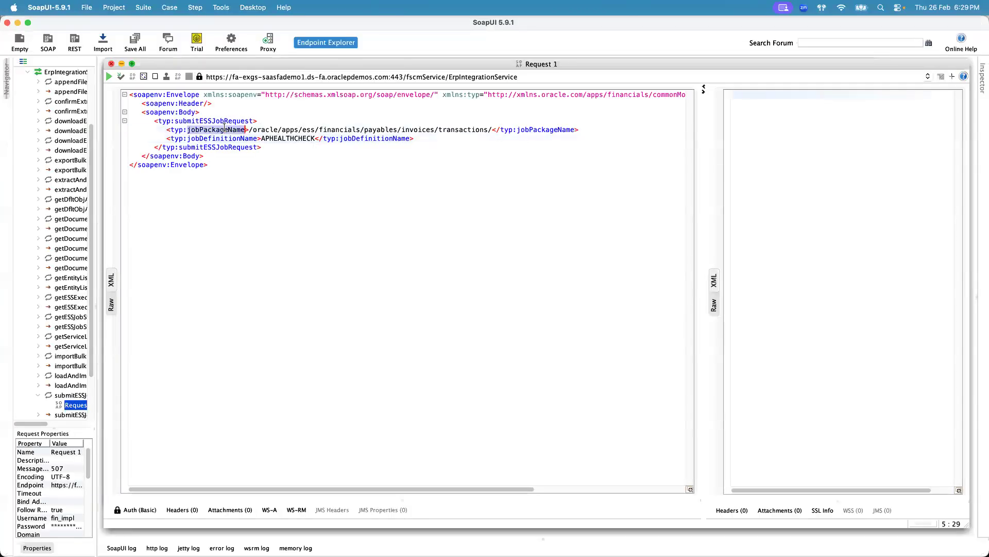
{"action": "key", "text": "super+c"}
{"action": "key", "text": "super+Tab"}
{"action": "type", "text": "\""}
{"action": "key", "text": "super+v"}
{"action": "type", "text": "\": \""}
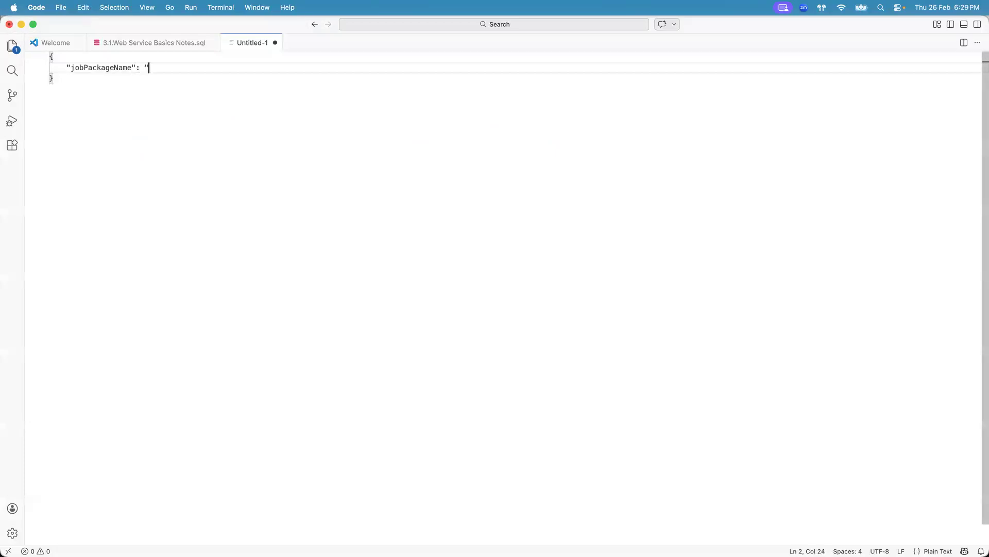
- Set jobPackageName's value to "/oracle/apps/ess/financials/payables/invoices/transactions/" copied from the SOAP request, followed by a comma
{"action": "key", "text": "super+Tab"}
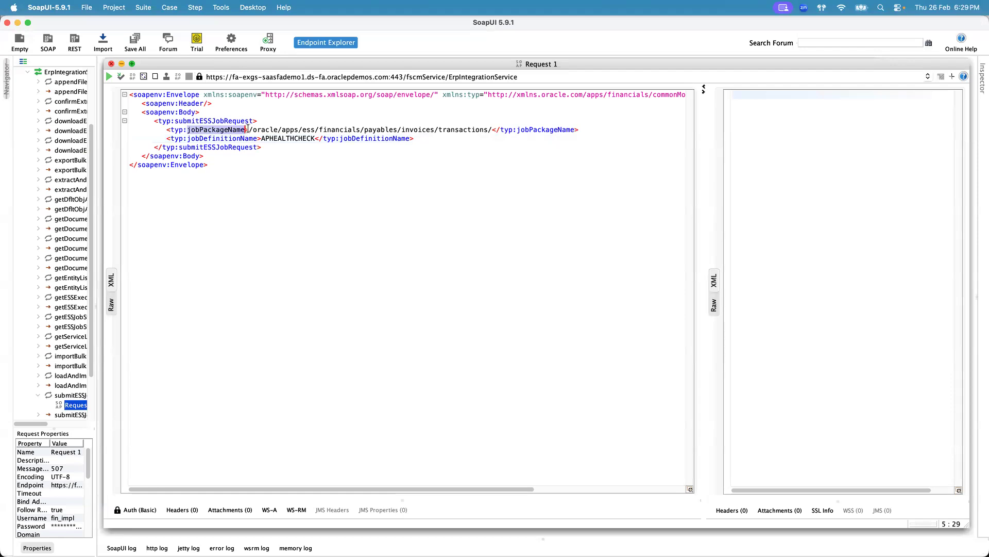
{"action": "left_click", "coordinate": [249, 129]}
{"action": "left_click", "coordinate": [492, 130], "text": "shift"}
{"action": "key", "text": "super+c"}
{"action": "key", "text": "super+Tab"}
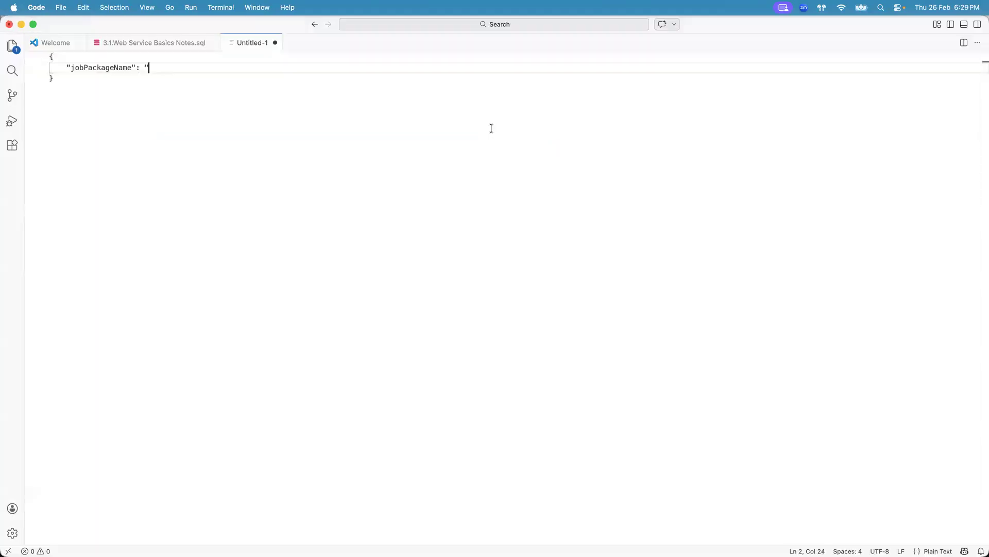
{"action": "key", "text": "super+v"}
{"action": "type", "text": "\","}
{"action": "key", "text": "Return"}
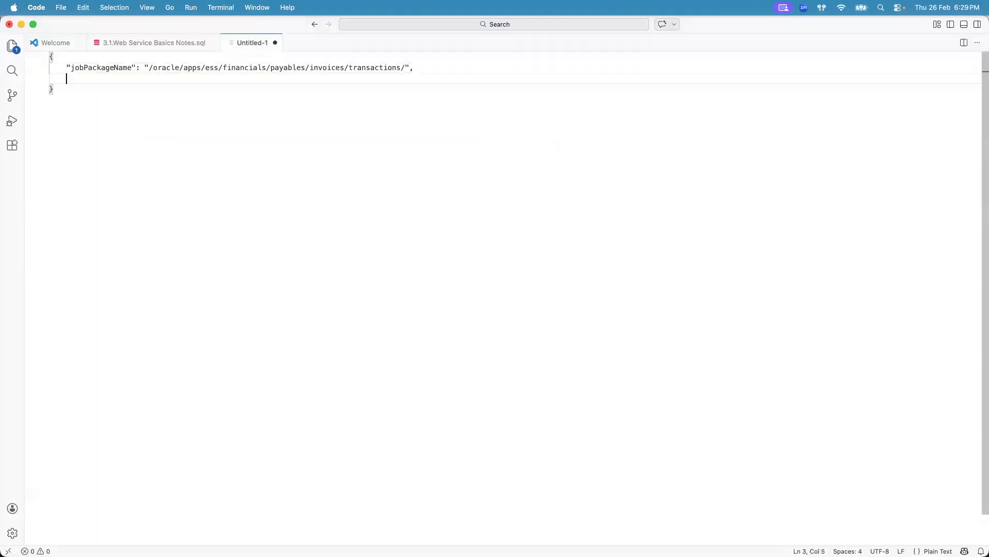
- Add the key "jobDefinitionName" on the next line, copied from the SOAP request
{"action": "key", "text": "super+Tab"}
{"action": "double_click", "coordinate": [229, 137]}
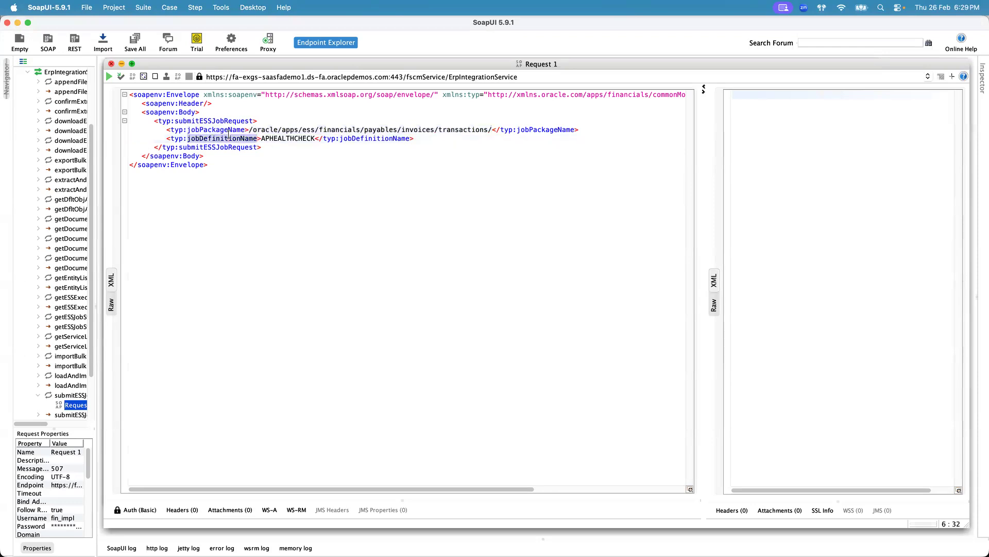
{"action": "key", "text": "super+Tab"}
{"action": "type", "text": "\""}
{"action": "key", "text": "super+v"}
{"action": "type", "text": "\""}
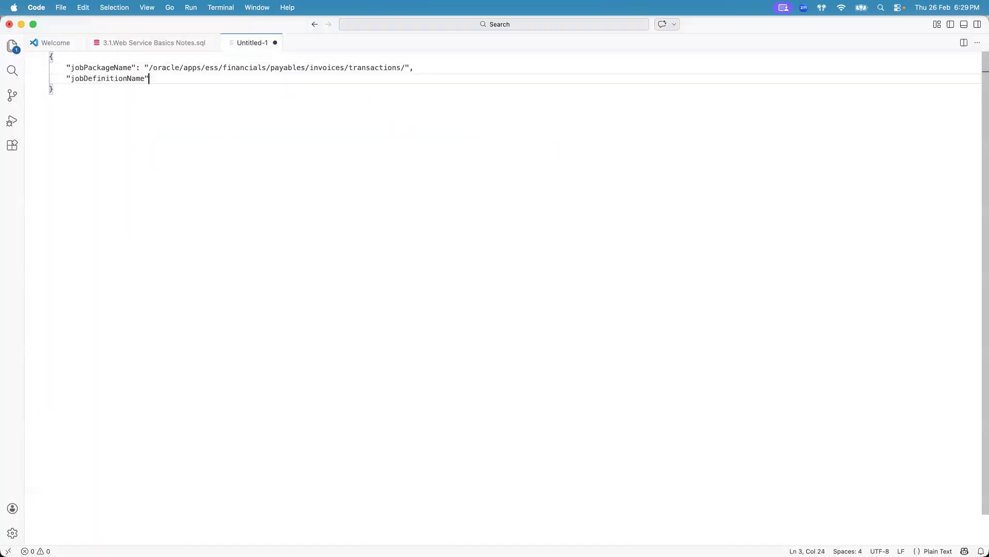
- Set jobDefinitionName's value to "APHEALTHCHECK" copied from the SOAP request
{"action": "key", "text": "super+Tab"}
{"action": "double_click", "coordinate": [278, 138]}
{"action": "key", "text": "super+c"}
{"action": "key", "text": "super+Tab"}
{"action": "type", "text": ": \""}
{"action": "key", "text": "super+v"}
{"action": "type", "text": "\""}
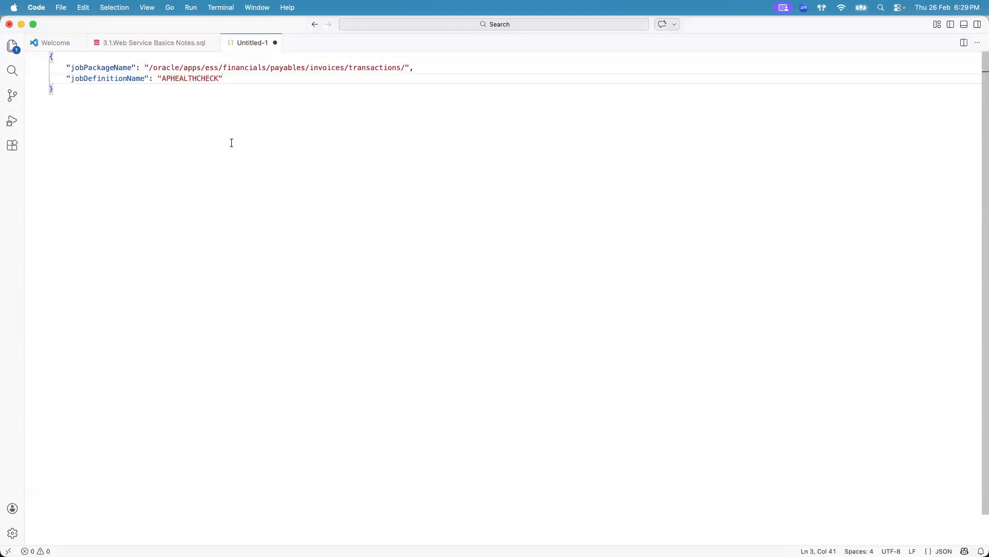
- Compare the JSON payload fields with the elements of the SOAP request body
{"action": "key", "text": "super+Tab"}
{"action": "left_click", "coordinate": [250, 138]}
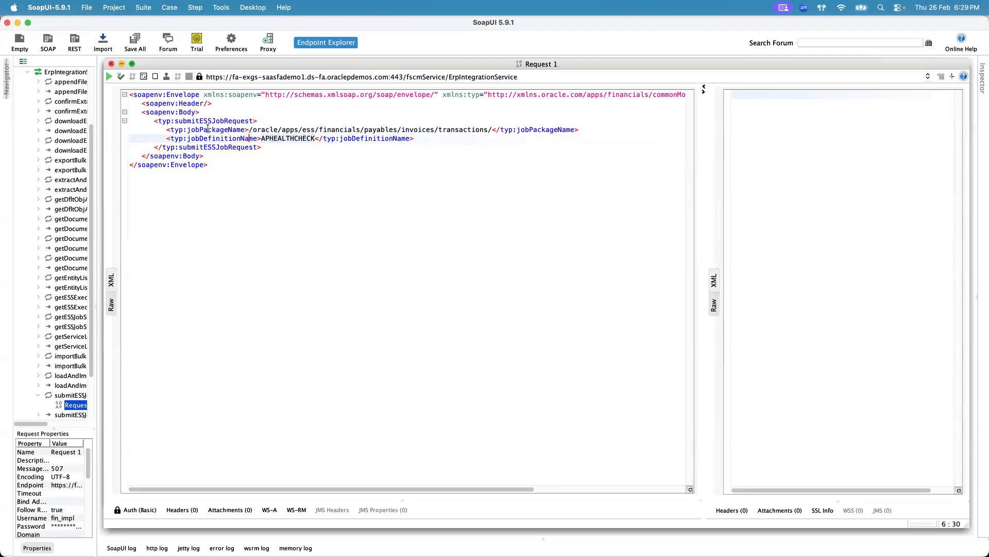
{"action": "key", "text": "super+Tab"}
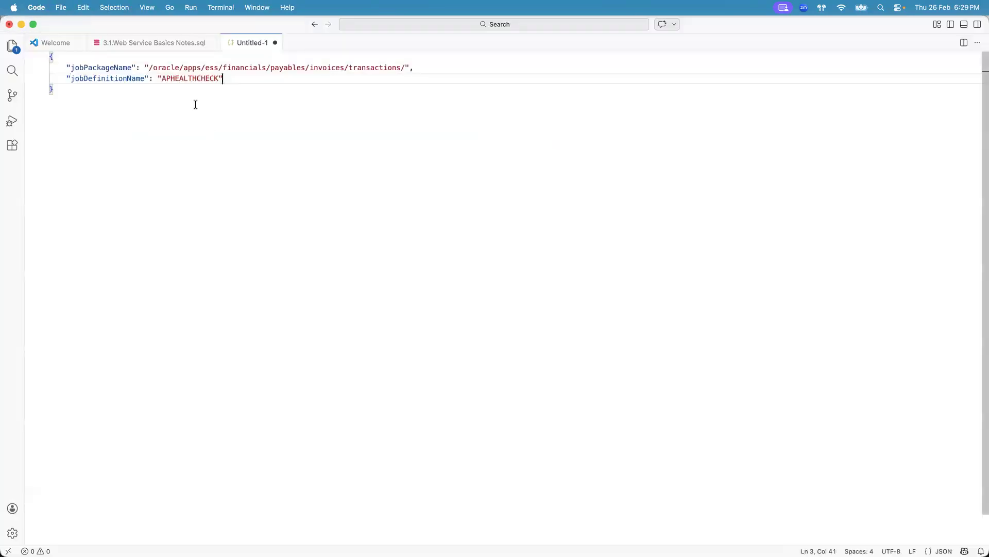
{"action": "left_click", "coordinate": [89, 95]}
{"action": "left_click", "coordinate": [60, 55]}
{"action": "left_click", "coordinate": [96, 67]}
{"action": "left_click", "coordinate": [101, 79]}
{"action": "left_click", "coordinate": [139, 68]}
{"action": "double_click", "coordinate": [185, 67]}
{"action": "key", "text": "super+Tab"}
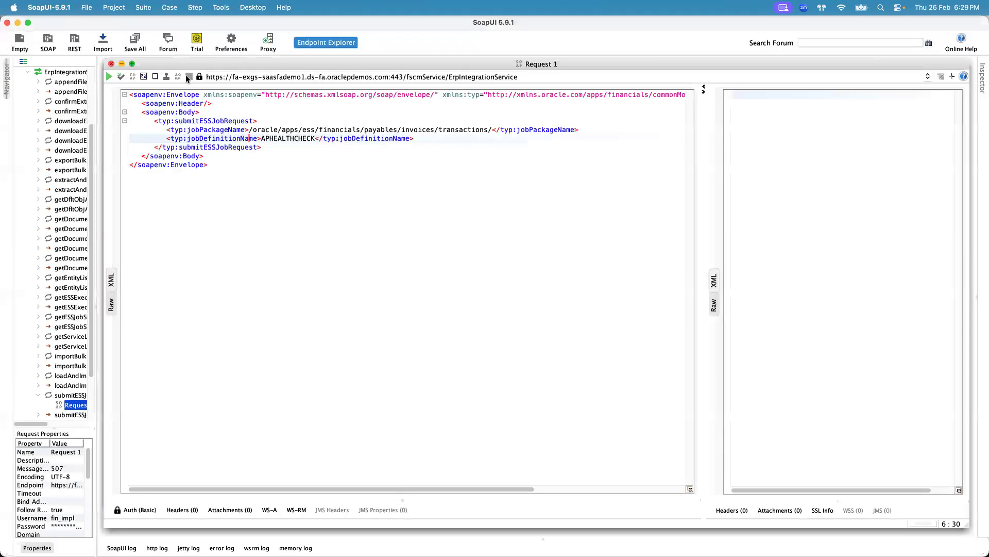
{"action": "left_click", "coordinate": [359, 139]}
{"action": "key", "text": "super+Tab"}
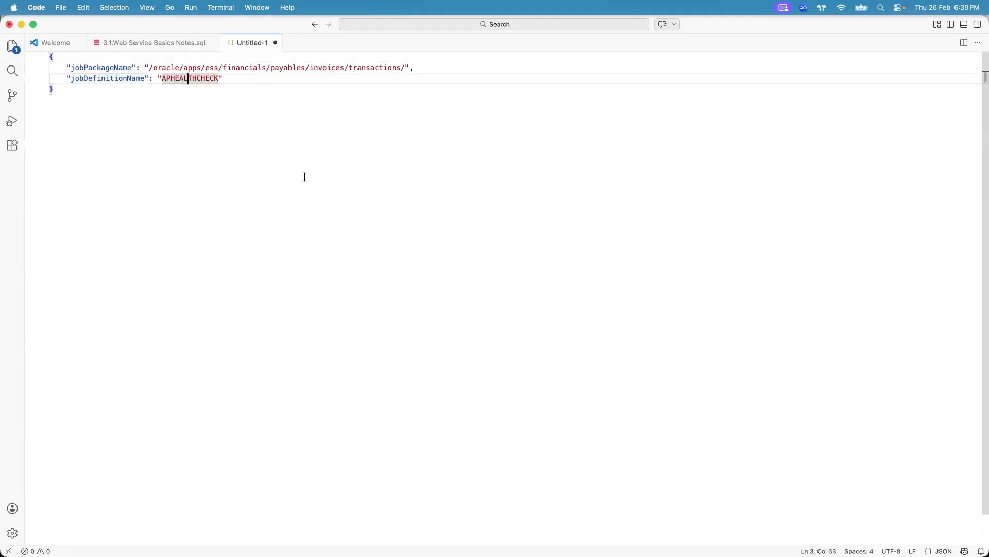
{"action": "left_click", "coordinate": [89, 92]}
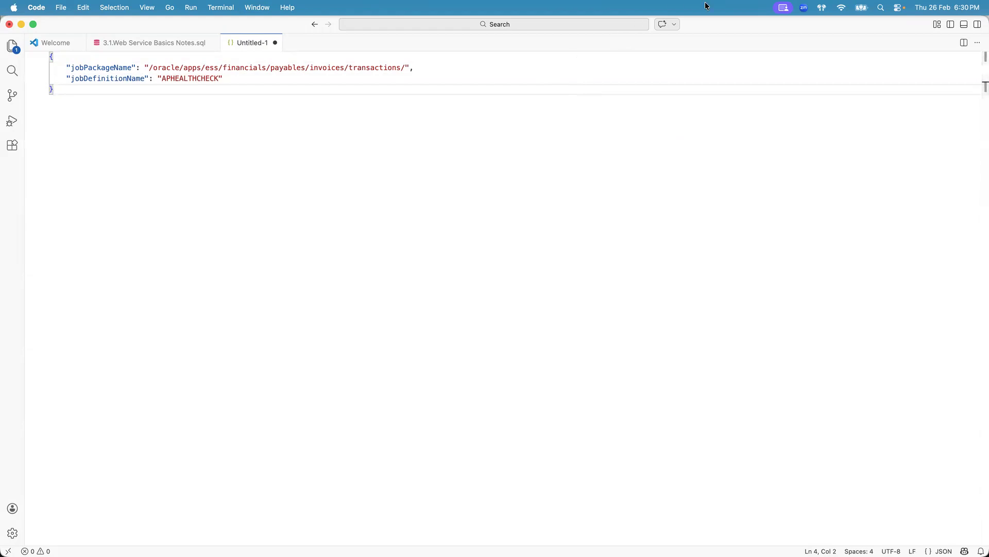
- Compare the JSON draft with the Create a bank example request payload in the documentation
{"action": "key", "text": "super+Tab"}
{"action": "key", "text": "super+Tab"}
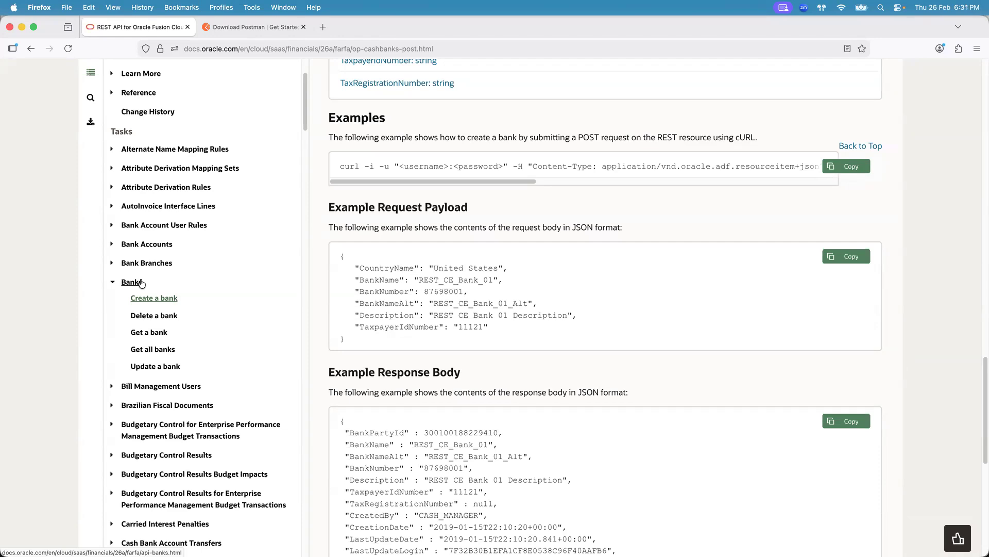
{"action": "key", "text": "super+Tab"}
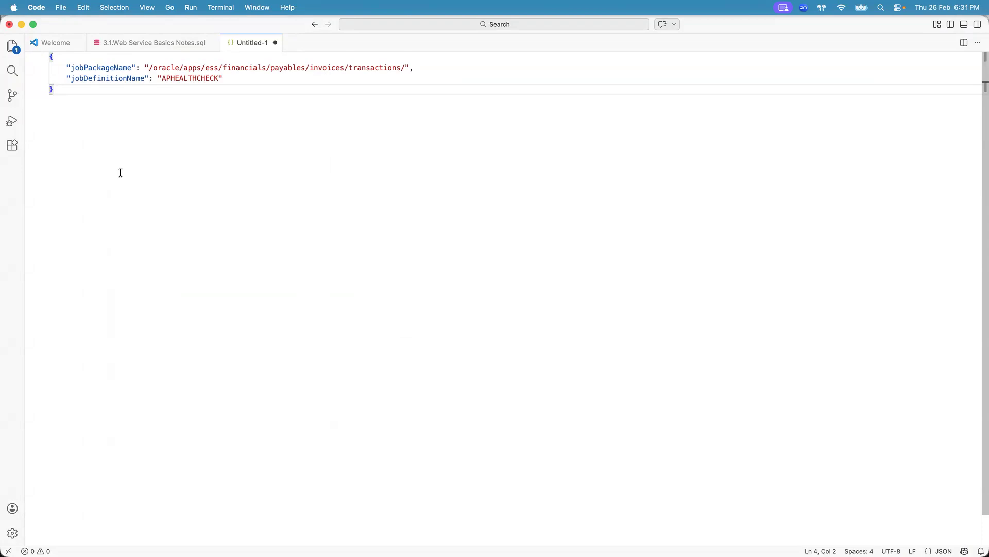
{"action": "key", "text": "super+Tab"}
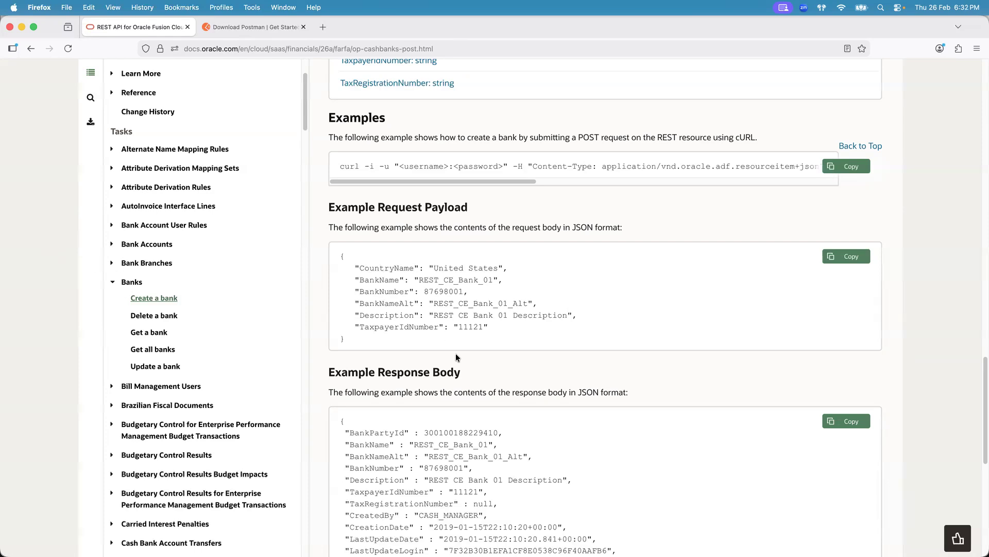
- Copy the documentation's example request payload into the POST request body
{"action": "left_click_drag", "start_coordinate": [357, 339], "coordinate": [340, 256]}
{"action": "key", "text": "super+c"}
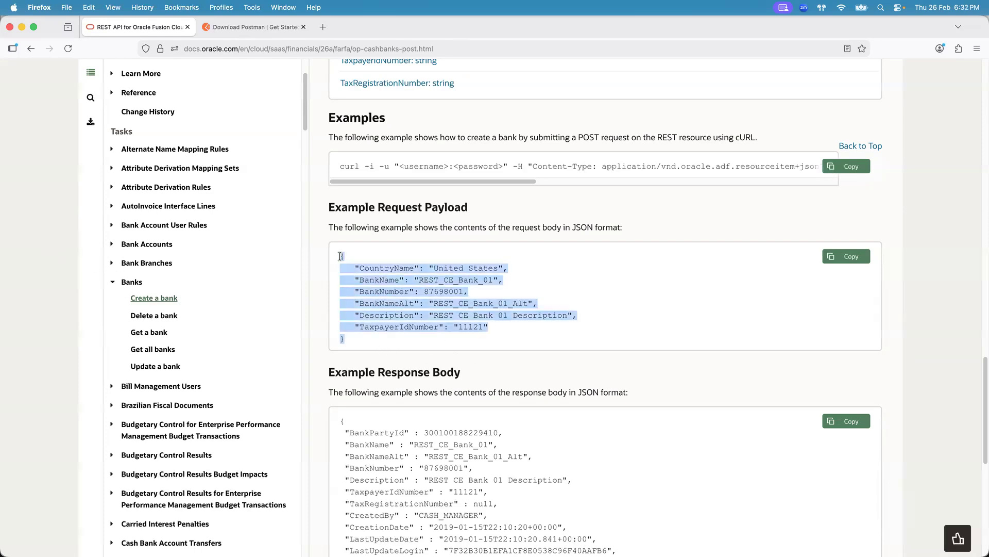
{"action": "key", "text": "super+Tab"}
{"action": "key", "text": "super+Tab"}
{"action": "key", "text": "super+Tab"}
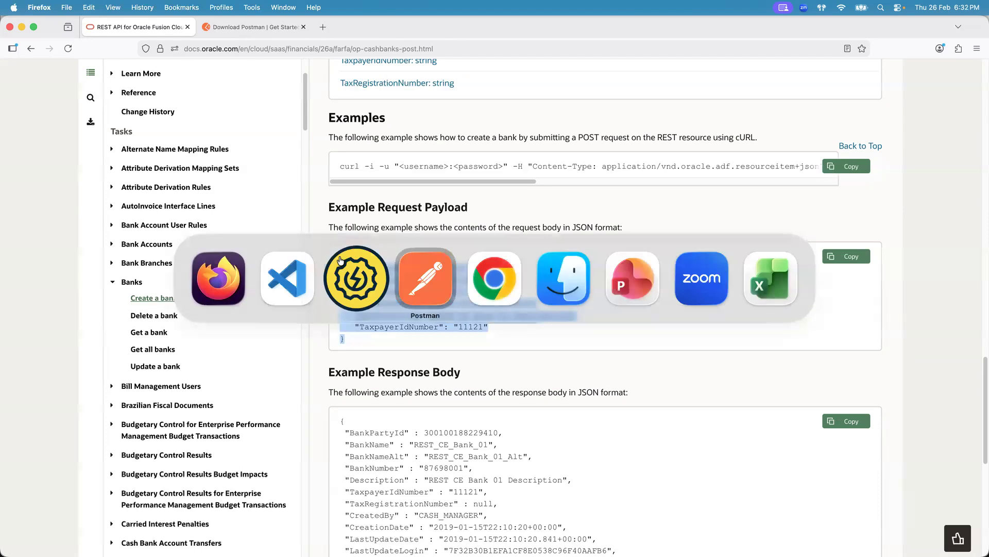
{"action": "key", "text": "super+v"}
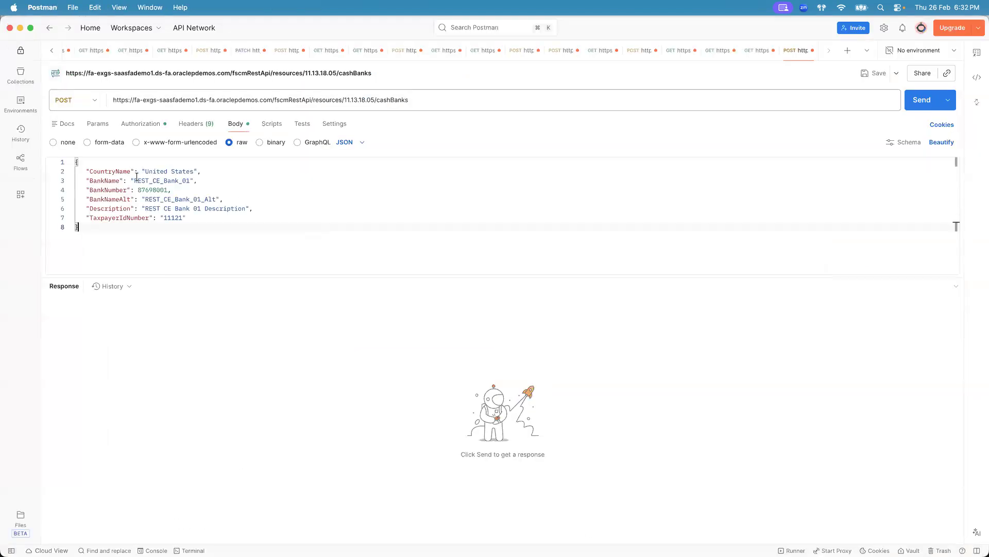
- Prefix the BankName value with "UG112_" and set BankNumber to 87698201
{"action": "double_click", "coordinate": [135, 180]}
{"action": "left_click", "coordinate": [135, 180]}
{"action": "type", "text": "UG112_"}
{"action": "left_click", "coordinate": [157, 189]}
{"action": "left_click", "coordinate": [161, 189]}
{"action": "key", "text": "BackSpace"}
{"action": "type", "text": "2"}
- Prefix the BankNameAlt and Description values with "UG112_" and set TaxpayerIdNumber to "11421"
{"action": "left_click_drag", "start_coordinate": [134, 180], "coordinate": [155, 179]}
{"action": "key", "text": "super+c"}
{"action": "left_click", "coordinate": [145, 199]}
{"action": "key", "text": "super+v"}
{"action": "double_click", "coordinate": [145, 208]}
{"action": "left_click", "coordinate": [145, 209]}
{"action": "key", "text": "super+v"}
{"action": "double_click", "coordinate": [173, 217]}
{"action": "left_click", "coordinate": [173, 217]}
{"action": "key", "text": "BackSpace"}
{"action": "type", "text": "4"}
{"action": "left_click", "coordinate": [104, 227]}
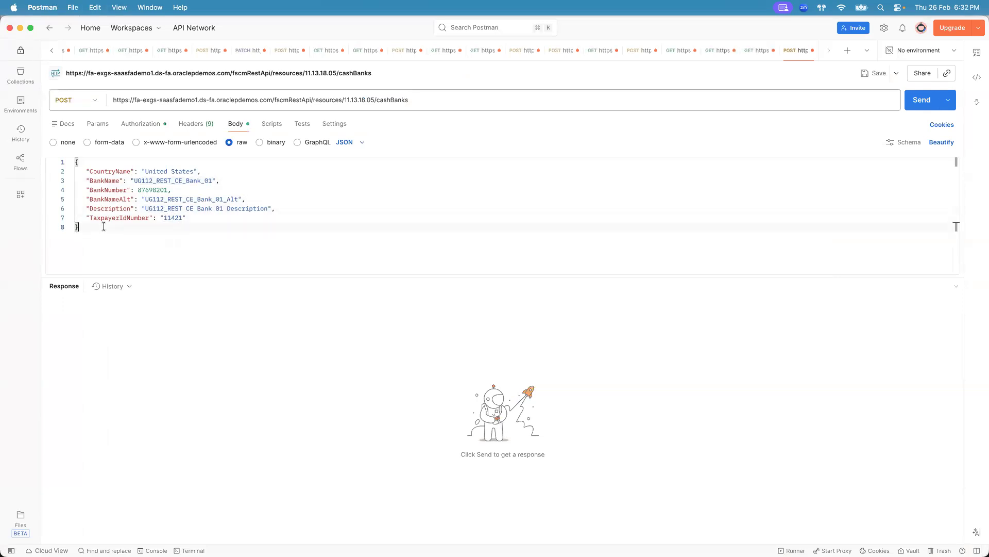
- Search the Manage Banks list for the bank name UG112_REST_CE_Bank_01 copied from the request body
{"action": "double_click", "coordinate": [164, 180]}
{"action": "key", "text": "super+c"}
{"action": "key", "text": "super+Tab"}
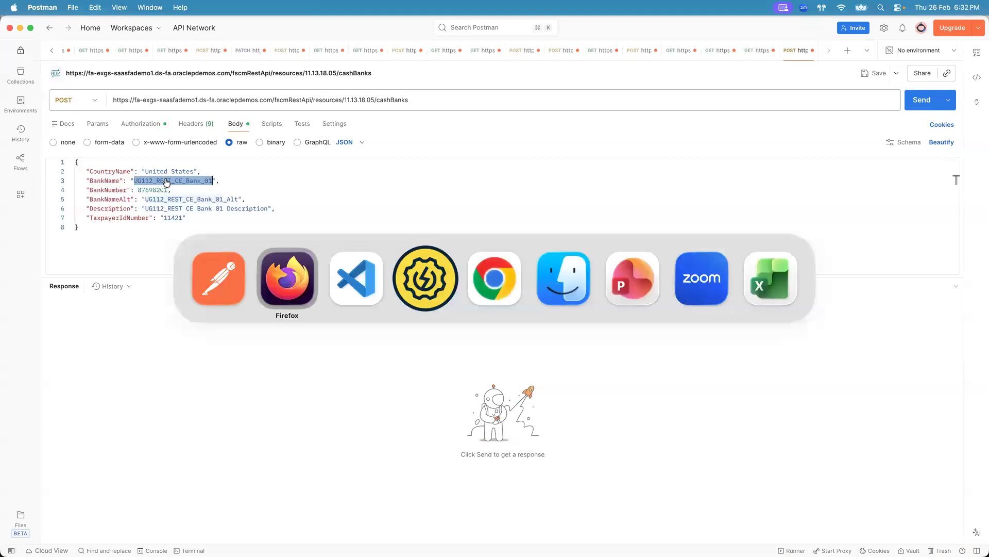
{"action": "key", "text": "super+Tab"}
{"action": "key", "text": "super+Tab"}
{"action": "key", "text": "super+Tab"}
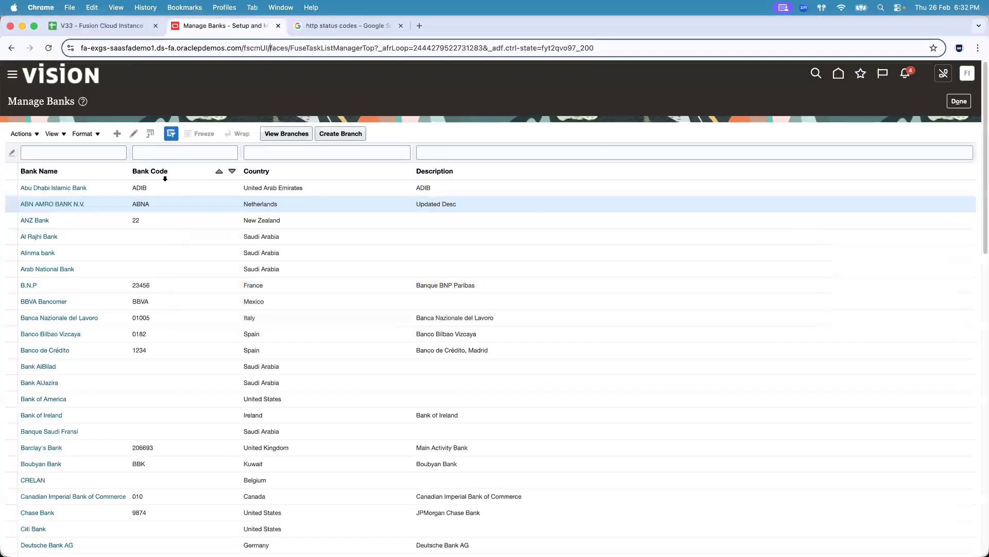
{"action": "left_click", "coordinate": [93, 148]}
{"action": "key", "text": "super+v"}
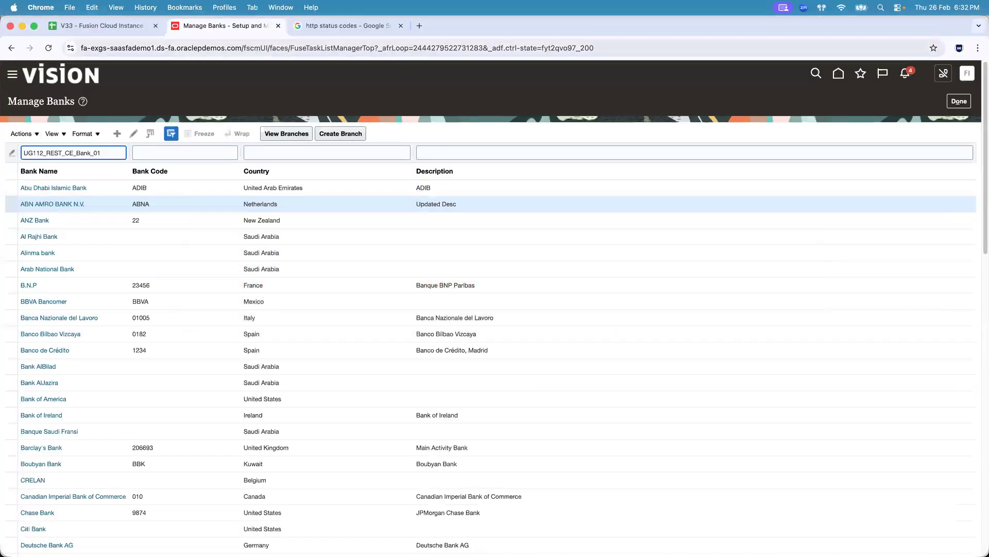
{"action": "key", "text": "Return"}
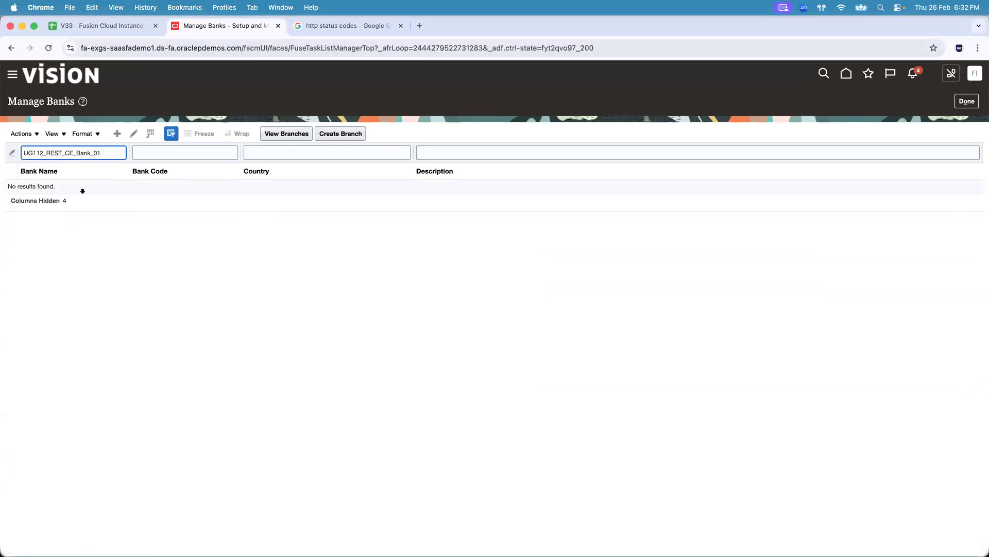
- Review the request's authorization settings and body
{"action": "key", "text": "super+Tab"}
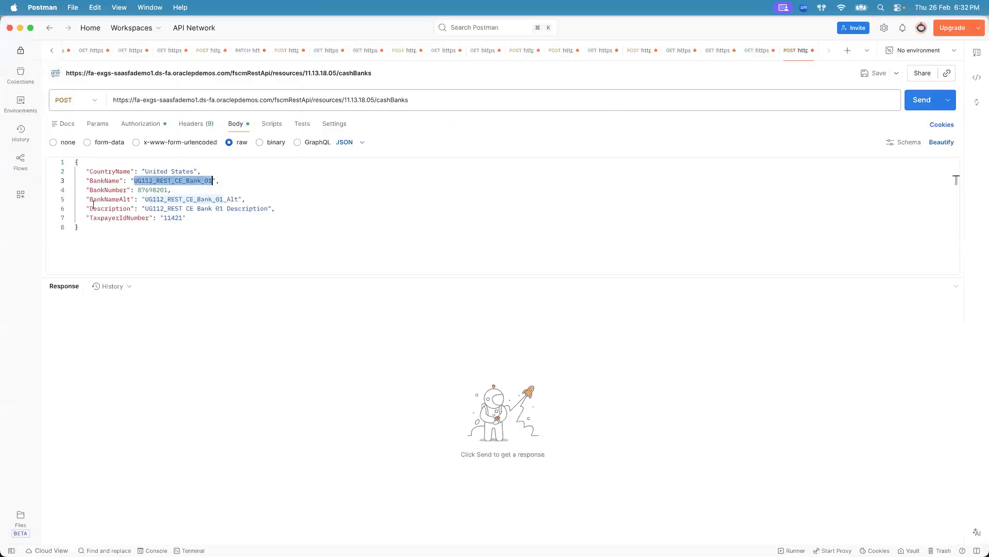
{"action": "left_click", "coordinate": [546, 196]}
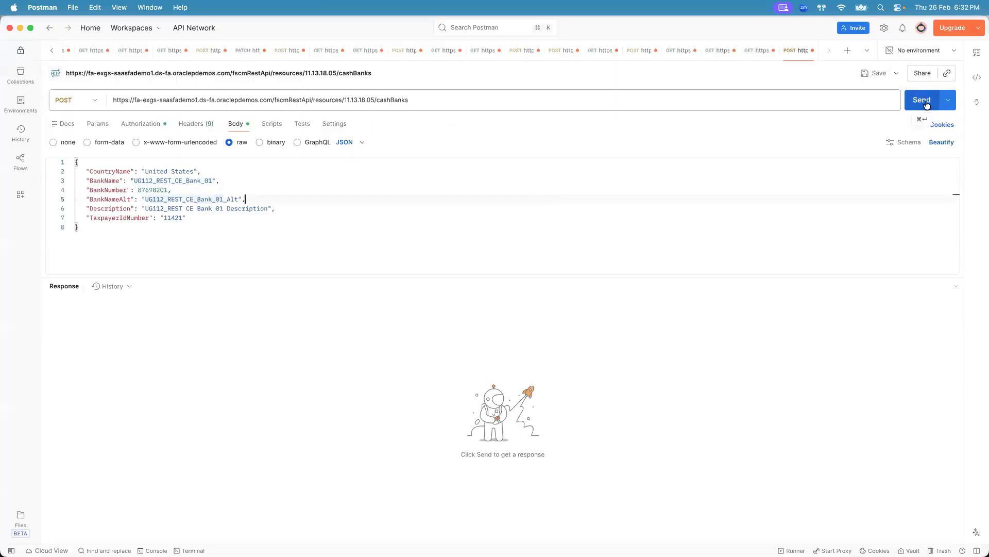
{"action": "left_click", "coordinate": [178, 99]}
{"action": "left_click", "coordinate": [140, 124]}
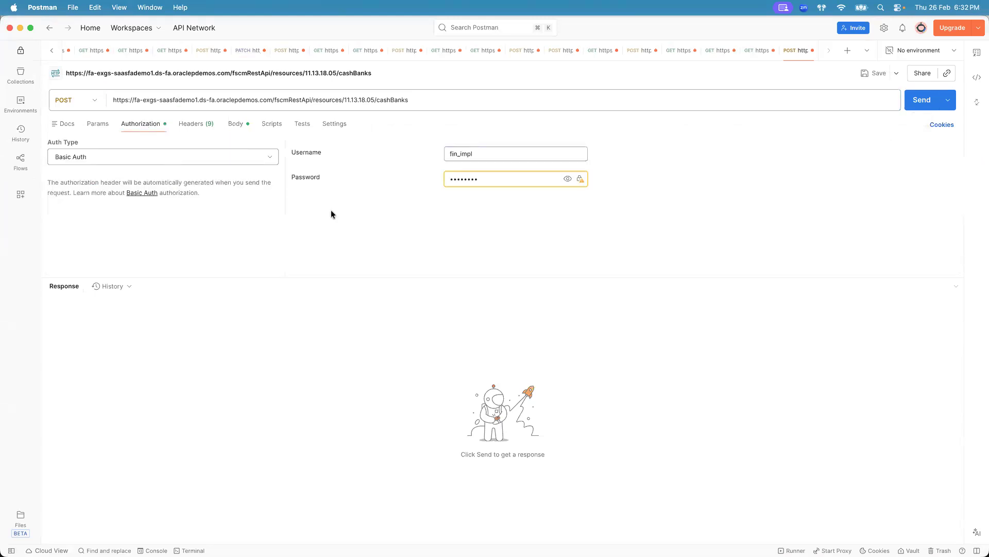
{"action": "left_click", "coordinate": [237, 124]}
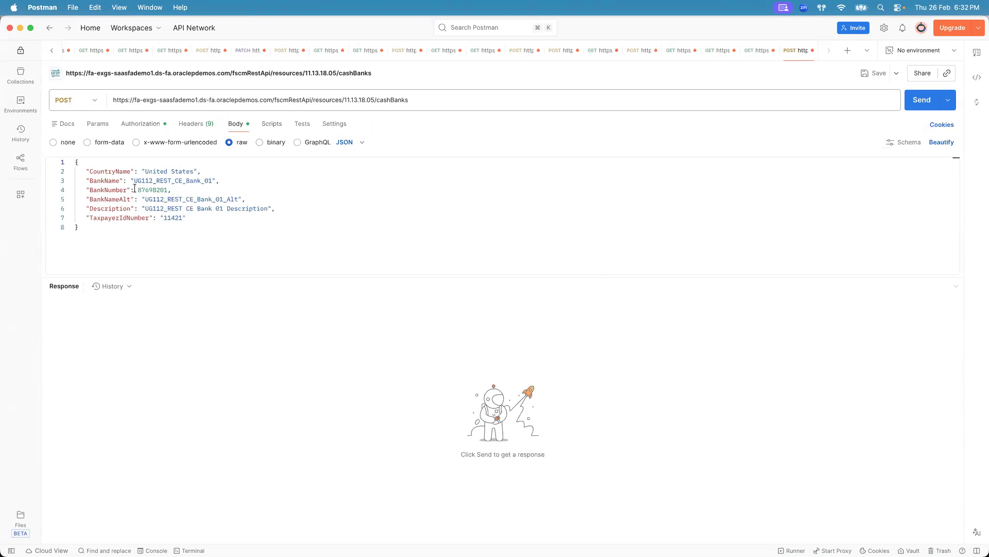
- Send the cashBanks POST request
{"action": "left_click", "coordinate": [916, 103]}
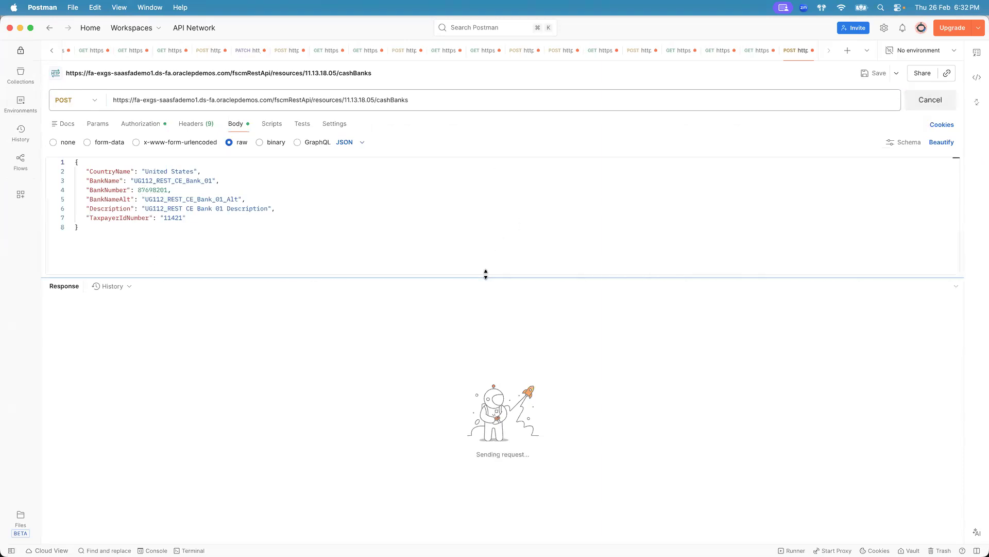
{"action": "left_click_drag", "start_coordinate": [486, 277], "coordinate": [492, 223]}
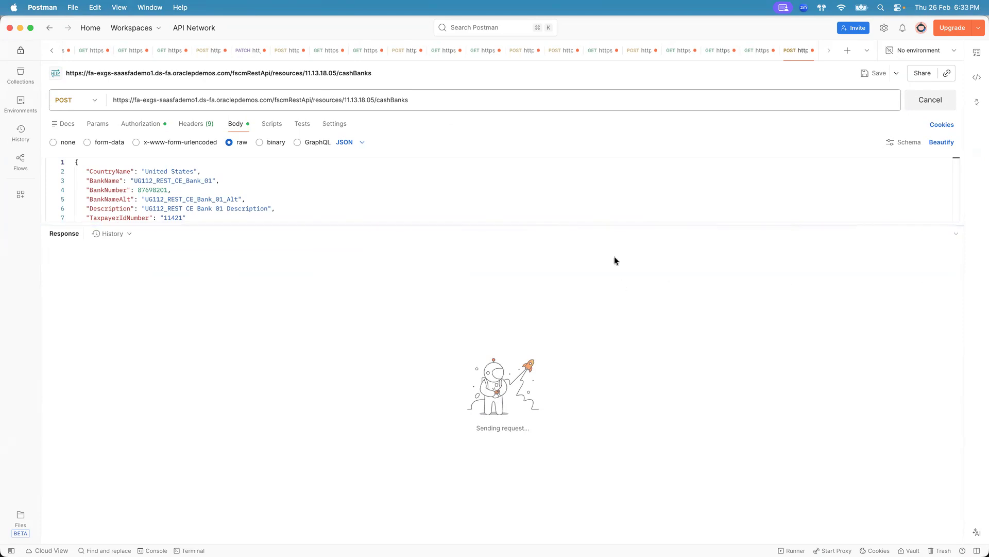
{"action": "mouse_move", "coordinate": [818, 235]}
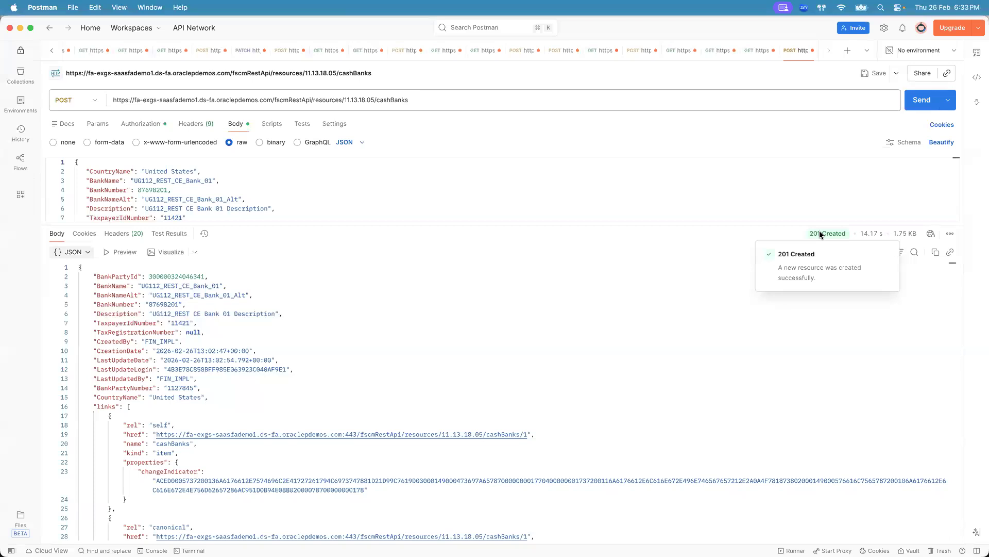
- Compare the response body's fields with the request body fields
{"action": "left_click", "coordinate": [74, 408]}
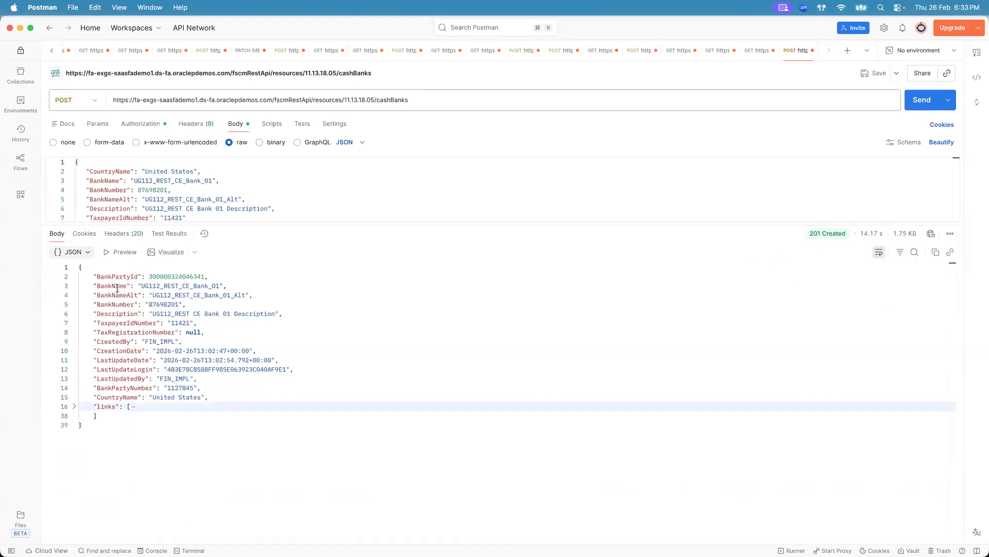
{"action": "left_click_drag", "start_coordinate": [95, 286], "coordinate": [197, 323]}
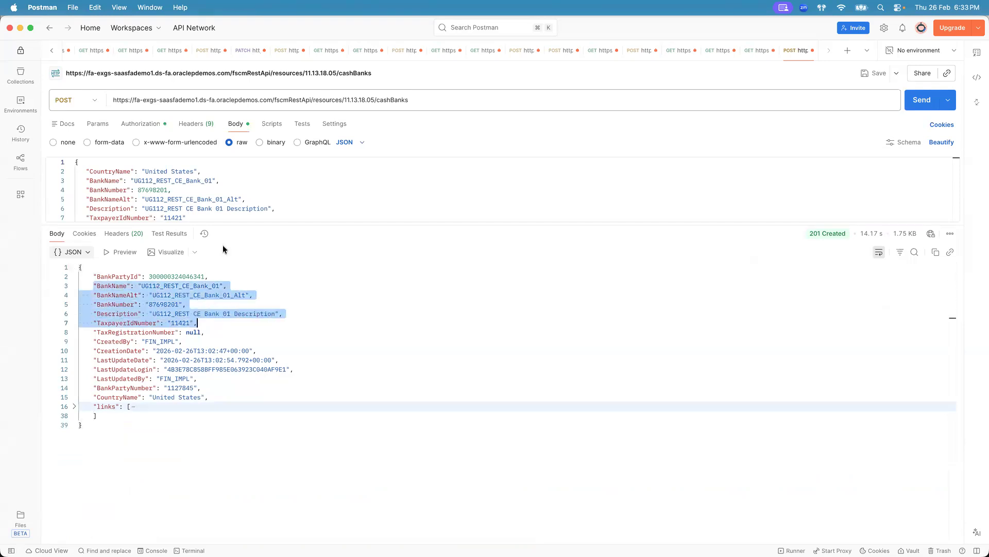
{"action": "left_click_drag", "start_coordinate": [207, 217], "coordinate": [77, 171]}
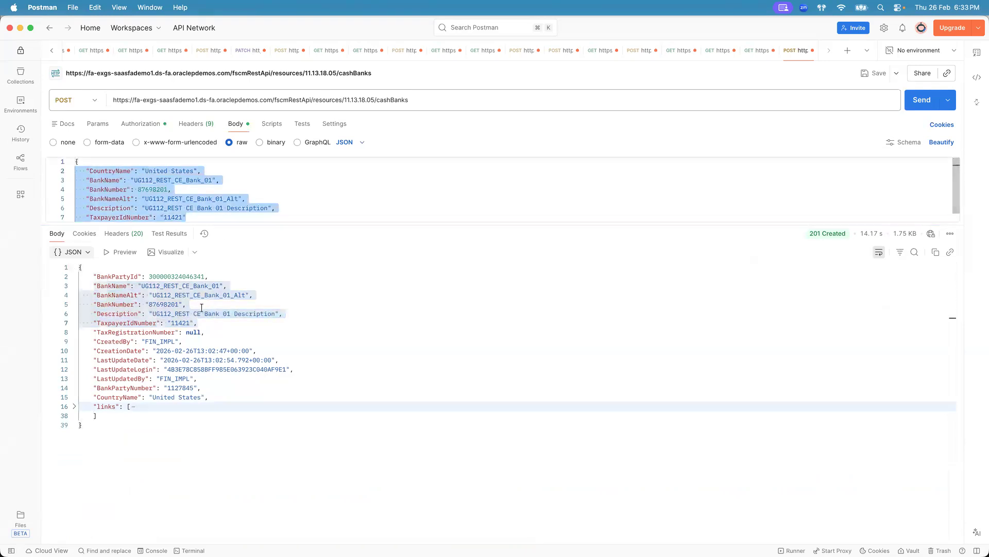
{"action": "left_click", "coordinate": [202, 323]}
{"action": "left_click_drag", "start_coordinate": [202, 323], "coordinate": [78, 285]}
{"action": "double_click", "coordinate": [182, 276]}
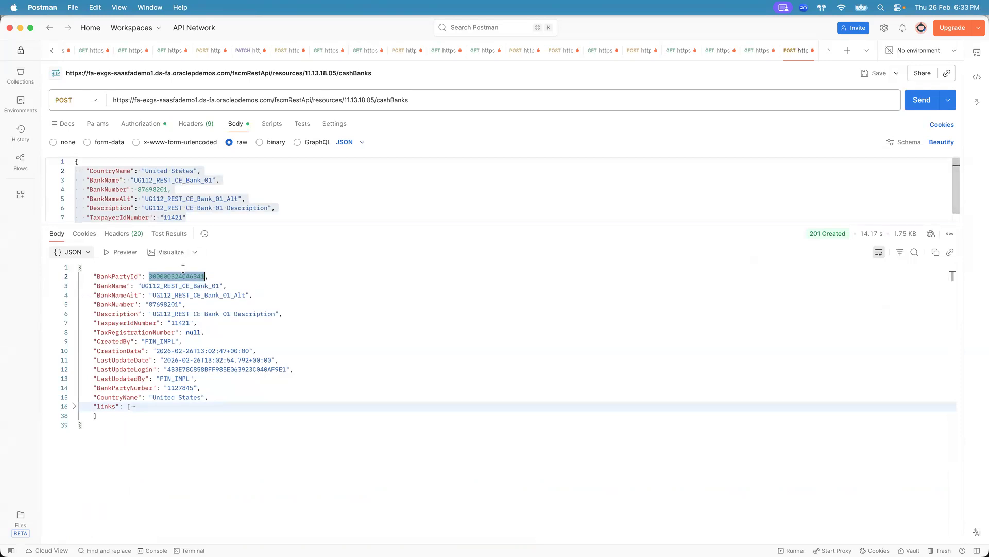
{"action": "left_click", "coordinate": [183, 269]}
{"action": "left_click_drag", "start_coordinate": [93, 277], "coordinate": [211, 272]}
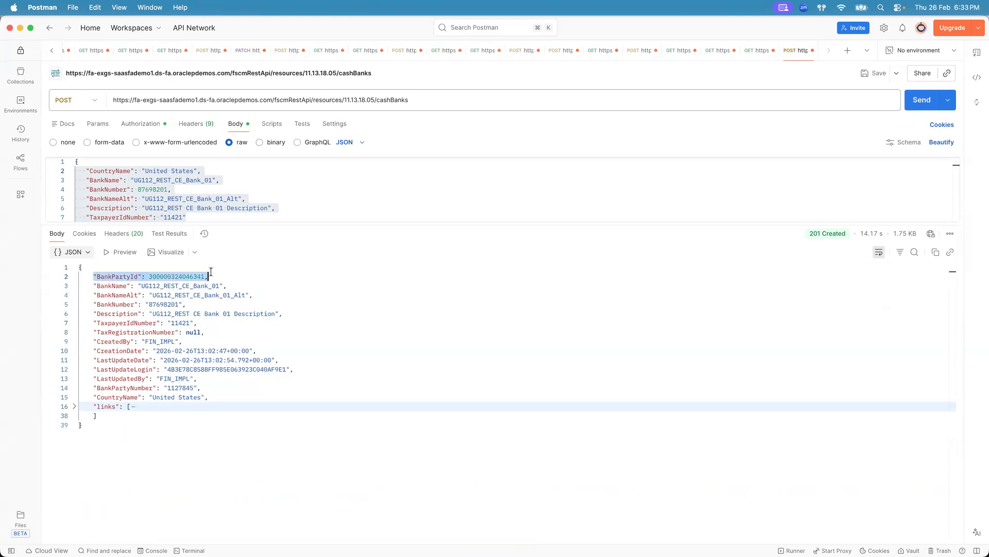
{"action": "left_click", "coordinate": [211, 272]}
{"action": "left_click_drag", "start_coordinate": [202, 388], "coordinate": [67, 342]}
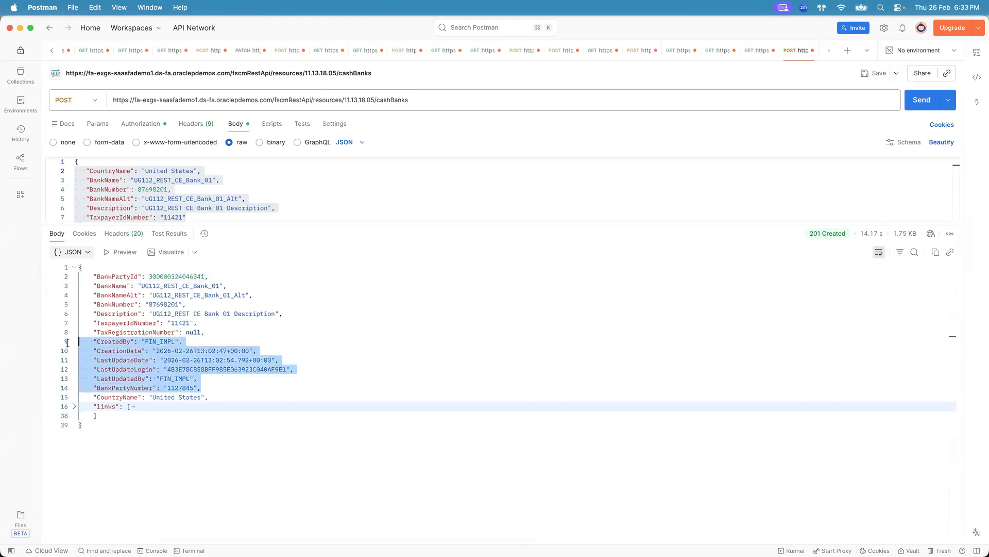
{"action": "left_click", "coordinate": [189, 199]}
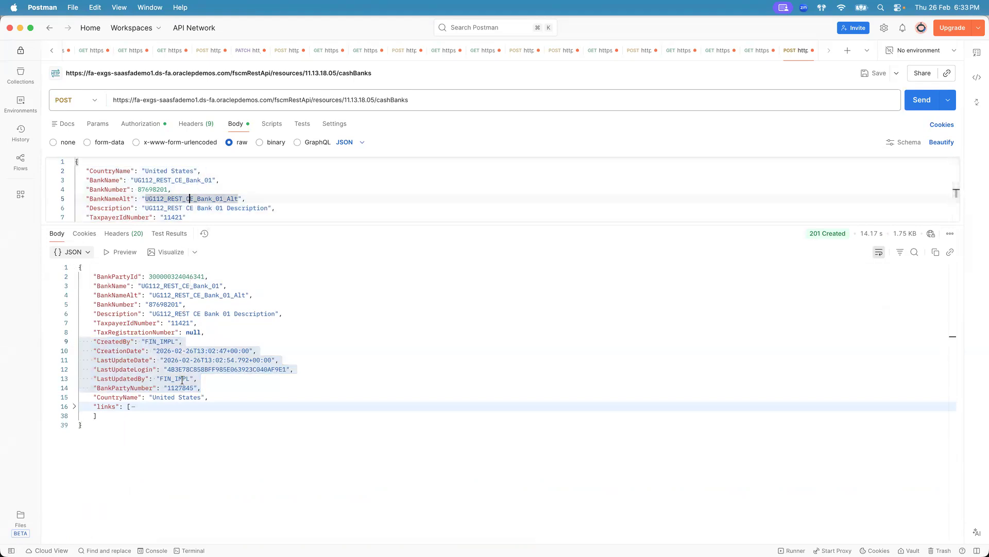
- Search the Manage Banks list again for UG112_REST_CE_Bank_01
{"action": "key", "text": "super+Tab"}
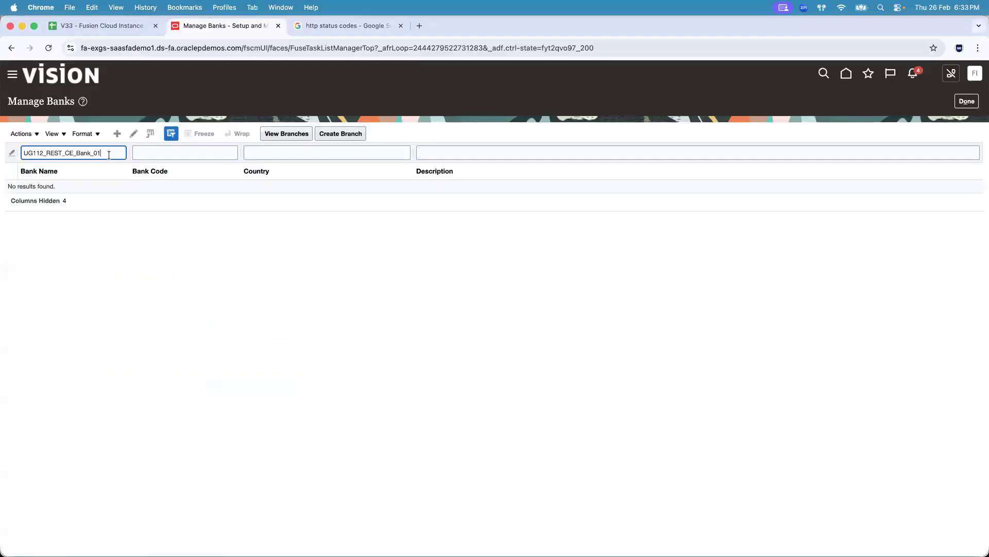
{"action": "key", "text": "Return"}
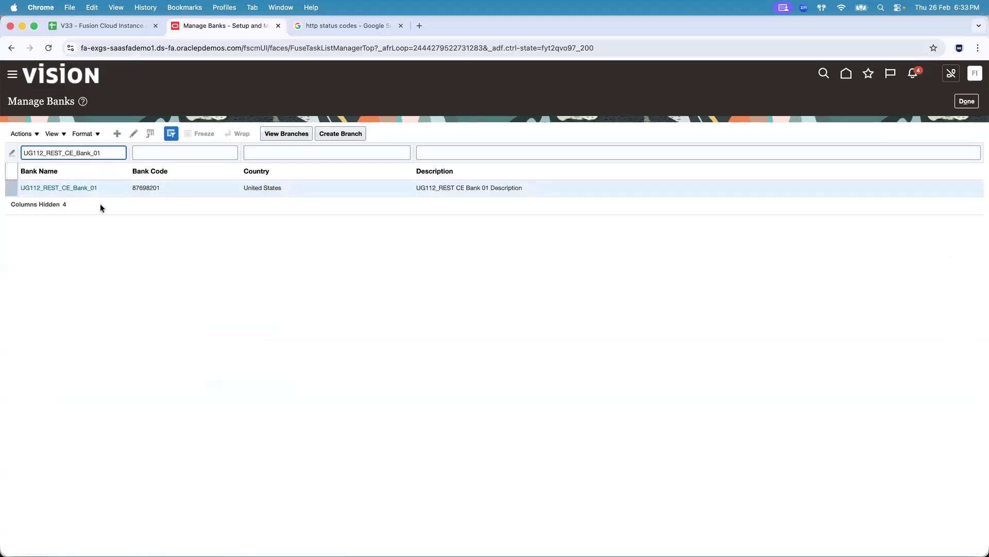
{"action": "left_click", "coordinate": [79, 188]}
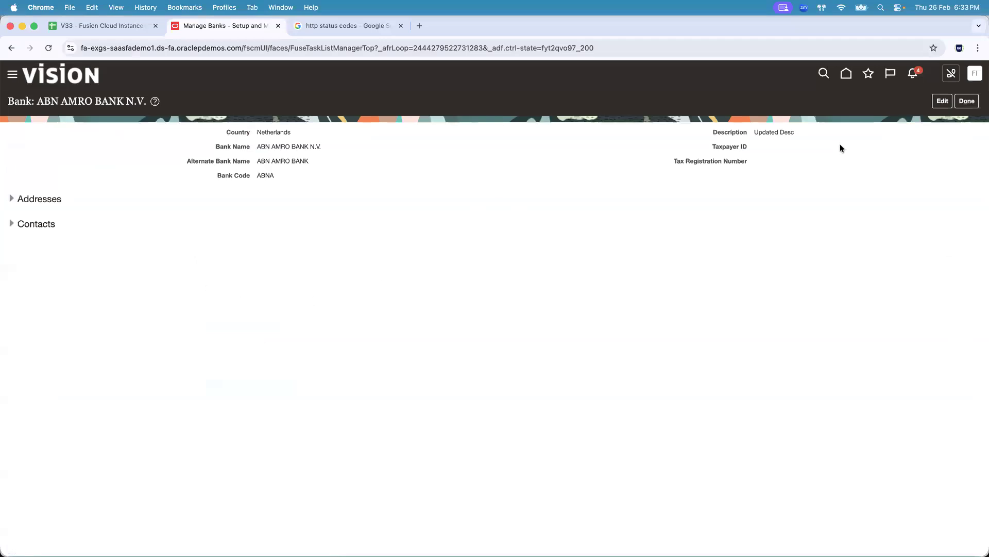
{"action": "left_click", "coordinate": [967, 101]}
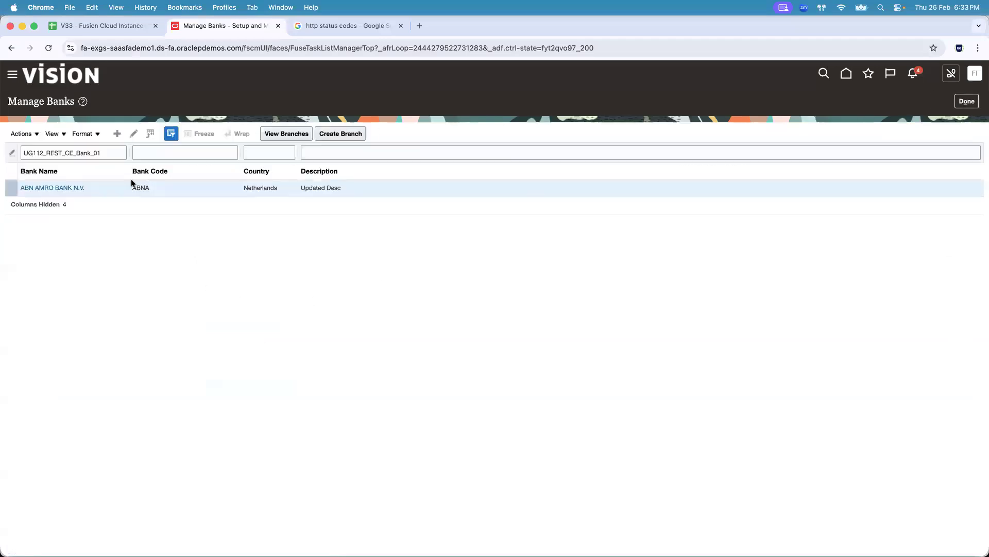
{"action": "left_click", "coordinate": [109, 153]}
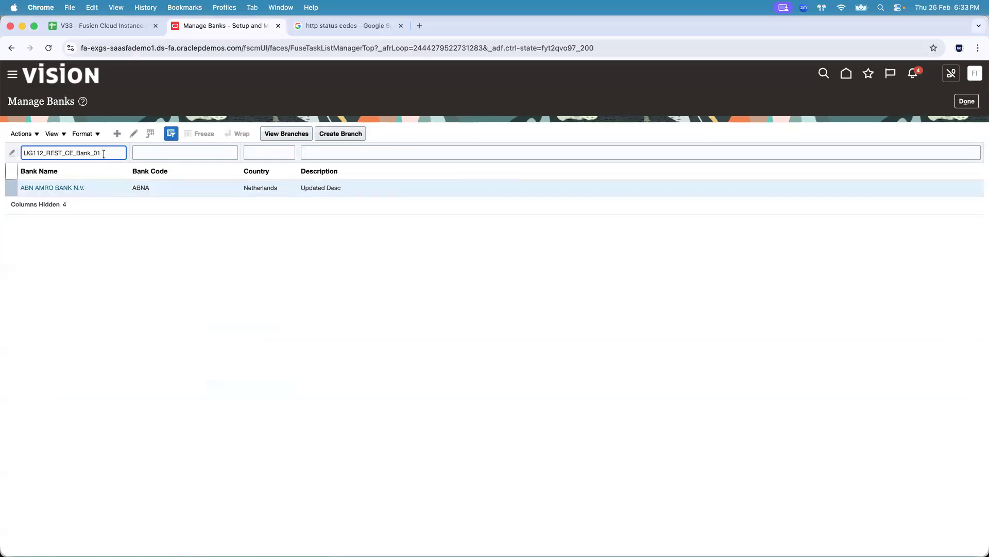
{"action": "key", "text": "Return"}
{"action": "key", "text": "super+a"}
{"action": "key", "text": "super+x"}
{"action": "key", "text": "super+v"}
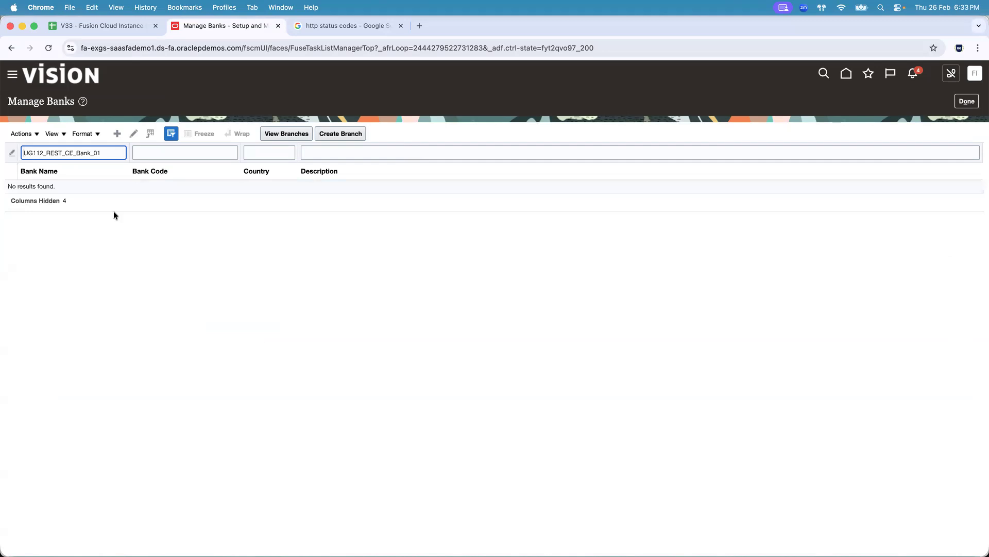
{"action": "left_click", "coordinate": [966, 101]}
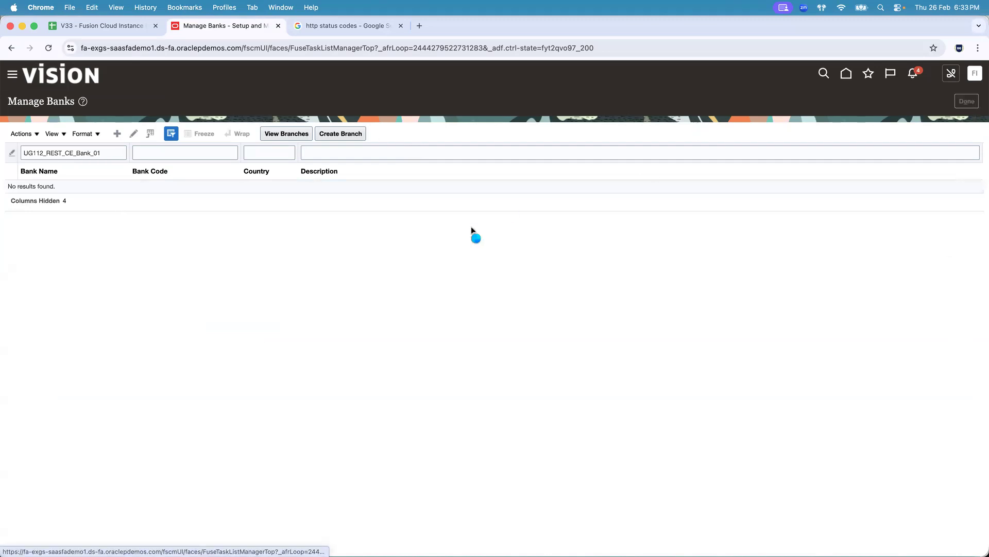
- Reopen the Manage Banks task, filter for UG112_REST_CE_Bank_01, and open that bank's details
{"action": "left_click", "coordinate": [38, 190]}
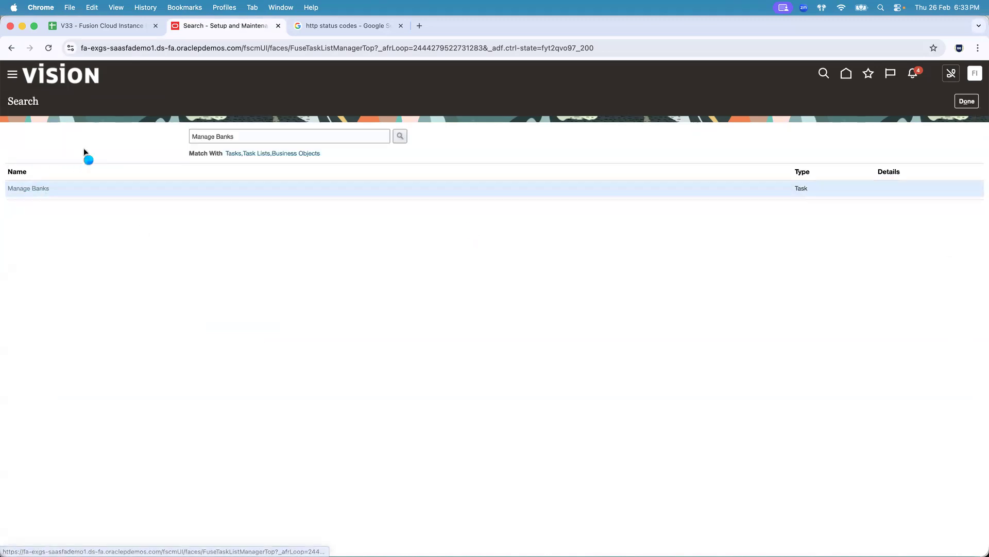
{"action": "left_click", "coordinate": [83, 151]}
{"action": "key", "text": "super+v"}
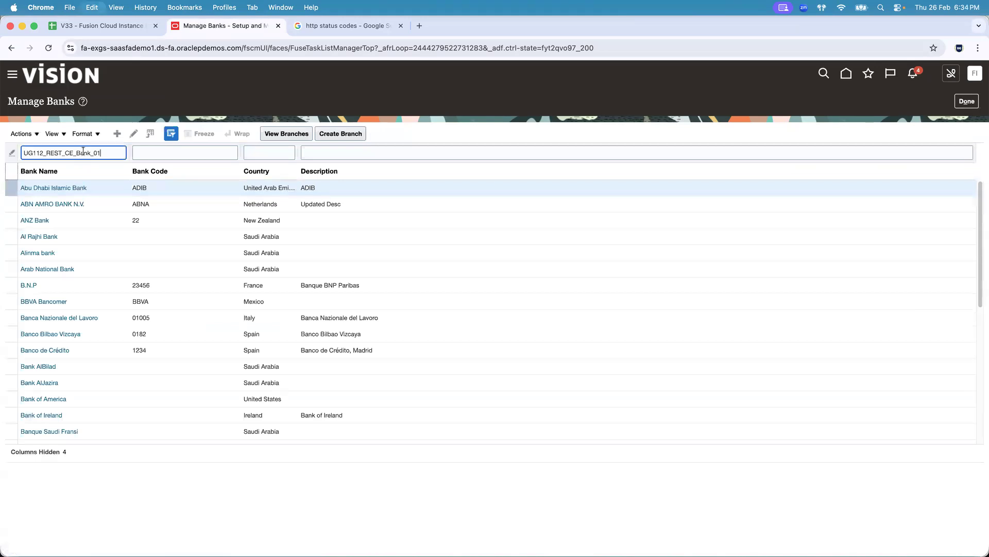
{"action": "key", "text": "Return"}
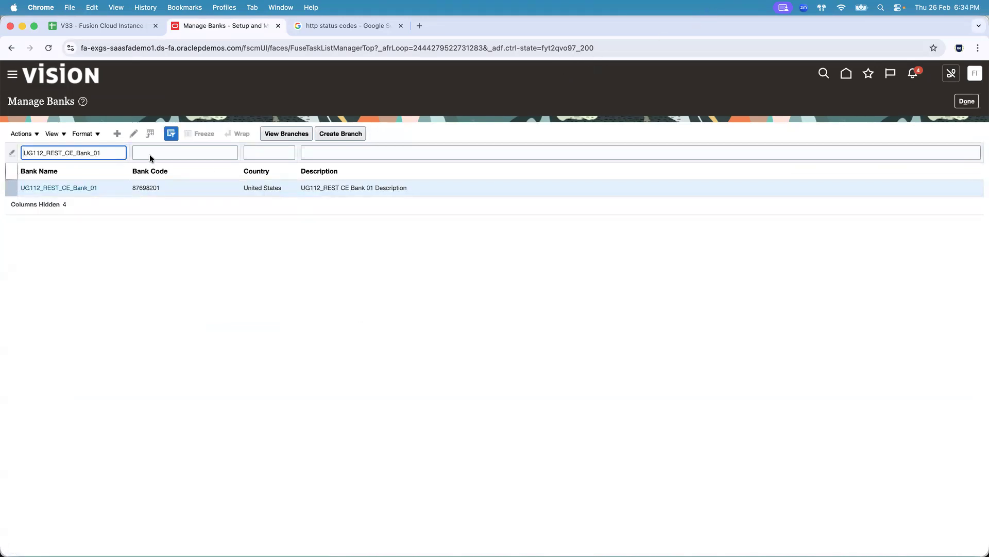
{"action": "left_click", "coordinate": [71, 188]}
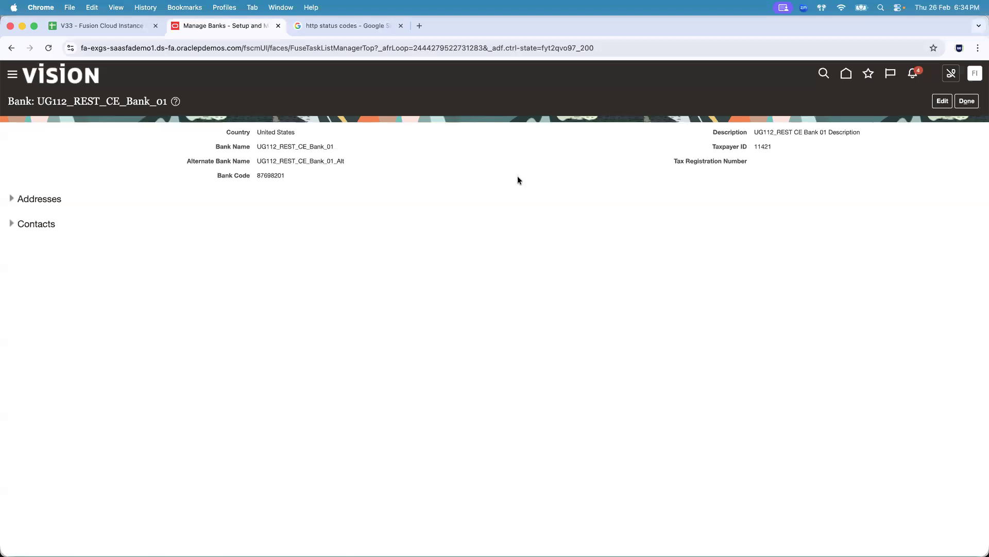
{"action": "key", "text": "super+Tab"}
{"action": "left_click", "coordinate": [254, 189]}
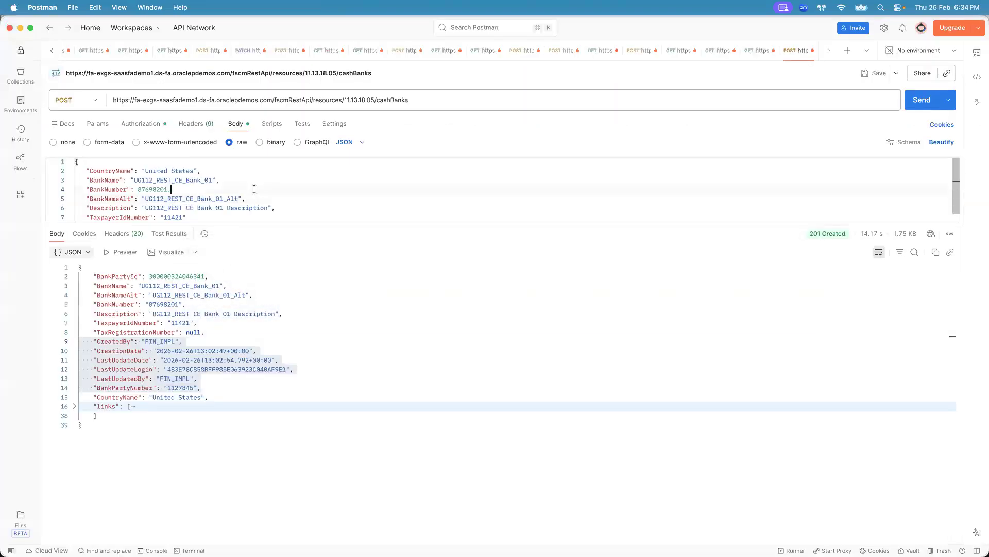
{"action": "left_click_drag", "start_coordinate": [267, 221], "coordinate": [266, 229]}
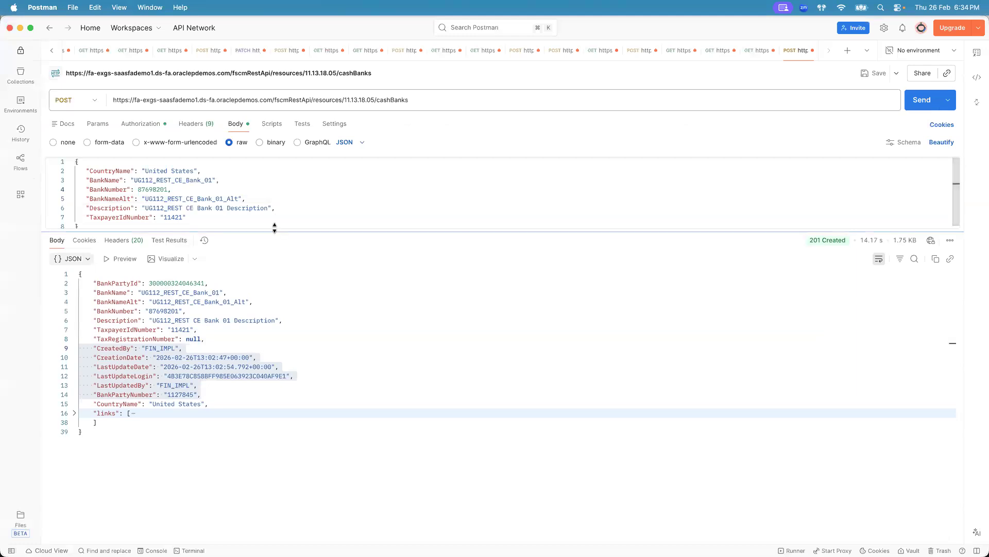
- Open a new PATCH request and paste the Update a bank endpoint path copied from the Banks REST documentation
{"action": "left_click_drag", "start_coordinate": [274, 227], "coordinate": [279, 231]}
{"action": "key", "text": "super+Tab"}
{"action": "key", "text": "super+Tab"}
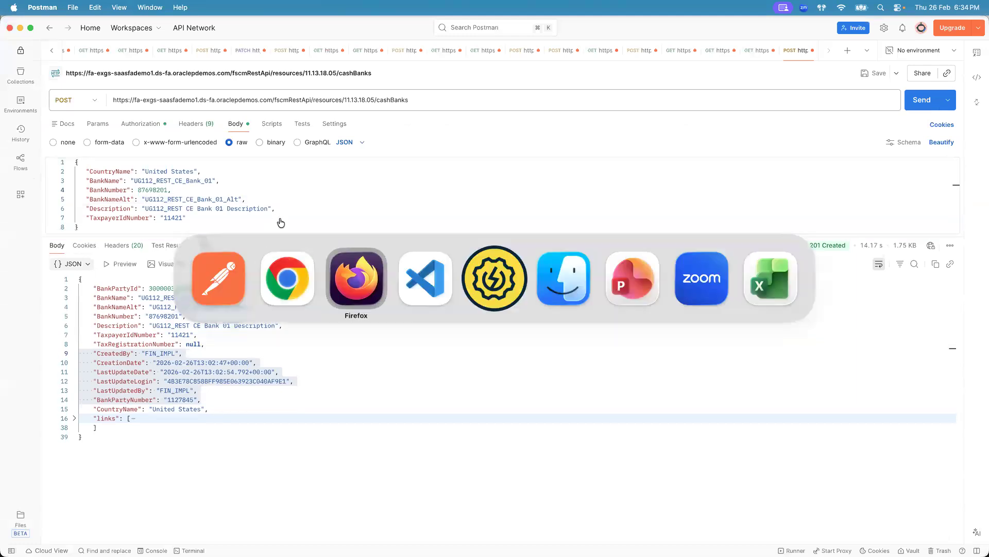
{"action": "left_click", "coordinate": [133, 282]}
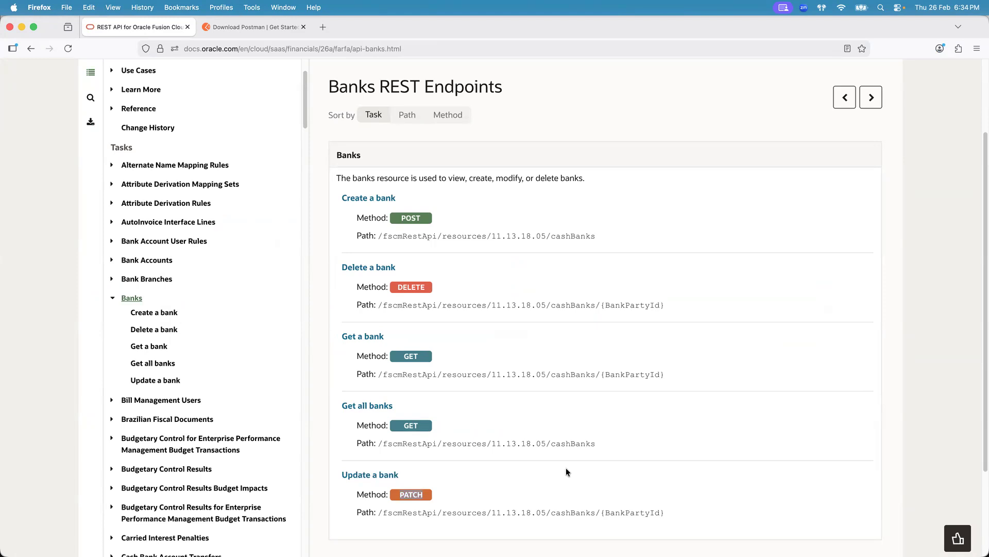
{"action": "key", "text": "super+Tab"}
{"action": "left_click", "coordinate": [848, 53]}
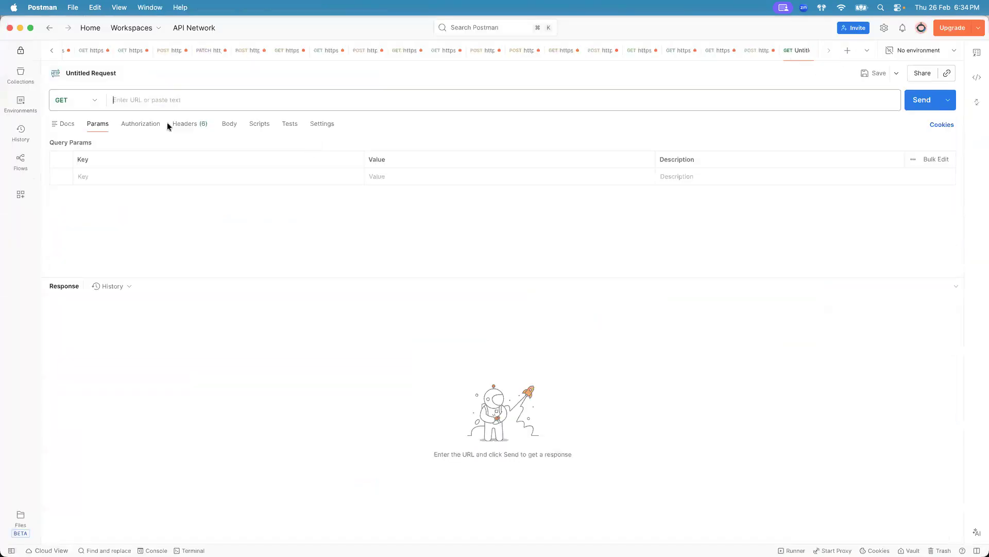
{"action": "left_click", "coordinate": [94, 102]}
{"action": "left_click", "coordinate": [93, 174]}
{"action": "left_click", "coordinate": [185, 99]}
{"action": "key", "text": "super+Tab"}
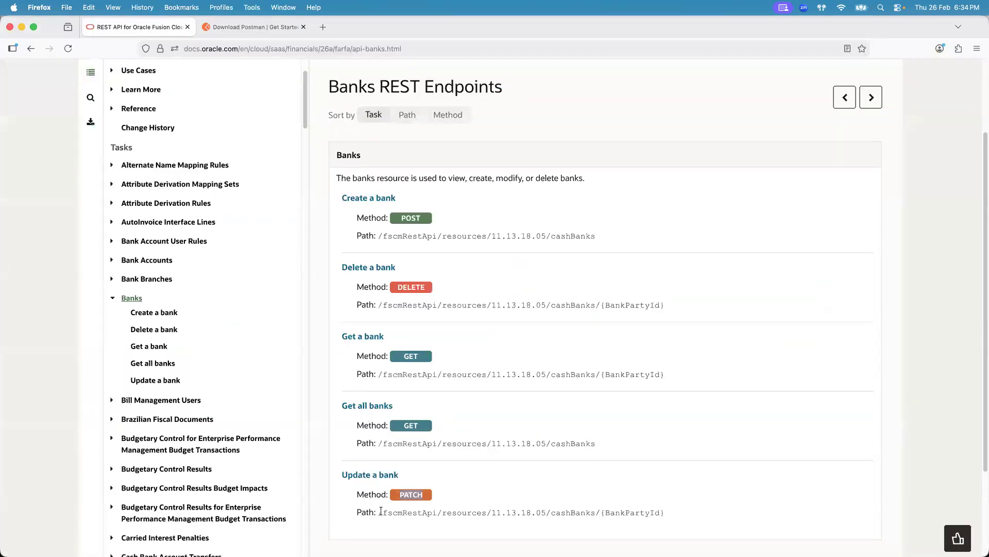
{"action": "left_click_drag", "start_coordinate": [379, 513], "coordinate": [669, 510]}
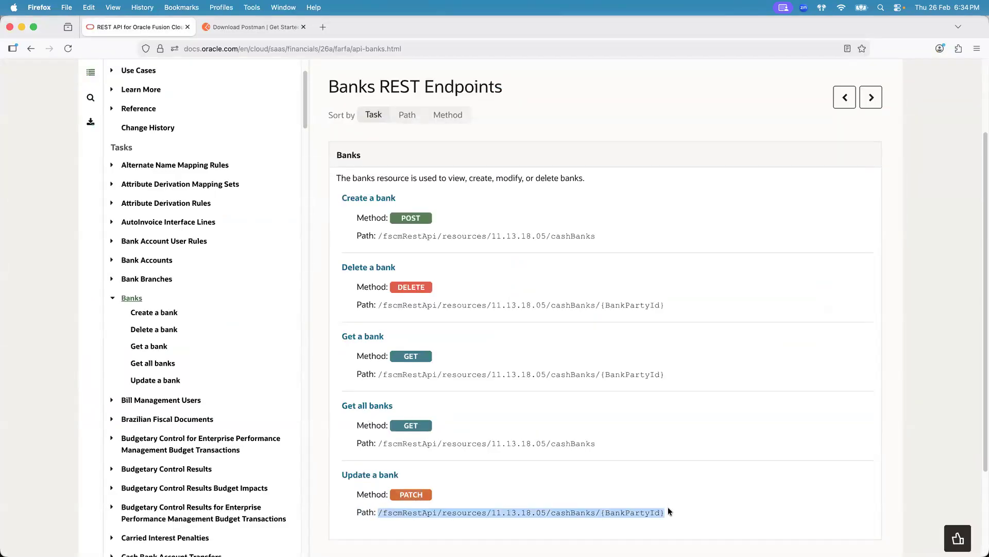
{"action": "key", "text": "super+c"}
{"action": "key", "text": "super+Tab"}
{"action": "key", "text": "super+v"}
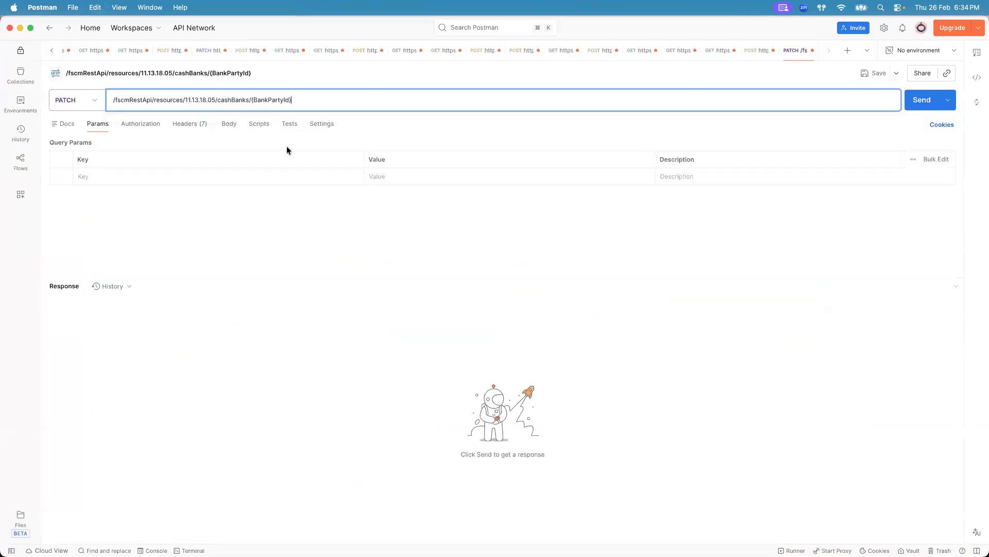
{"action": "key", "text": "super+Tab"}
{"action": "key", "text": "super+Tab"}
{"action": "left_click", "coordinate": [165, 48]}
{"action": "left_click", "coordinate": [165, 52]}
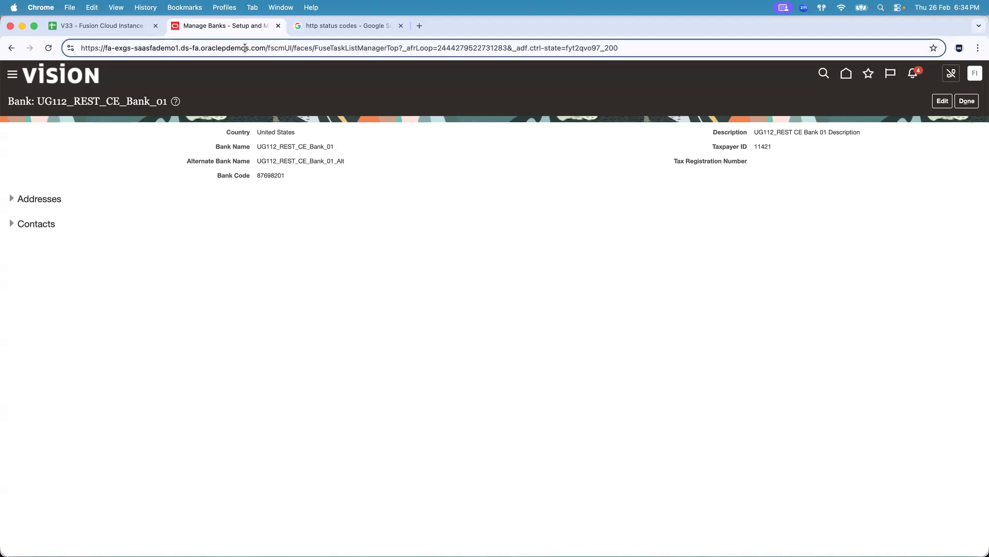
{"action": "left_click_drag", "start_coordinate": [264, 47], "coordinate": [64, 39]}
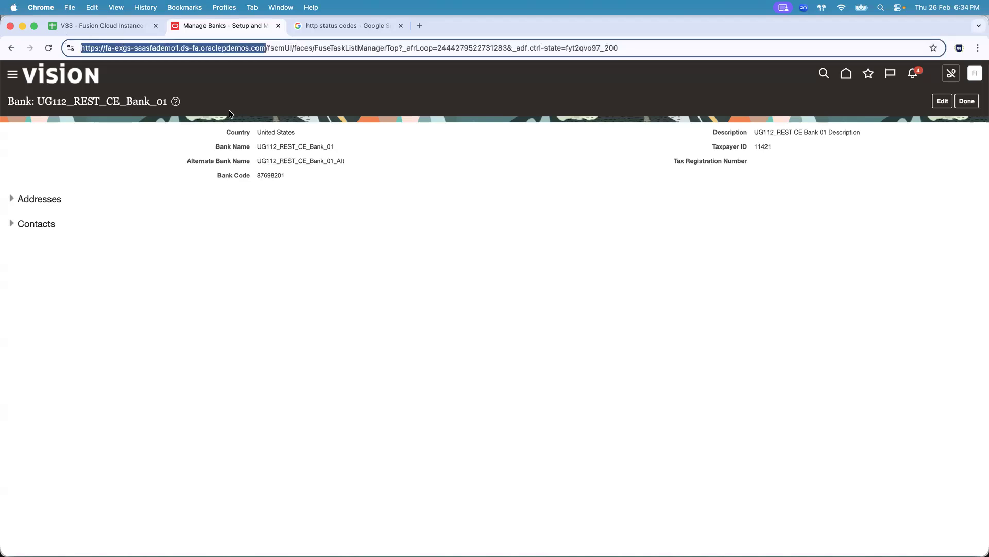
{"action": "key", "text": "super+Tab"}
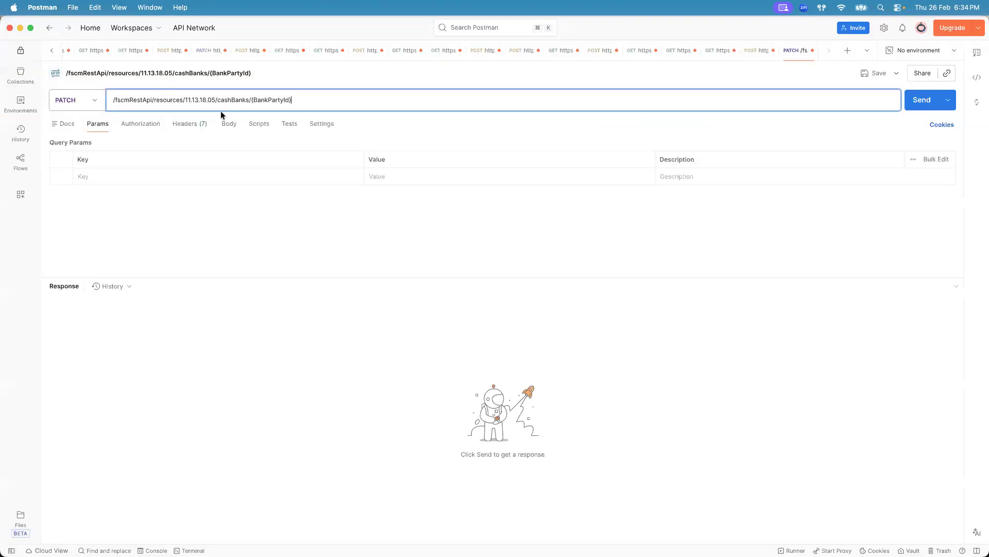
{"action": "left_click", "coordinate": [113, 101]}
{"action": "key", "text": "super+v"}
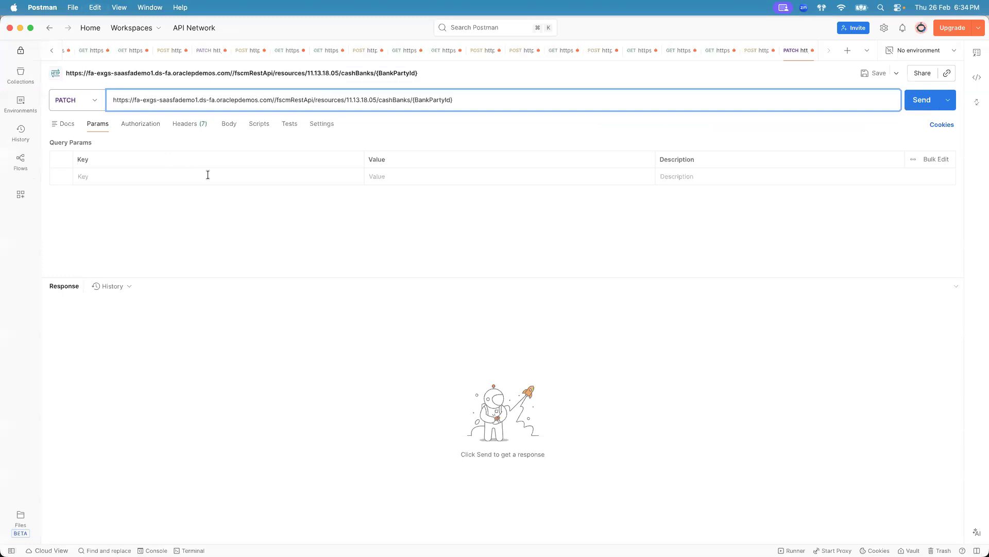
{"action": "left_click", "coordinate": [234, 212]}
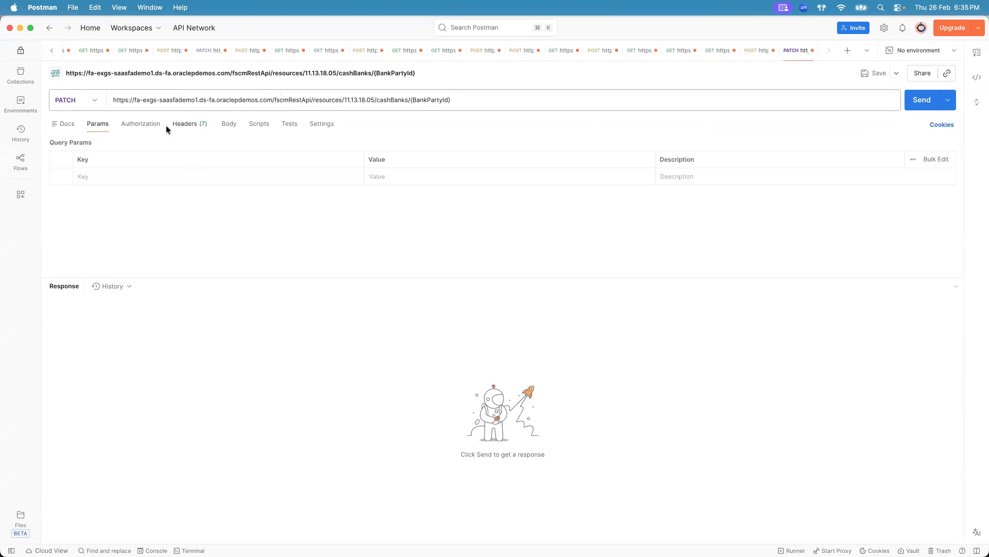
- Set the PATCH request's authorization type to Basic Auth
{"action": "left_click", "coordinate": [147, 126]}
{"action": "left_click", "coordinate": [229, 157]}
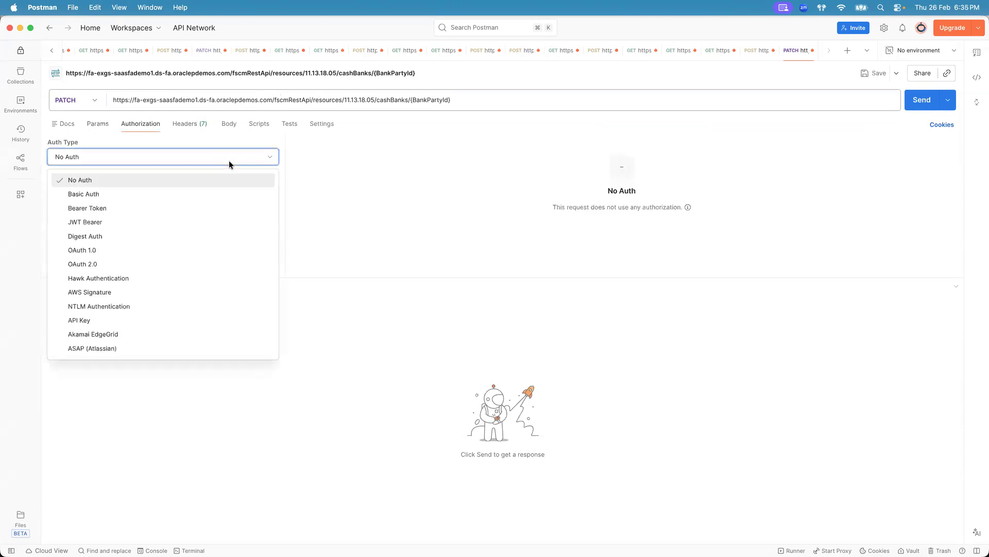
{"action": "left_click", "coordinate": [157, 195]}
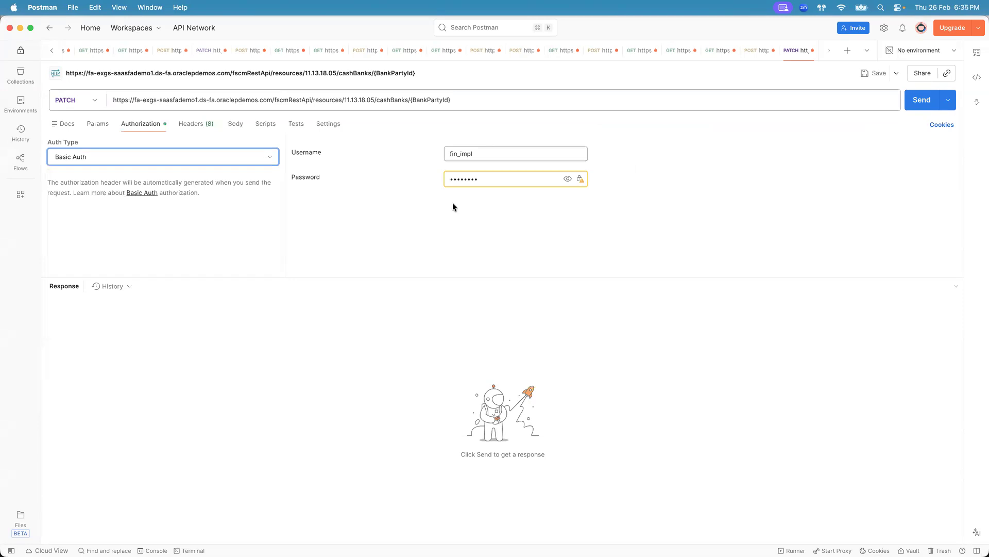
{"action": "left_click", "coordinate": [410, 103]}
{"action": "left_click", "coordinate": [470, 98], "text": "shift"}
{"action": "left_click", "coordinate": [757, 50]}
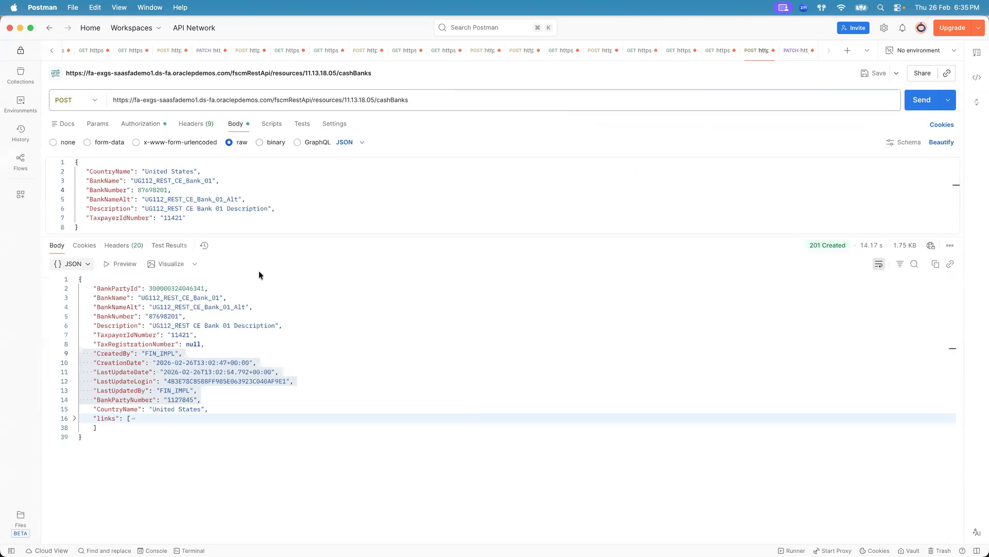
{"action": "double_click", "coordinate": [185, 288]}
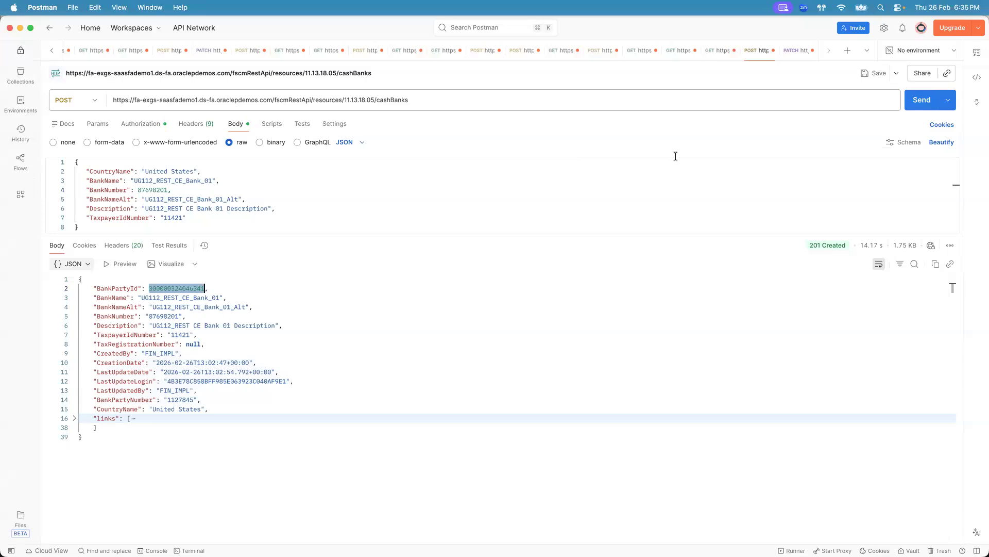
{"action": "left_click", "coordinate": [797, 50]}
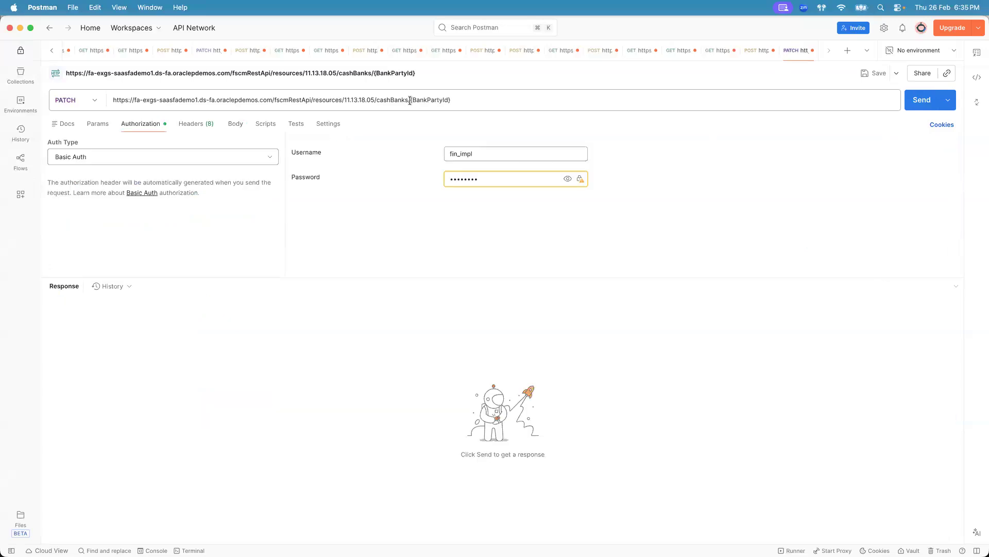
{"action": "left_click_drag", "start_coordinate": [410, 98], "coordinate": [463, 98]}
{"action": "key", "text": "super+v"}
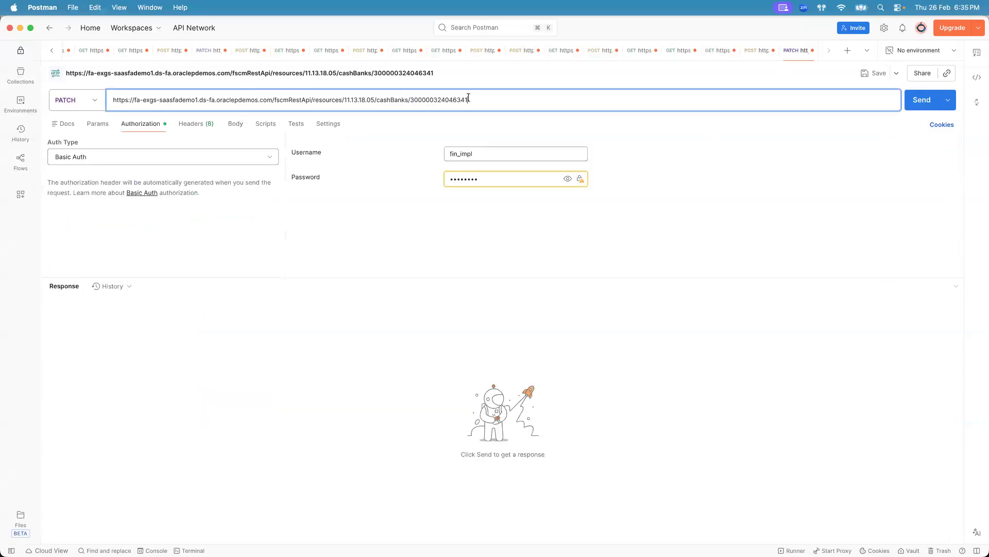
- Examine how the {BankPartyId} path parameter is used in the bank endpoints and in the PATCH URL
{"action": "key", "text": "super+Tab"}
{"action": "key", "text": "super+Tab"}
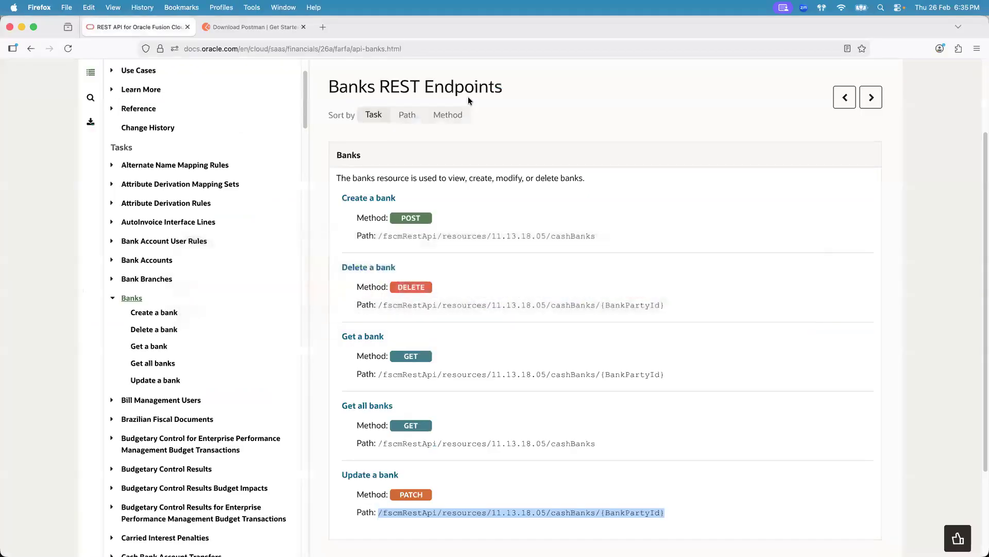
{"action": "left_click", "coordinate": [612, 451]}
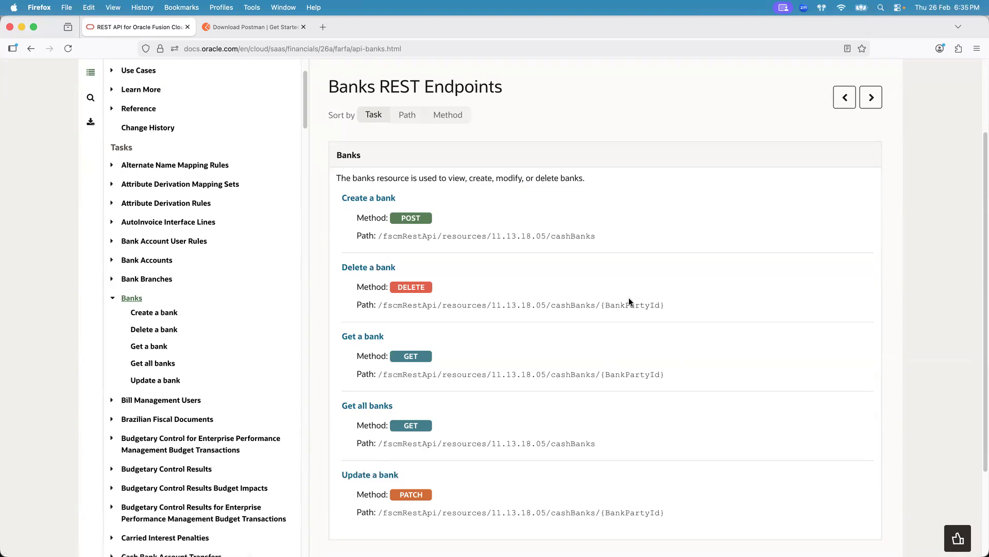
{"action": "left_click_drag", "start_coordinate": [596, 374], "coordinate": [668, 376]}
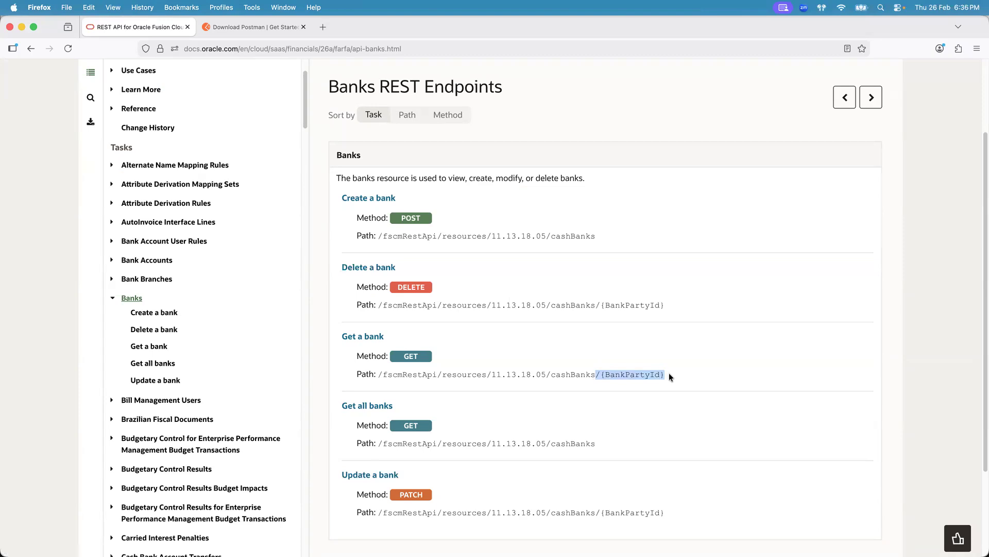
{"action": "left_click", "coordinate": [669, 376]}
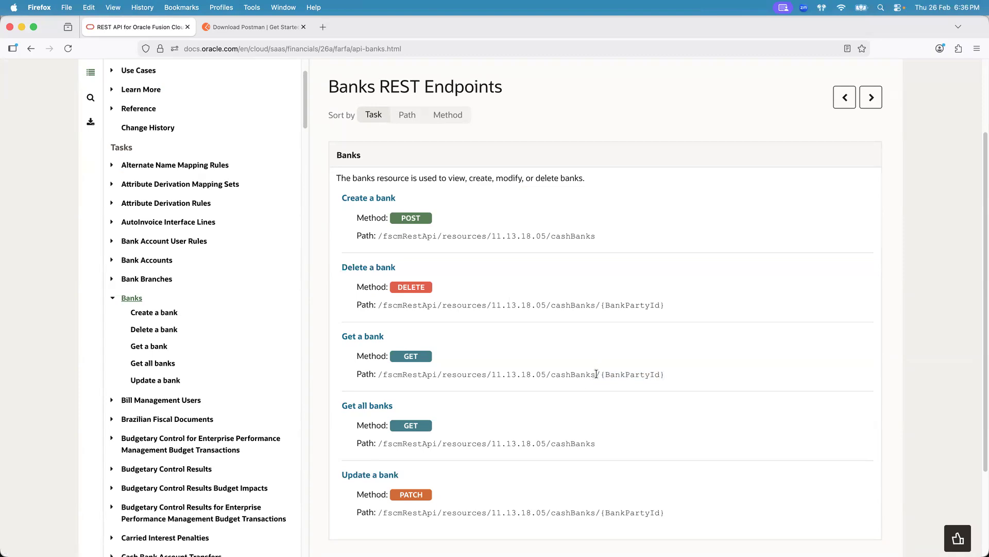
{"action": "mouse_move", "coordinate": [600, 374]}
{"action": "left_mouse_down"}
{"action": "mouse_move", "coordinate": [668, 376]}
{"action": "mouse_move", "coordinate": [596, 375]}
{"action": "left_mouse_up"}
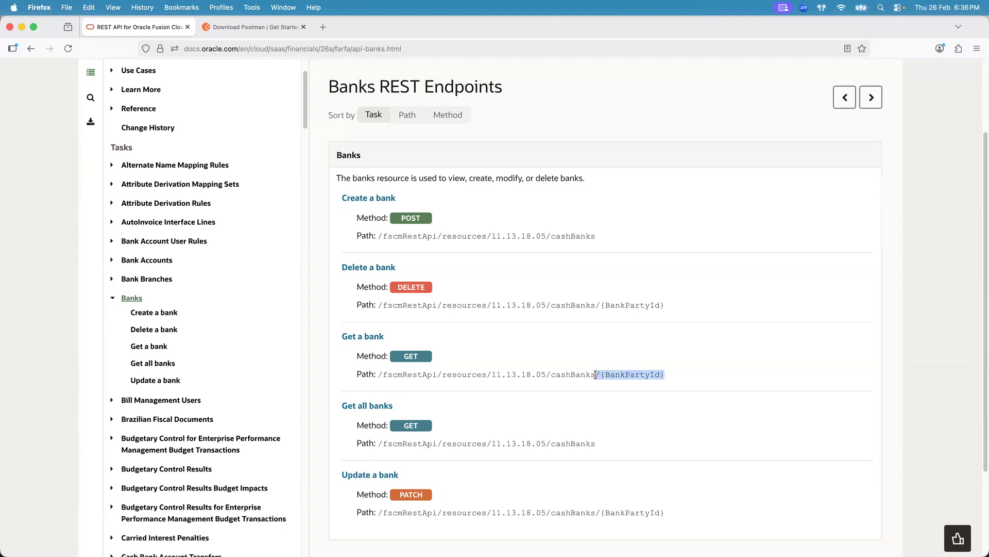
{"action": "left_click", "coordinate": [608, 303]}
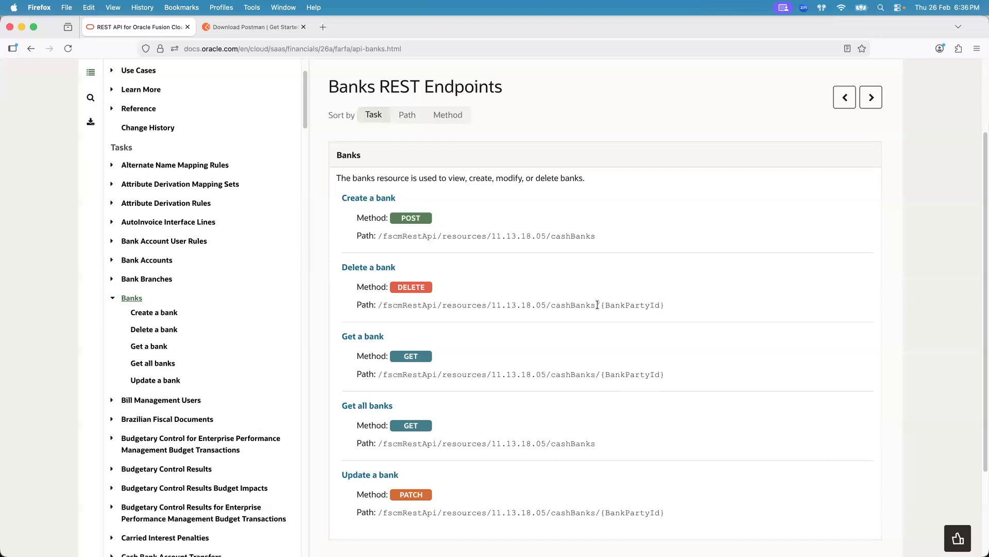
{"action": "key", "text": "super+Tab"}
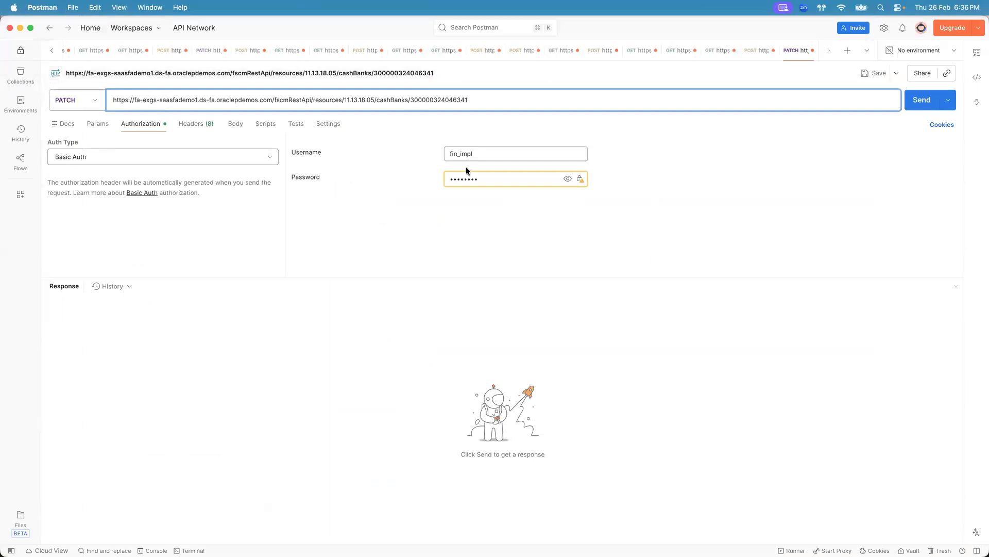
{"action": "double_click", "coordinate": [456, 99]}
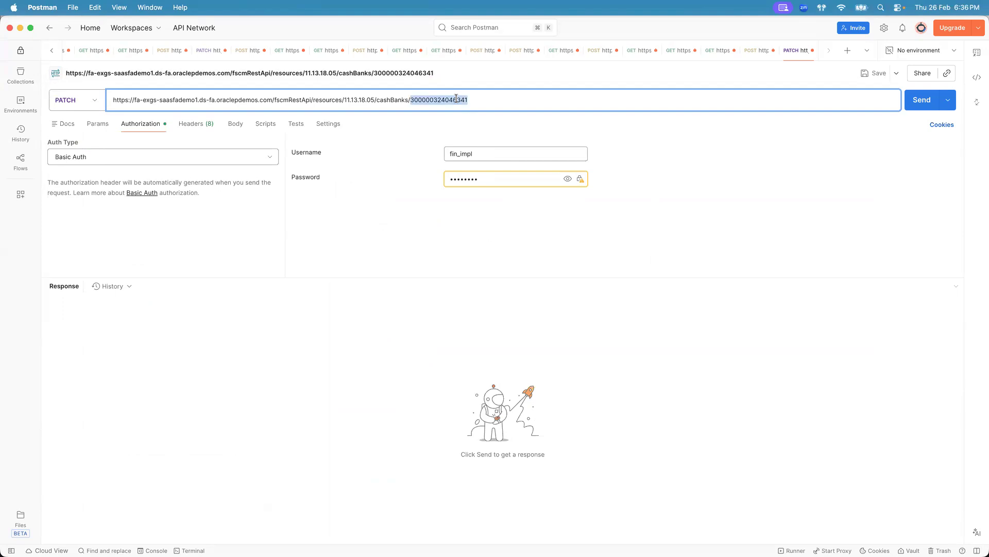
- Open the PATCH request's raw JSON body editor
{"action": "left_click", "coordinate": [235, 124]}
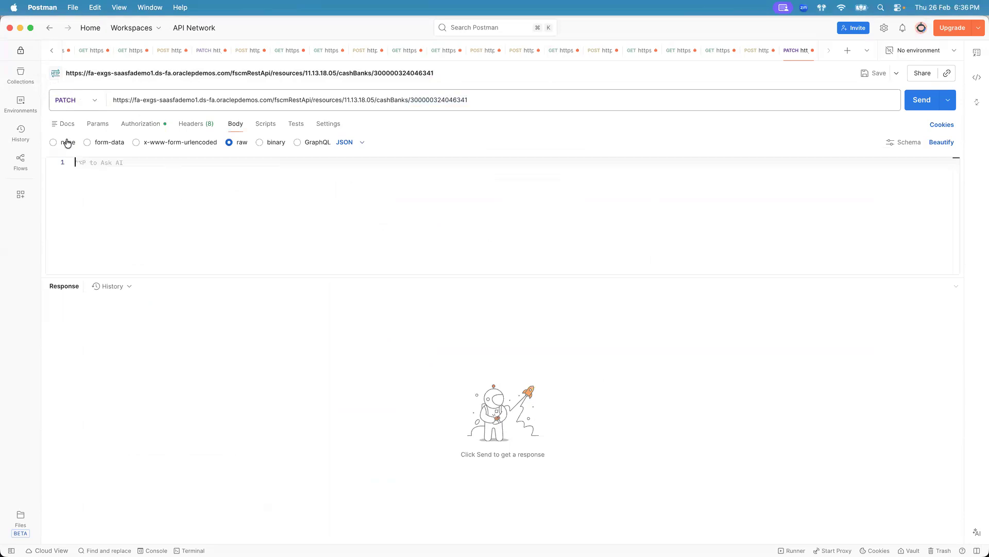
{"action": "left_click", "coordinate": [146, 211]}
{"action": "left_click_drag", "start_coordinate": [298, 277], "coordinate": [298, 299]}
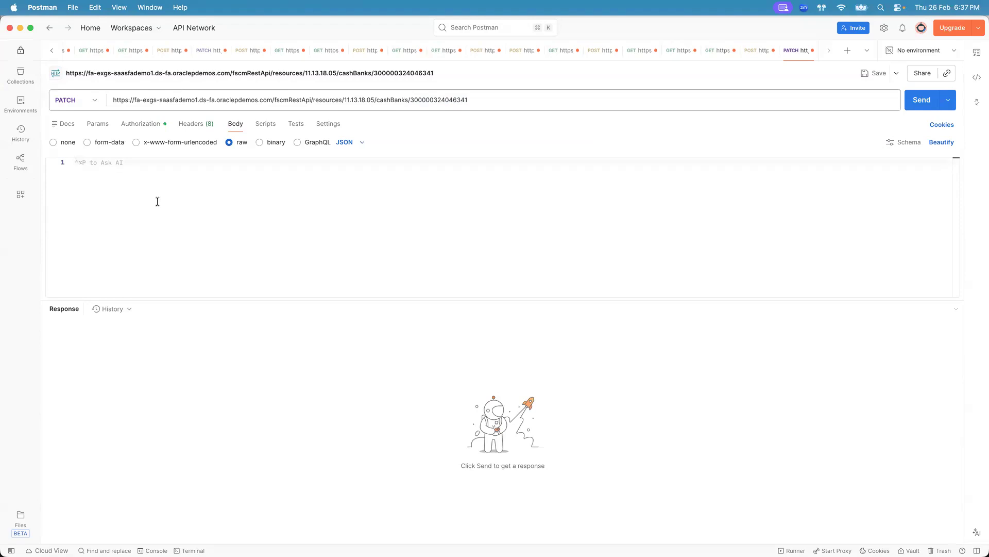
- Open the Update a bank documentation page and review its example request payload
{"action": "key", "text": "super+Tab"}
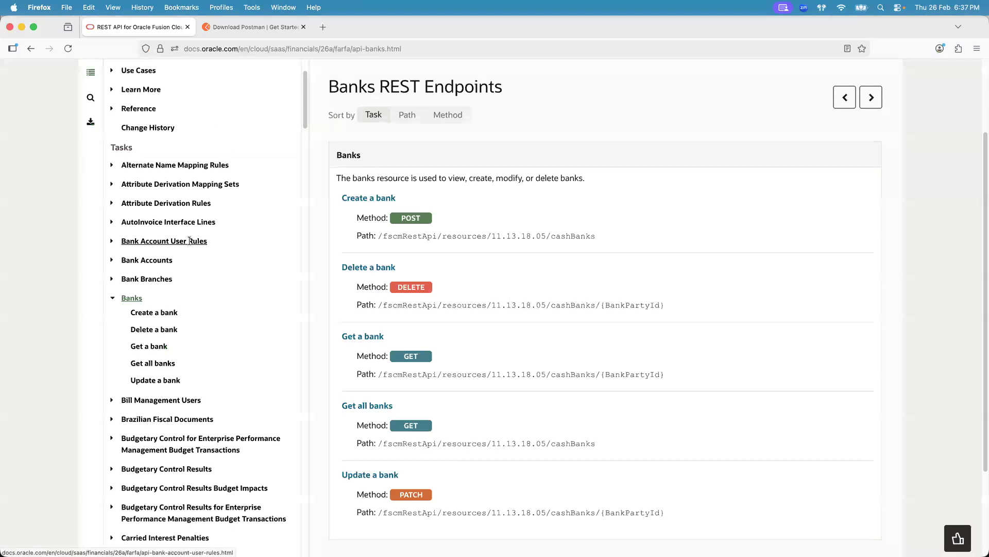
{"action": "left_click", "coordinate": [384, 474]}
{"action": "left_click_drag", "start_coordinate": [979, 139], "coordinate": [979, 445]}
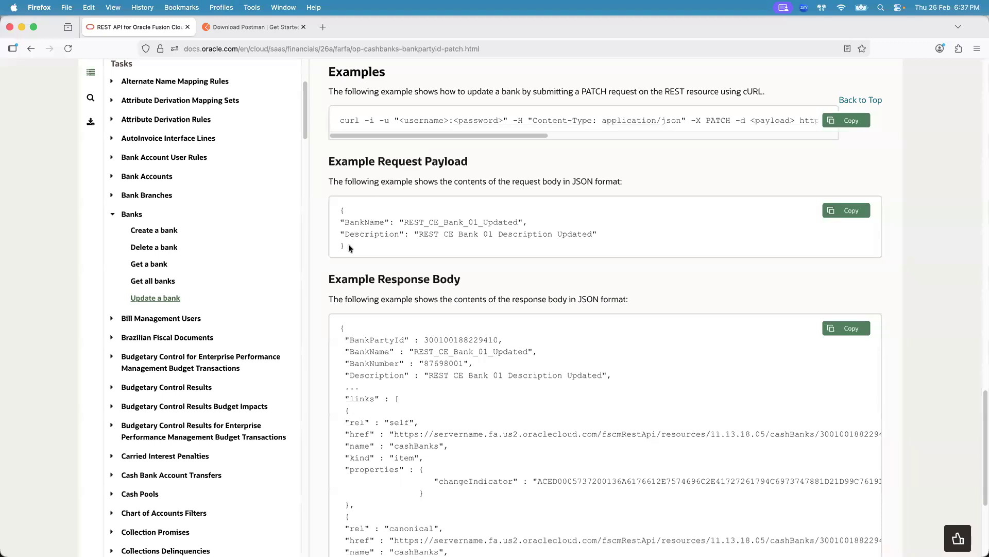
{"action": "left_click_drag", "start_coordinate": [349, 243], "coordinate": [340, 209]}
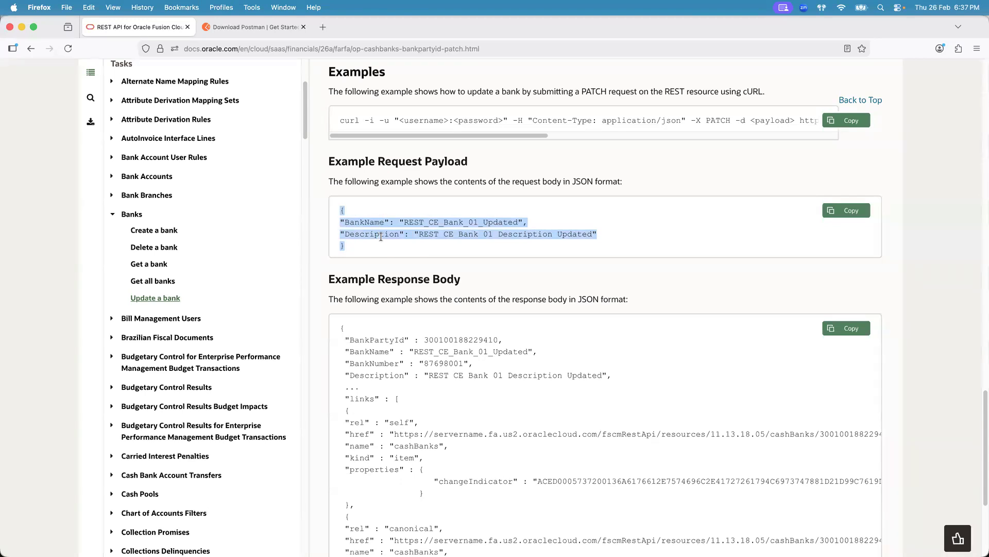
- Review the Update a bank request body schema source, including which fields are nullable
{"action": "left_click_drag", "start_coordinate": [978, 413], "coordinate": [974, 161]}
{"action": "left_click_drag", "start_coordinate": [328, 170], "coordinate": [395, 170]}
{"action": "left_click", "coordinate": [395, 170]}
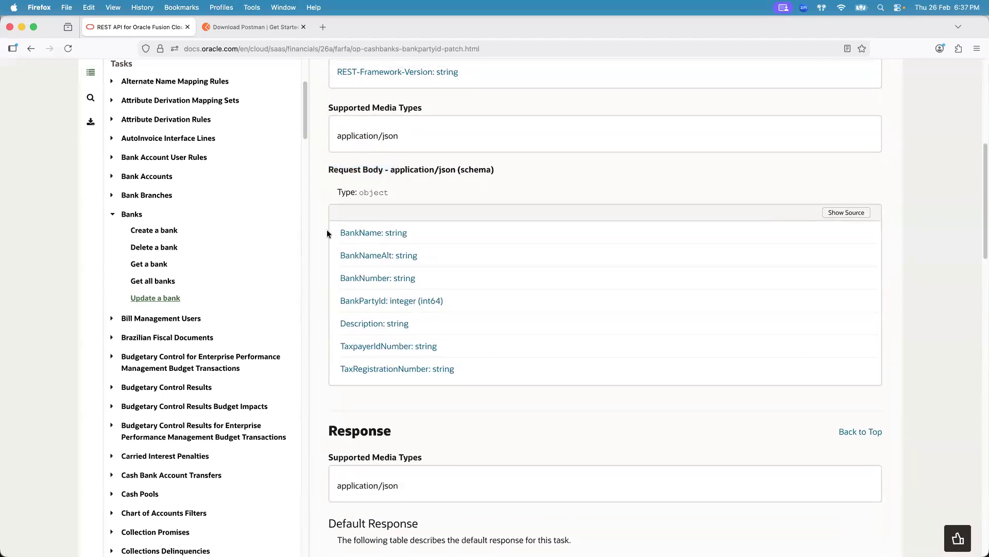
{"action": "left_click_drag", "start_coordinate": [324, 228], "coordinate": [494, 369]}
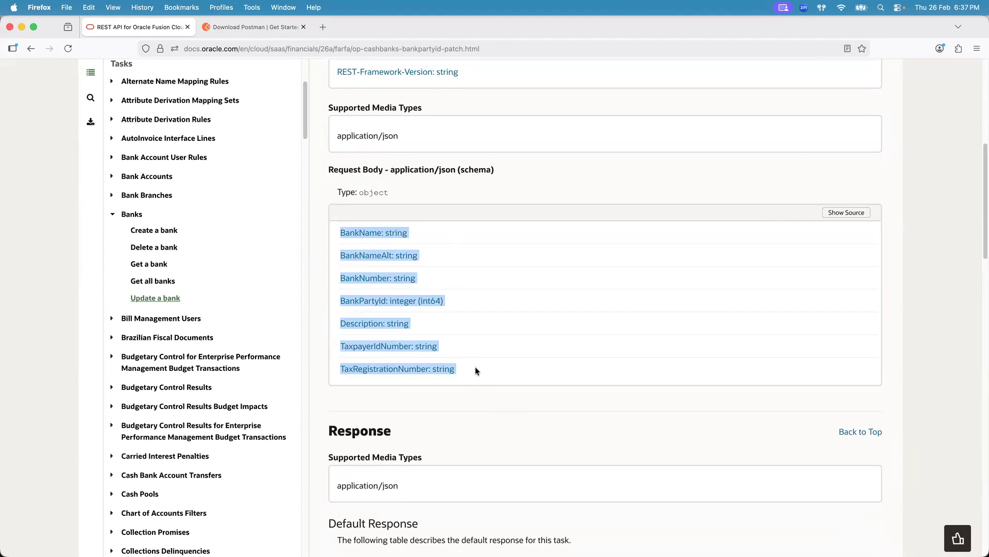
{"action": "left_click", "coordinate": [846, 212]}
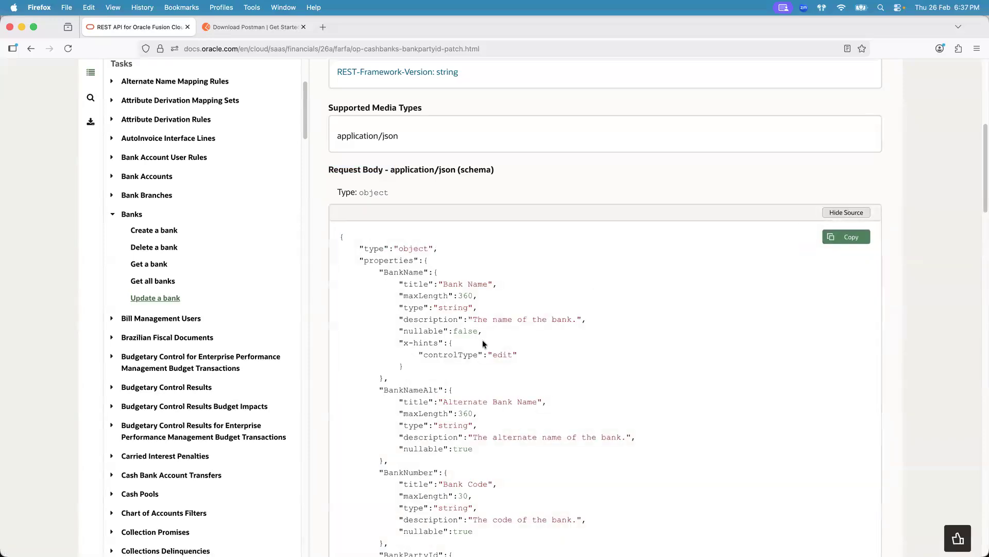
{"action": "left_click_drag", "start_coordinate": [404, 330], "coordinate": [491, 331]}
{"action": "left_click_drag", "start_coordinate": [419, 449], "coordinate": [464, 451]}
{"action": "left_click", "coordinate": [425, 446]}
{"action": "left_click_drag", "start_coordinate": [477, 449], "coordinate": [423, 449]}
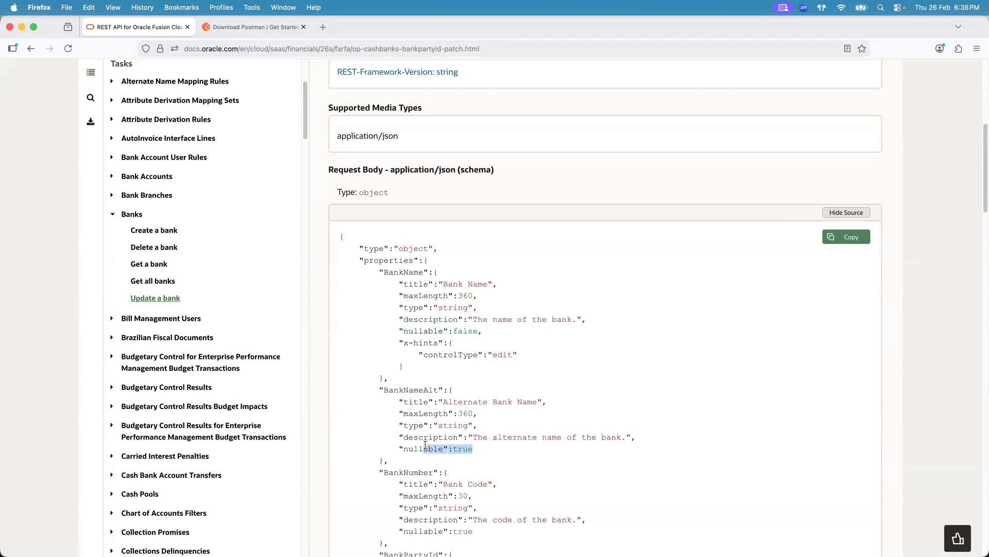
{"action": "left_click", "coordinate": [431, 394]}
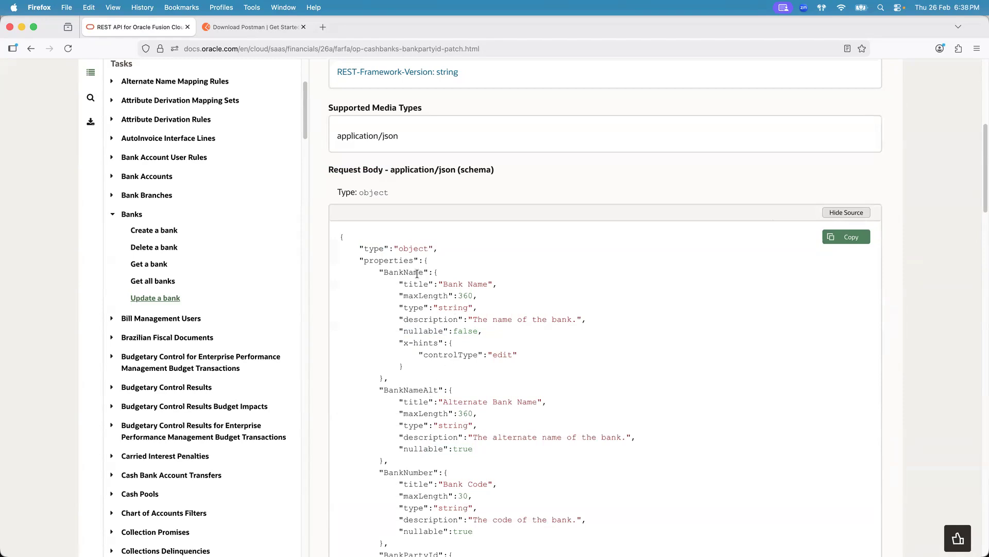
- Collapse the schema source and re-examine the Update a bank example request payload
{"action": "left_click_drag", "start_coordinate": [429, 331], "coordinate": [479, 332]}
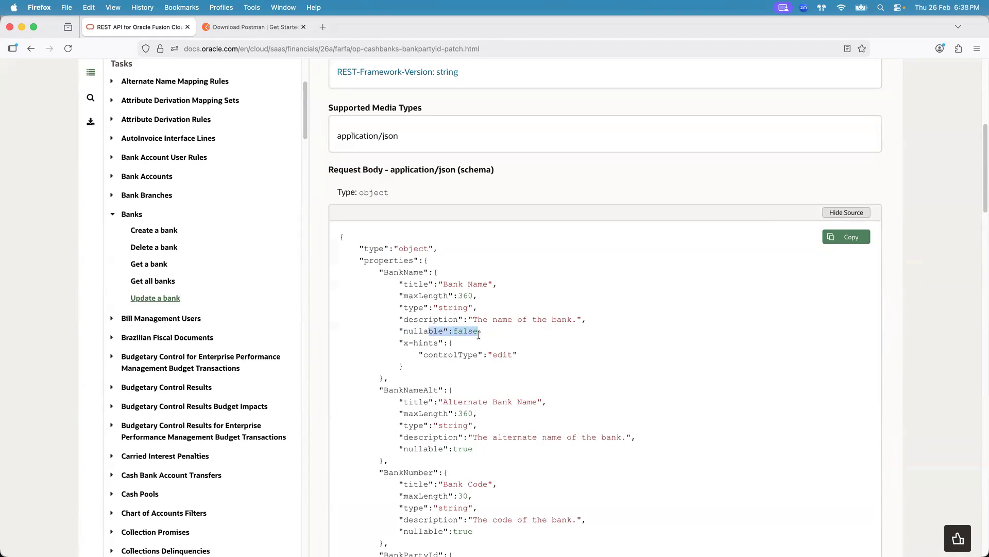
{"action": "left_click", "coordinate": [835, 216]}
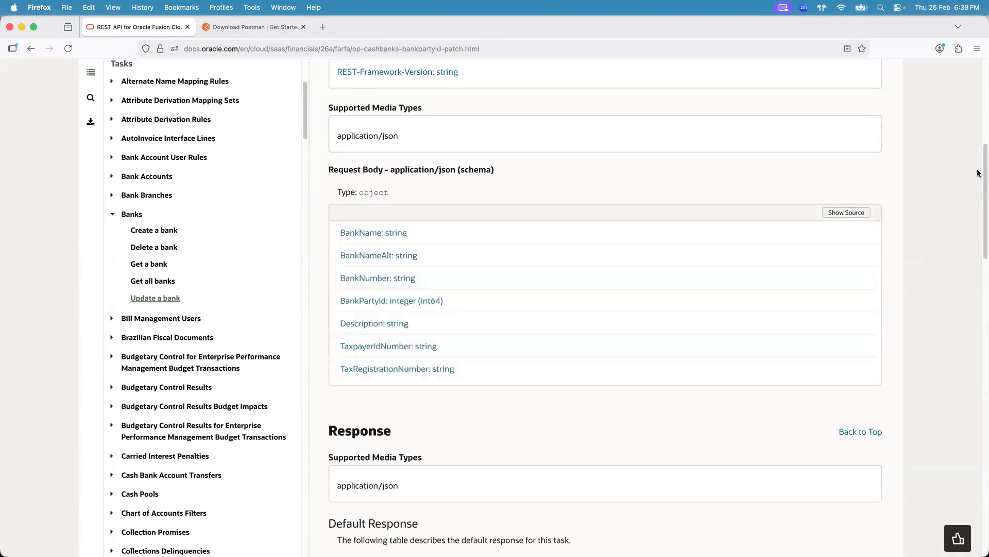
{"action": "left_click_drag", "start_coordinate": [978, 174], "coordinate": [977, 377]}
{"action": "left_click_drag", "start_coordinate": [359, 407], "coordinate": [341, 368]}
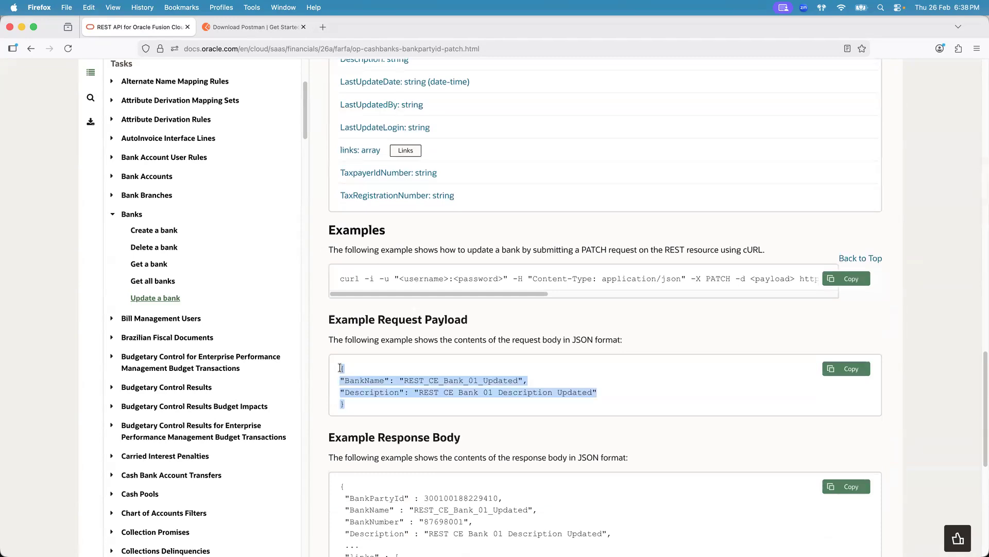
{"action": "left_click_drag", "start_coordinate": [979, 360], "coordinate": [967, 169]}
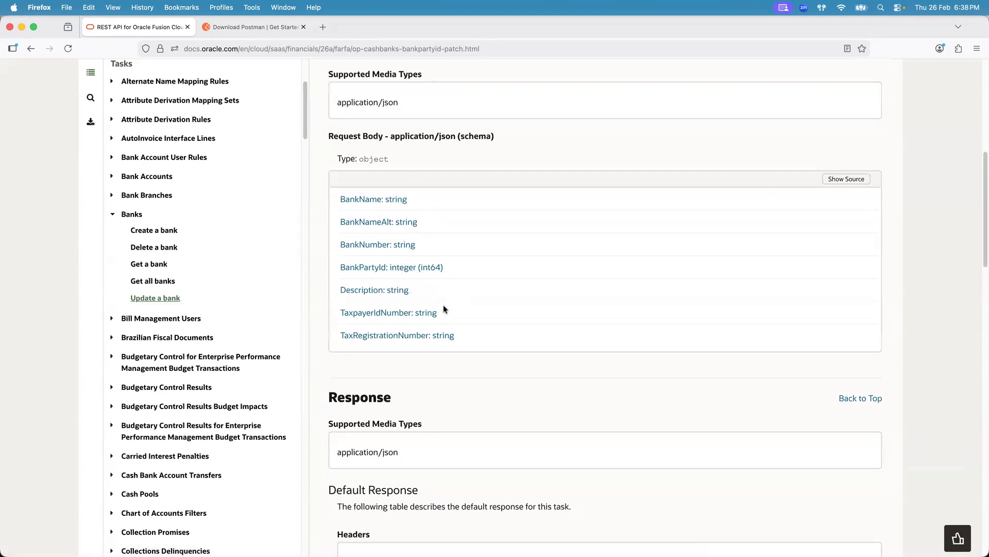
- Delete the BankName entry from the PATCH request body, after checking the bank's current details in Fusion
{"action": "key", "text": "super+Tab"}
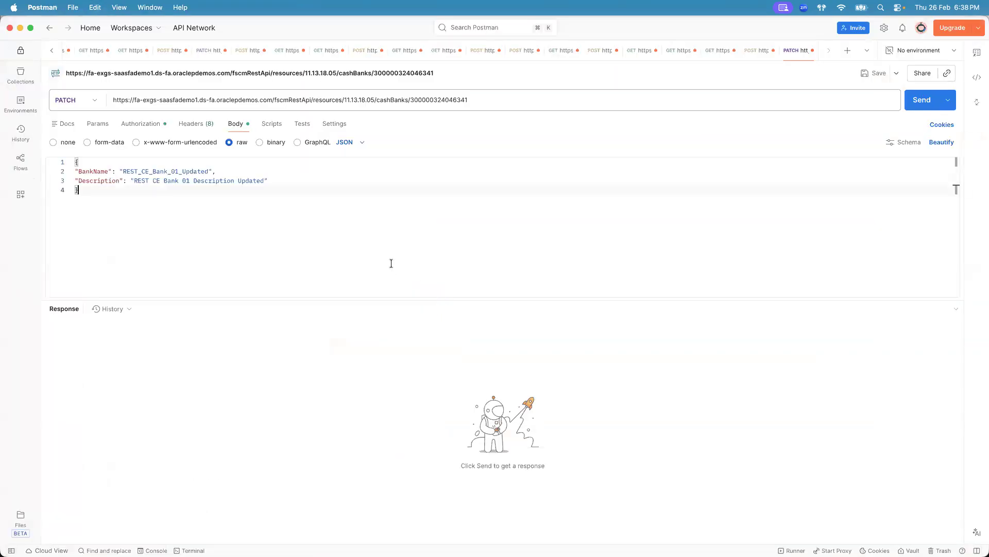
{"action": "left_click", "coordinate": [76, 171]}
{"action": "left_click", "coordinate": [228, 171], "text": "shift"}
{"action": "key", "text": "super+Tab"}
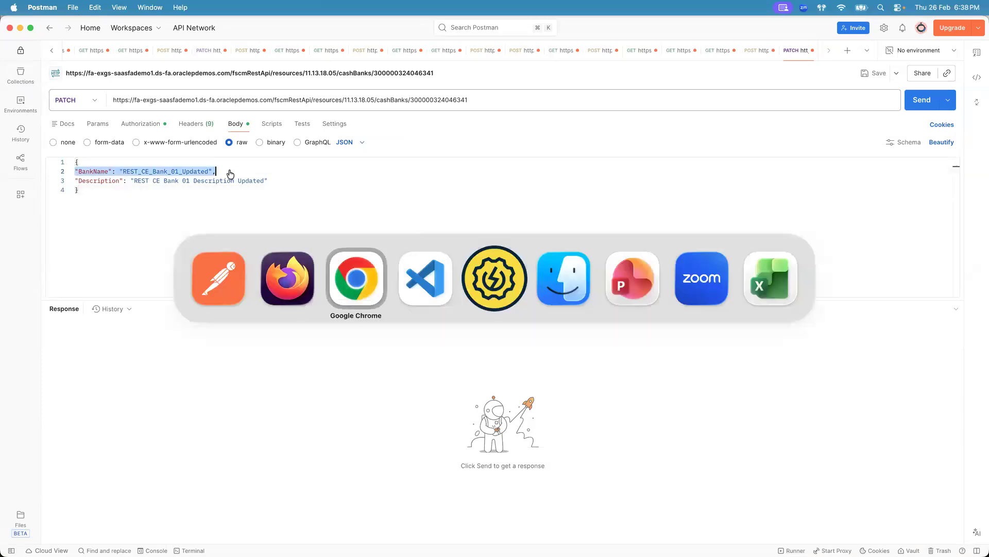
{"action": "left_click", "coordinate": [326, 151]}
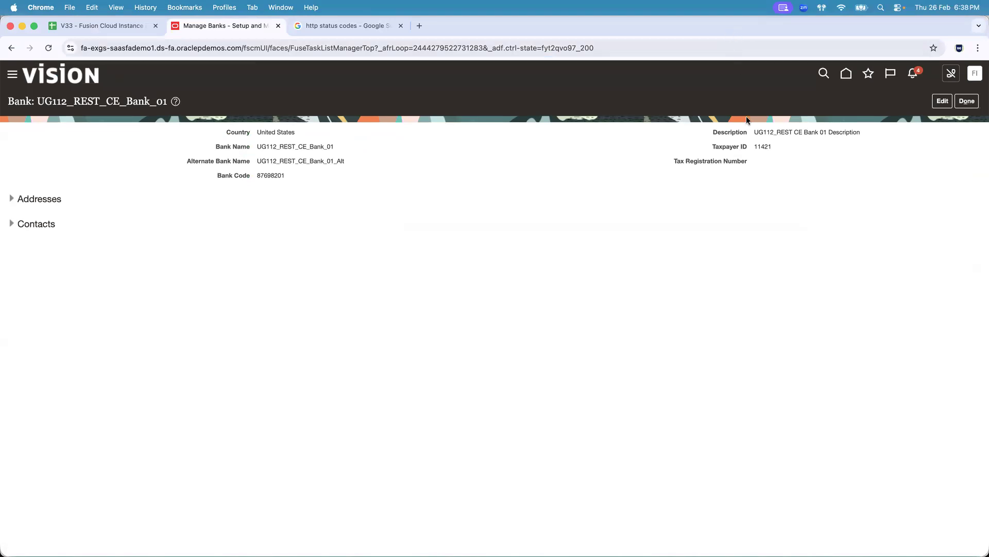
{"action": "key", "text": "super+Tab"}
{"action": "key", "text": "BackSpace"}
{"action": "key", "text": "BackSpace"}
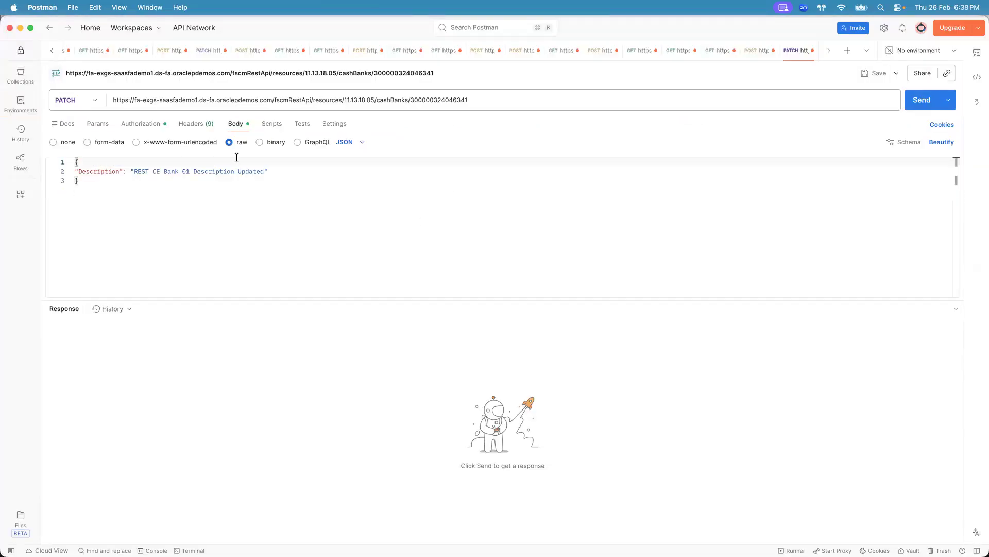
- Set the Description value in the PATCH body to Updated desc UG112
{"action": "double_click", "coordinate": [135, 171]}
{"action": "left_click", "coordinate": [238, 171], "text": "shift"}
{"action": "key", "text": "BackSpace"}
{"action": "key", "text": "BackSpace"}
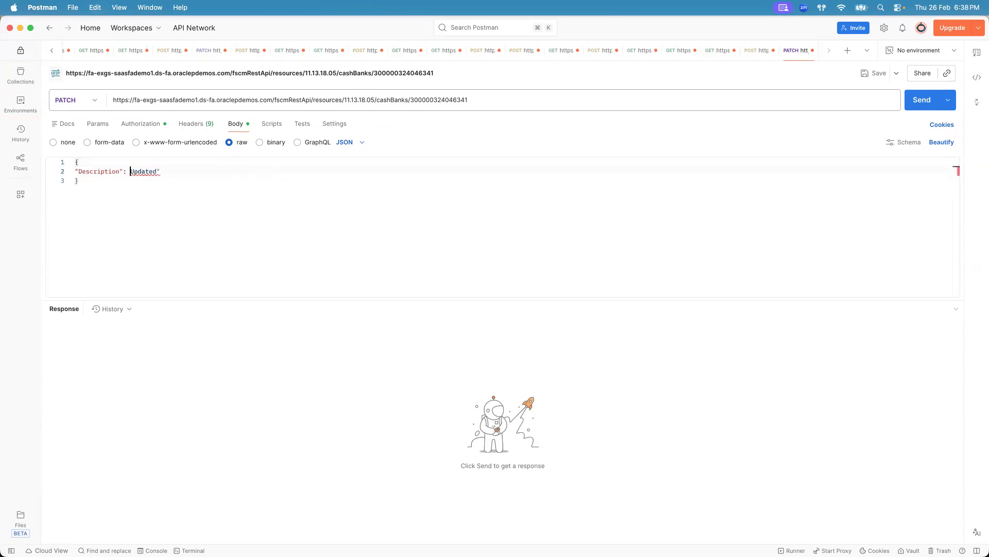
{"action": "type", "text": "\""}
{"action": "key", "text": "Right"}
{"action": "key", "text": "Right"}
{"action": "key", "text": "Right"}
{"action": "key", "text": "Right"}
{"action": "key", "text": "Right"}
{"action": "key", "text": "Right"}
{"action": "key", "text": "Right"}
{"action": "type", "text": "desc"}
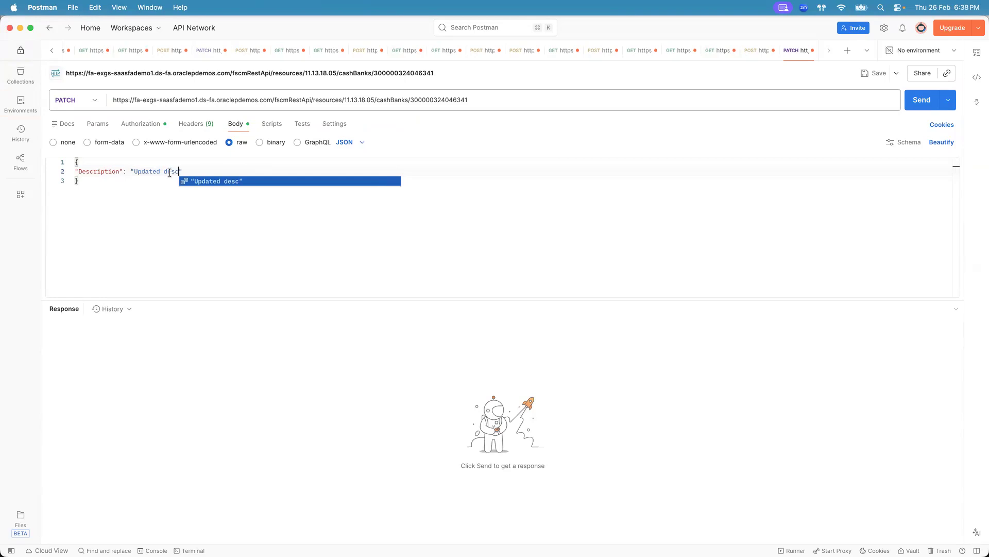
{"action": "type", "text": " UG112"}
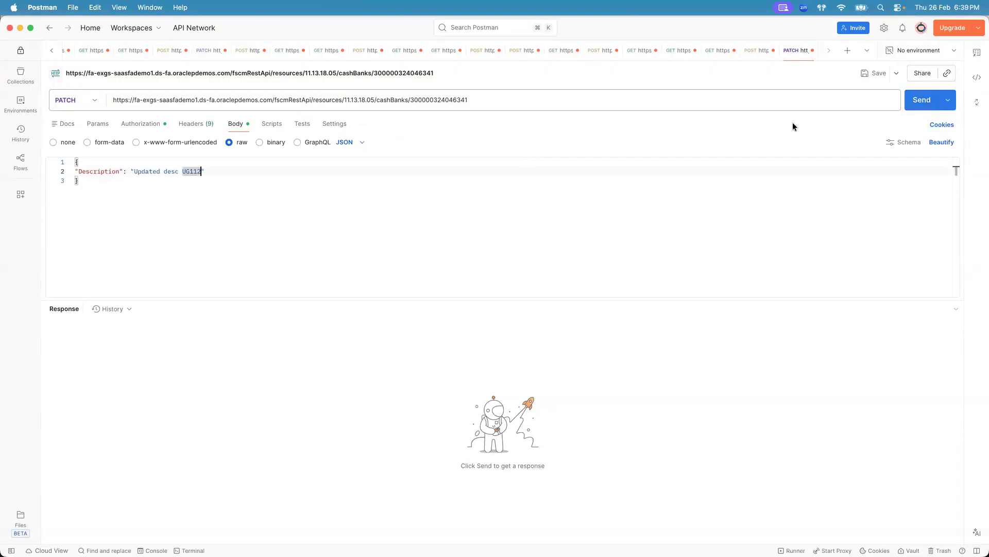
- Send the PATCH request and review the returned bank fields, including Description
{"action": "left_click", "coordinate": [923, 100]}
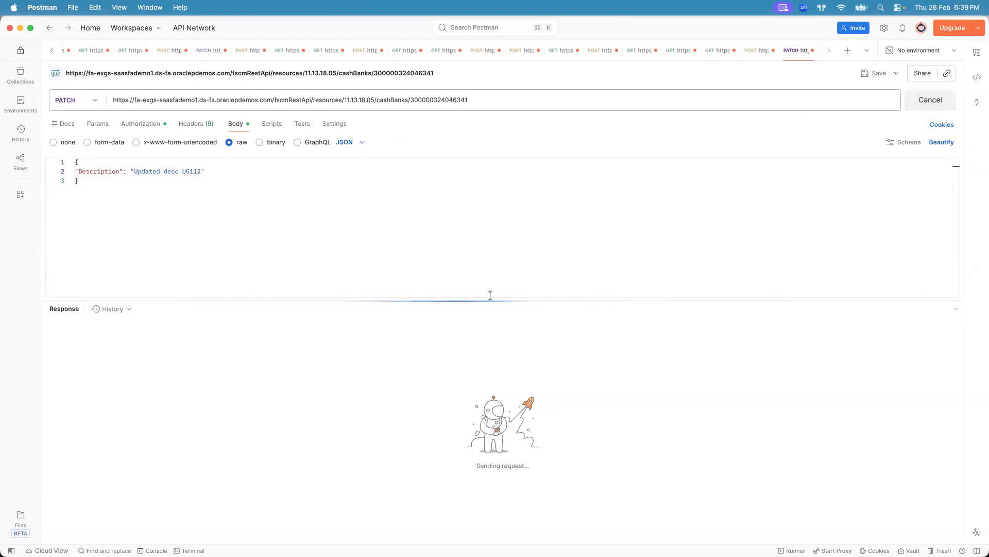
{"action": "left_click_drag", "start_coordinate": [491, 298], "coordinate": [497, 205]}
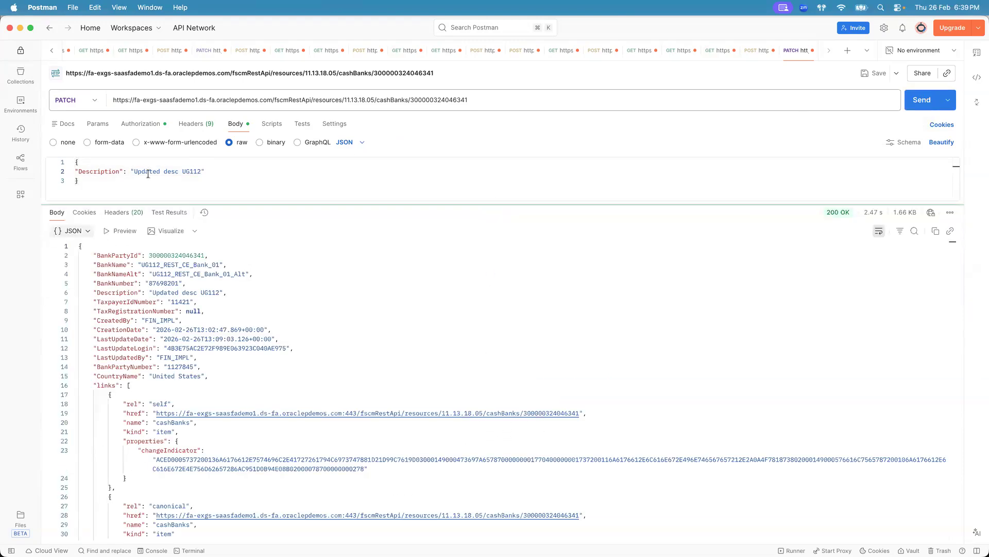
{"action": "left_click", "coordinate": [76, 388]}
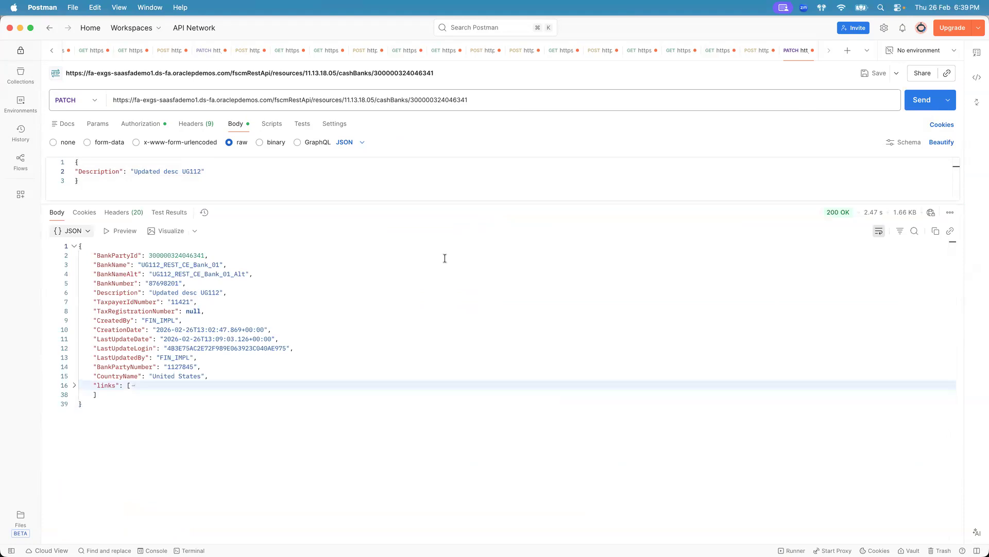
{"action": "mouse_move", "coordinate": [846, 215]}
{"action": "left_click_drag", "start_coordinate": [93, 255], "coordinate": [249, 359]}
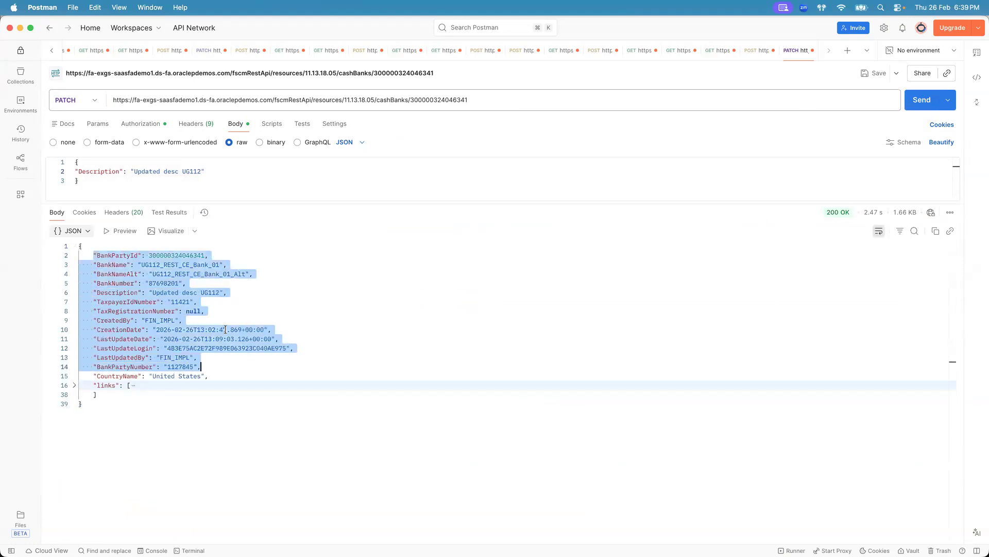
{"action": "left_click", "coordinate": [204, 293]}
{"action": "left_click_drag", "start_coordinate": [94, 292], "coordinate": [226, 292]}
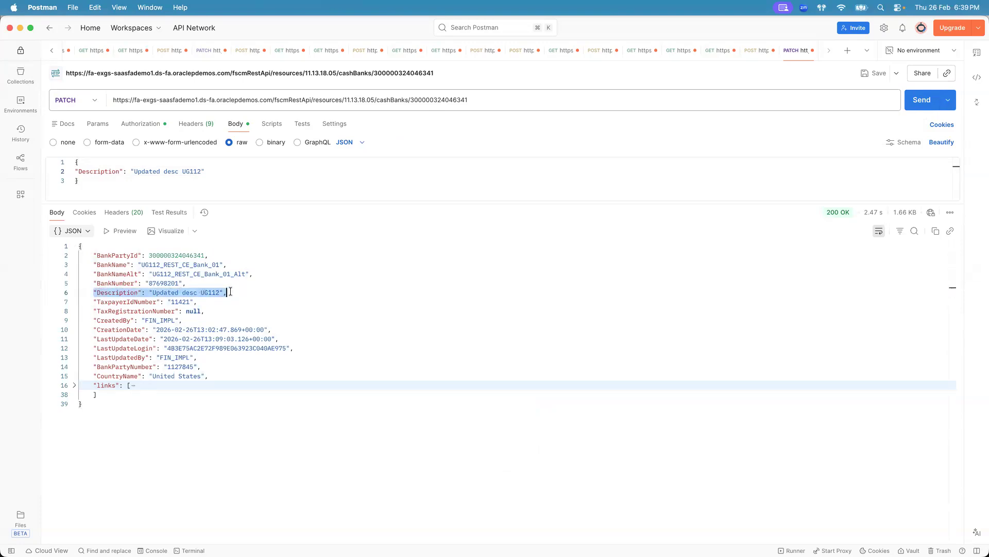
{"action": "left_click", "coordinate": [230, 291]}
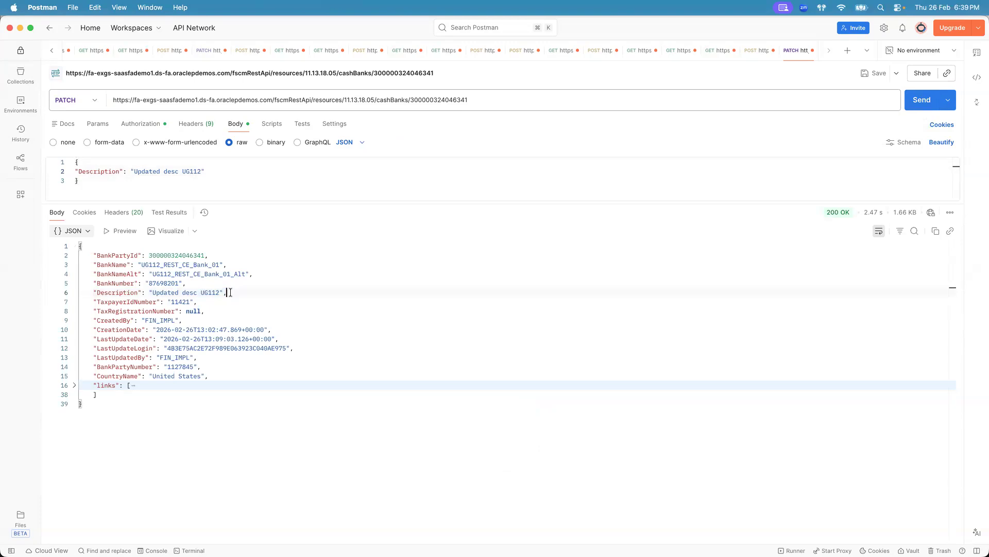
- Re-run the Manage Banks search for UG112_REST_CE_Bank_01 and open the bank to check its description
{"action": "key", "text": "super+Tab"}
{"action": "left_click", "coordinate": [967, 101]}
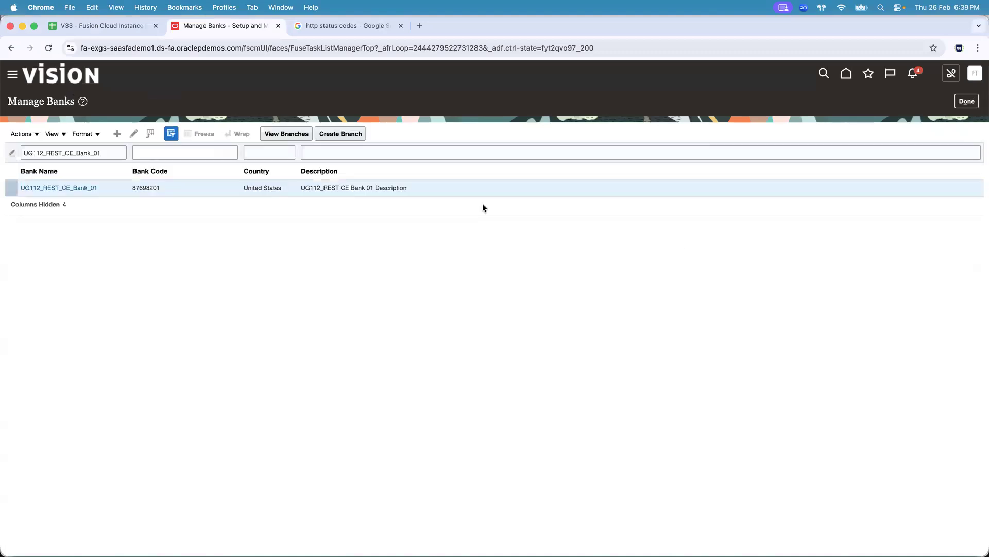
{"action": "left_click", "coordinate": [120, 153]}
{"action": "key", "text": "BackSpace"}
{"action": "type", "text": "1"}
{"action": "key", "text": "Return"}
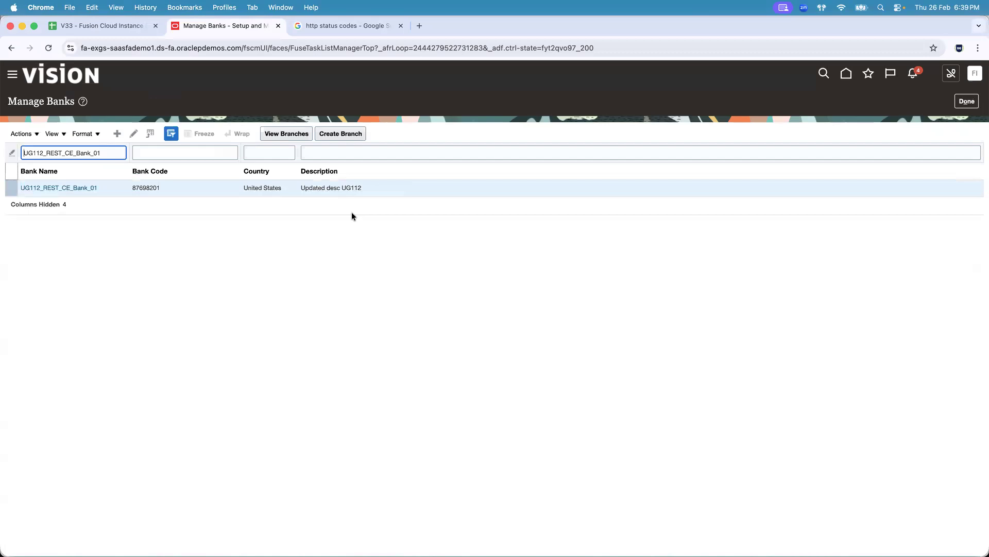
{"action": "left_click", "coordinate": [82, 188]}
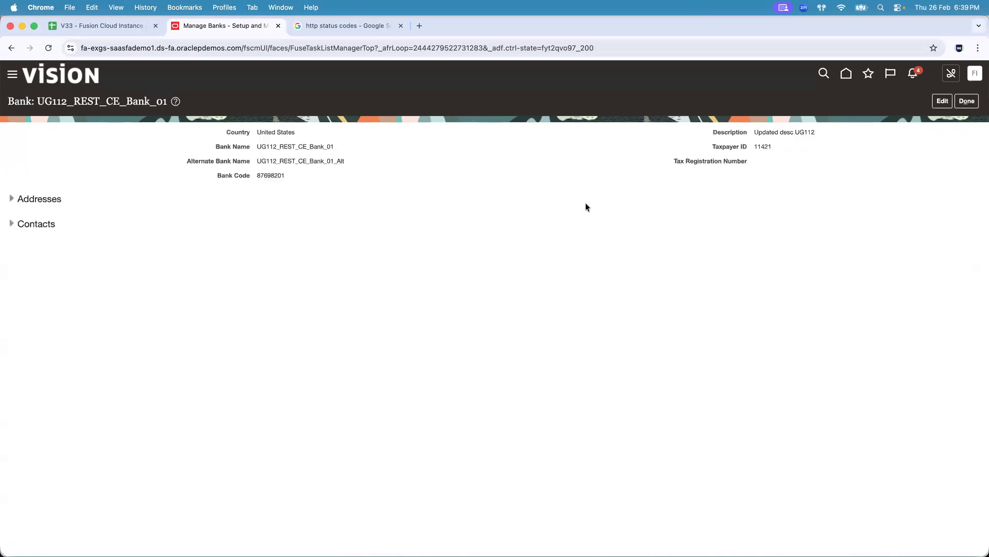
- Open the Banks REST endpoints overview and highlight the Delete a bank endpoint
{"action": "key", "text": "super+Tab"}
{"action": "key", "text": "super+Tab"}
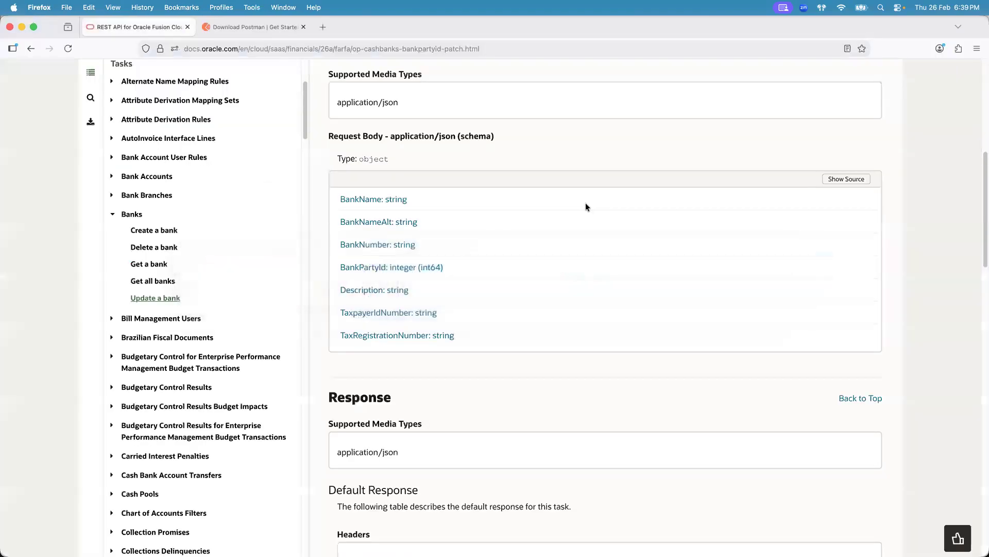
{"action": "left_click", "coordinate": [132, 214]}
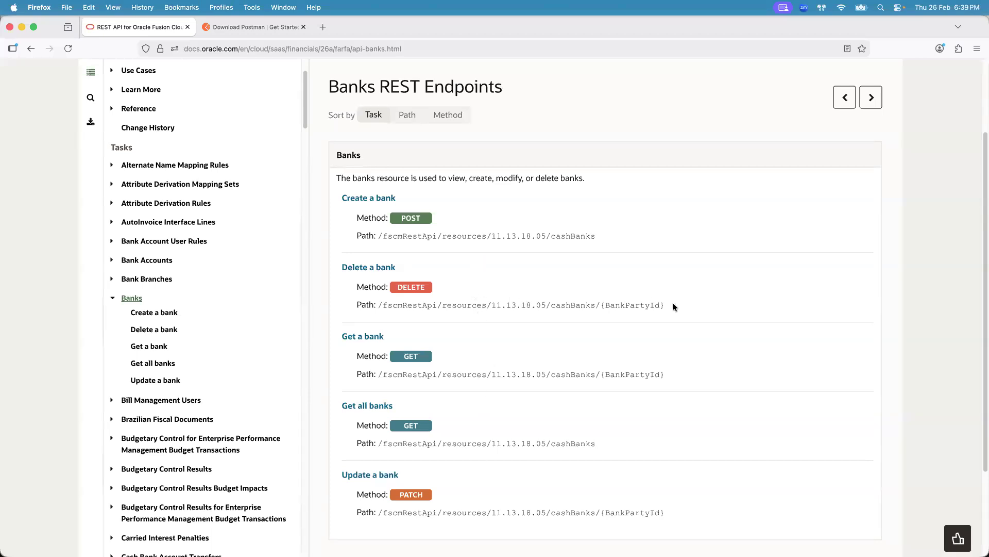
{"action": "left_click_drag", "start_coordinate": [670, 305], "coordinate": [338, 267]}
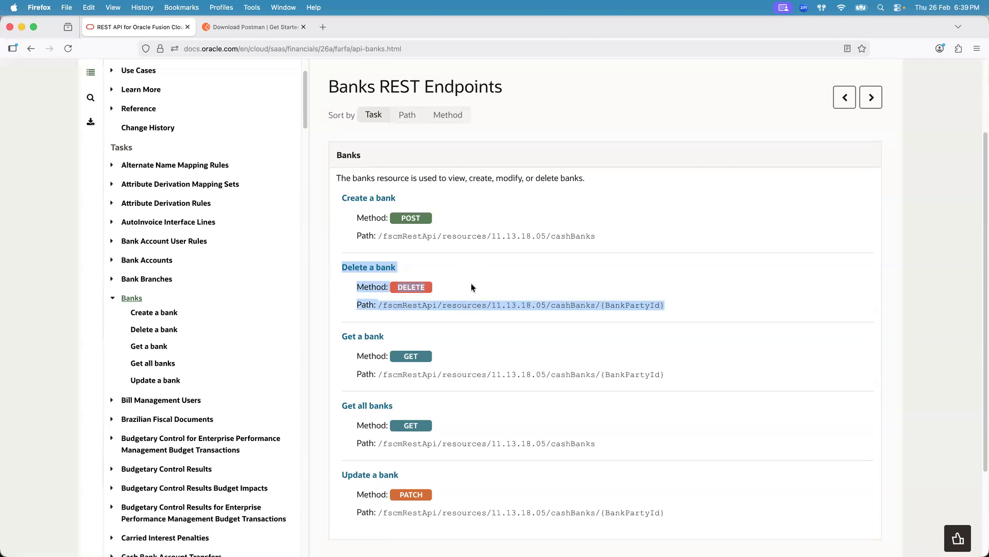
- Close the bank details page in Fusion to return to the Manage Banks list
{"action": "key", "text": "super+Tab"}
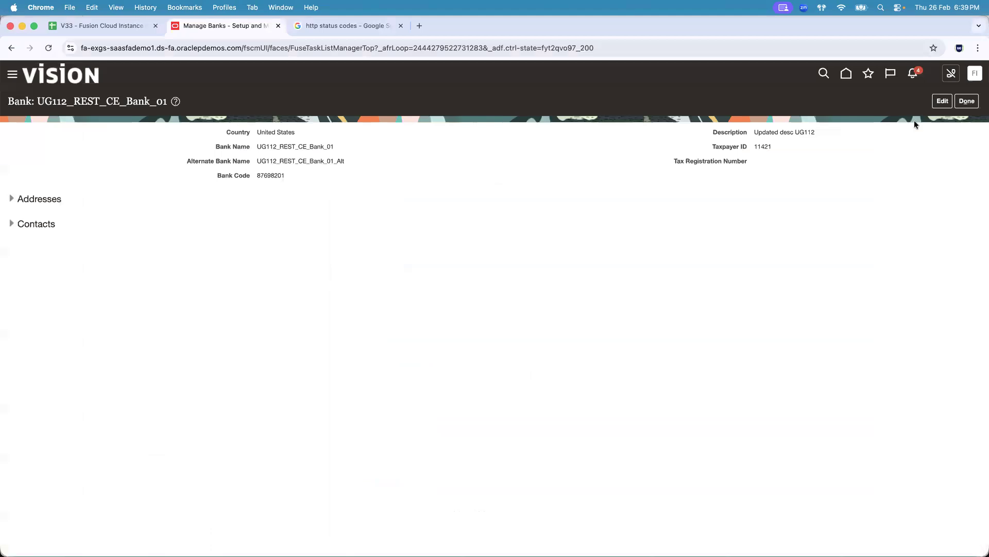
{"action": "left_click", "coordinate": [967, 101]}
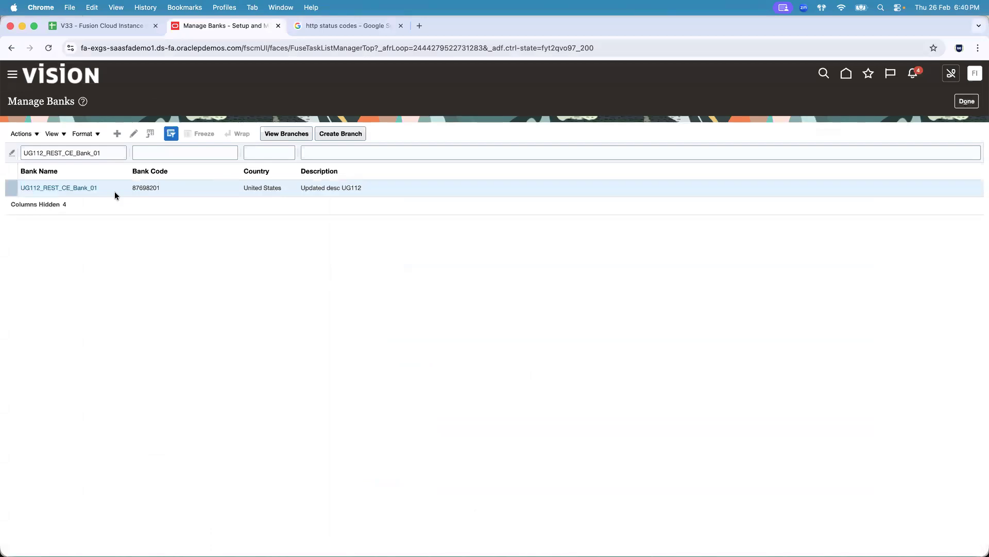
{"action": "key", "text": "super+Tab"}
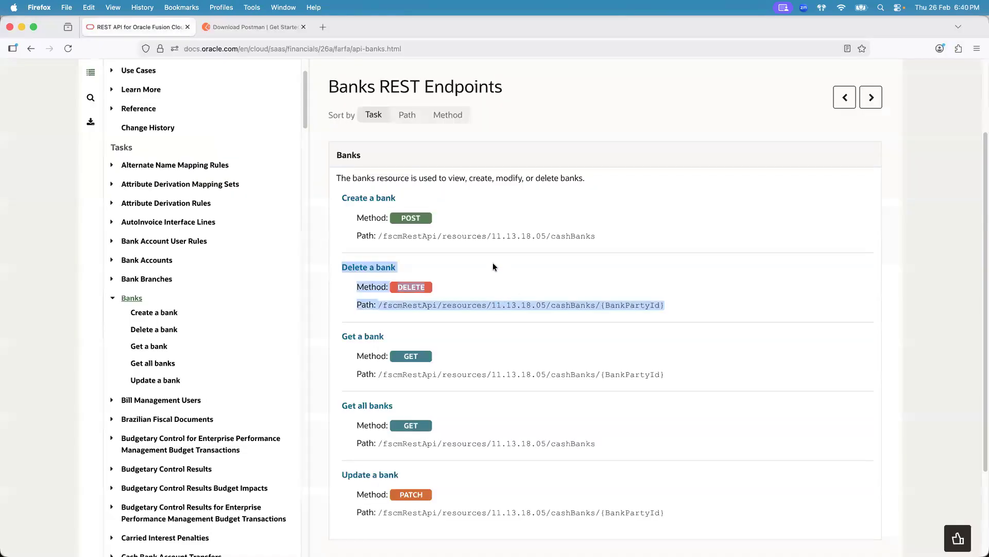
{"action": "left_click", "coordinate": [523, 261]}
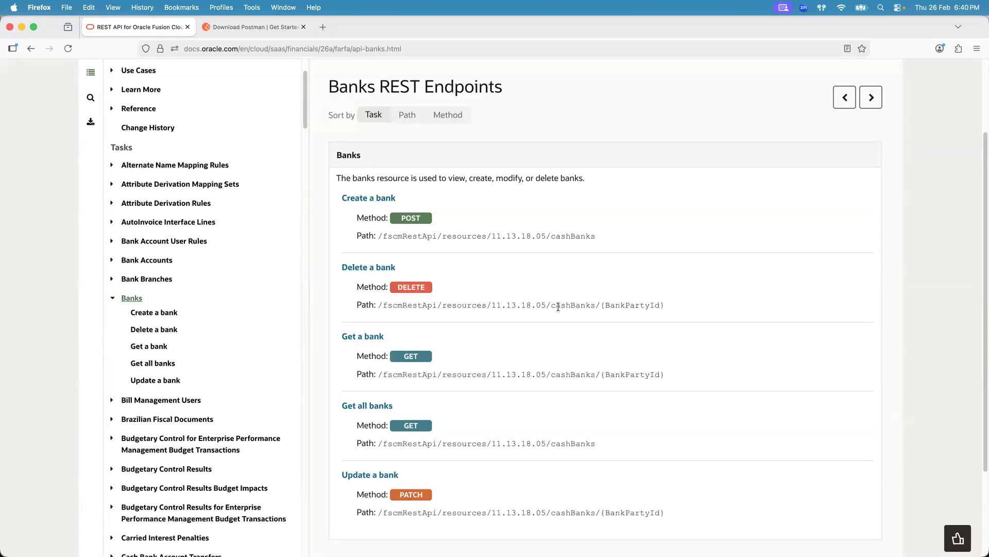
{"action": "key", "text": "super+space"}
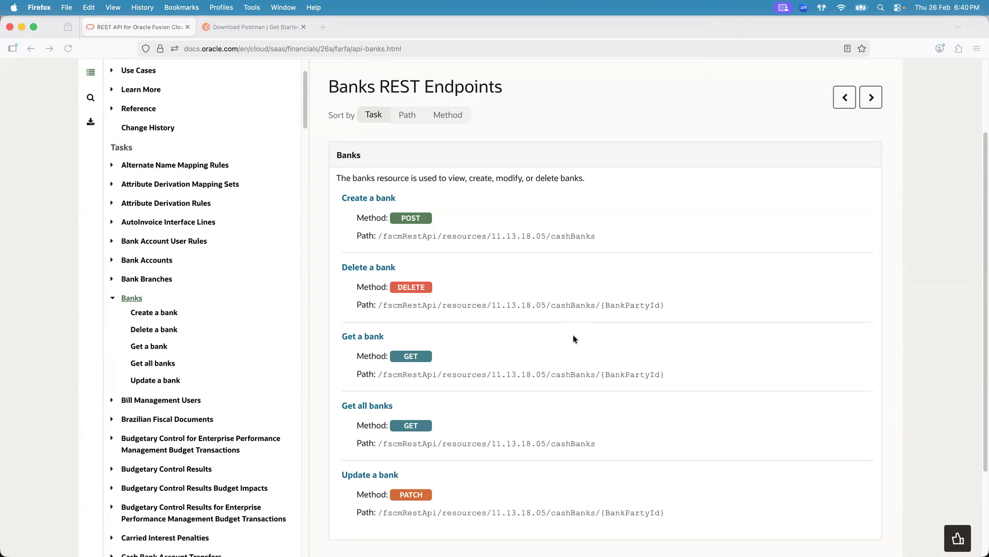
{"action": "left_click", "coordinate": [524, 375]}
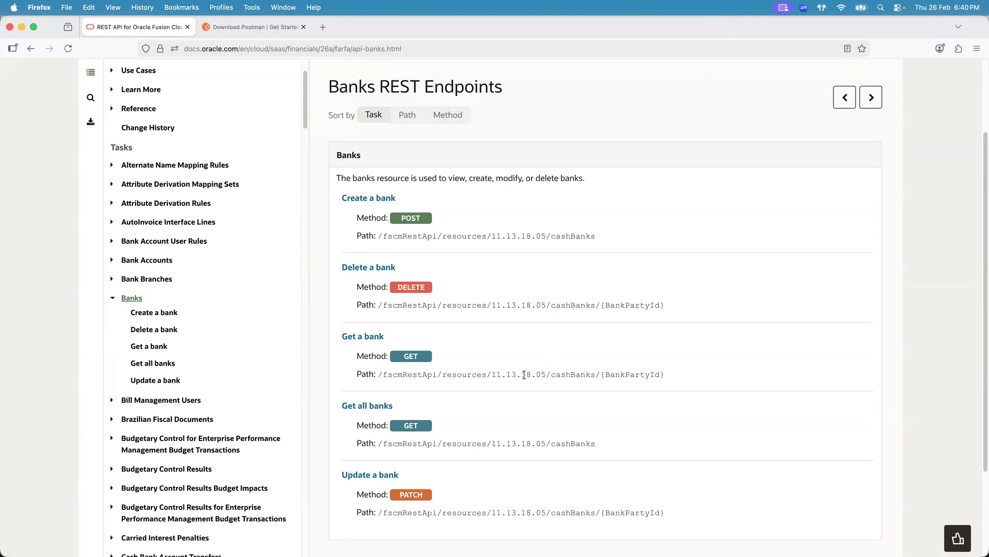
{"action": "key", "text": "super+space"}
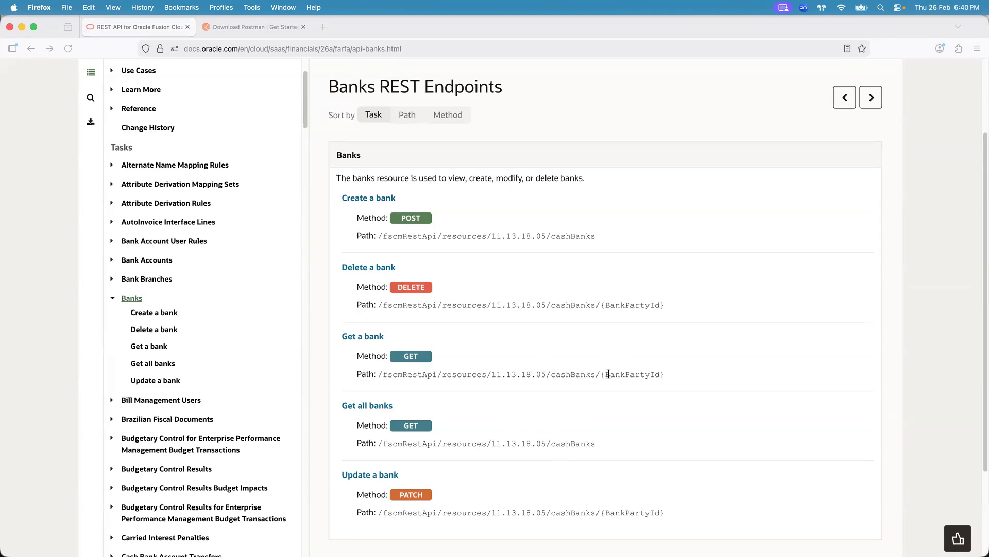
- Review the existing GET requests for a single bank by BankPartyId and for all banks
{"action": "key", "text": "super+Tab"}
{"action": "key", "text": "super+Tab"}
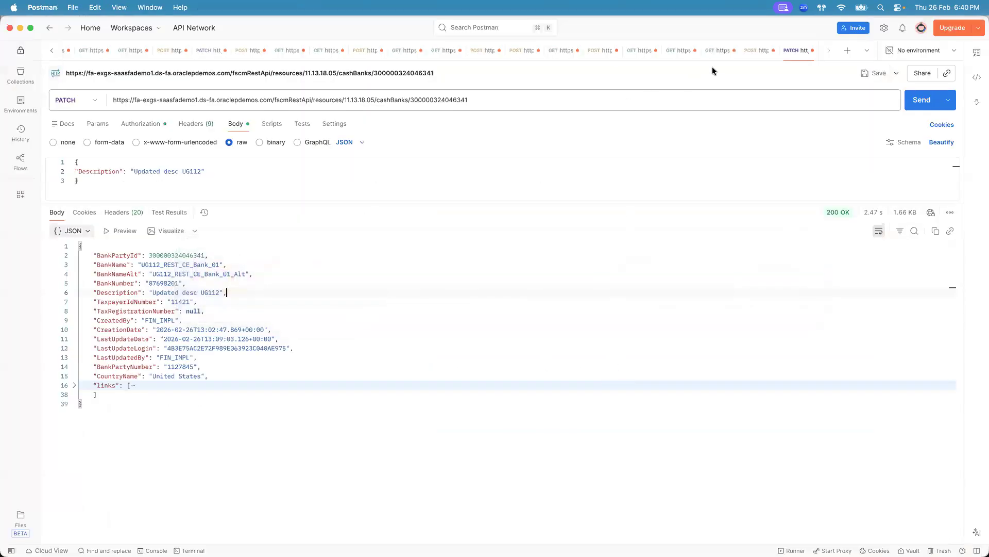
{"action": "left_click", "coordinate": [711, 51]}
{"action": "left_click", "coordinate": [523, 92]}
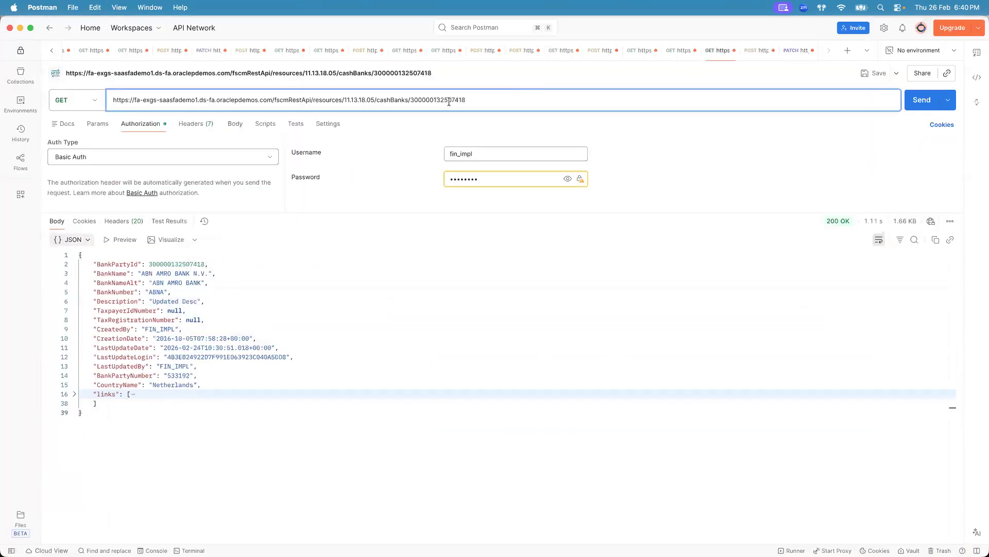
{"action": "double_click", "coordinate": [441, 100]}
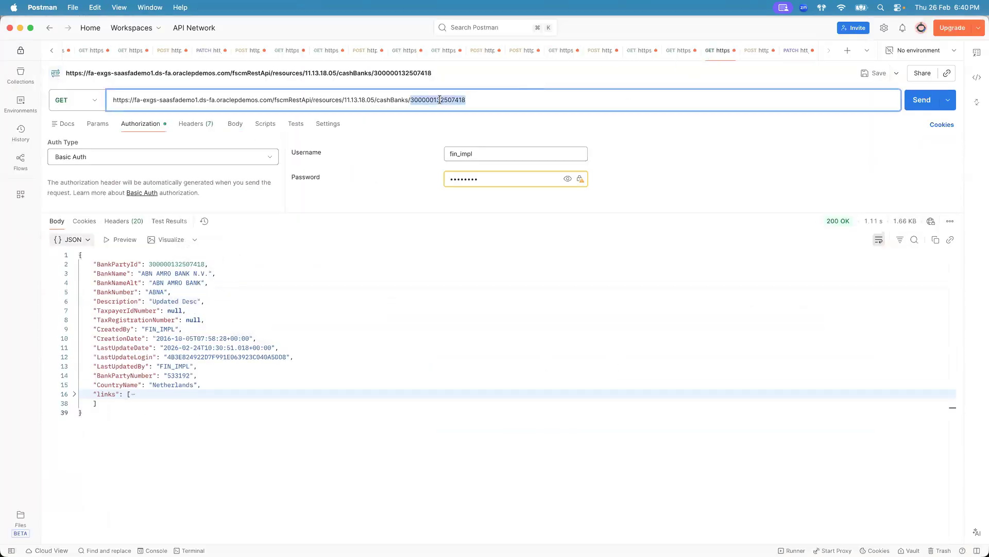
{"action": "left_click", "coordinate": [487, 102]}
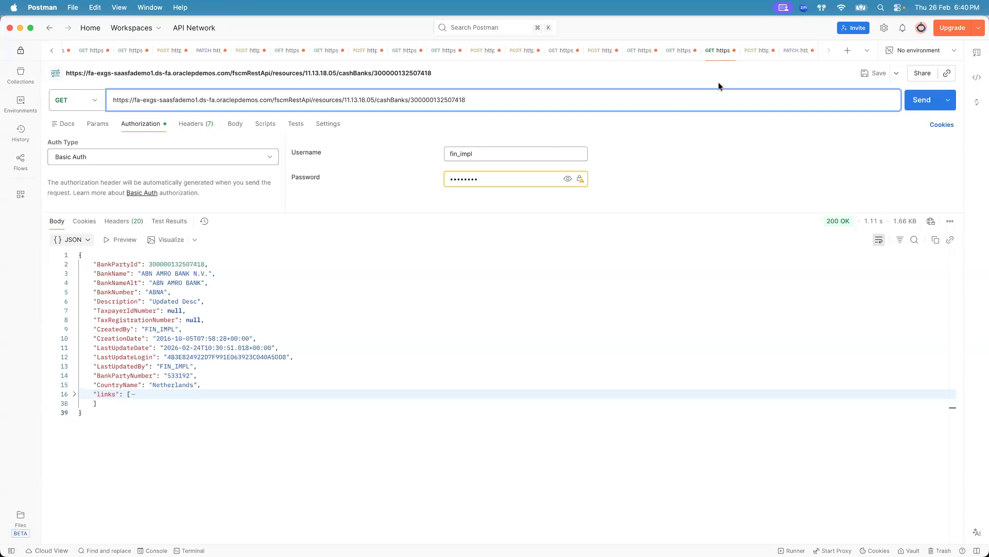
{"action": "left_click", "coordinate": [674, 51]}
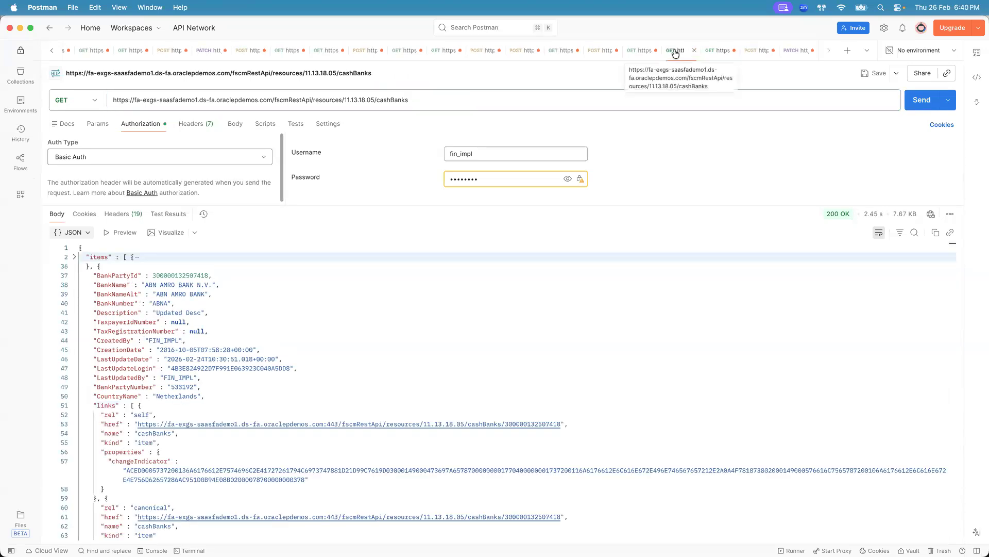
- Clear the bank name filter in Manage Banks and filter the bank list by country United States
{"action": "left_click", "coordinate": [711, 51]}
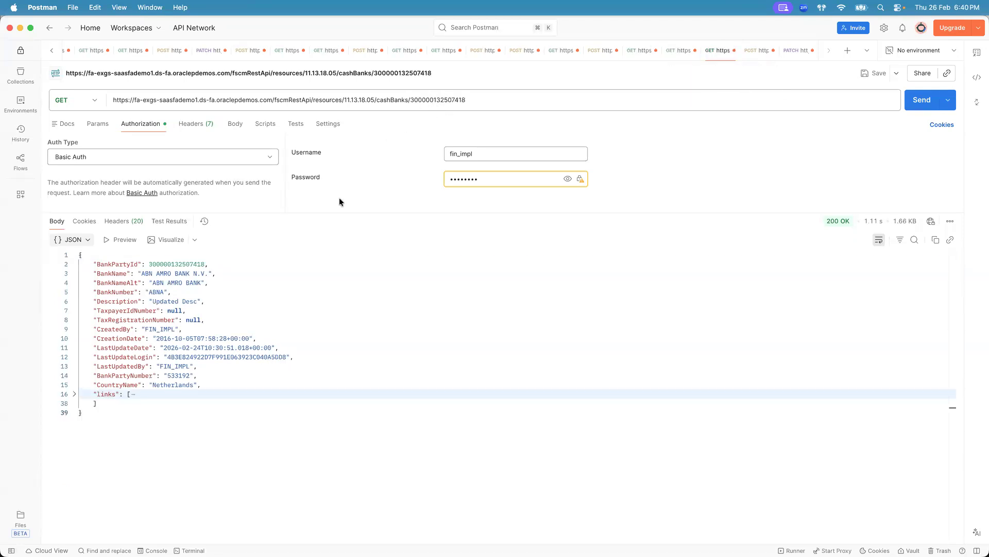
{"action": "key", "text": "super+Tab"}
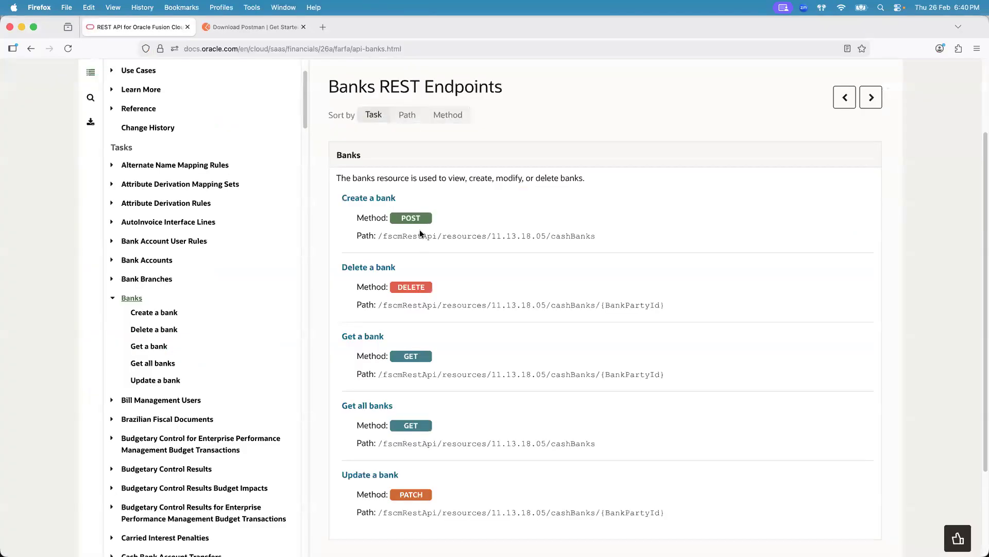
{"action": "key", "text": "super+Tab"}
{"action": "key", "text": "super+Tab"}
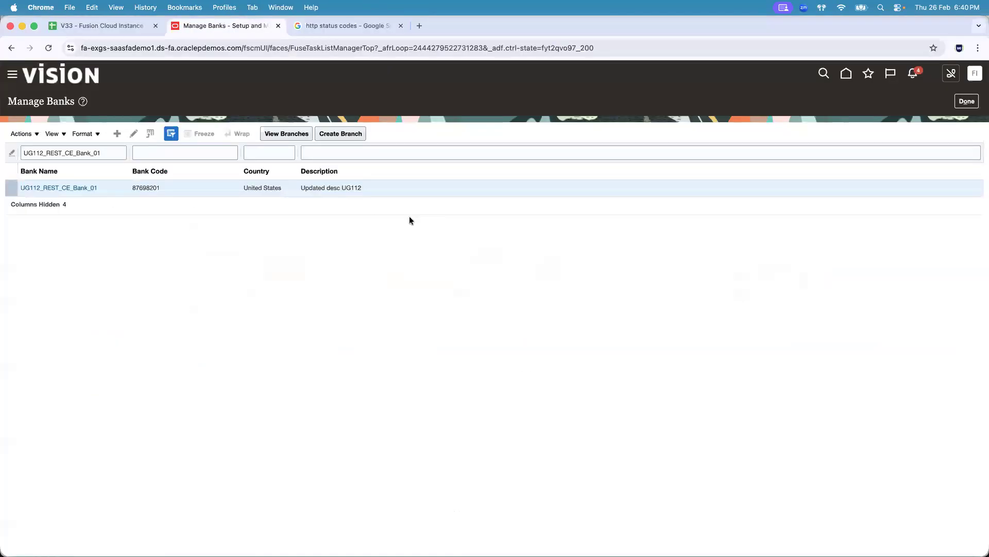
{"action": "double_click", "coordinate": [78, 152]}
{"action": "key", "text": "BackSpace"}
{"action": "key", "text": "Return"}
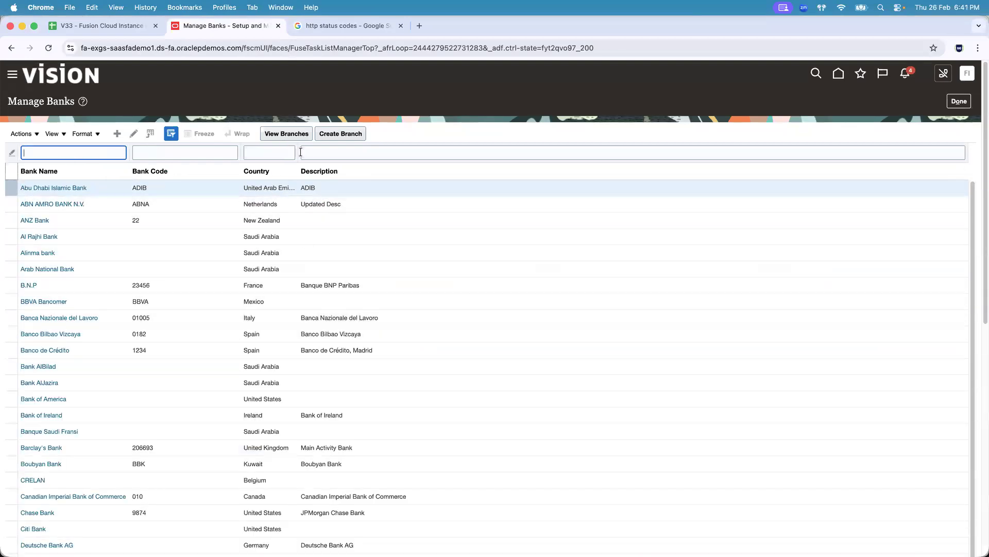
{"action": "left_click_drag", "start_coordinate": [299, 153], "coordinate": [431, 149]}
{"action": "left_click", "coordinate": [325, 152]}
{"action": "type", "text": "United States"}
{"action": "key", "text": "Return"}
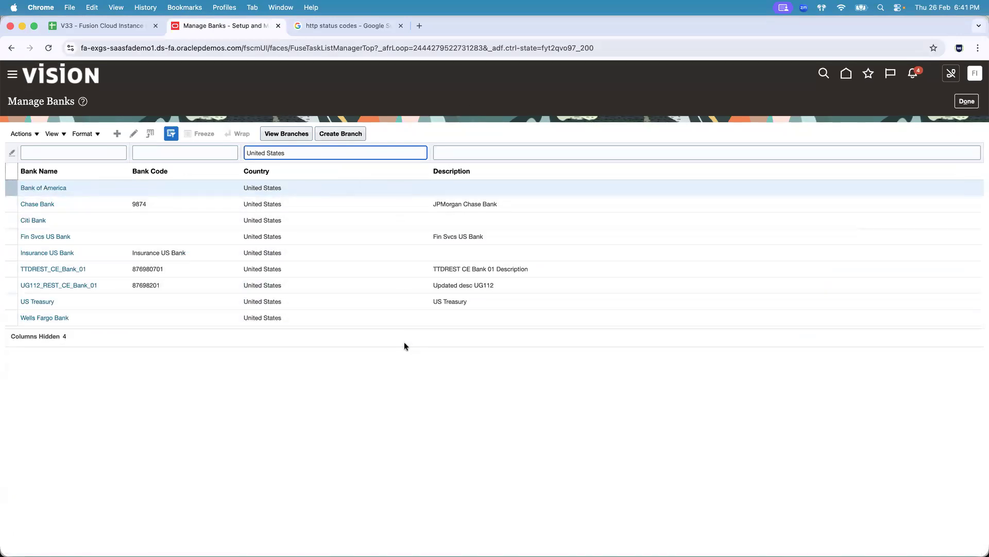
- Open the Get all banks documentation and read the q query parameter description and its queryable attributes
{"action": "key", "text": "super+Tab"}
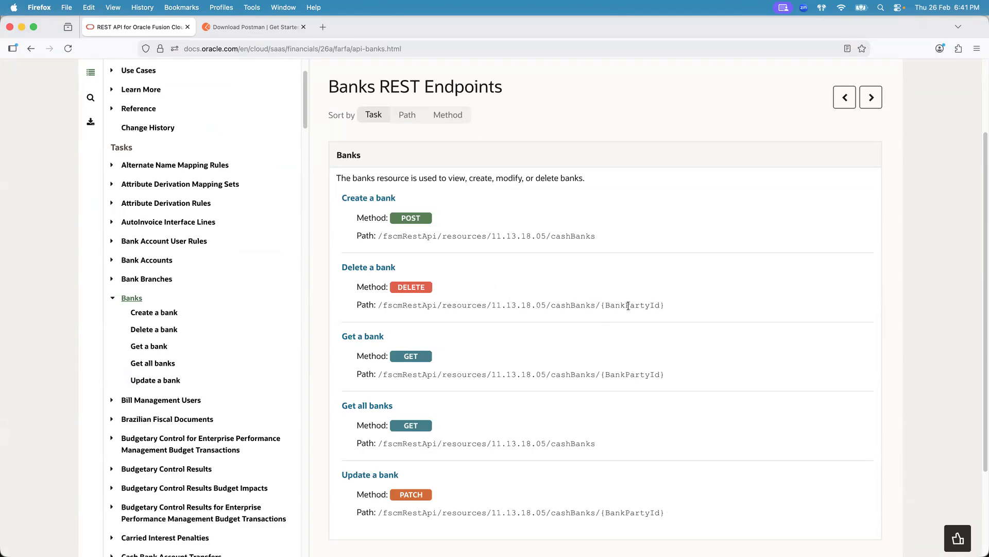
{"action": "key", "text": "super+Tab"}
{"action": "key", "text": "super+Tab"}
{"action": "left_click", "coordinate": [365, 406]}
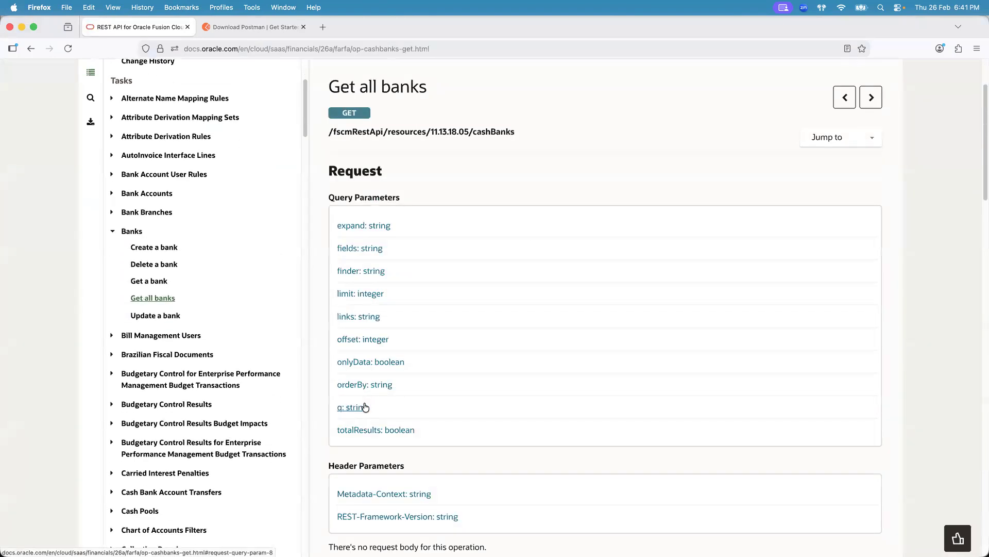
{"action": "left_click", "coordinate": [362, 408]}
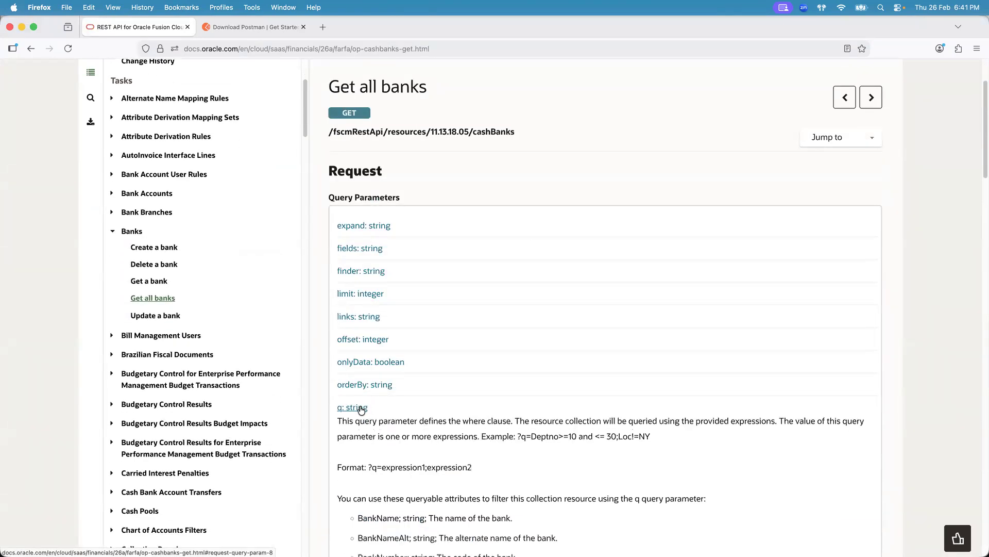
{"action": "left_click_drag", "start_coordinate": [980, 155], "coordinate": [979, 222]}
{"action": "left_click_drag", "start_coordinate": [358, 158], "coordinate": [727, 420]}
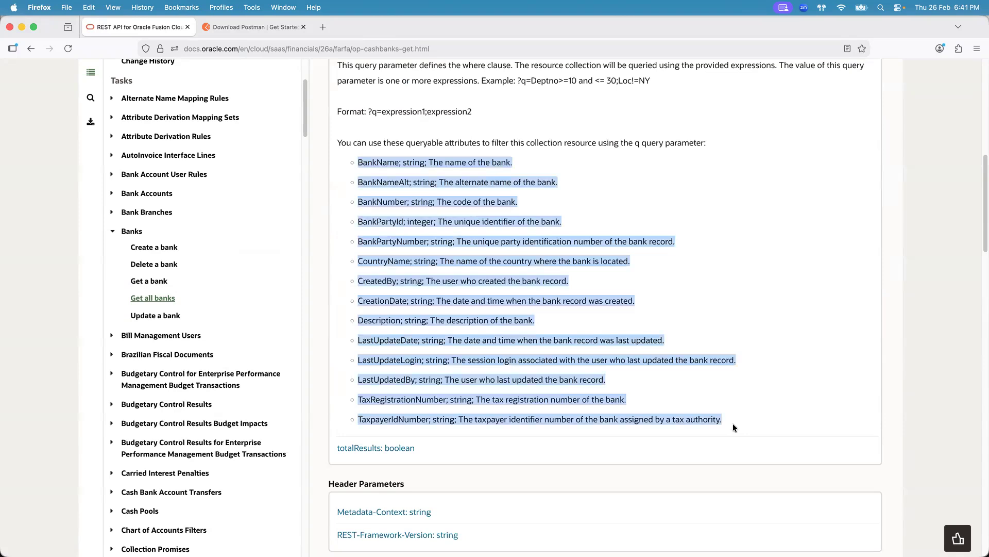
{"action": "left_click", "coordinate": [733, 423]}
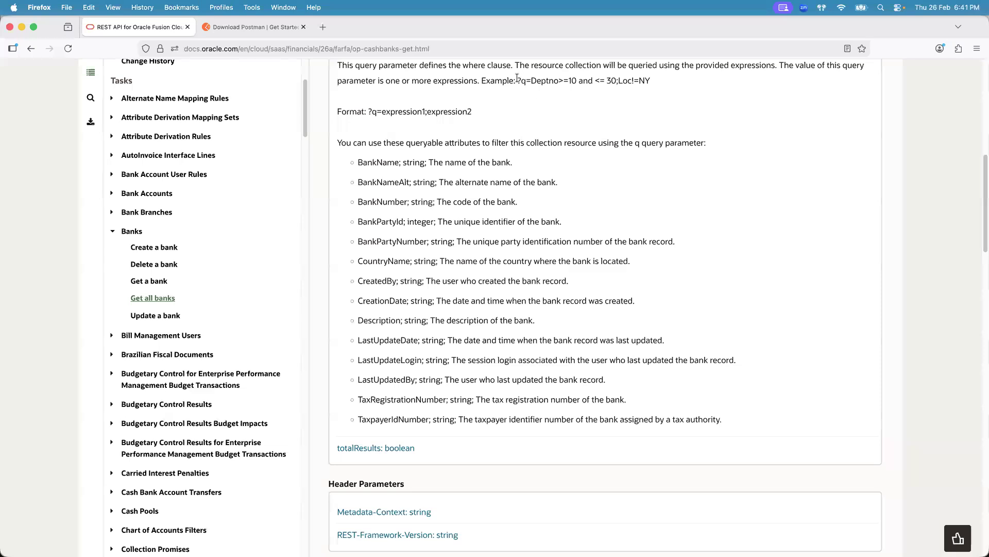
{"action": "left_click_drag", "start_coordinate": [517, 77], "coordinate": [523, 77]}
{"action": "double_click", "coordinate": [383, 163]}
{"action": "double_click", "coordinate": [547, 81]}
{"action": "left_click", "coordinate": [565, 80]}
{"action": "key", "text": "super+Tab"}
{"action": "key", "text": "super+Tab"}
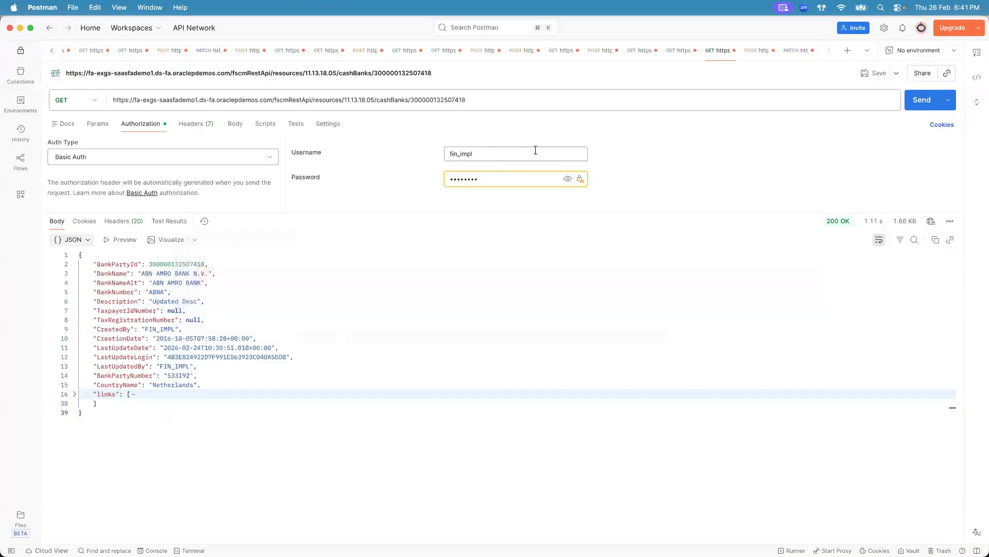
- Duplicate the Get all banks request tab and place the copy next to the original
{"action": "left_click", "coordinate": [672, 53]}
{"action": "right_click", "coordinate": [672, 52]}
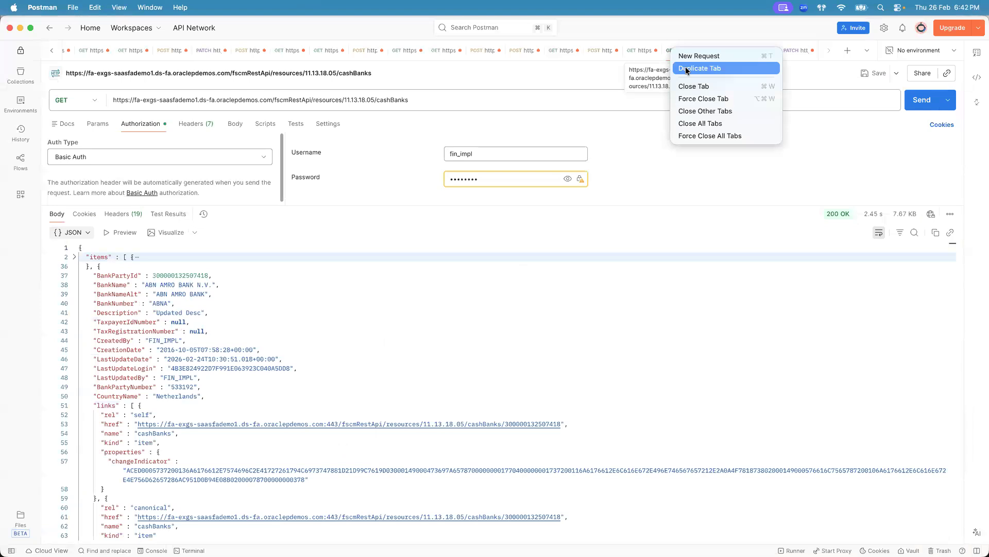
{"action": "left_click", "coordinate": [593, 103]}
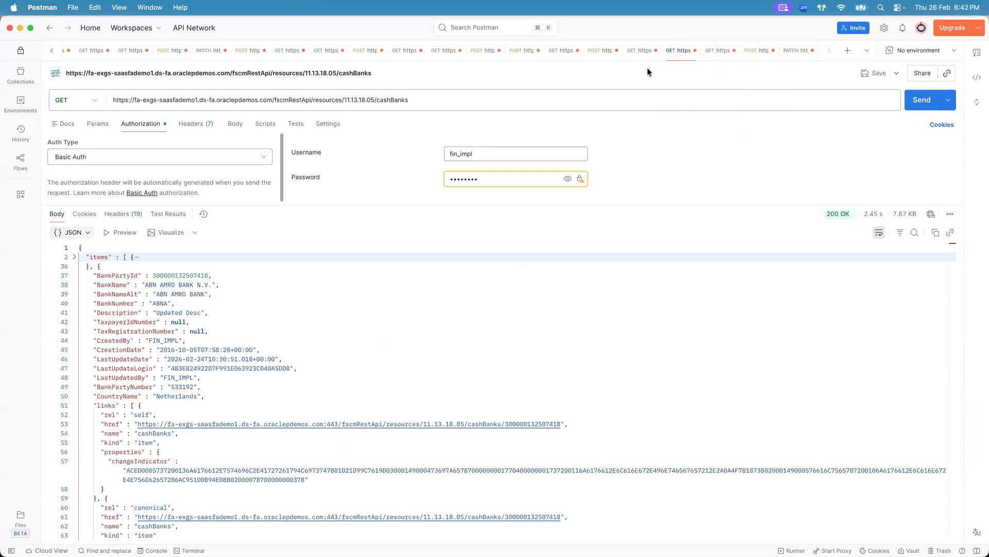
{"action": "left_click", "coordinate": [717, 55]}
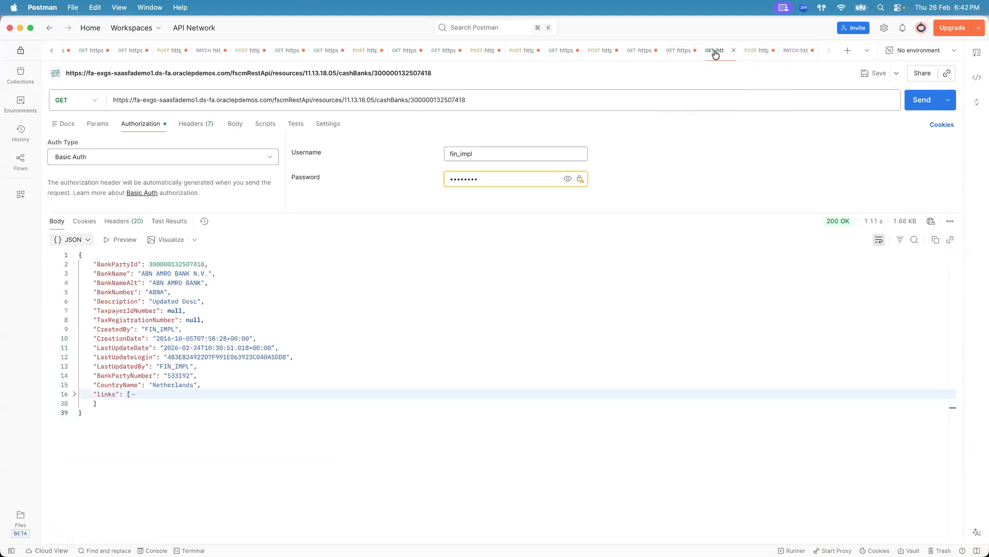
{"action": "left_click", "coordinate": [674, 53]}
{"action": "right_click", "coordinate": [675, 53]}
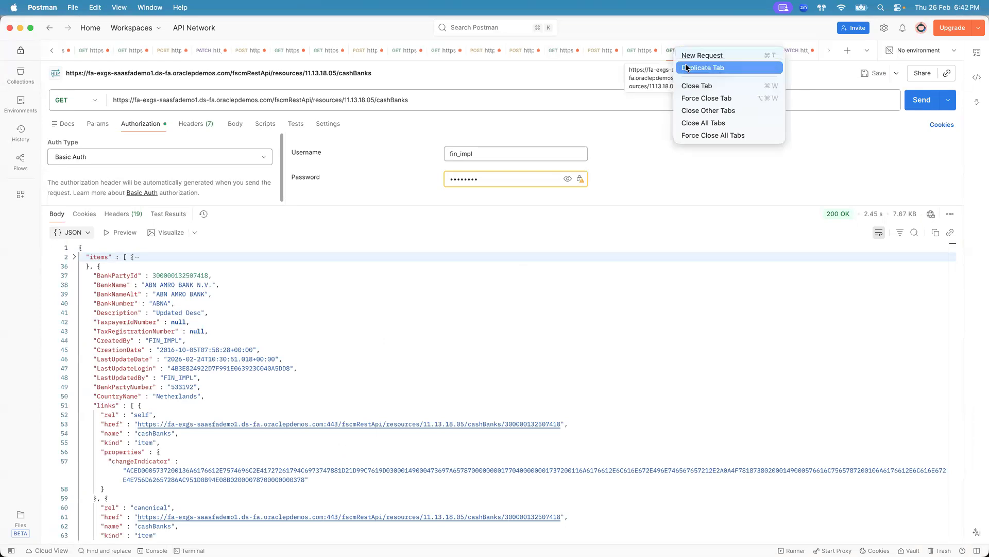
{"action": "left_click", "coordinate": [686, 69]}
{"action": "left_click_drag", "start_coordinate": [795, 53], "coordinate": [640, 56]}
{"action": "left_click", "coordinate": [678, 51]}
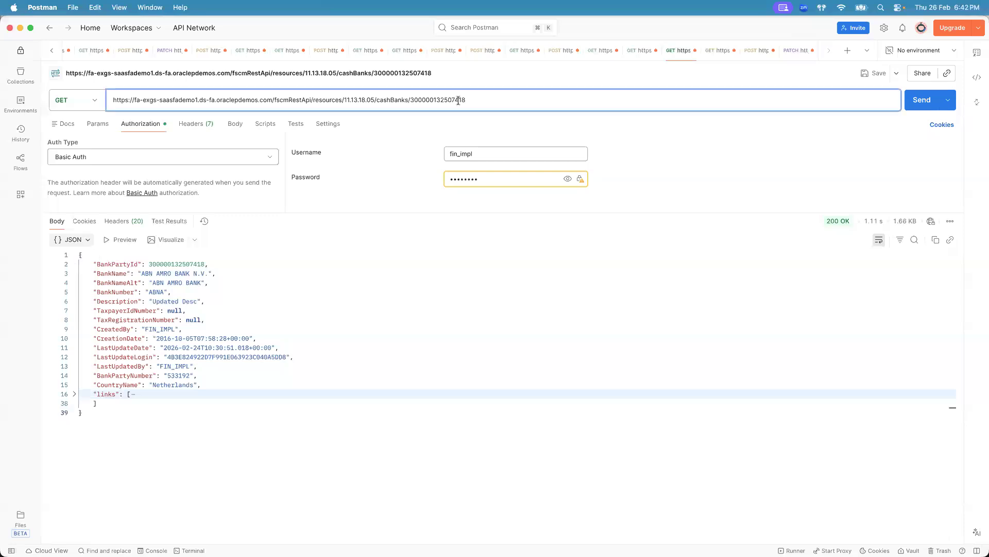
- Add the query parameter q=CountryName="United States" to the duplicated cashBanks GET request URL
{"action": "left_click", "coordinate": [713, 50]}
{"action": "left_click", "coordinate": [515, 101]}
{"action": "type", "text": "?"}
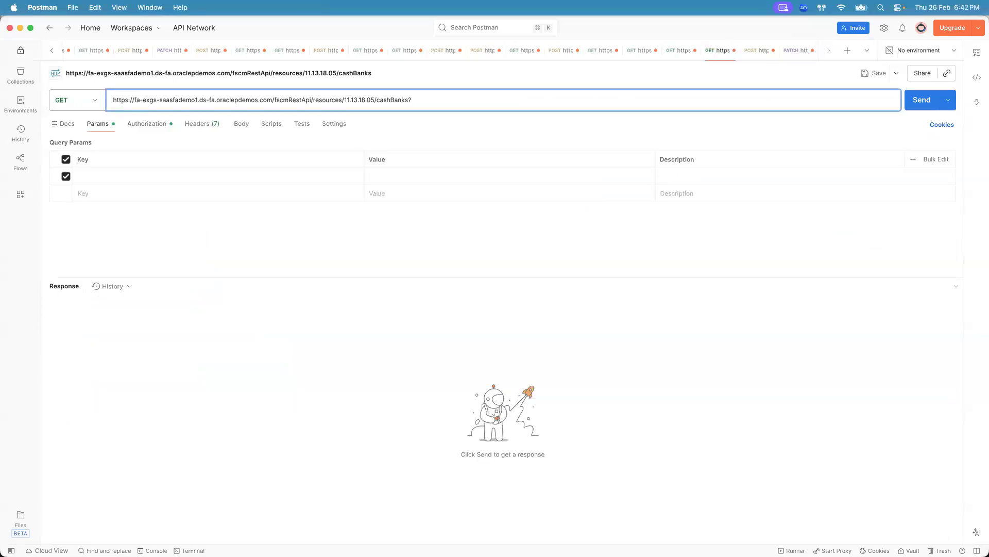
{"action": "key", "text": "super+Tab"}
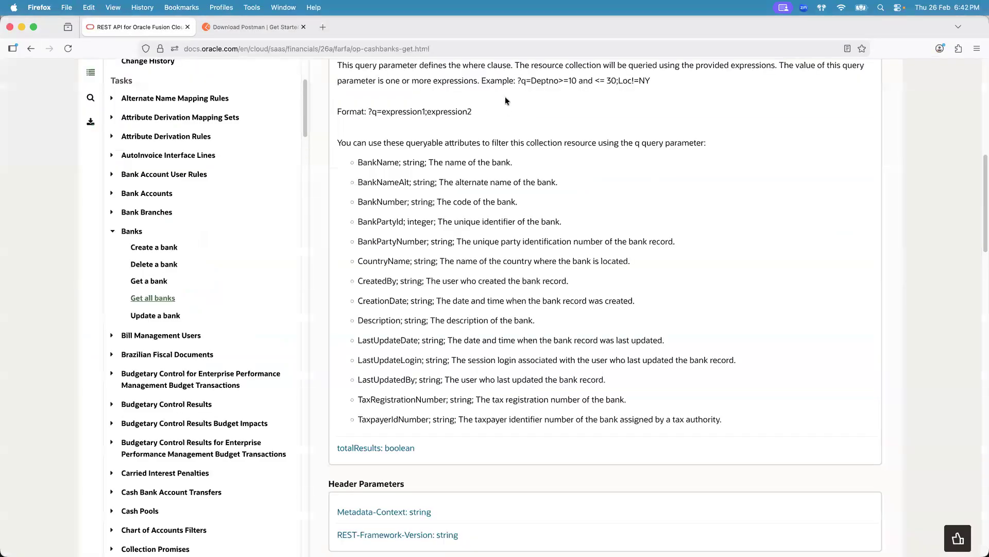
{"action": "key", "text": "super+Tab"}
{"action": "type", "text": "q="}
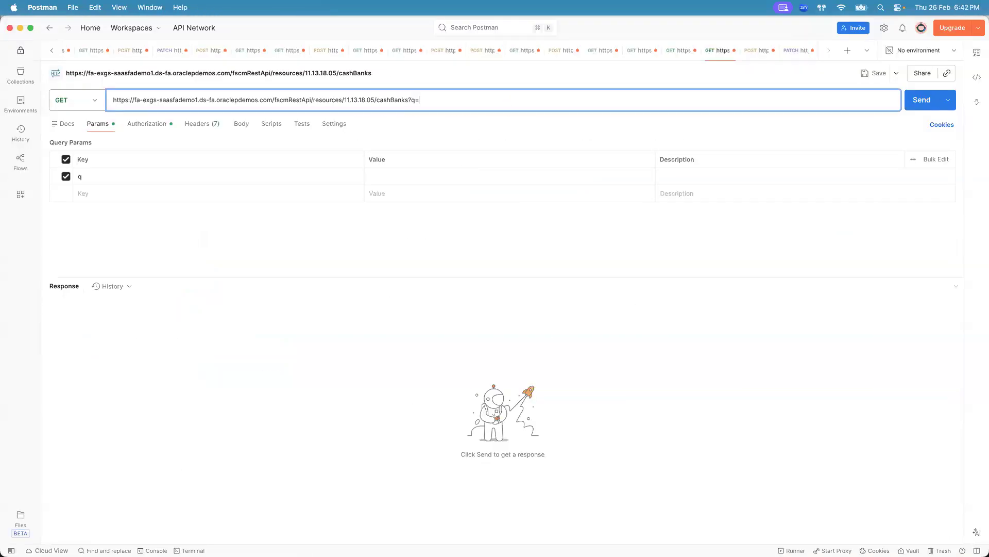
{"action": "key", "text": "super+Tab"}
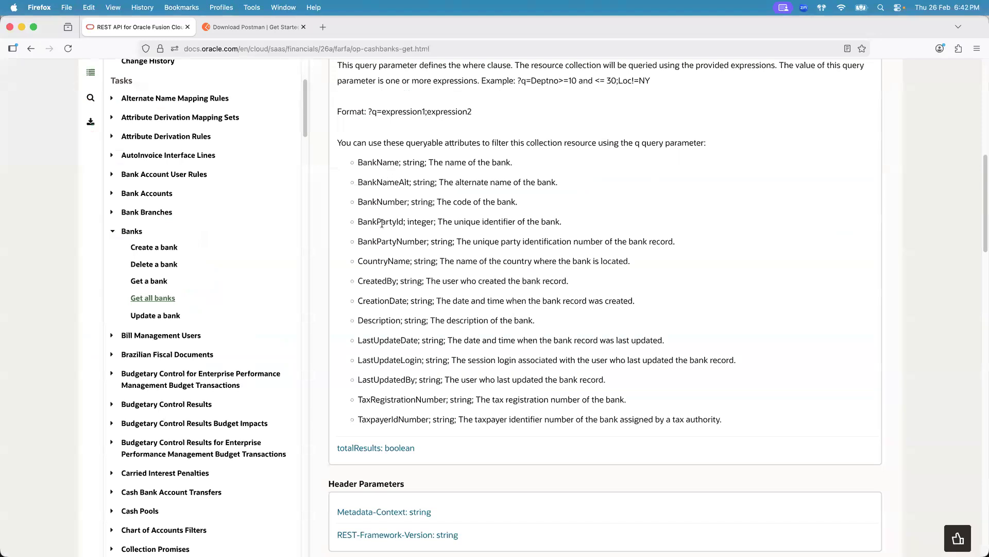
{"action": "double_click", "coordinate": [384, 262]}
{"action": "key", "text": "super+c"}
{"action": "key", "text": "super+Tab"}
{"action": "key", "text": "super+v"}
{"action": "type", "text": "=\"United Sat"}
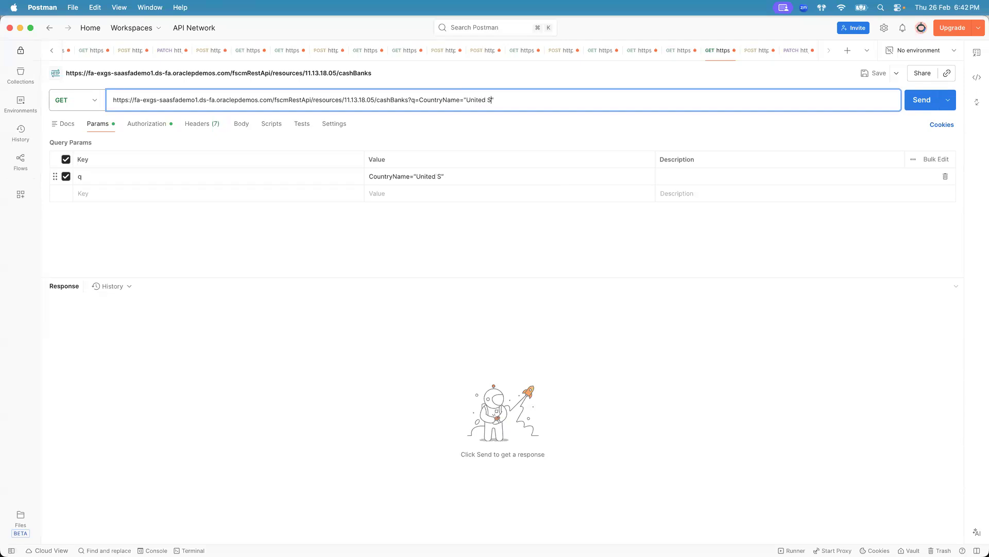
{"action": "key", "text": "BackSpace"}
{"action": "key", "text": "BackSpace"}
{"action": "type", "text": "tates"}
{"action": "key", "text": "super+Tab"}
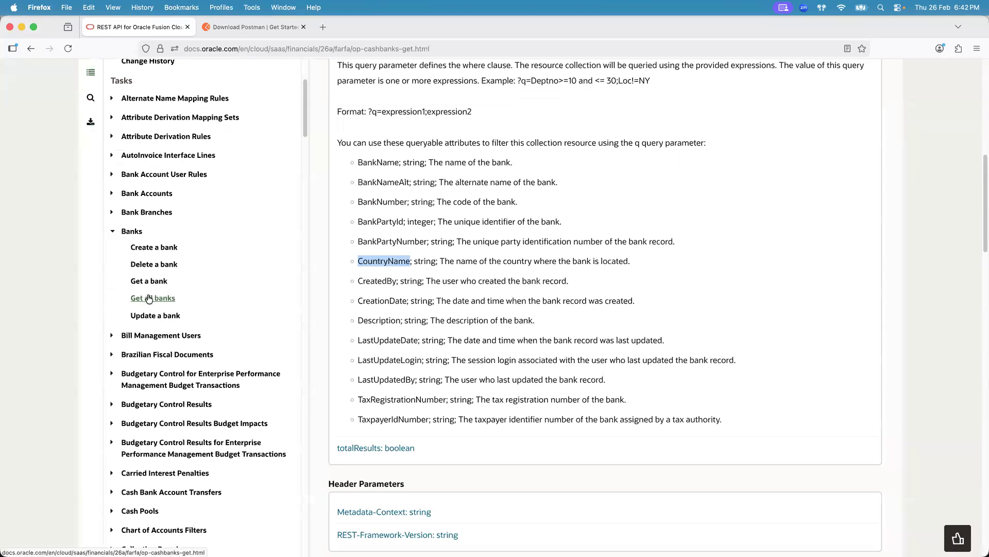
{"action": "key", "text": "super+Tab"}
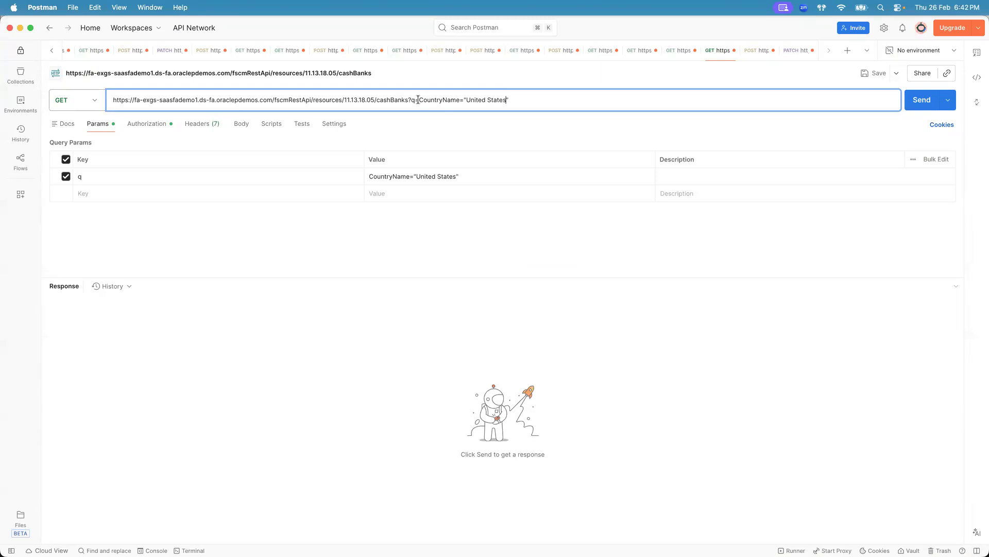
- Send the filtered GET request and scroll through the returned bank records
{"action": "left_click", "coordinate": [666, 50]}
{"action": "left_click", "coordinate": [710, 51]}
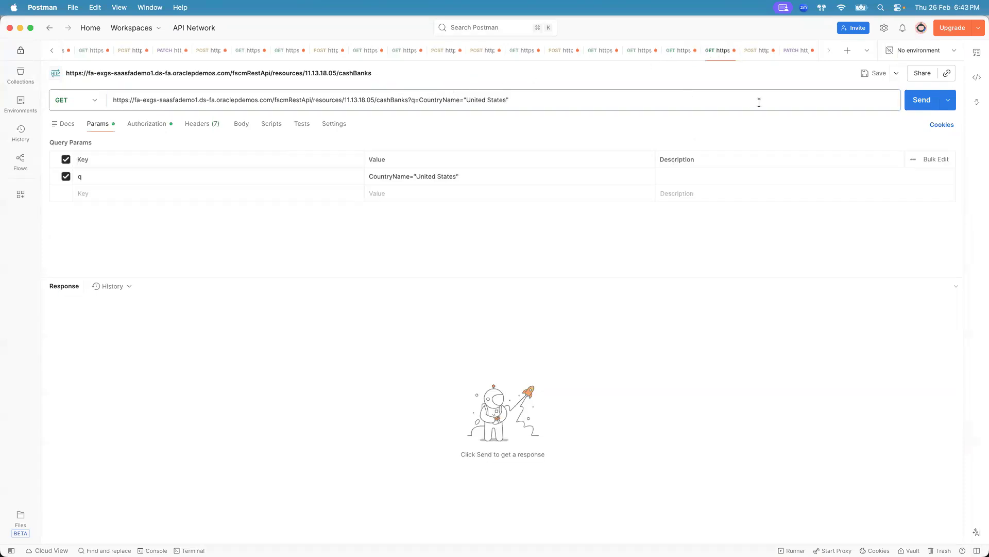
{"action": "left_click", "coordinate": [919, 99]}
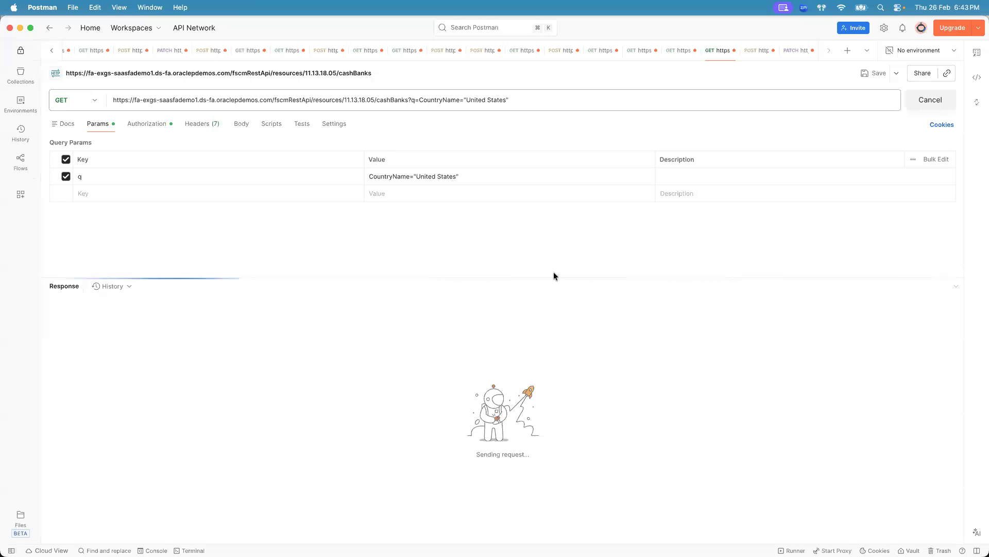
{"action": "left_click_drag", "start_coordinate": [553, 277], "coordinate": [561, 168]}
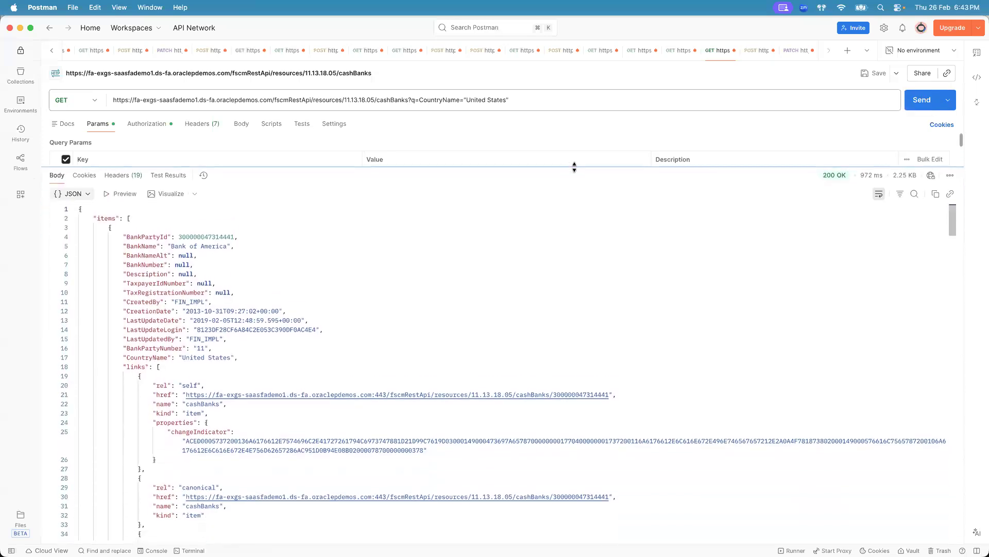
{"action": "left_click", "coordinate": [74, 227]}
{"action": "left_click", "coordinate": [75, 228]}
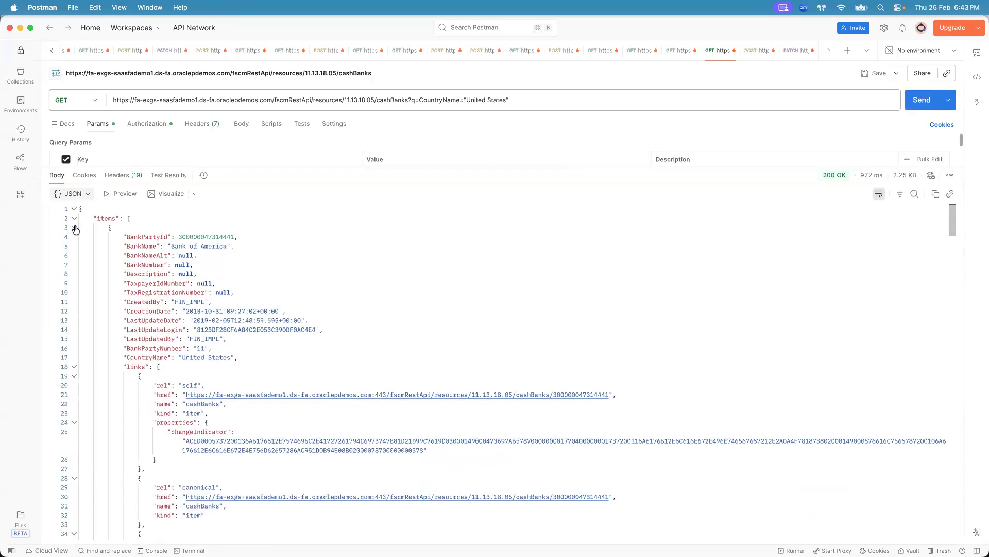
{"action": "left_click_drag", "start_coordinate": [953, 224], "coordinate": [958, 528]}
{"action": "double_click", "coordinate": [127, 424]}
- Compare the returned banks with the United States banks listed in Manage Banks
{"action": "key", "text": "super+Tab"}
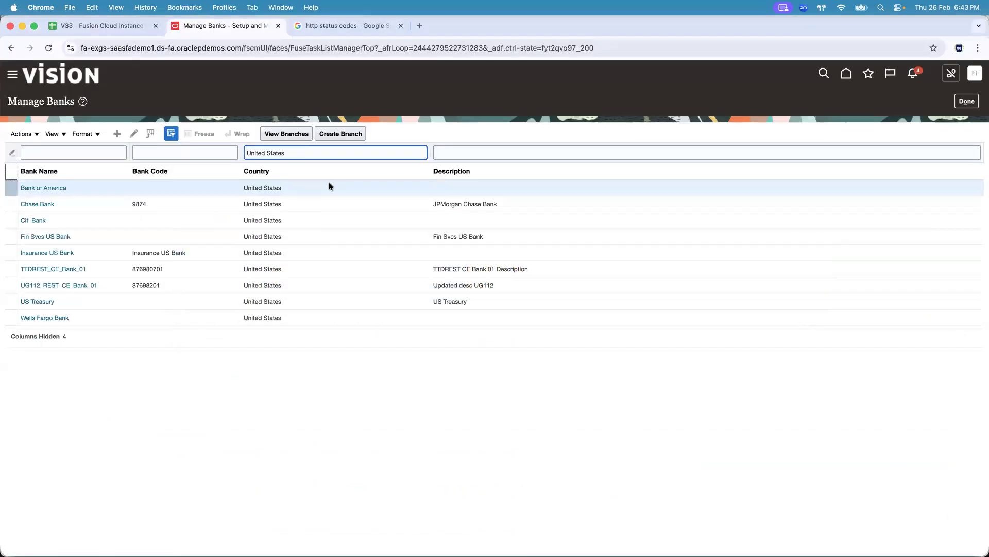
{"action": "left_click", "coordinate": [333, 316]}
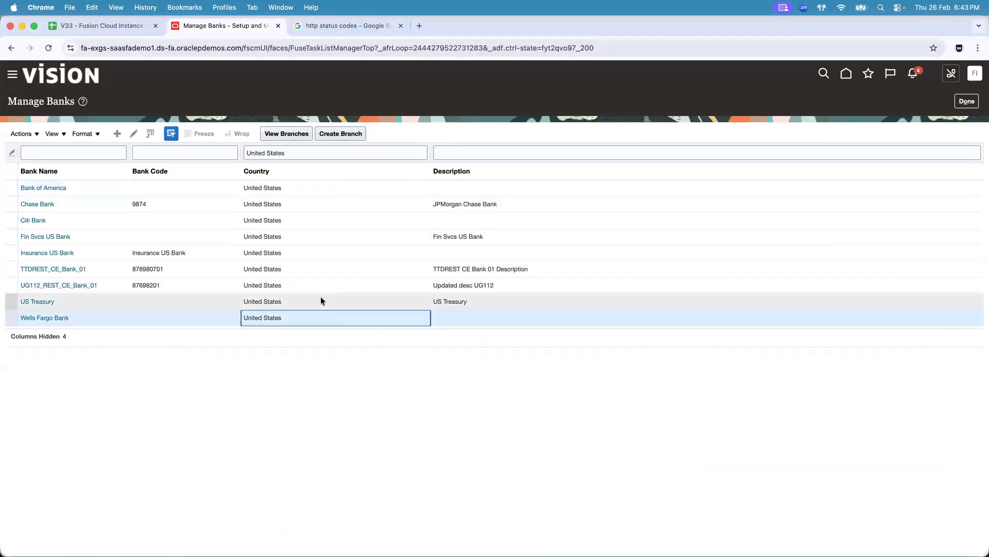
{"action": "left_click", "coordinate": [322, 186]}
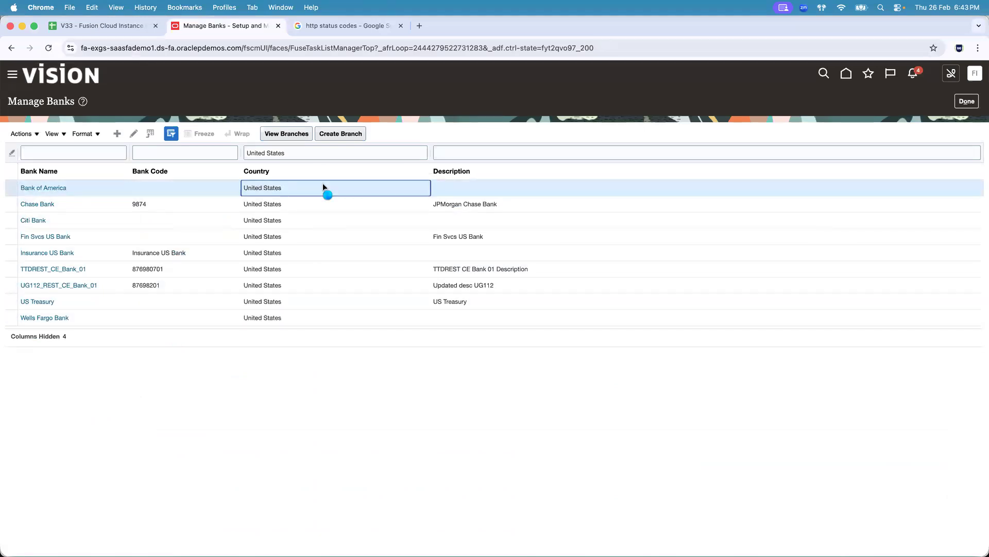
{"action": "key", "text": "super+Tab"}
{"action": "left_click_drag", "start_coordinate": [952, 523], "coordinate": [972, 195]}
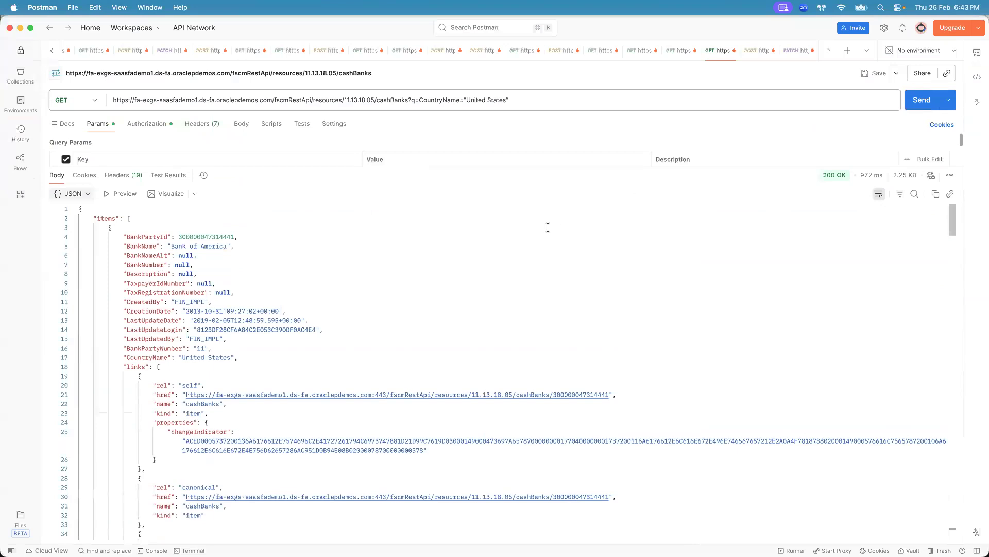
{"action": "key", "text": "super+Tab"}
{"action": "left_click", "coordinate": [300, 149]}
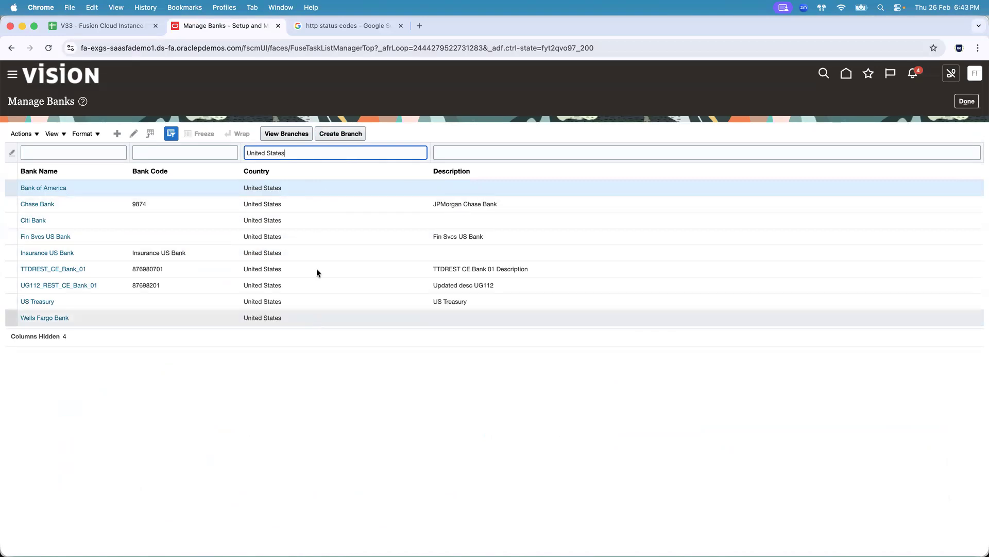
{"action": "key", "text": "super+Tab"}
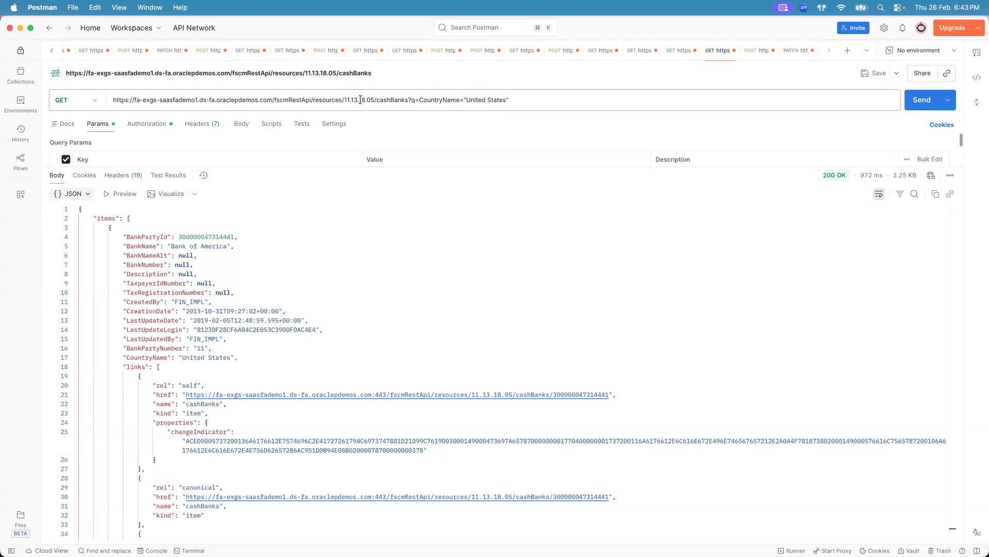
{"action": "key", "text": "super+Tab"}
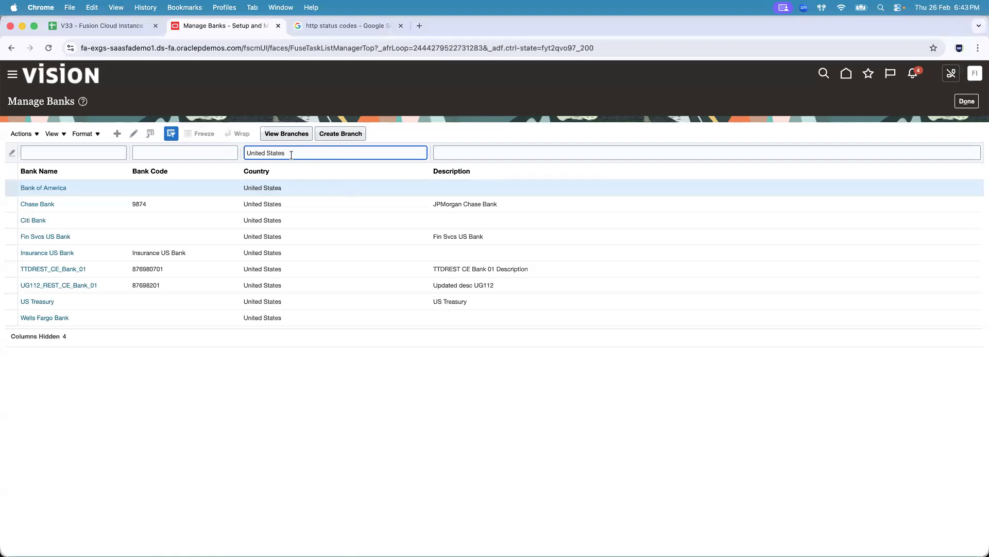
{"action": "key", "text": "super+Tab"}
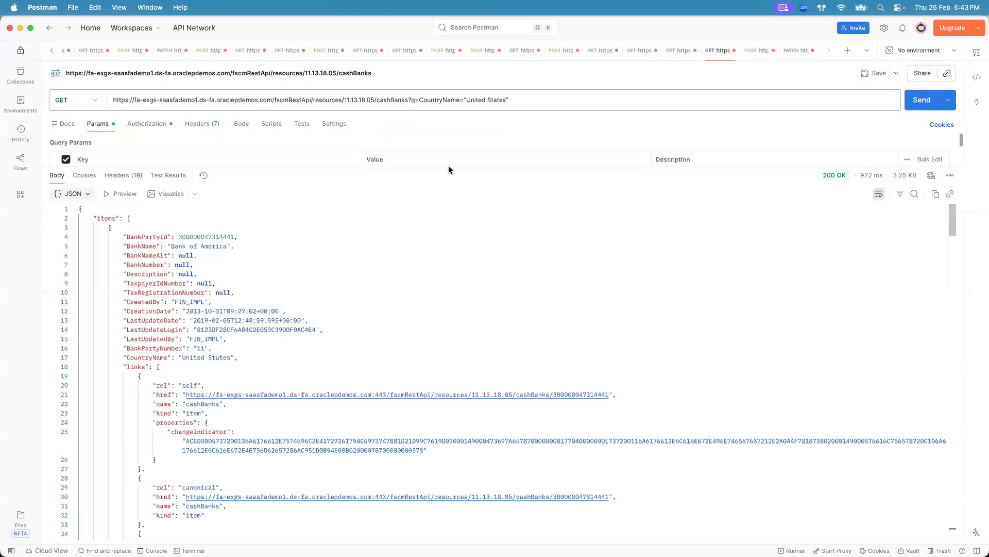
- Collapse the links and record nodes in the filtered response and compare the banks with the Manage Banks list
{"action": "left_click", "coordinate": [201, 246]}
{"action": "left_click", "coordinate": [74, 367]}
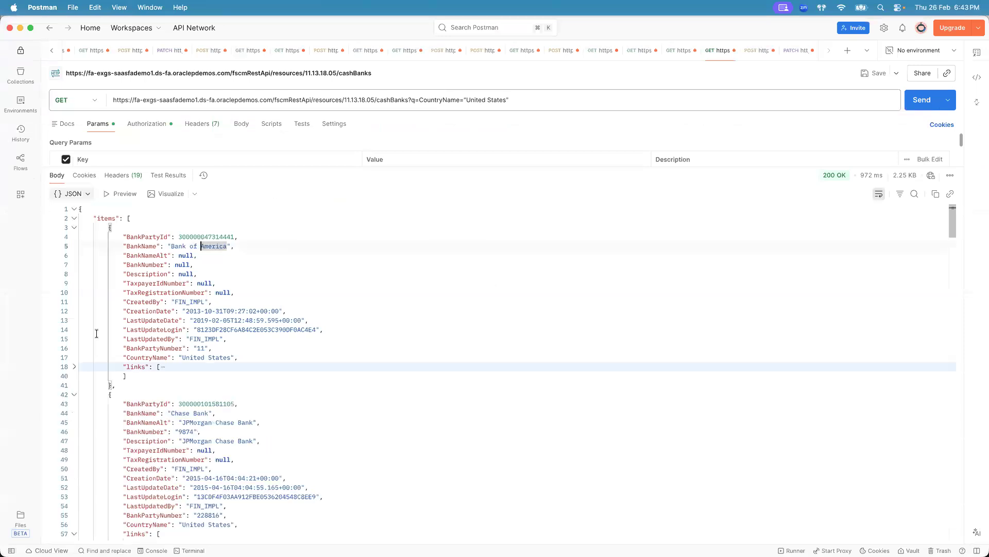
{"action": "key", "text": "super+Tab"}
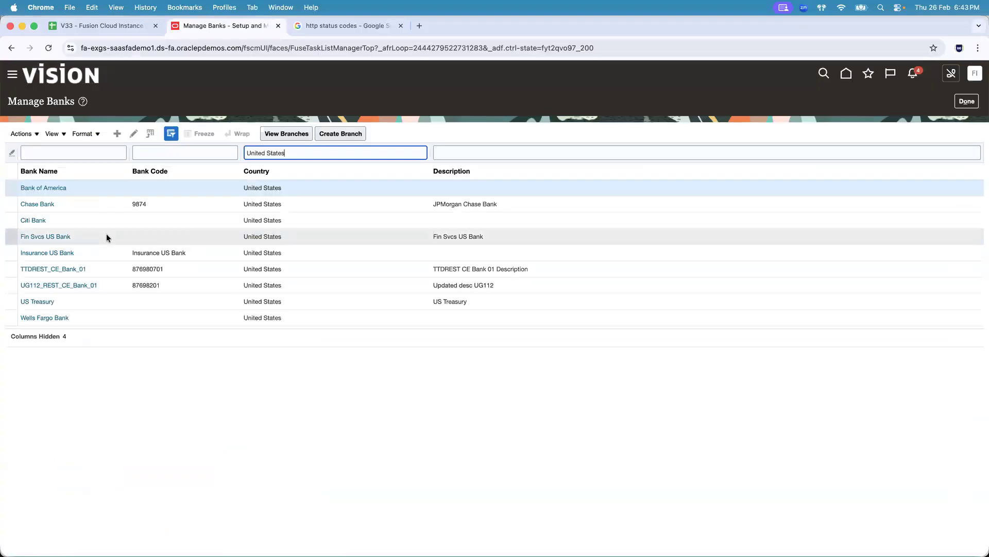
{"action": "key", "text": "super+Tab"}
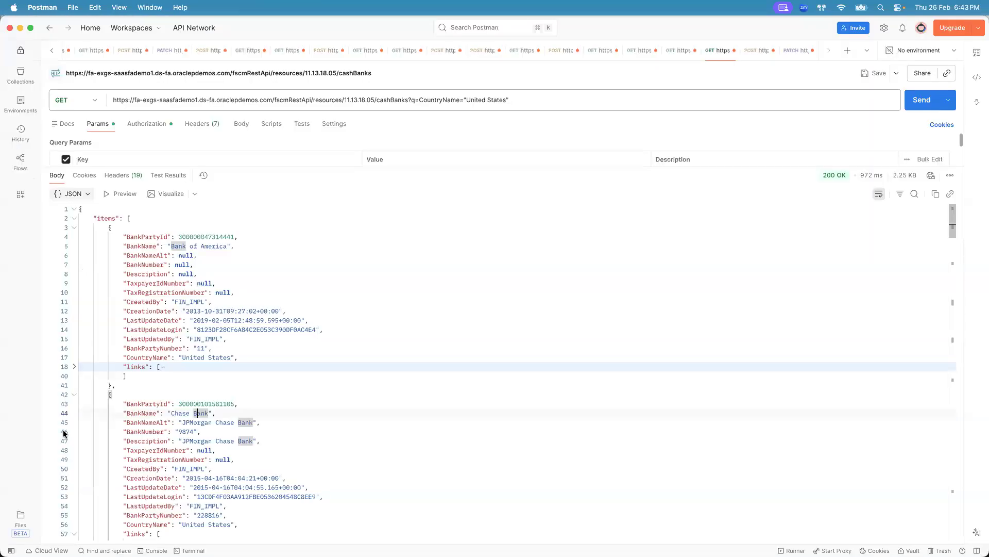
{"action": "left_click", "coordinate": [74, 394]}
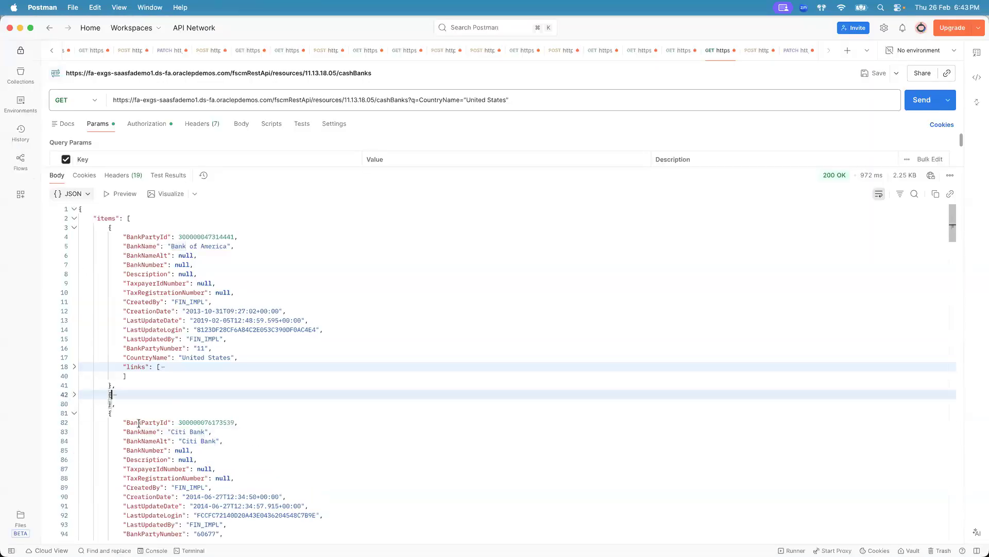
{"action": "left_click", "coordinate": [73, 394]}
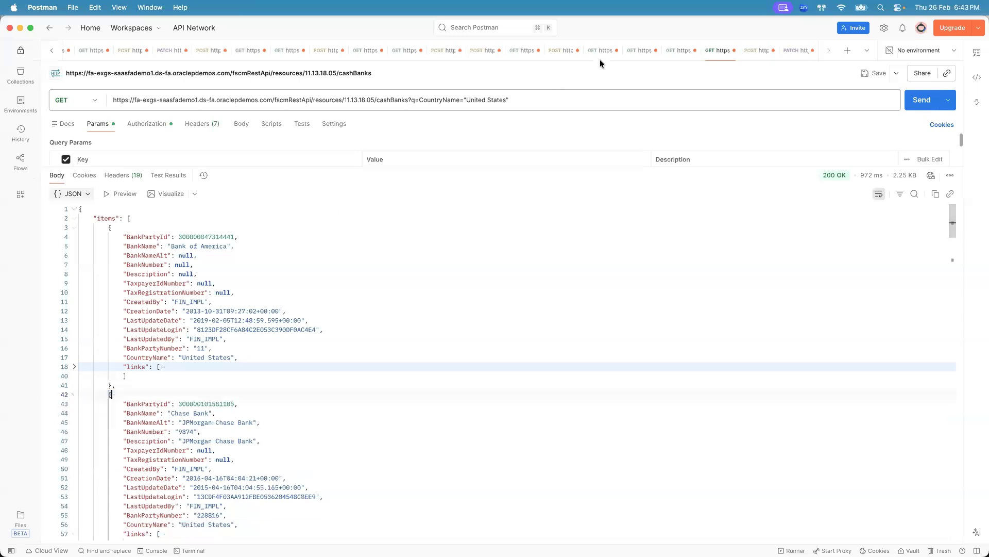
- Copy the BankName attribute from the documentation and append ;BankName="" as a second q condition in the URL
{"action": "left_click", "coordinate": [552, 100]}
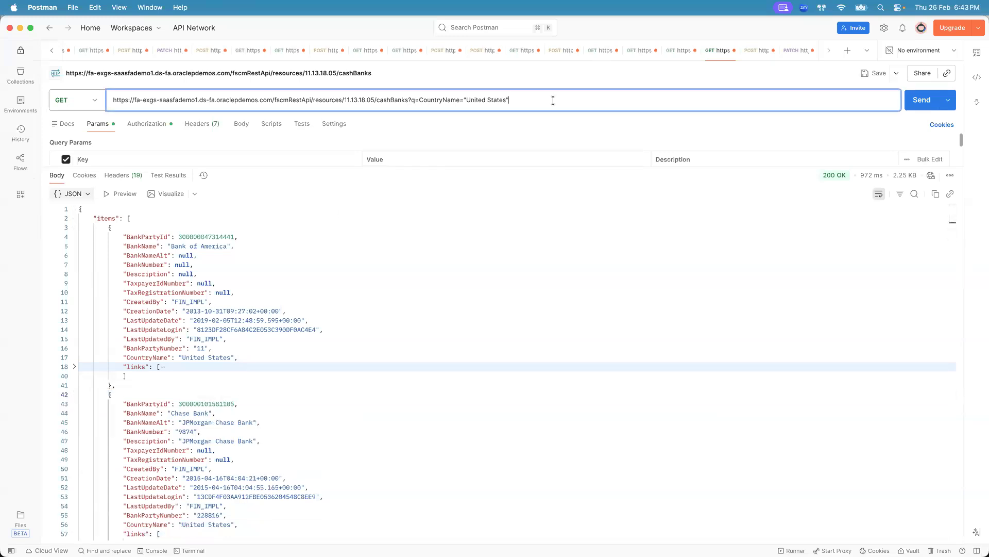
{"action": "left_click", "coordinate": [408, 99], "text": "shift"}
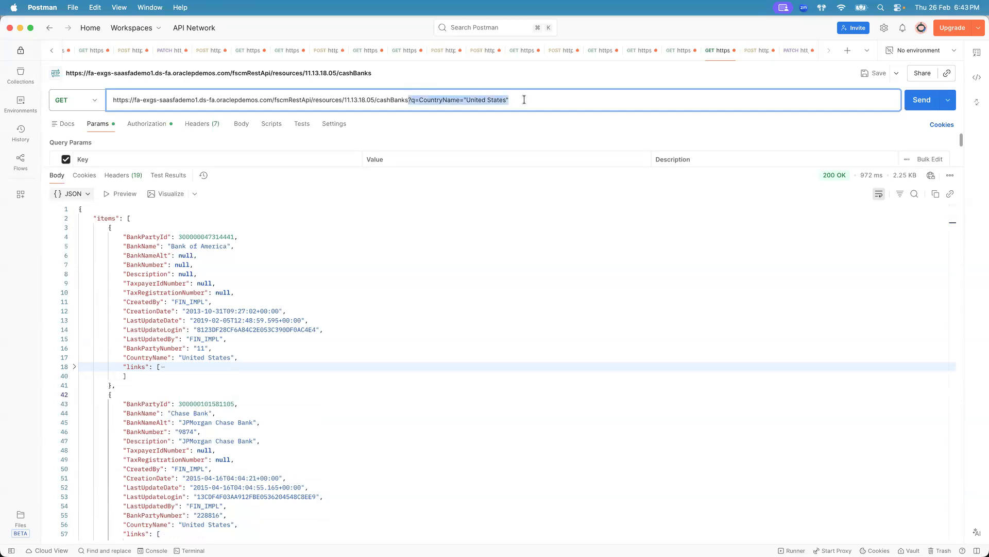
{"action": "key", "text": "super+Tab"}
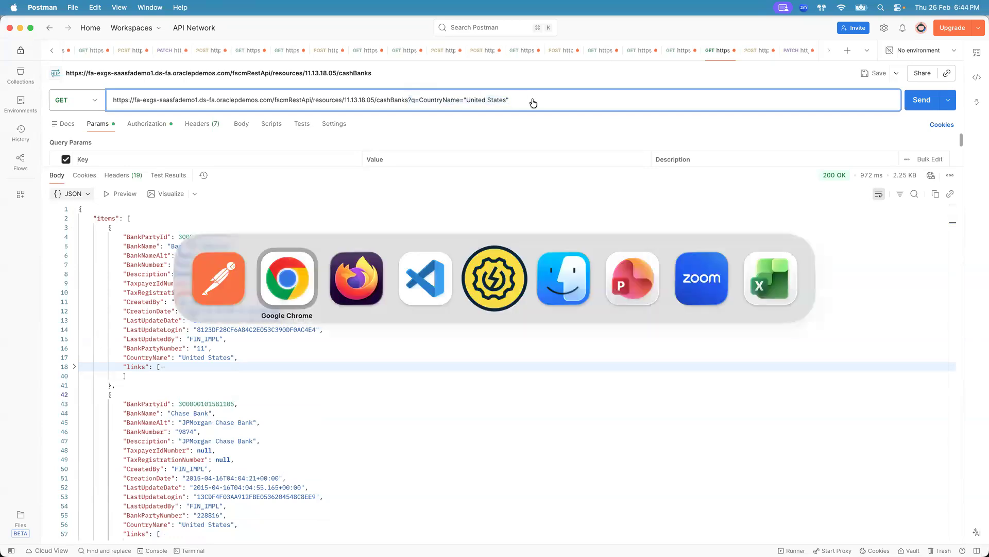
{"action": "key", "text": "super+Tab"}
{"action": "key", "text": "super+Tab"}
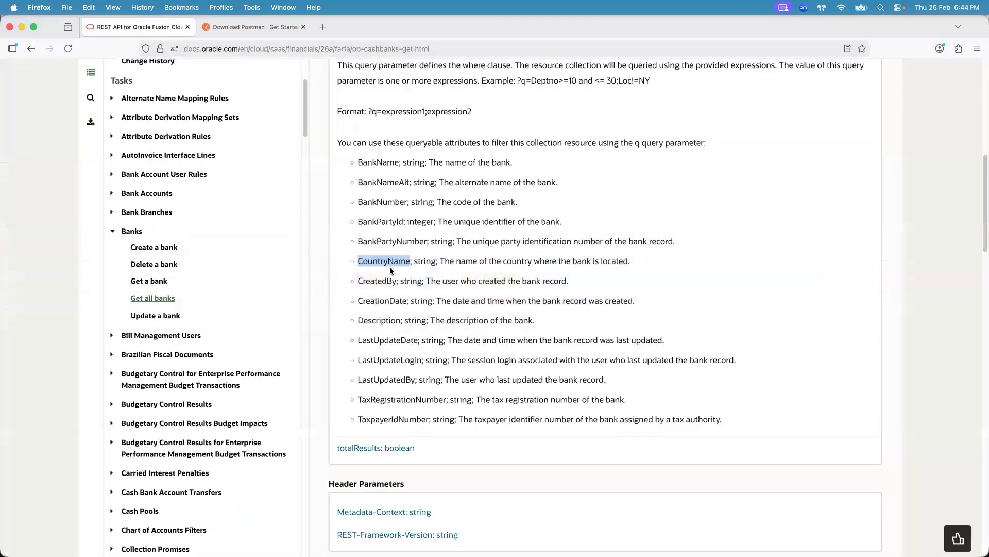
{"action": "double_click", "coordinate": [380, 162]}
{"action": "key", "text": "super+c"}
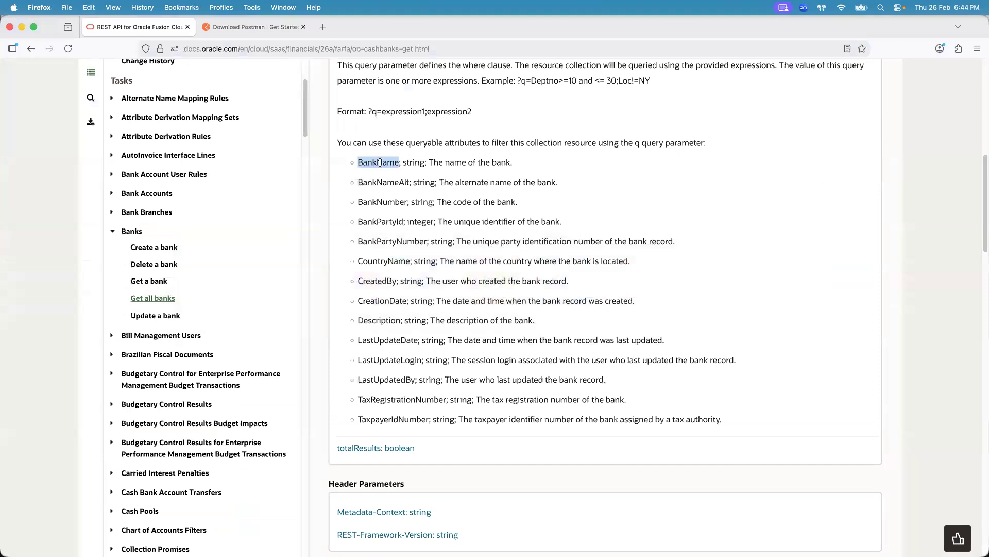
{"action": "left_click", "coordinate": [617, 80]}
{"action": "key", "text": "super+Tab"}
{"action": "key", "text": "super+Tab"}
{"action": "key", "text": "super+Tab"}
{"action": "key", "text": "super+Tab"}
{"action": "type", "text": ";"}
{"action": "key", "text": "super+v"}
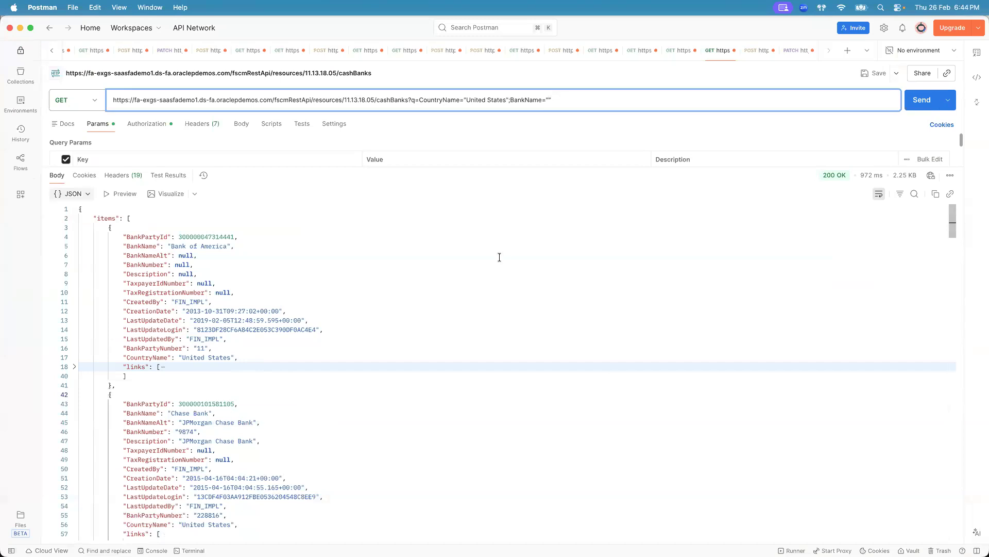
- Copy Citi Bank from the response into the BankName condition and send the filtered request
{"action": "left_click_drag", "start_coordinate": [952, 215], "coordinate": [954, 243]}
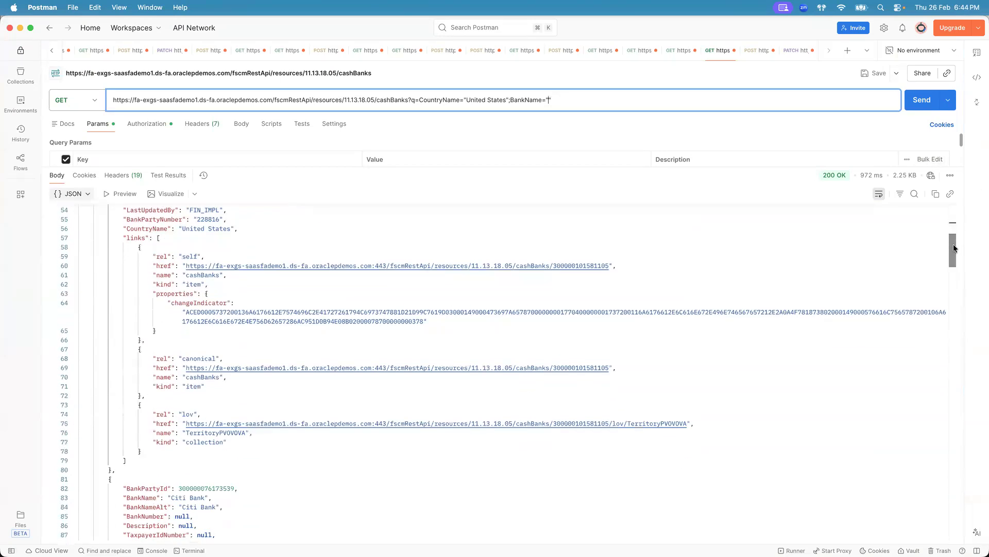
{"action": "left_click_drag", "start_coordinate": [168, 497], "coordinate": [208, 497]}
{"action": "key", "text": "super+c"}
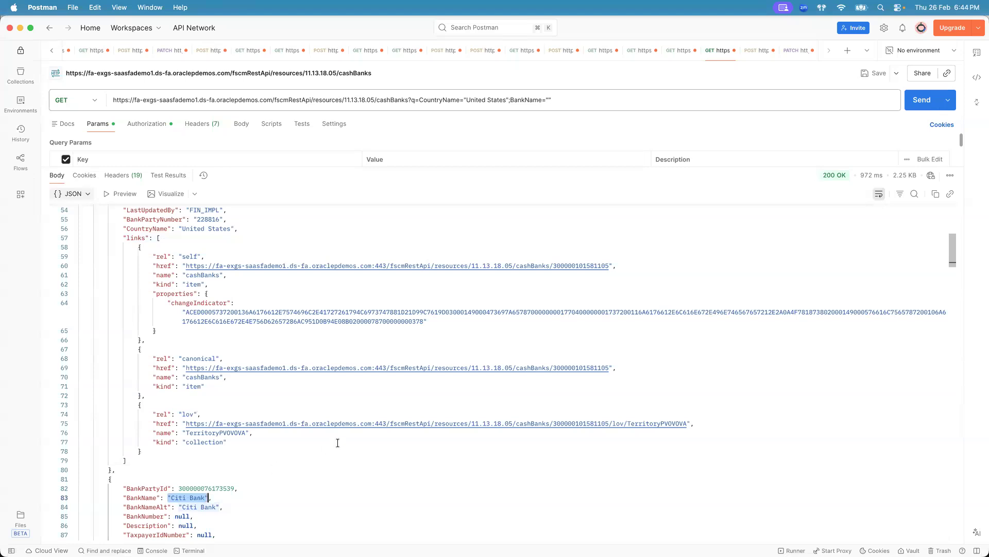
{"action": "left_click", "coordinate": [567, 100]}
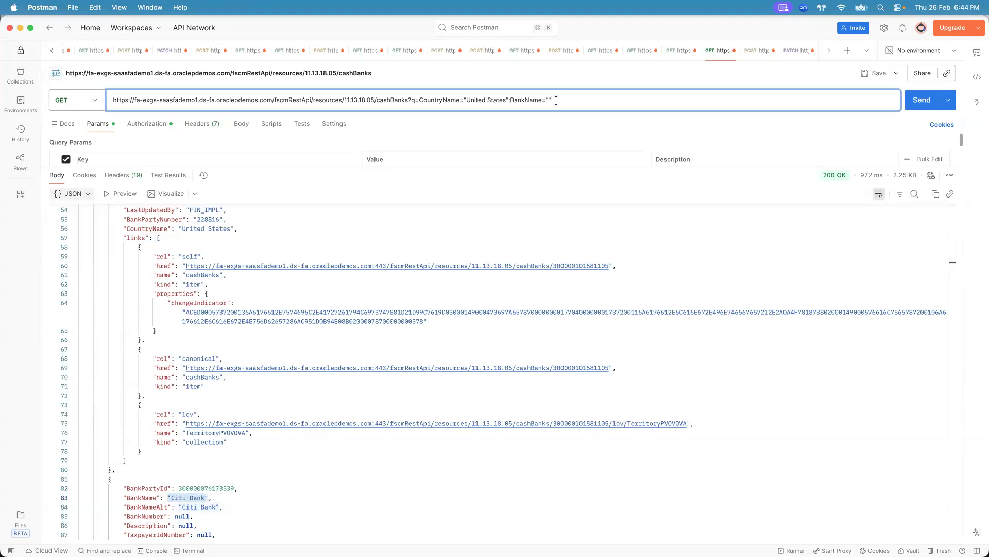
{"action": "left_click_drag", "start_coordinate": [547, 96], "coordinate": [567, 97]}
{"action": "key", "text": "super+v"}
{"action": "left_click", "coordinate": [561, 100]}
{"action": "left_click", "coordinate": [939, 99]}
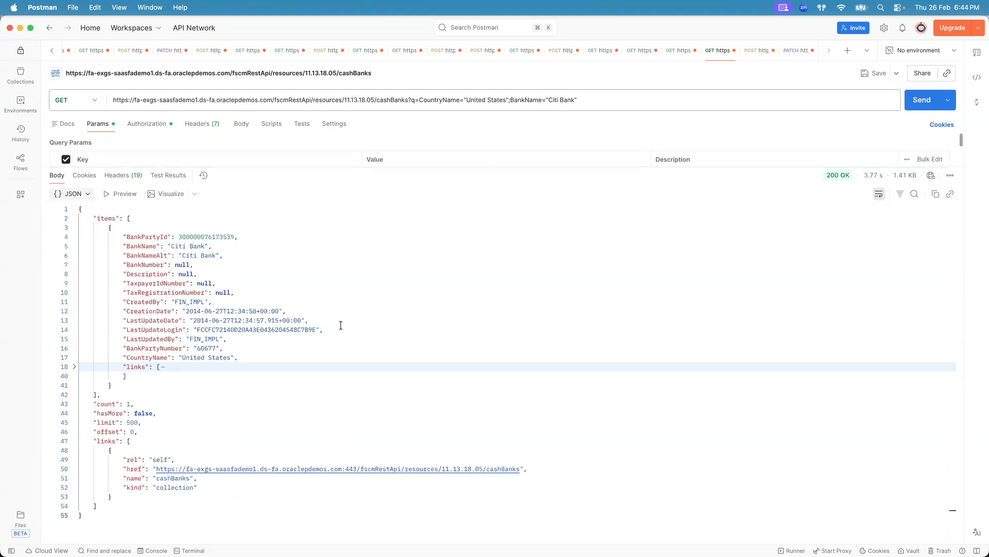
- Open the Banks REST endpoints overview in the API documentation
{"action": "left_click", "coordinate": [128, 404]}
{"action": "key", "text": "super+Tab"}
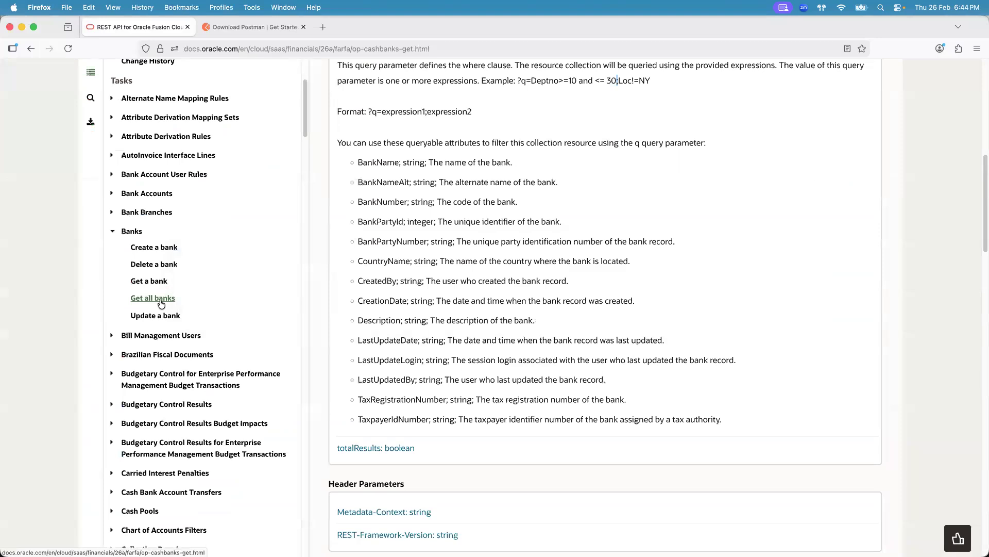
{"action": "left_click", "coordinate": [132, 231]}
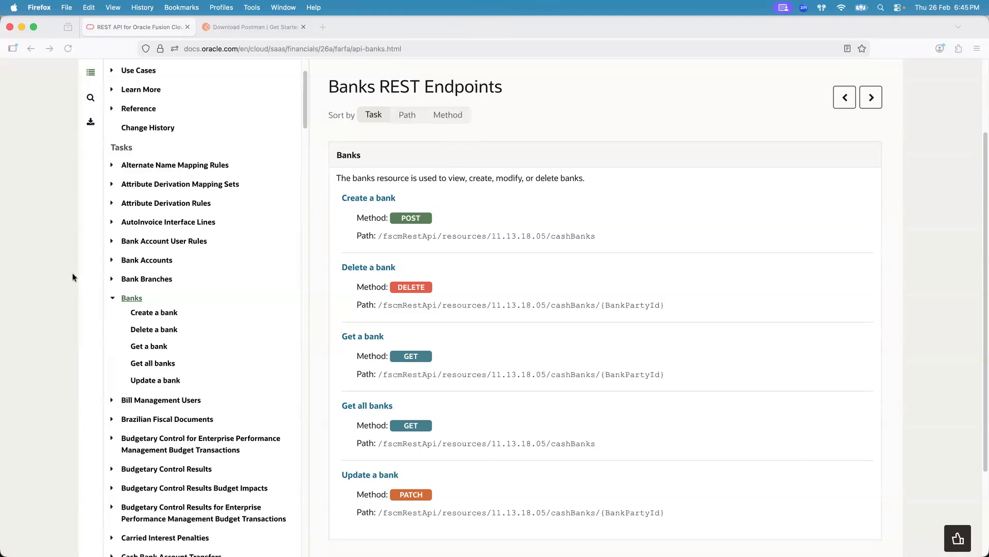
{"action": "key", "text": "super+Tab"}
{"action": "key", "text": "super+Tab"}
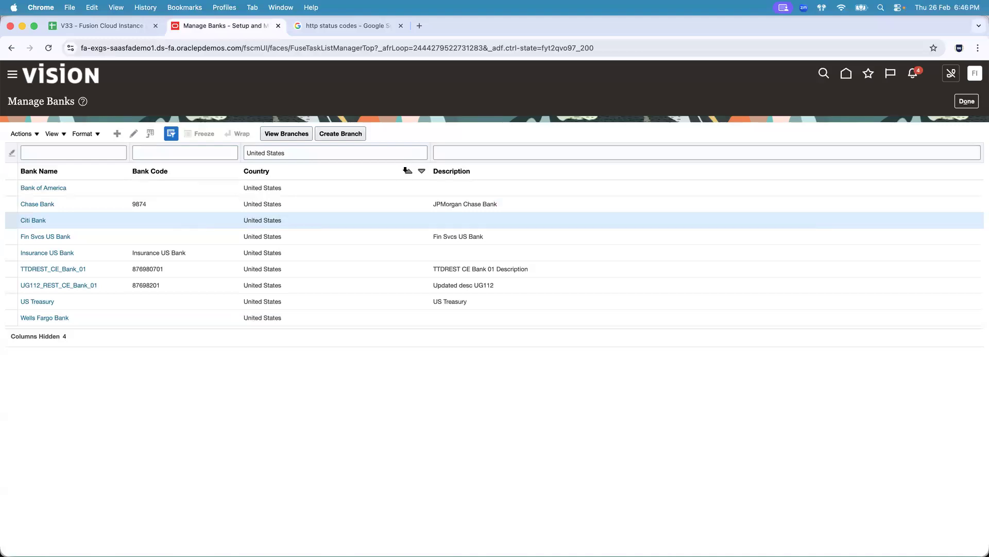
- Filter the Manage Banks list by bank name Ug112
{"action": "left_click", "coordinate": [106, 155]}
{"action": "type", "text": "Ug112"}
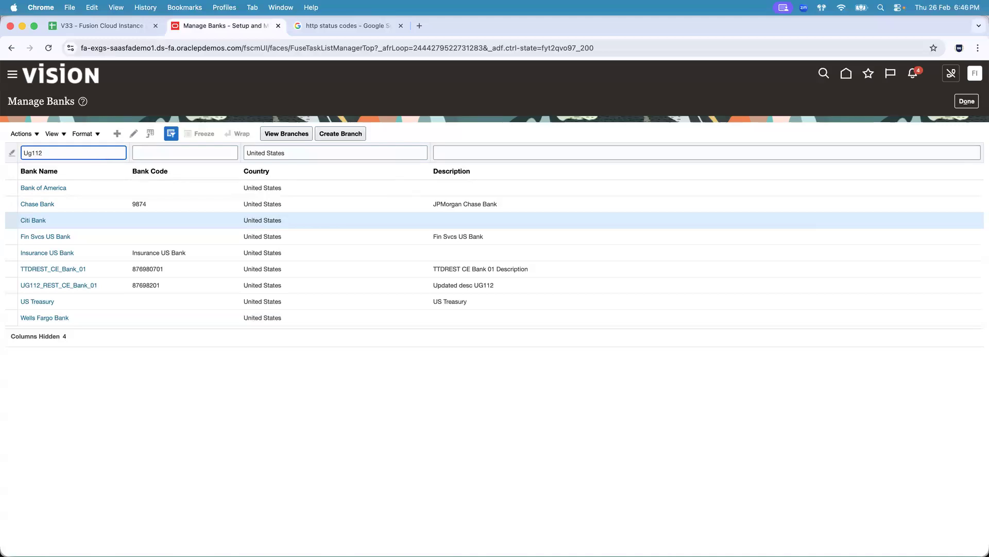
{"action": "key", "text": "Return"}
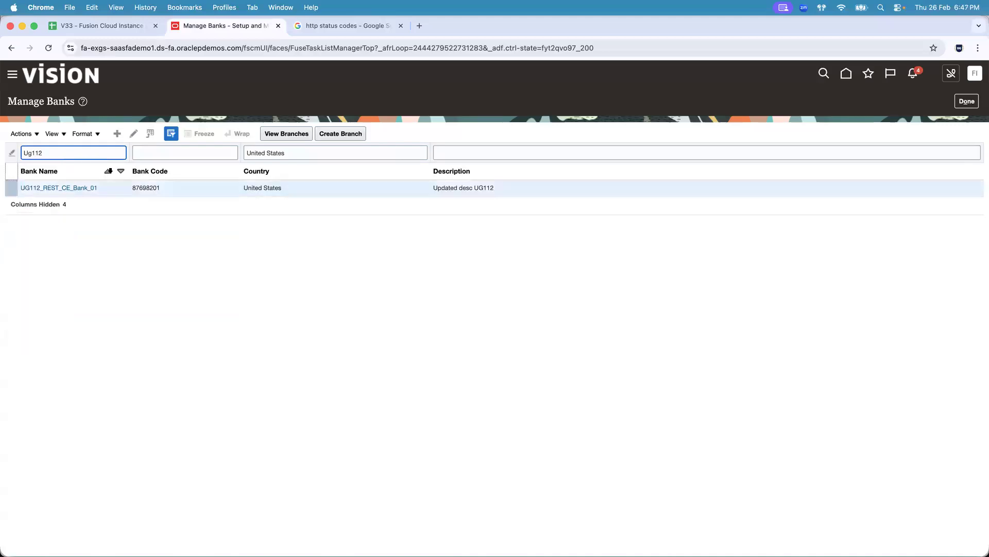
- Select the UG112_REST_CE_Bank_01 row and view its About This Record details, then close the dialog
{"action": "left_click", "coordinate": [188, 187]}
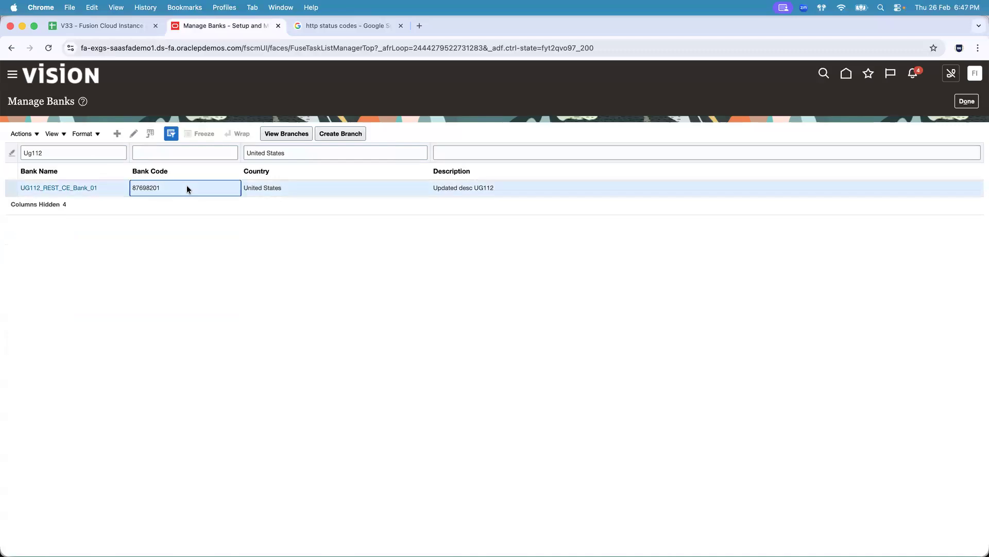
{"action": "left_click", "coordinate": [37, 135]}
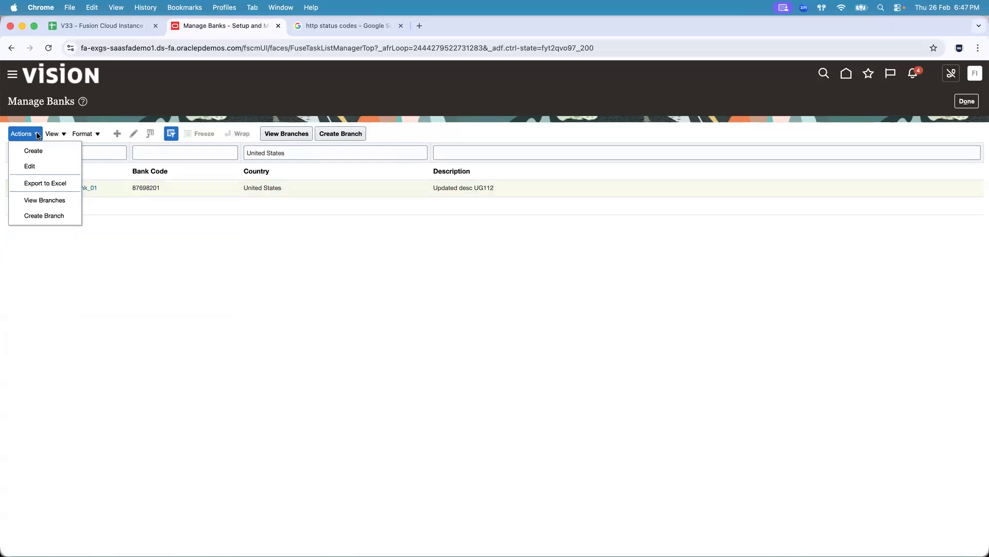
{"action": "left_click", "coordinate": [53, 133]}
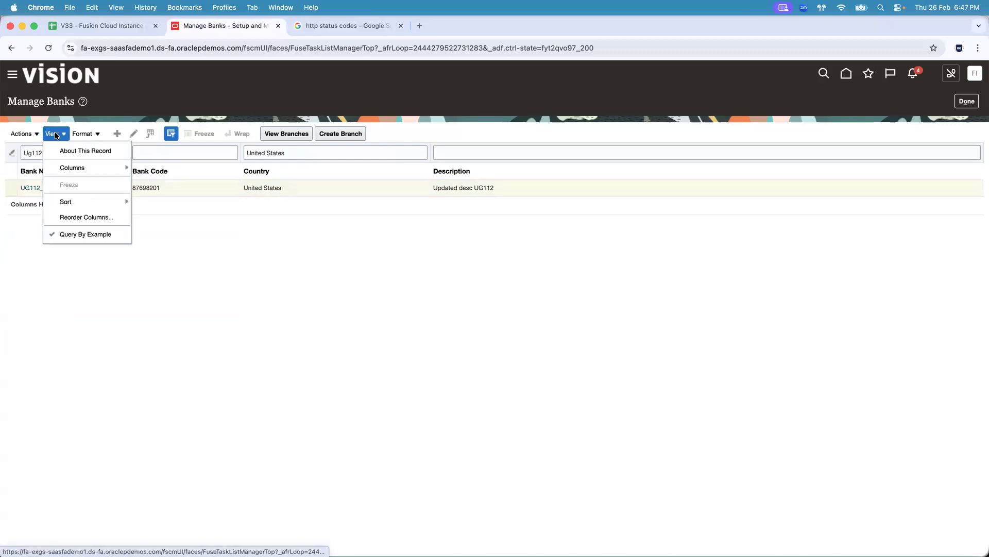
{"action": "left_click", "coordinate": [67, 151]}
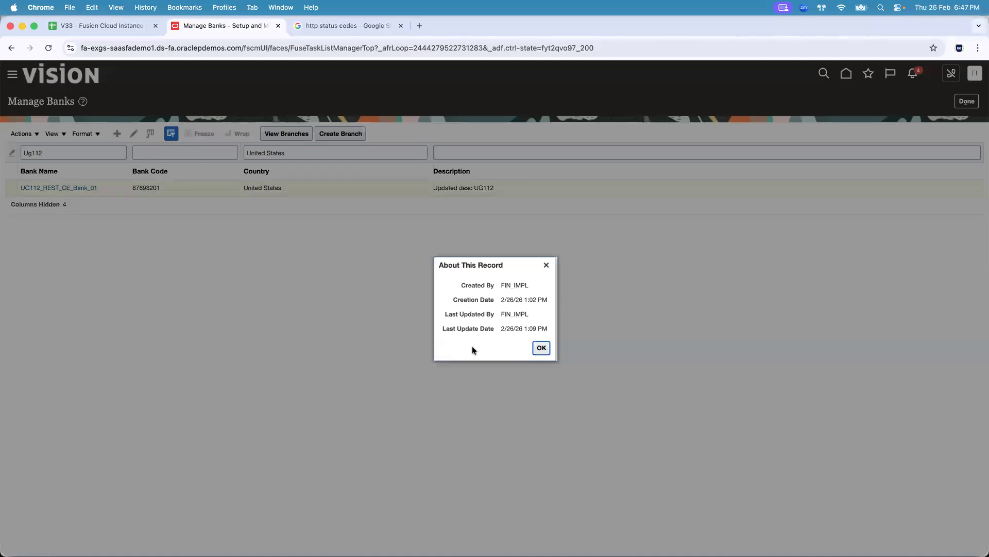
{"action": "left_click", "coordinate": [517, 286]}
{"action": "left_click", "coordinate": [546, 264]}
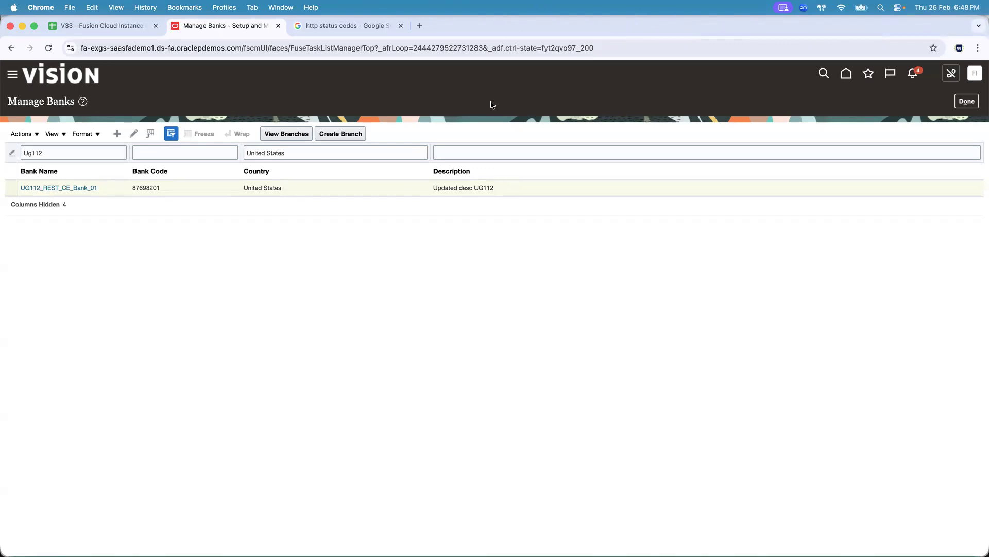
{"action": "key", "text": "super+Tab"}
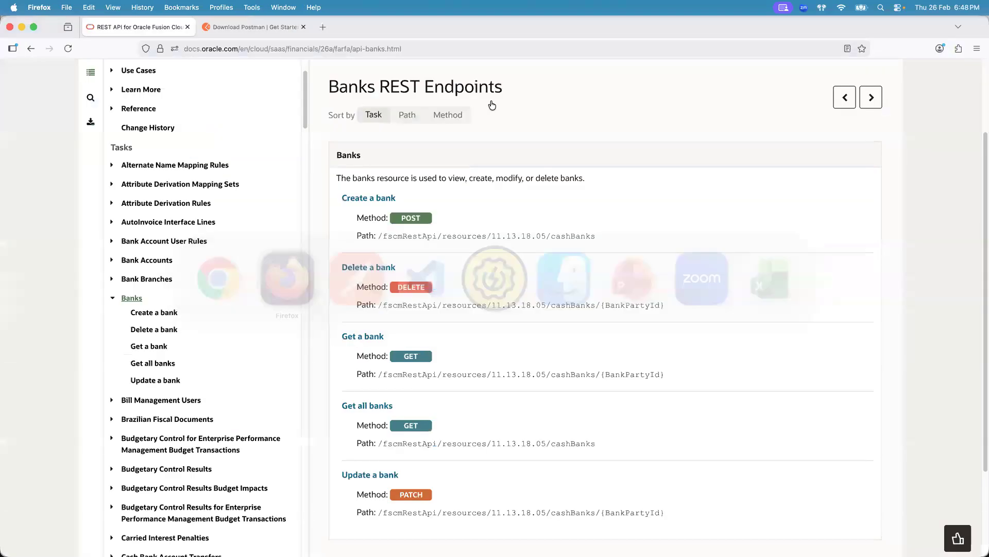
{"action": "key", "text": "super+Tab"}
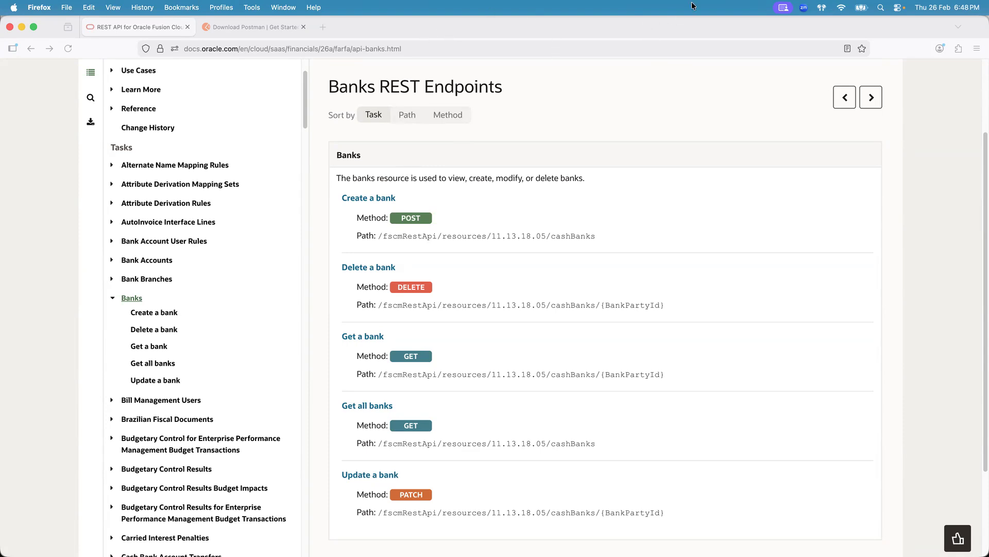
{"action": "left_click", "coordinate": [406, 169]}
{"action": "left_click", "coordinate": [461, 33]}
{"action": "key", "text": "super+Tab"}
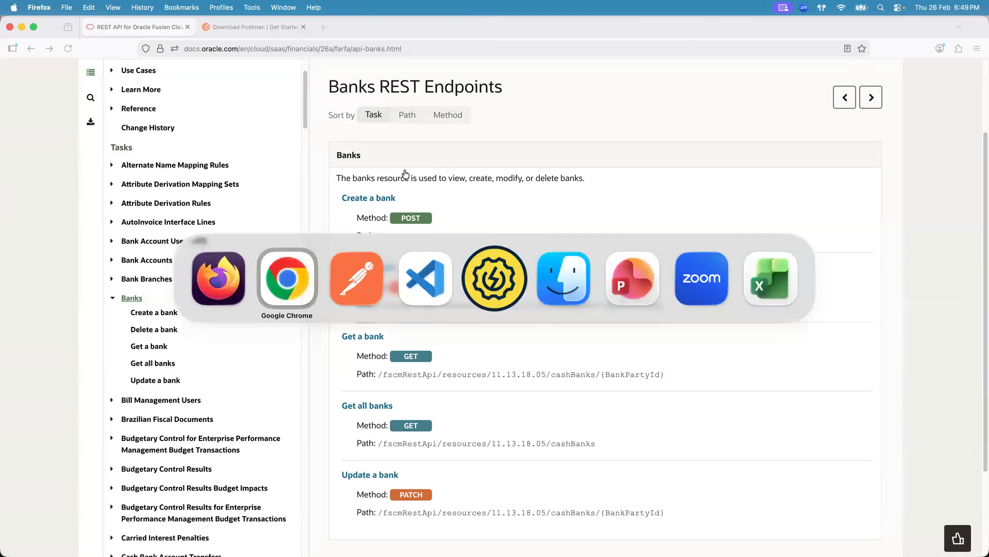
{"action": "key", "text": "super+Tab"}
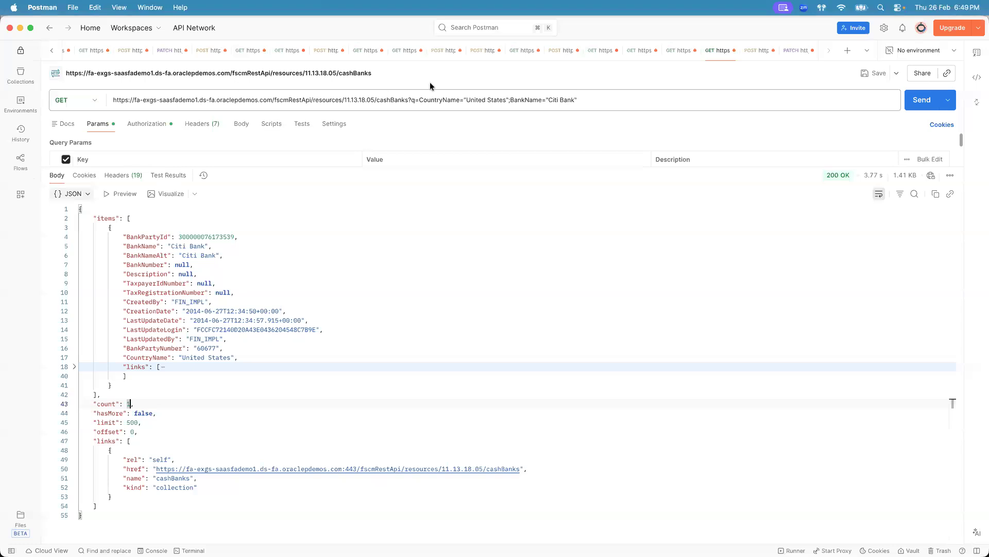
- Open the PATCH cashBanks request and examine its bank ID in the URL and the Description field in its body
{"action": "left_click", "coordinate": [793, 50]}
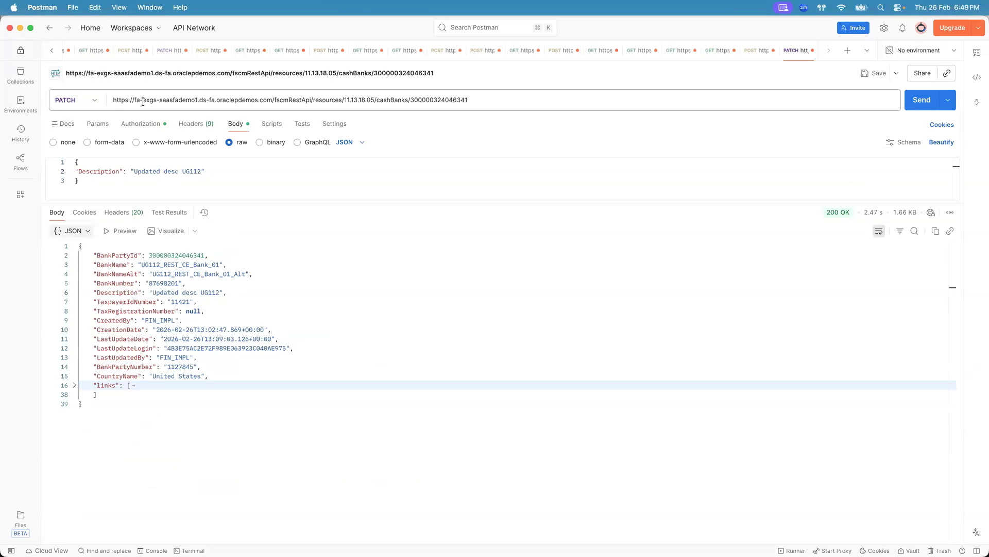
{"action": "key", "text": "super+Tab"}
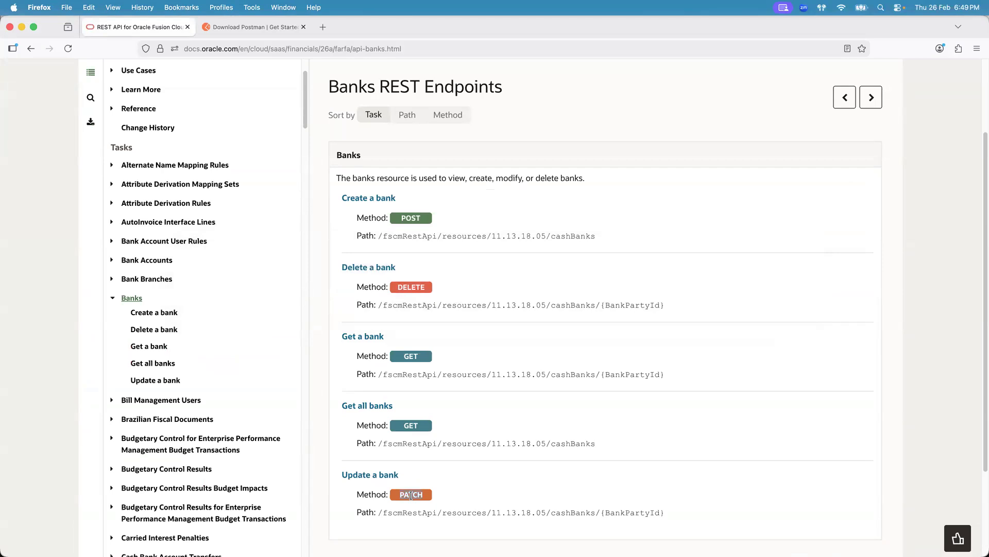
{"action": "key", "text": "super+Tab"}
{"action": "key", "text": "super+Tab"}
{"action": "key", "text": "super+Tab"}
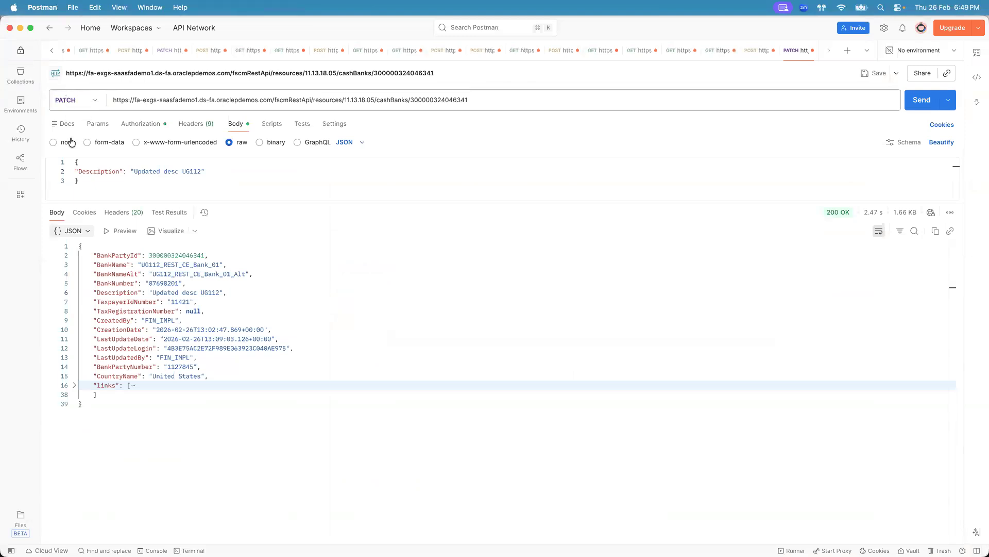
{"action": "double_click", "coordinate": [93, 173]}
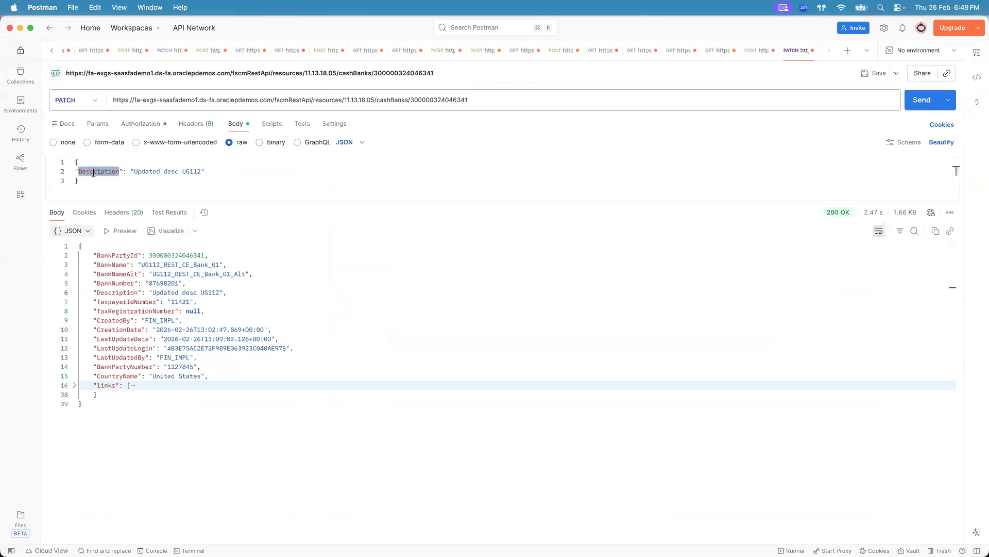
{"action": "double_click", "coordinate": [438, 100]}
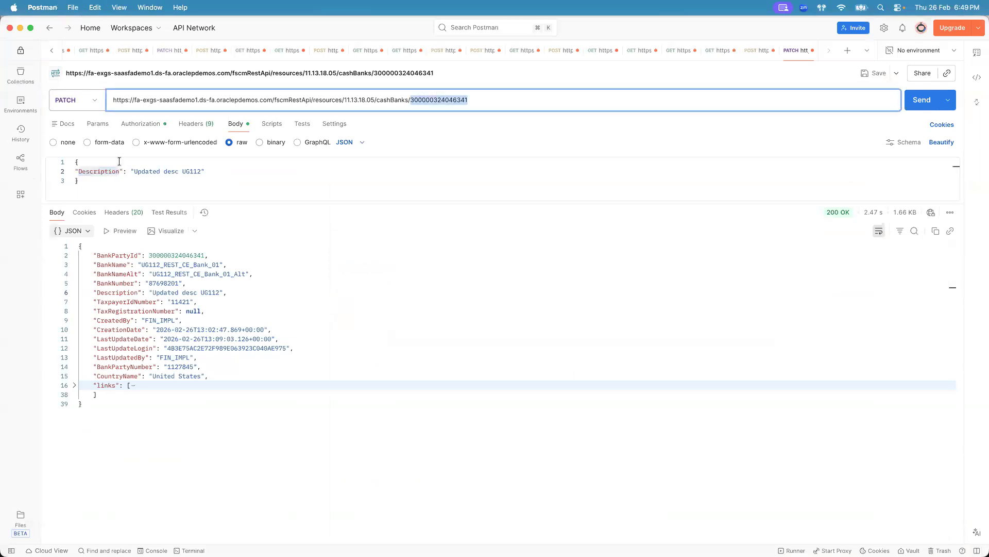
{"action": "double_click", "coordinate": [105, 172]}
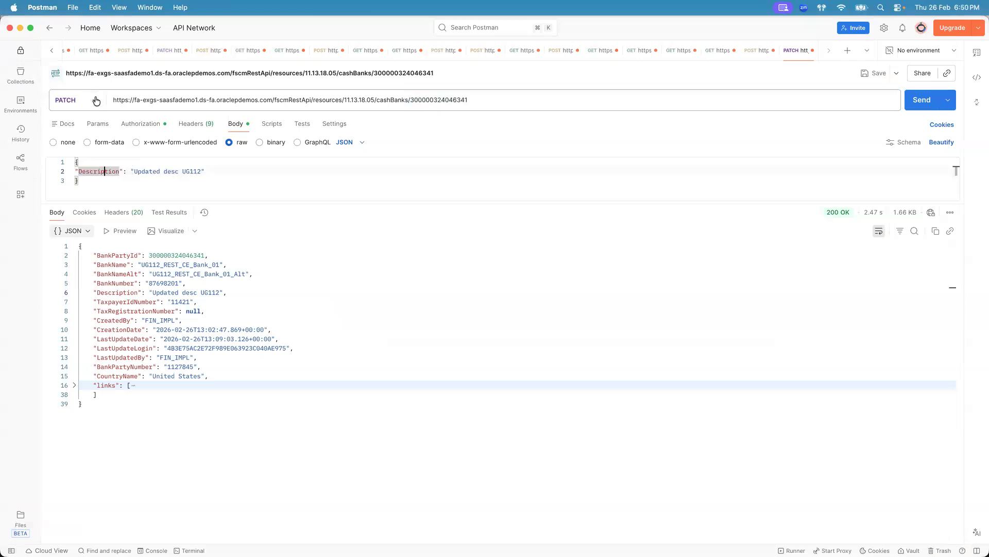
{"action": "left_click", "coordinate": [77, 100]}
{"action": "left_click", "coordinate": [73, 162]}
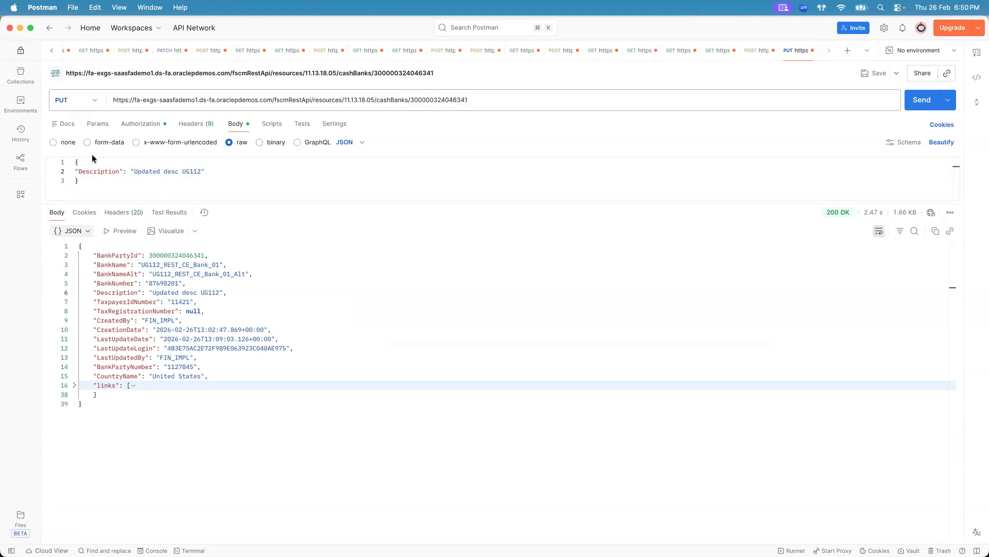
{"action": "double_click", "coordinate": [97, 171]}
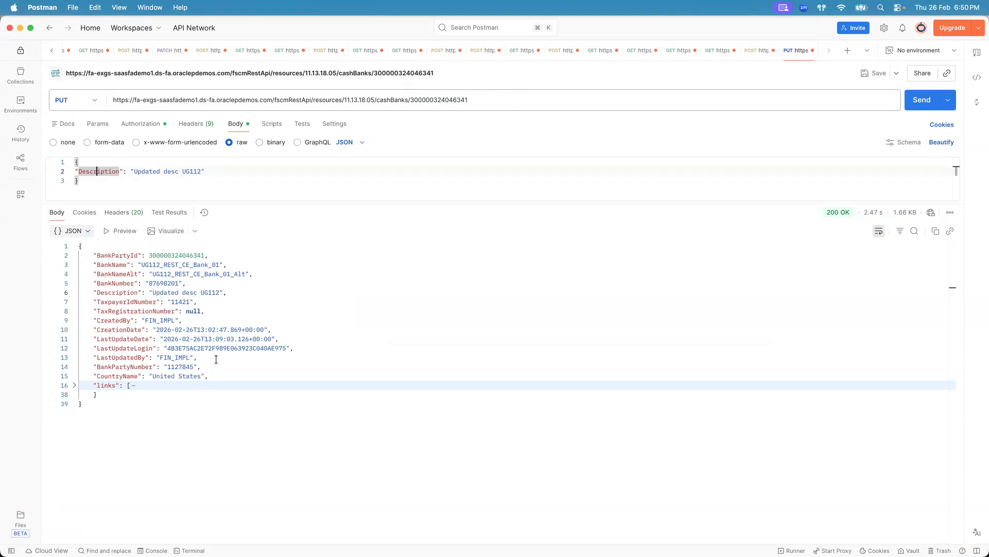
{"action": "left_click_drag", "start_coordinate": [238, 308], "coordinate": [72, 248]}
{"action": "key", "text": "super+c"}
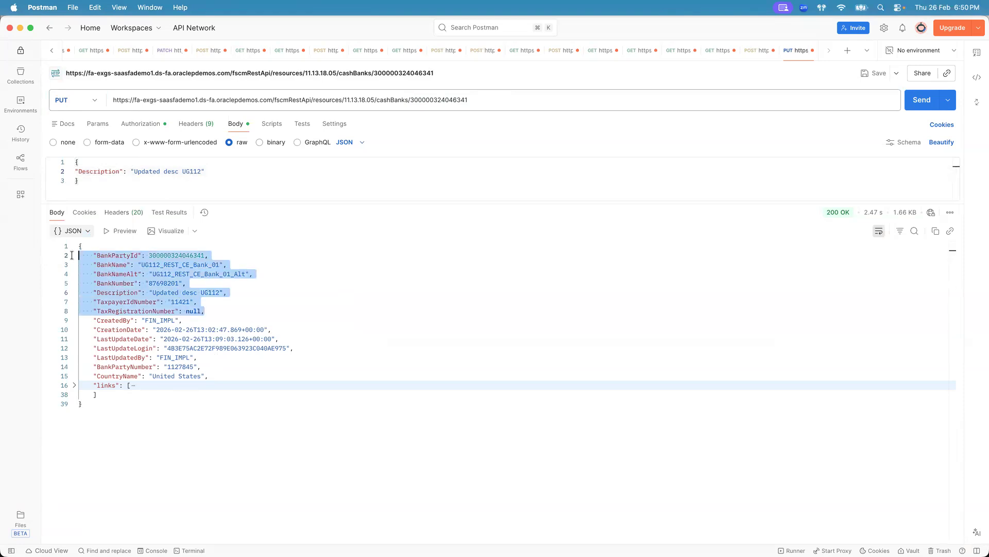
{"action": "left_click", "coordinate": [133, 192]}
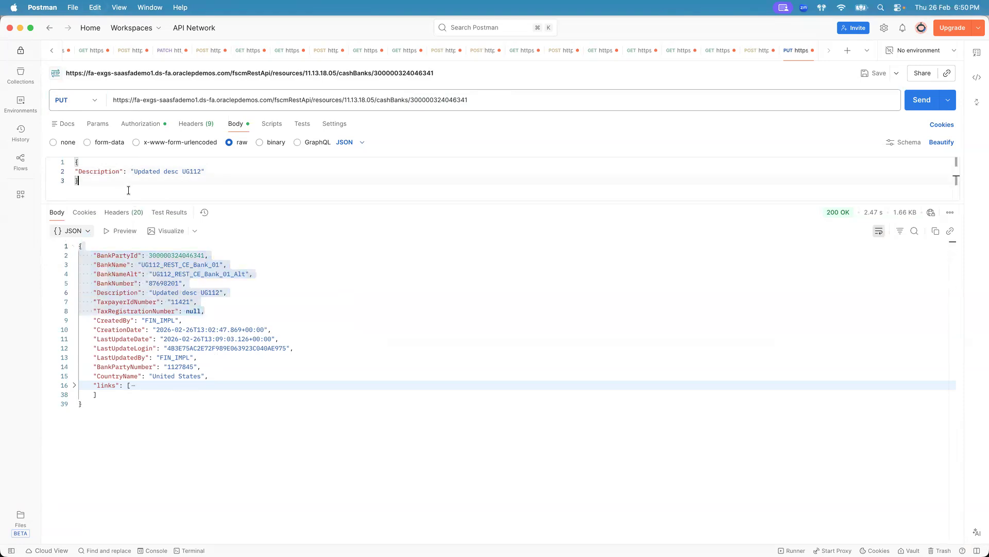
{"action": "key", "text": "Return"}
{"action": "key", "text": "Return"}
{"action": "key", "text": "super+v"}
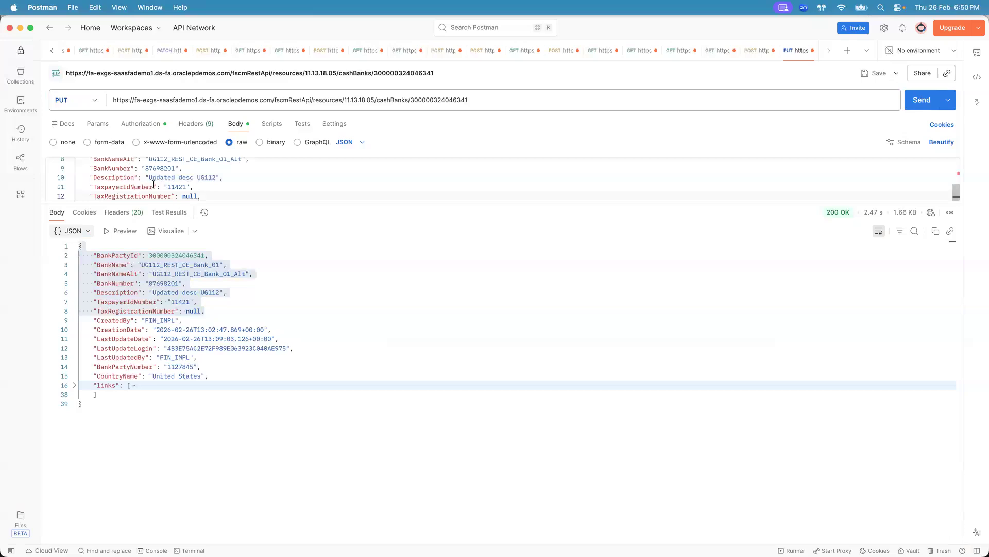
{"action": "key", "text": "super+z"}
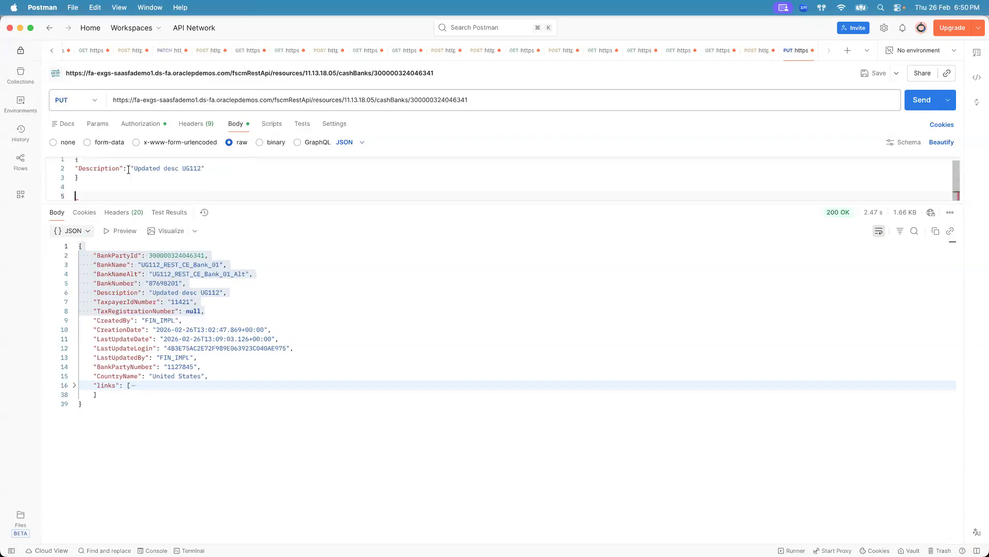
{"action": "key", "text": "super+z"}
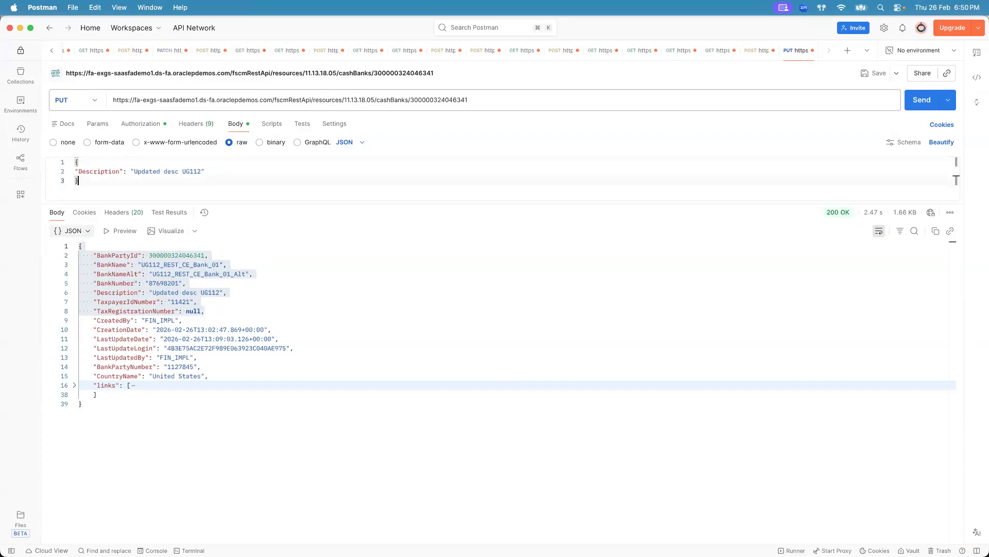
{"action": "left_click", "coordinate": [95, 100]}
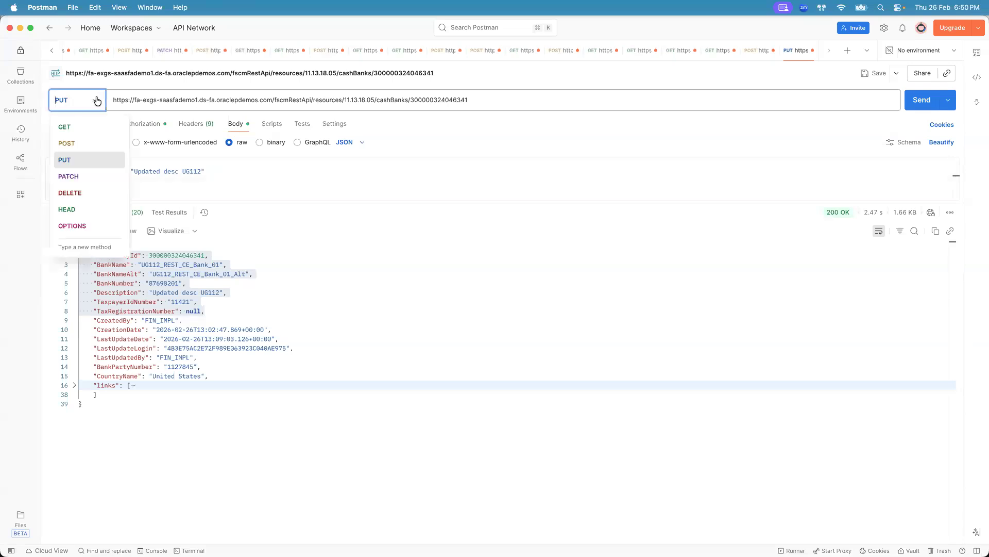
{"action": "left_click", "coordinate": [91, 181]}
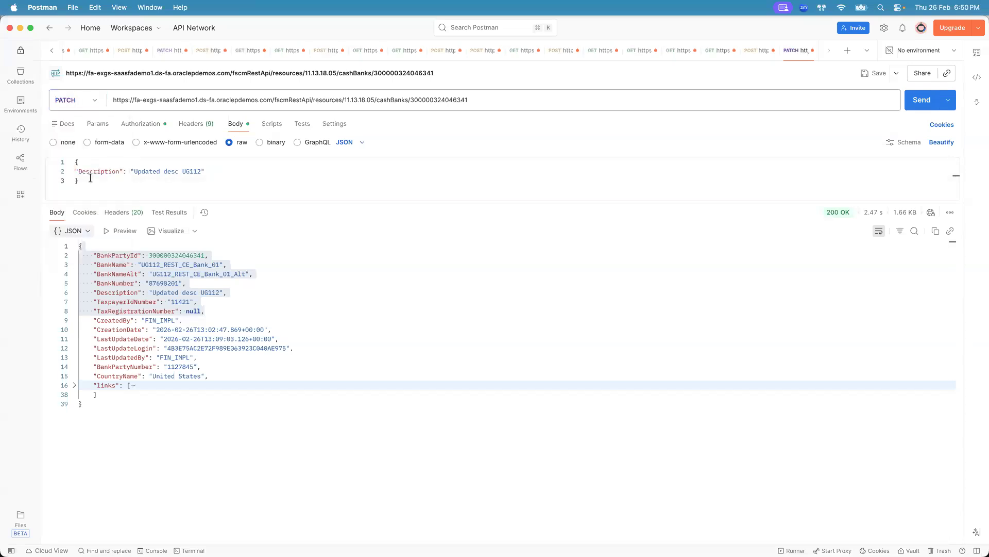
{"action": "double_click", "coordinate": [106, 172]}
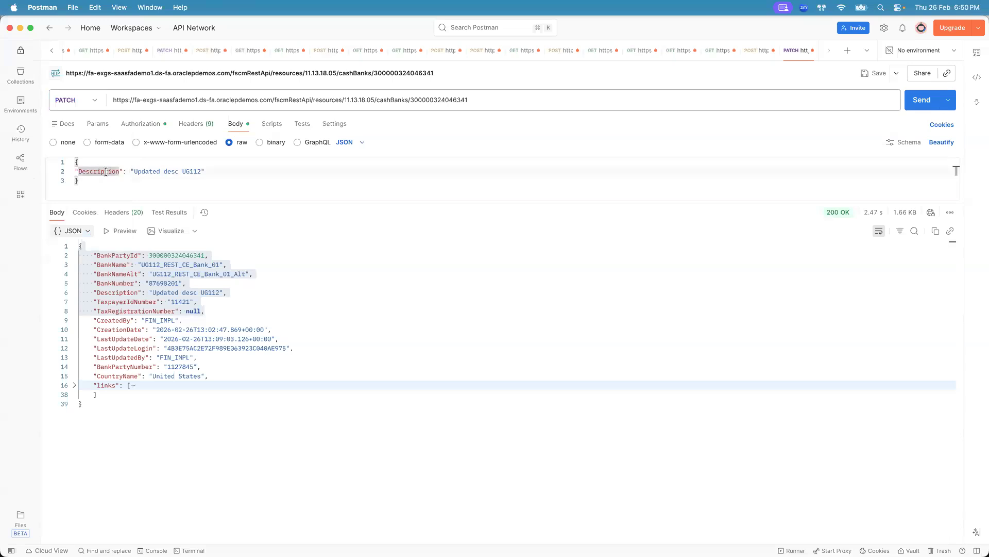
{"action": "left_click", "coordinate": [95, 101]}
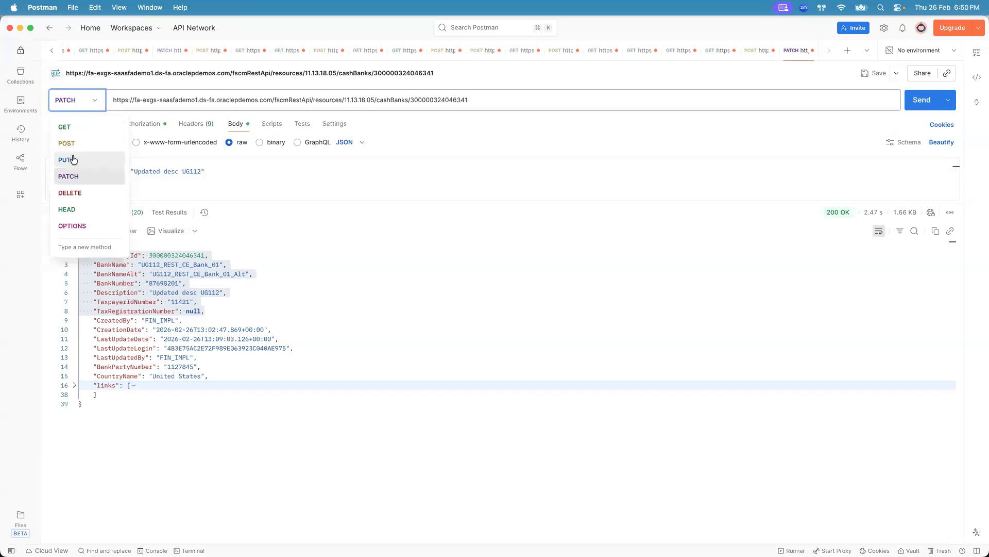
{"action": "left_click", "coordinate": [235, 181]}
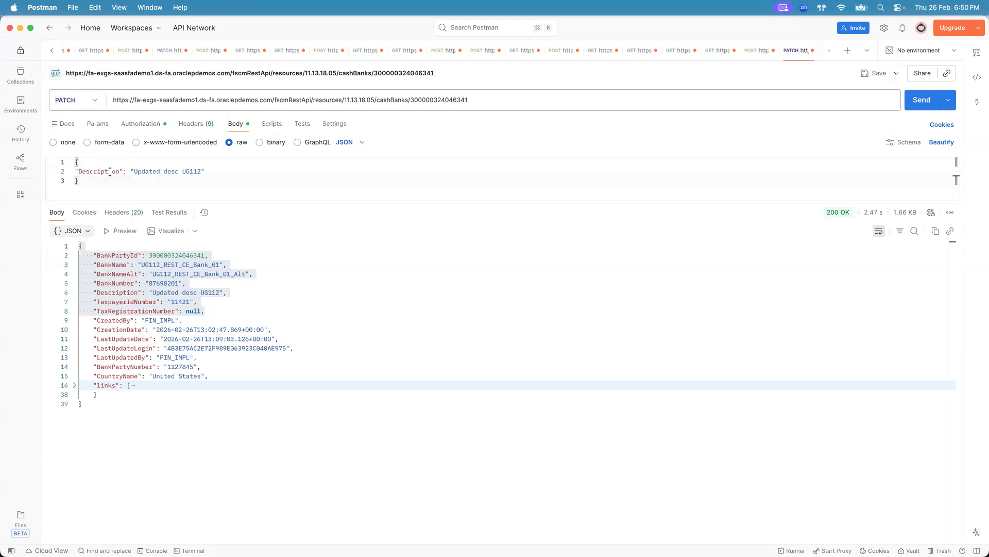
- Duplicate the PATCH cashBanks request tab
{"action": "right_click", "coordinate": [790, 50]}
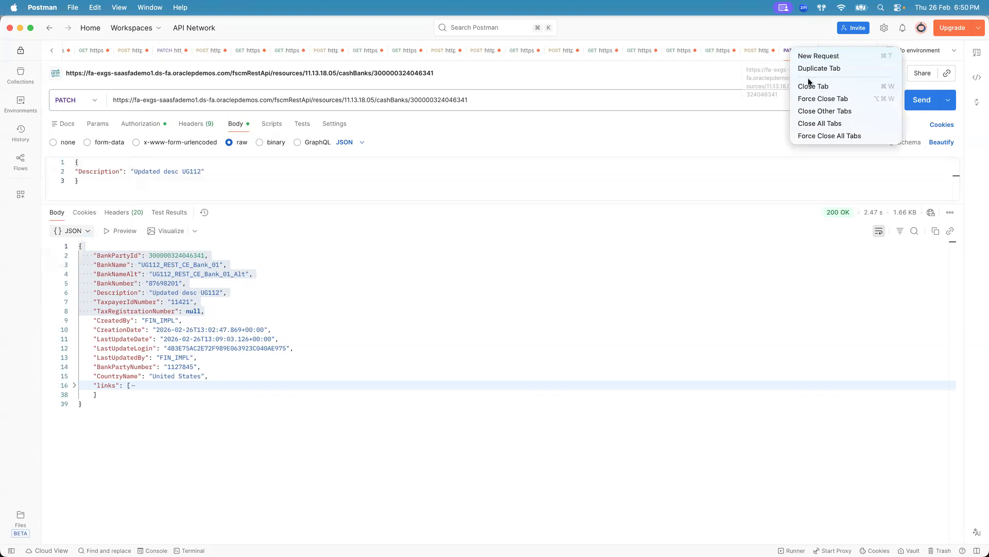
{"action": "left_click", "coordinate": [813, 69]}
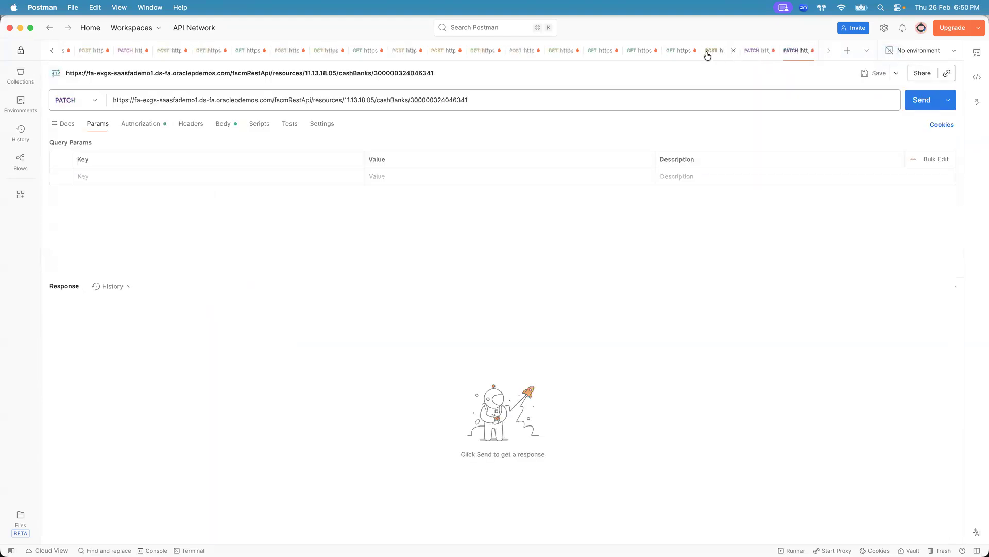
- Copy the whole JSON body of the POST create-bank request
{"action": "left_click", "coordinate": [708, 55]}
{"action": "key", "text": "super+a"}
{"action": "key", "text": "super+c"}
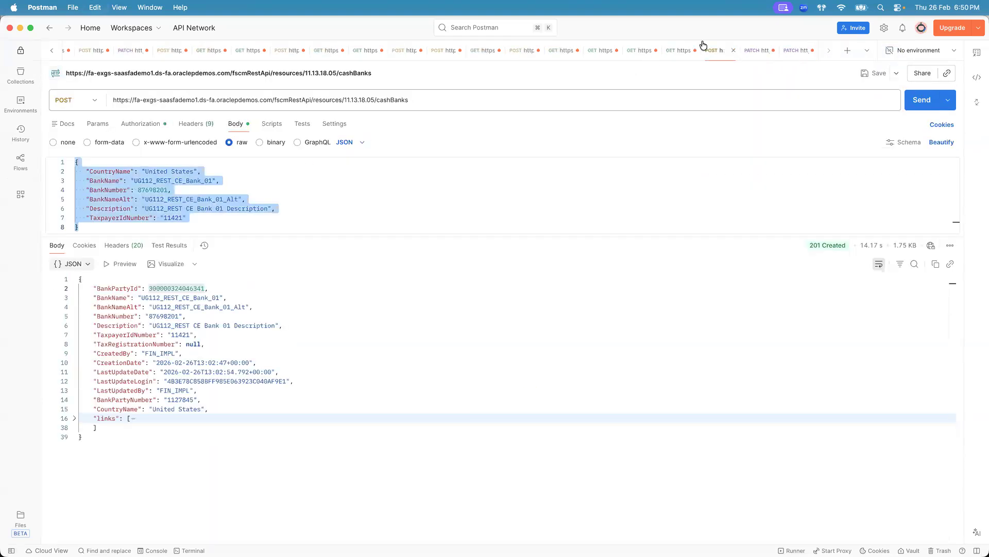
{"action": "left_click", "coordinate": [753, 54]}
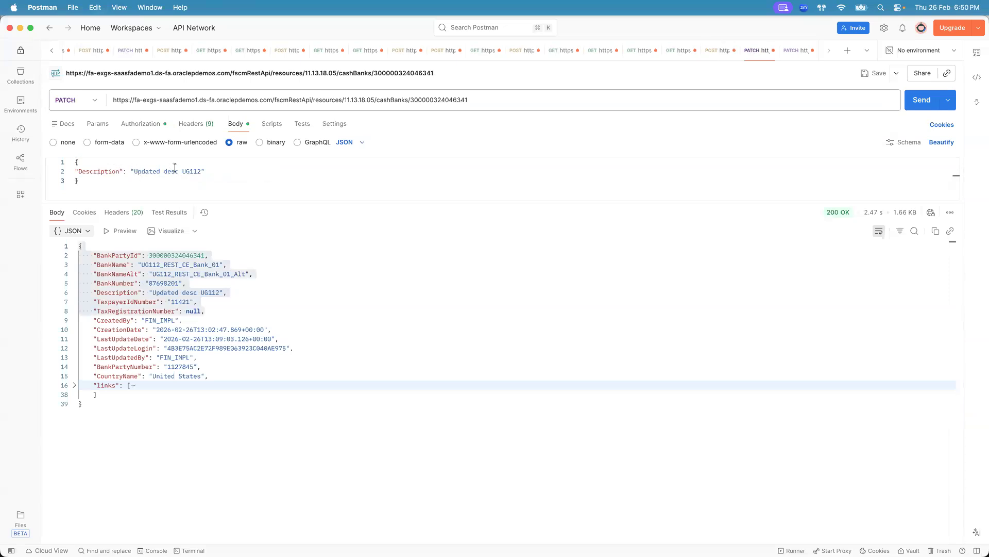
- Switch the duplicated request's method to PUT and paste the create-bank JSON below its existing body
{"action": "left_click", "coordinate": [787, 53]}
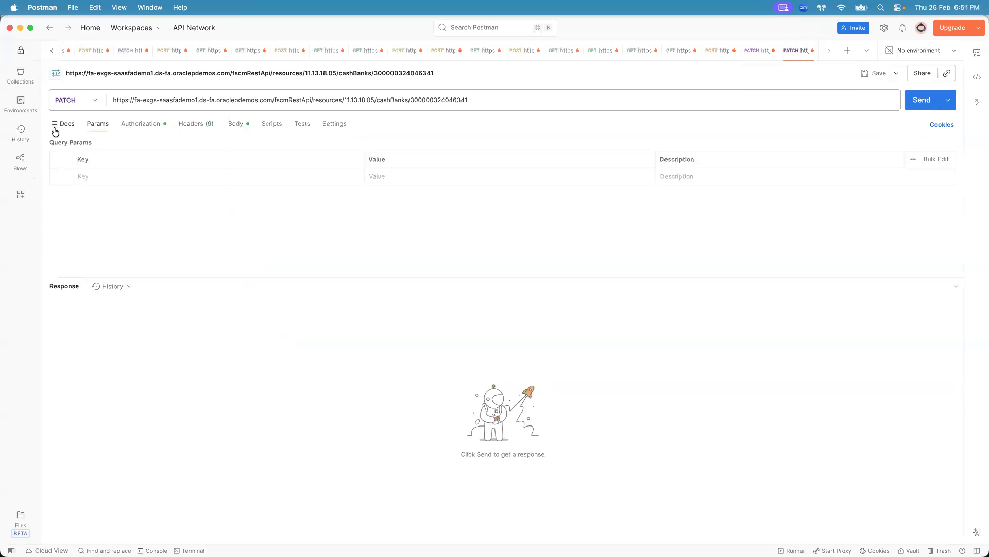
{"action": "left_click", "coordinate": [90, 103]}
{"action": "left_click", "coordinate": [71, 160]}
{"action": "left_click", "coordinate": [236, 124]}
{"action": "left_click", "coordinate": [108, 180]}
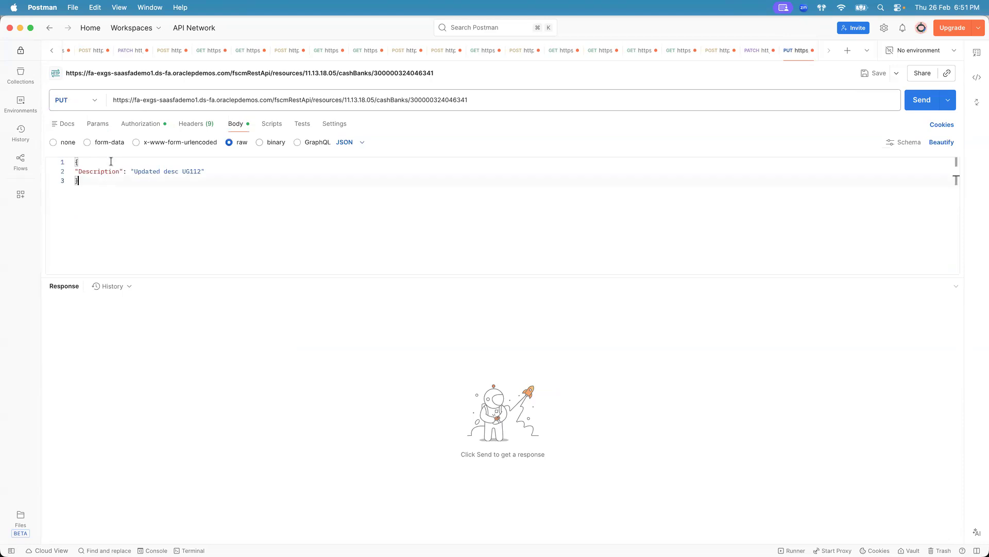
{"action": "key", "text": "super+a"}
{"action": "left_click", "coordinate": [121, 224]}
{"action": "key", "text": "Return"}
{"action": "key", "text": "super+v"}
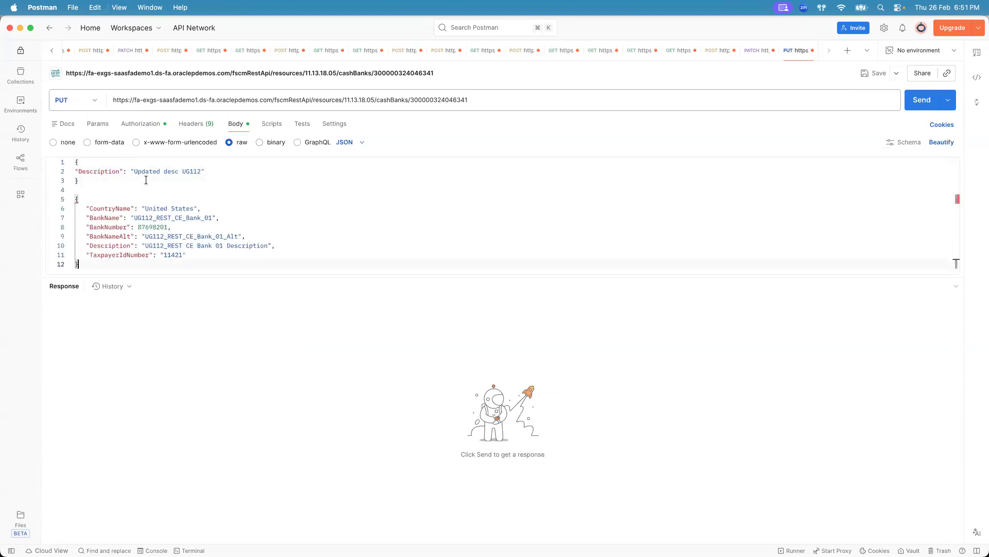
- Set the pasted Description to "Updated desc UG112" and delete the original Description-only JSON block
{"action": "left_click_drag", "start_coordinate": [134, 172], "coordinate": [201, 171]}
{"action": "key", "text": "super+c"}
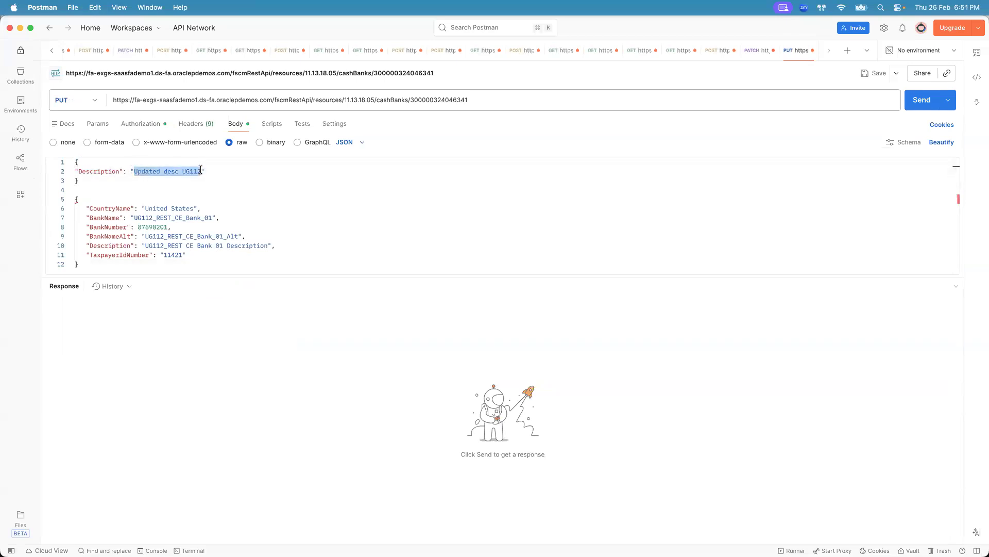
{"action": "double_click", "coordinate": [145, 245]}
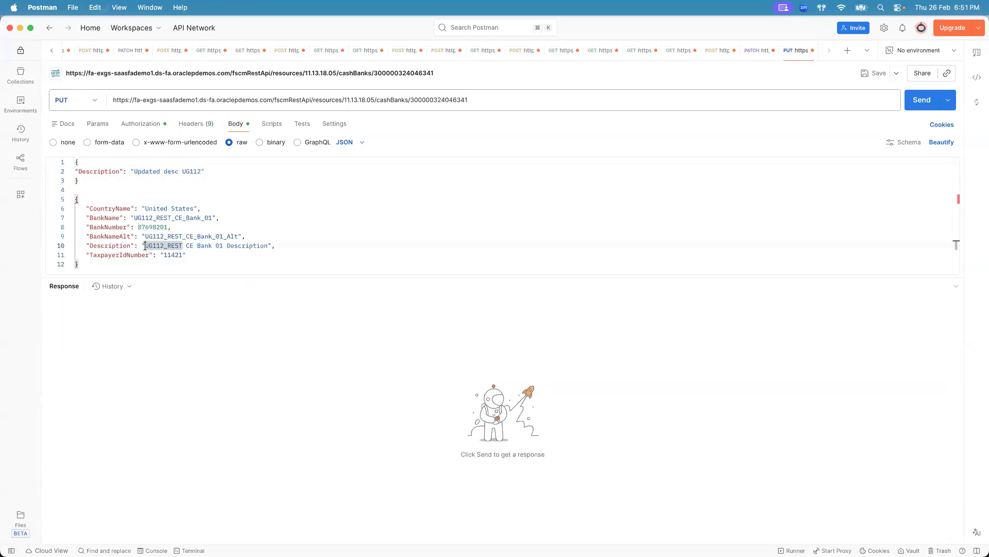
{"action": "left_click", "coordinate": [266, 245], "text": "shift"}
{"action": "key", "text": "super+v"}
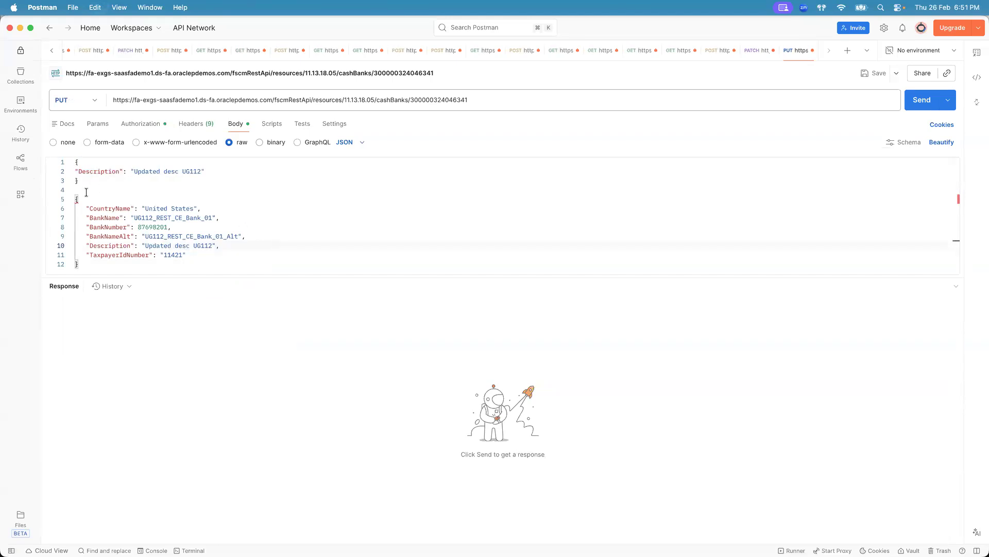
{"action": "left_click_drag", "start_coordinate": [77, 196], "coordinate": [69, 159]}
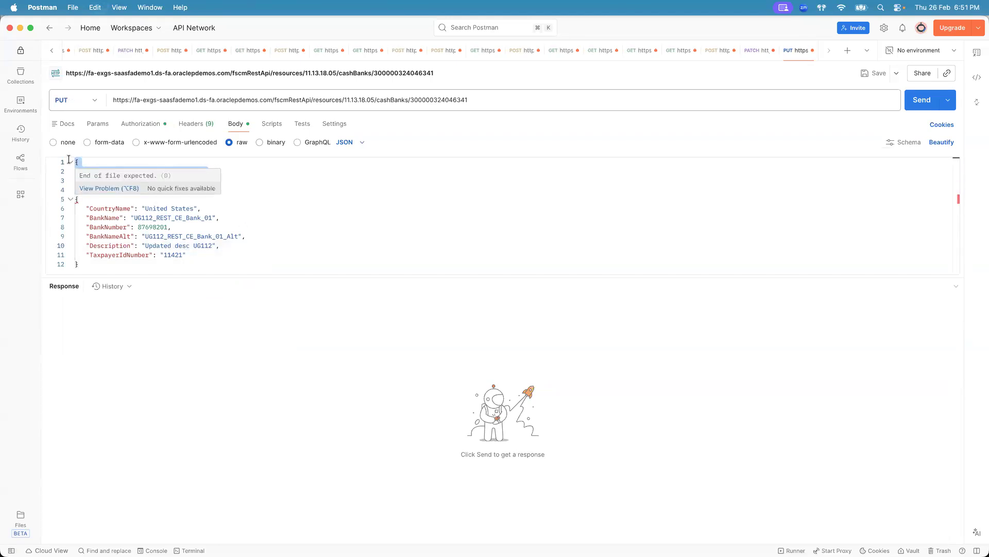
{"action": "key", "text": "BackSpace"}
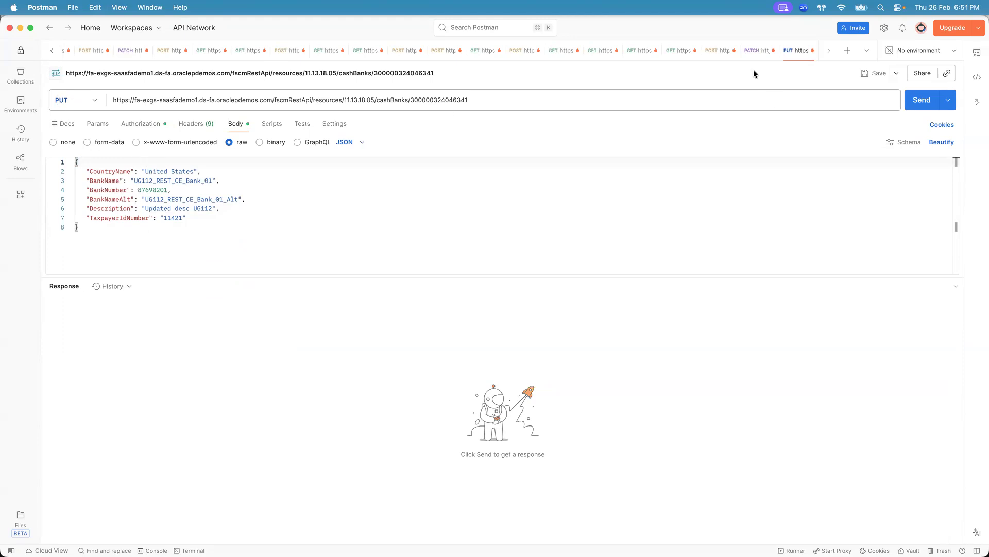
- Compare the PUT request's URL and body with the PATCH request and its response, then return to the Banks REST endpoints documentation
{"action": "left_click", "coordinate": [753, 50]}
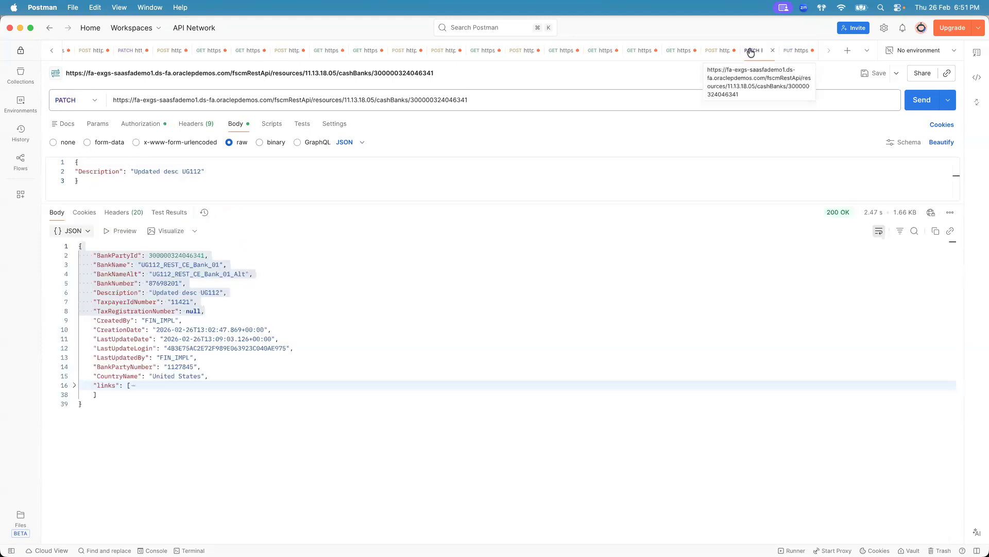
{"action": "left_click", "coordinate": [105, 176]}
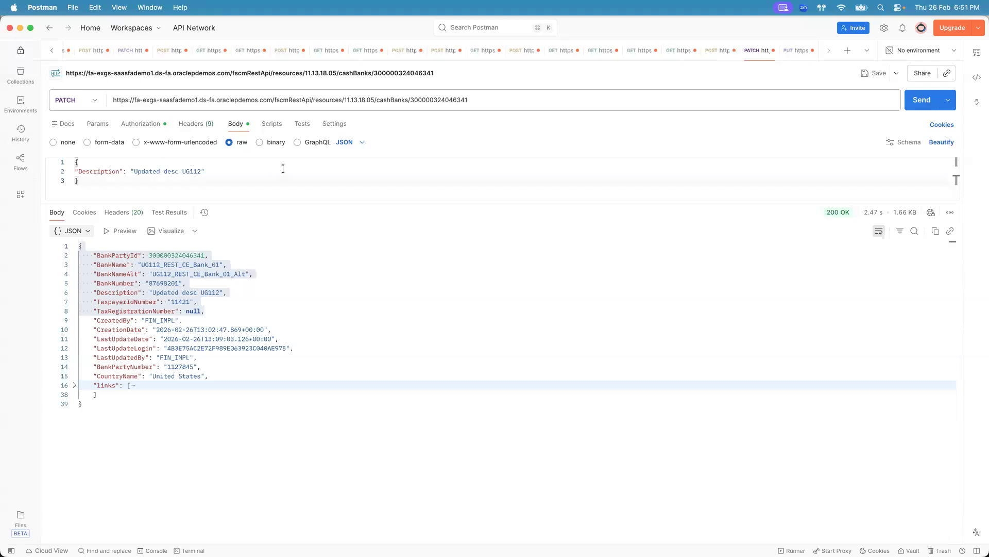
{"action": "key", "text": "super+Tab"}
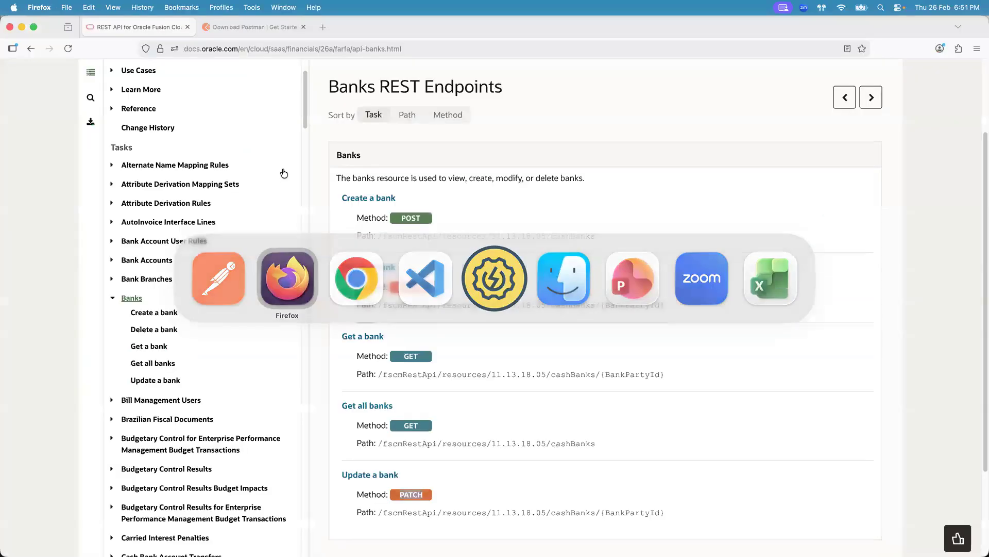
{"action": "key", "text": "super+Tab"}
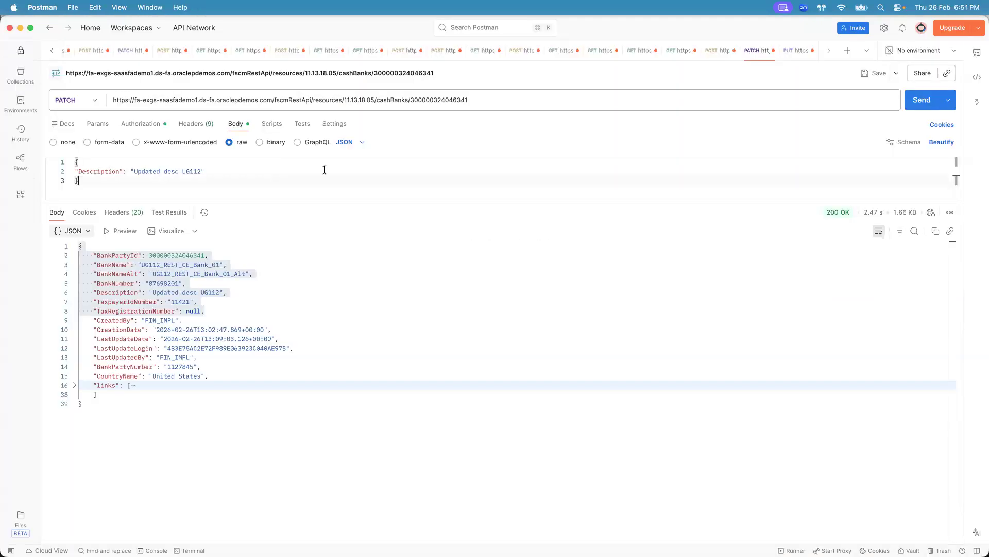
{"action": "left_click", "coordinate": [796, 50]}
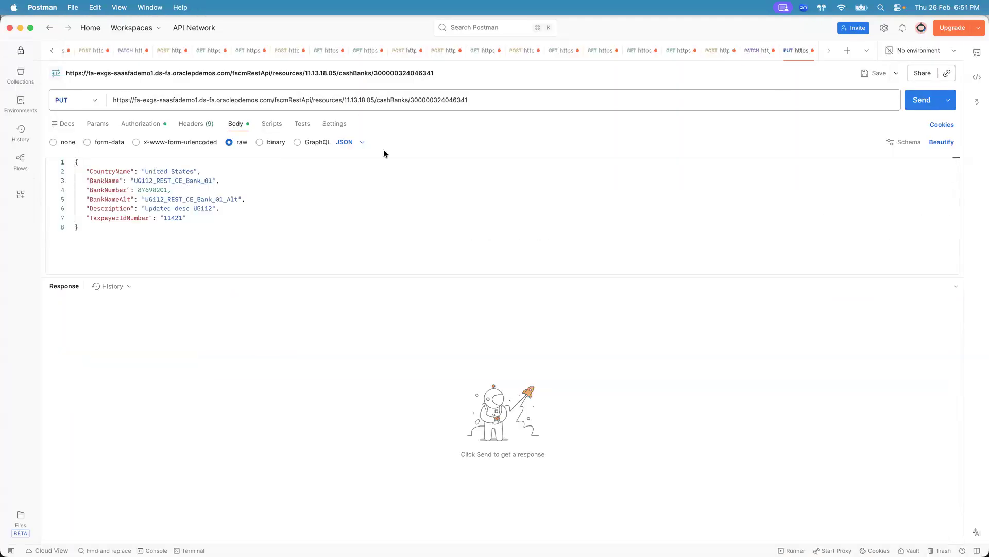
{"action": "double_click", "coordinate": [446, 99]}
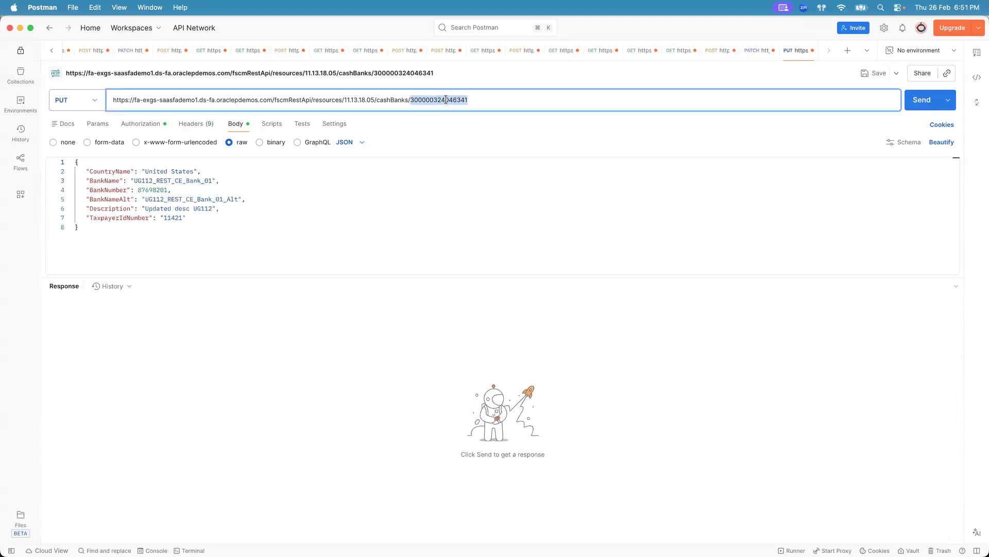
{"action": "left_click_drag", "start_coordinate": [90, 230], "coordinate": [72, 160]}
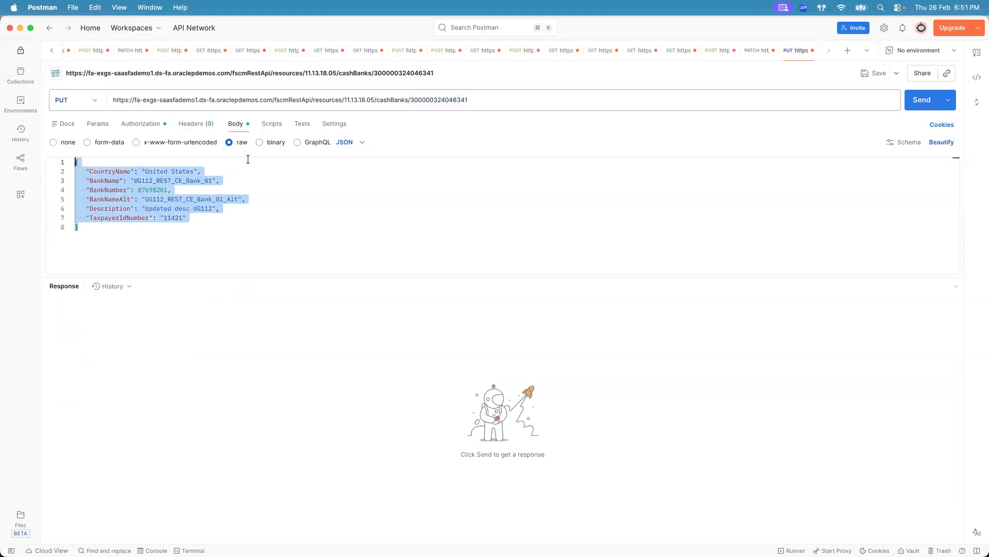
{"action": "left_click", "coordinate": [757, 51]}
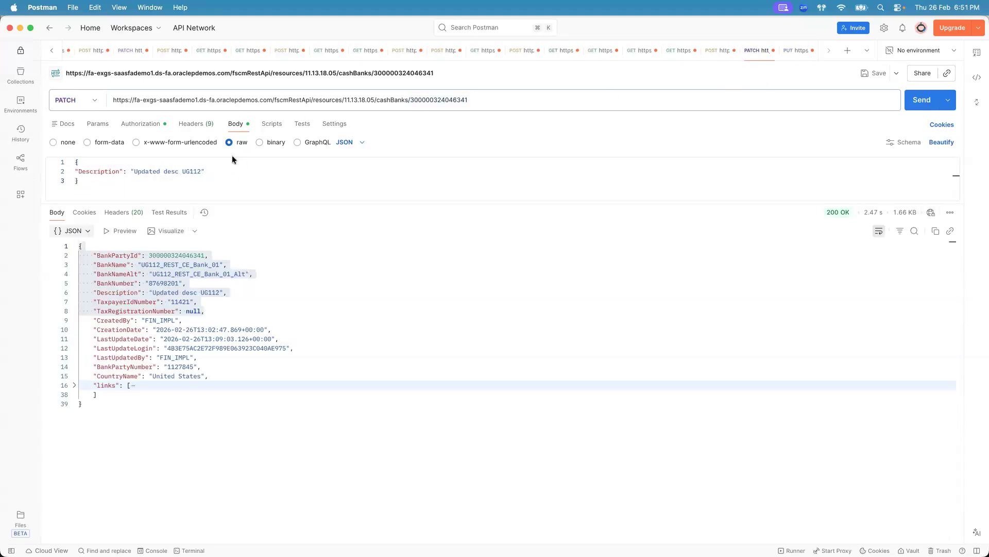
{"action": "left_click_drag", "start_coordinate": [209, 255], "coordinate": [77, 255]}
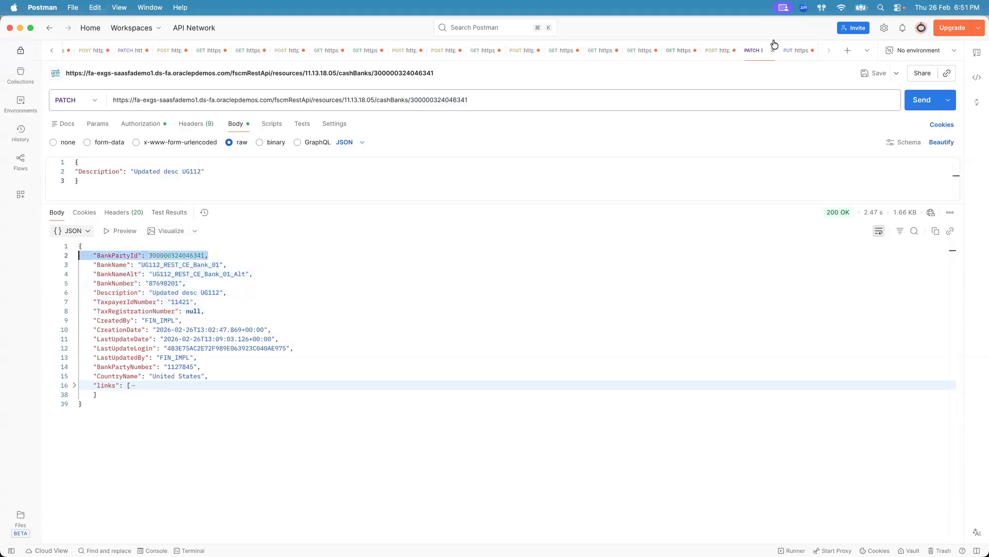
{"action": "left_click", "coordinate": [794, 50]}
{"action": "left_click", "coordinate": [134, 156]}
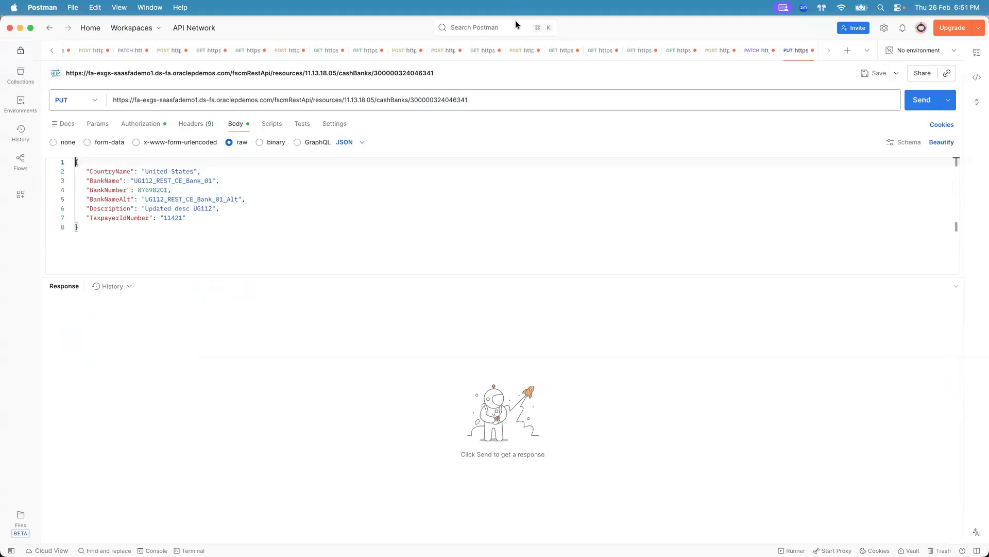
{"action": "key", "text": "super+Tab"}
{"action": "left_click", "coordinate": [728, 40]}
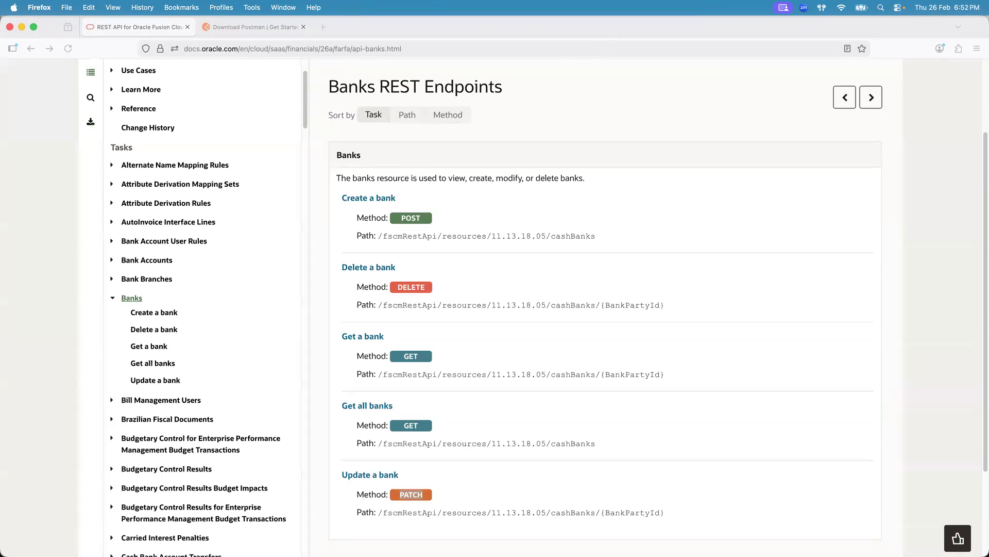
{"action": "left_click", "coordinate": [36, 531]}
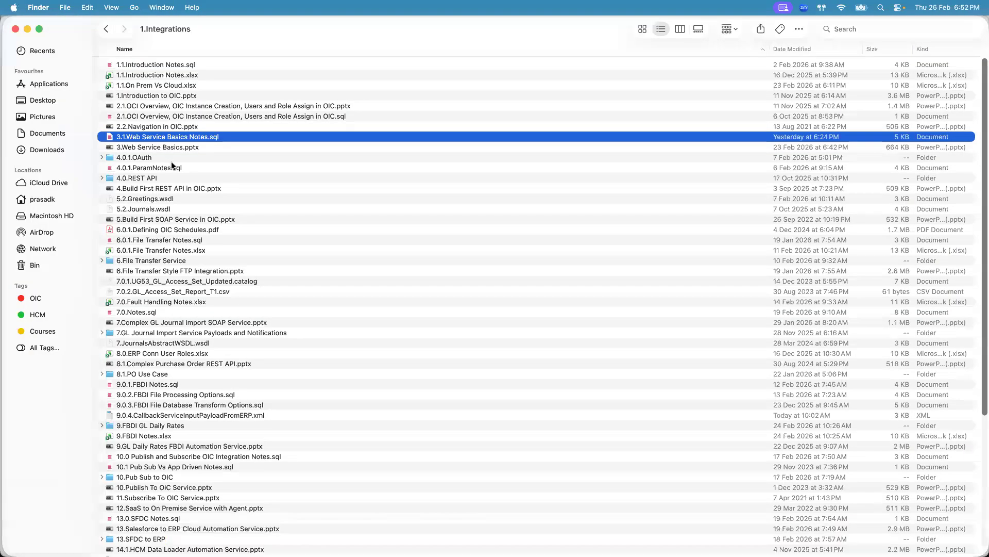
{"action": "left_click", "coordinate": [242, 106]}
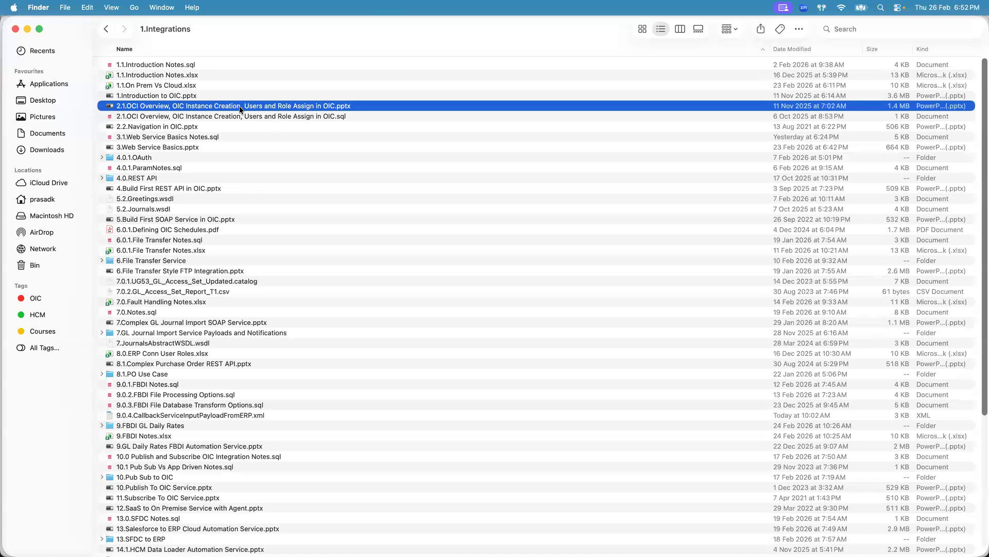
{"action": "left_click", "coordinate": [200, 189]}
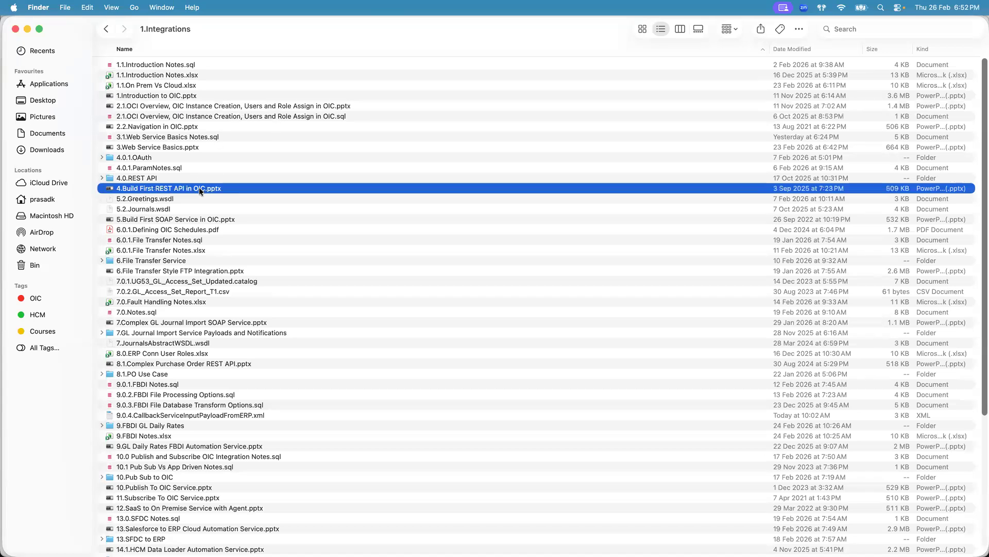
{"action": "key", "text": "super+Tab"}
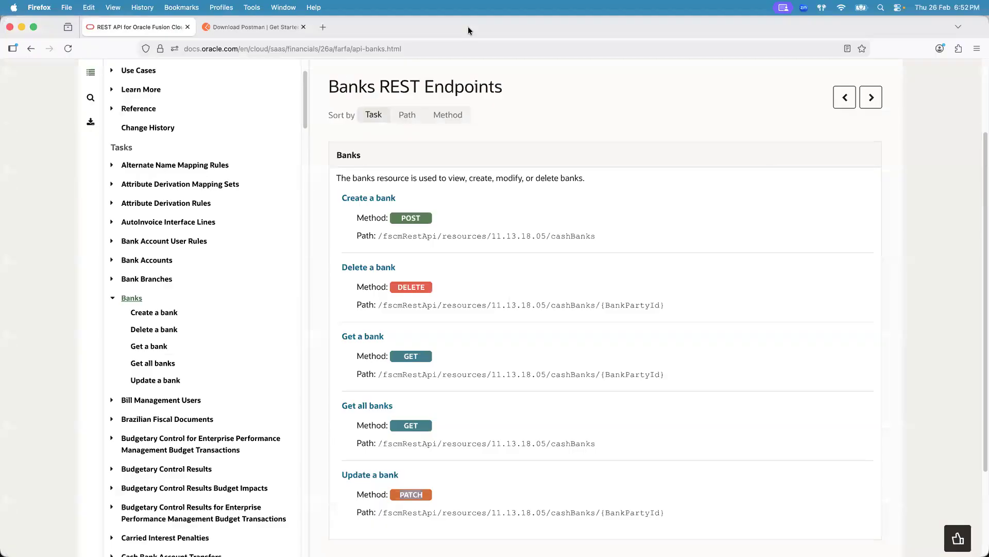
{"action": "key", "text": "super+Tab"}
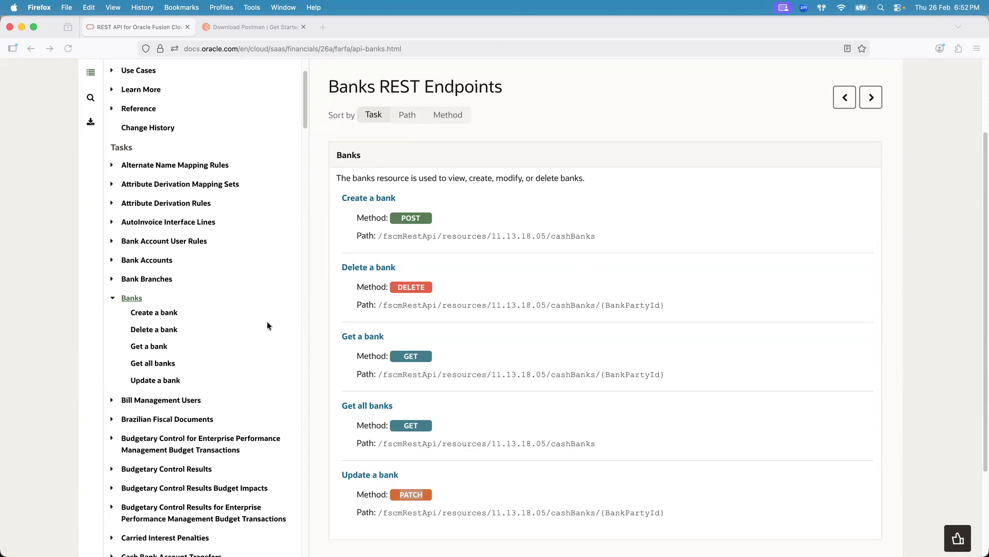
- Open the Get all banks documentation and examine the q query parameter's expression format and its queryable bank attributes
{"action": "left_click", "coordinate": [151, 362]}
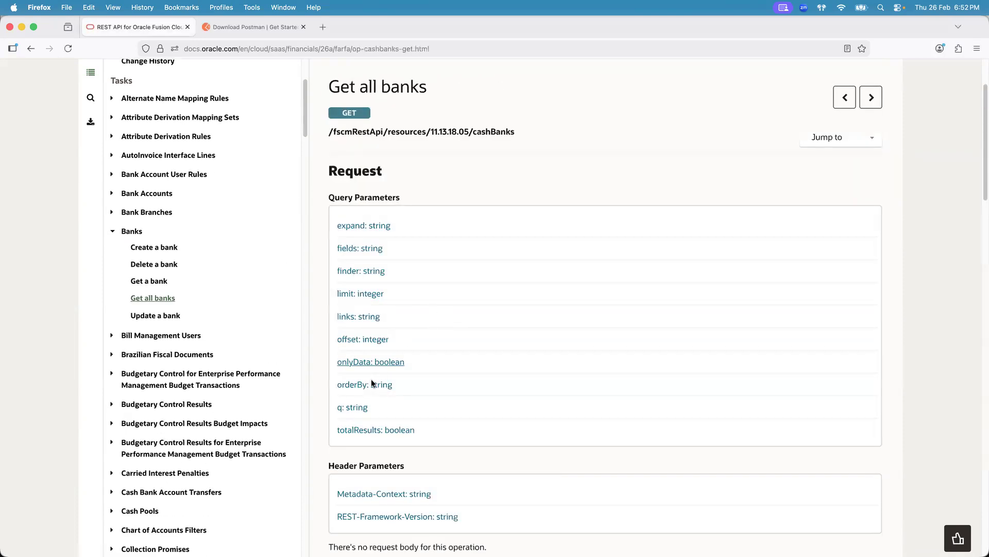
{"action": "left_click", "coordinate": [355, 405]}
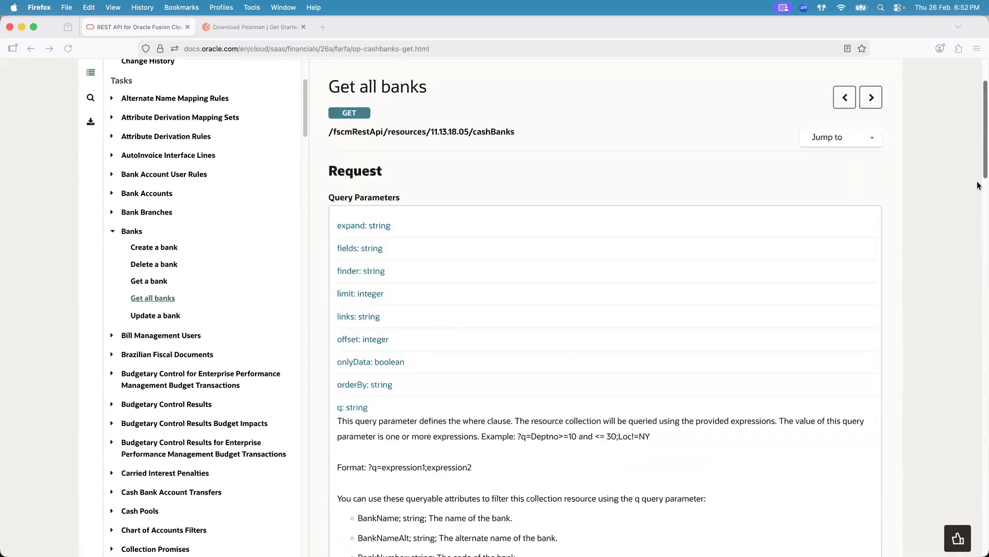
{"action": "scroll", "coordinate": [594, 196], "scroll_direction": "down", "scroll_amount": 5}
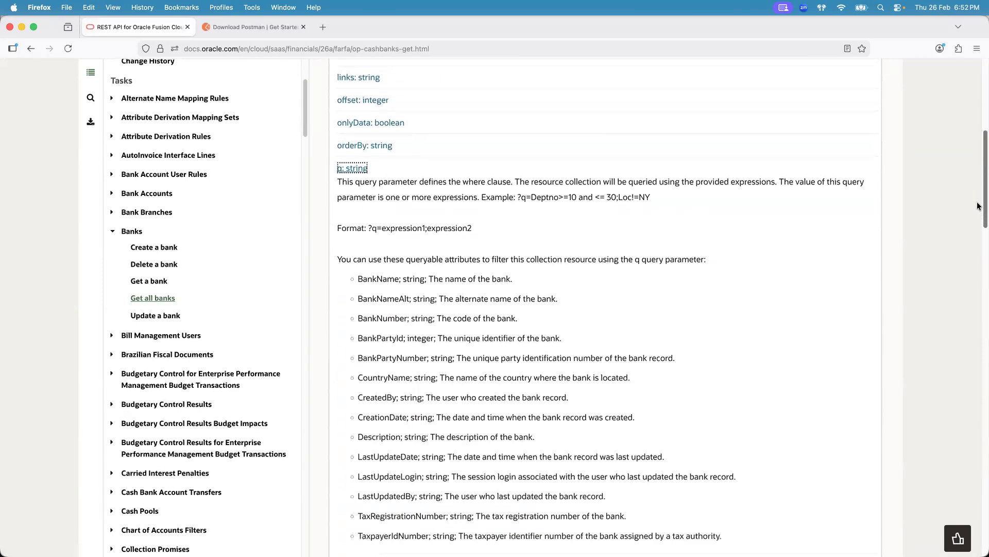
{"action": "double_click", "coordinate": [586, 197]}
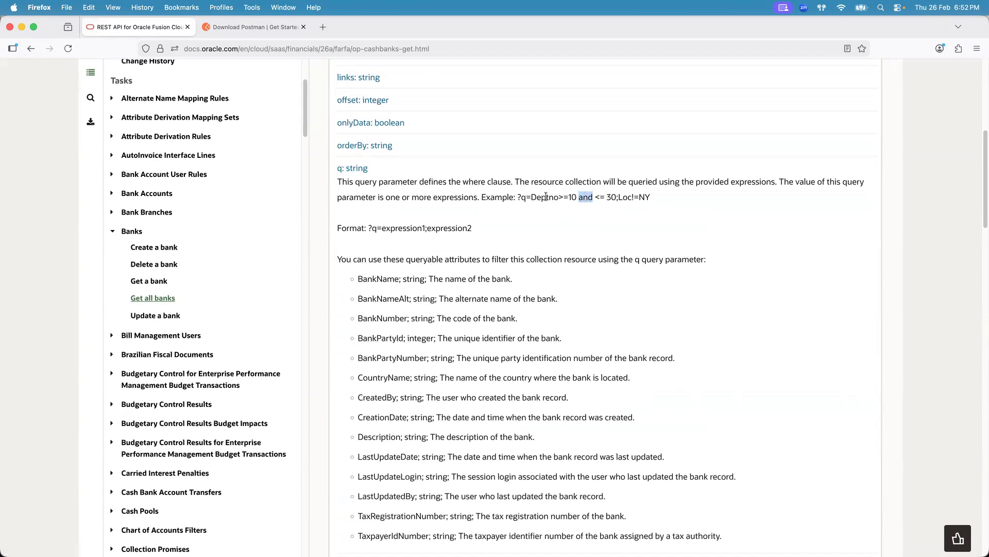
{"action": "left_click", "coordinate": [448, 296]}
{"action": "double_click", "coordinate": [588, 194]}
{"action": "left_click", "coordinate": [398, 358]}
{"action": "double_click", "coordinate": [398, 358]}
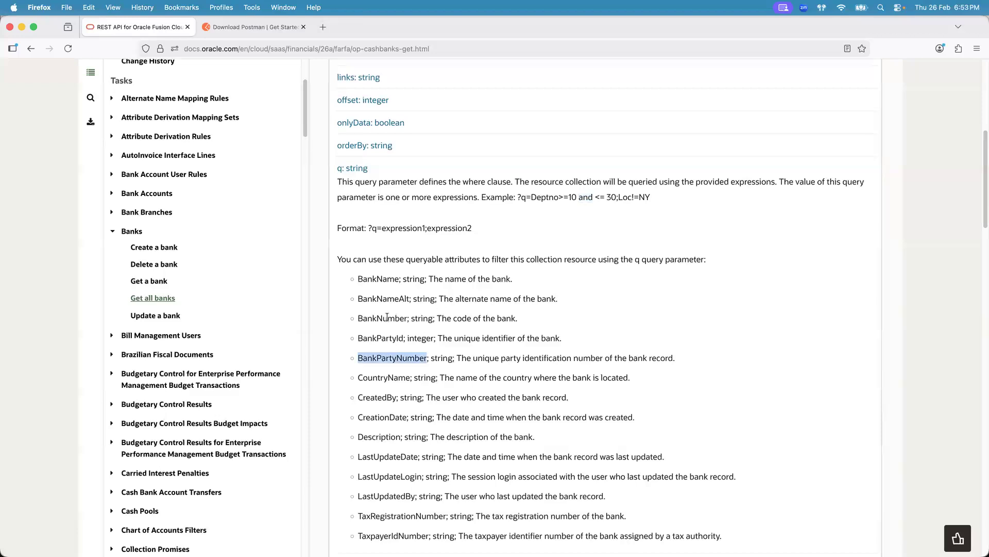
{"action": "double_click", "coordinate": [395, 318]}
{"action": "double_click", "coordinate": [391, 376]}
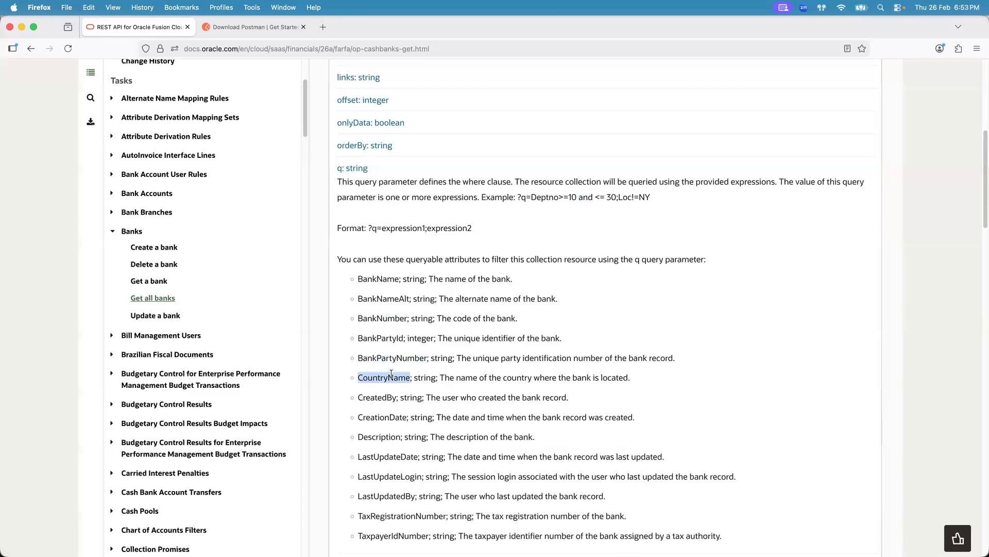
{"action": "double_click", "coordinate": [539, 198]}
{"action": "left_click", "coordinate": [572, 199]}
{"action": "left_click", "coordinate": [703, 31]}
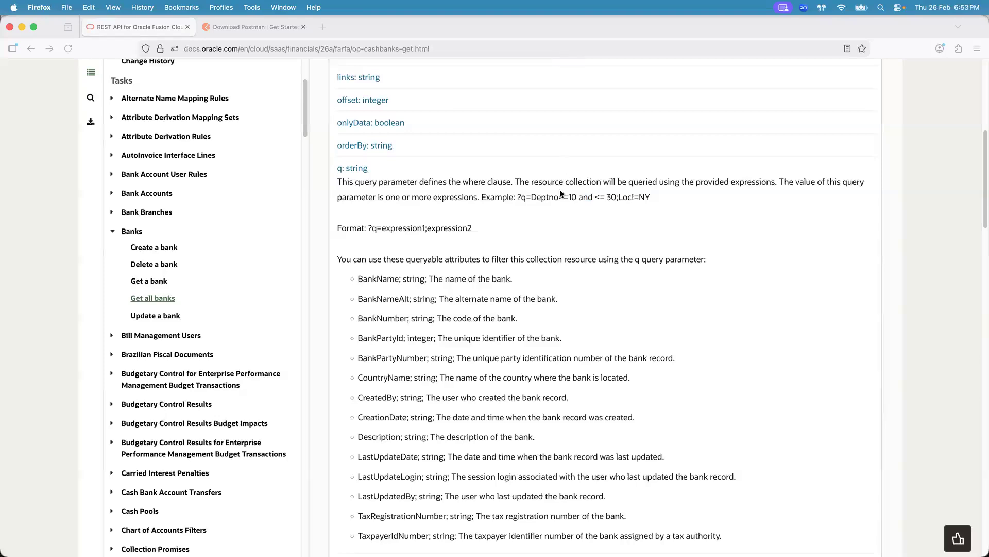
{"action": "left_click_drag", "start_coordinate": [519, 199], "coordinate": [658, 199]}
{"action": "left_click", "coordinate": [657, 196]}
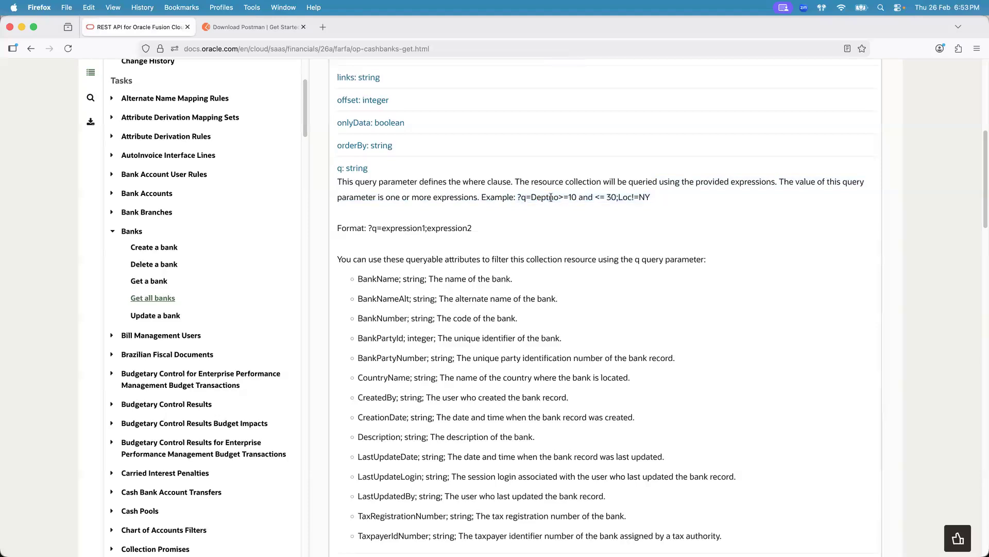
{"action": "left_click_drag", "start_coordinate": [559, 197], "coordinate": [567, 197]}
{"action": "double_click", "coordinate": [584, 197]}
{"action": "left_click_drag", "start_coordinate": [617, 196], "coordinate": [517, 201]}
{"action": "left_click", "coordinate": [635, 196]}
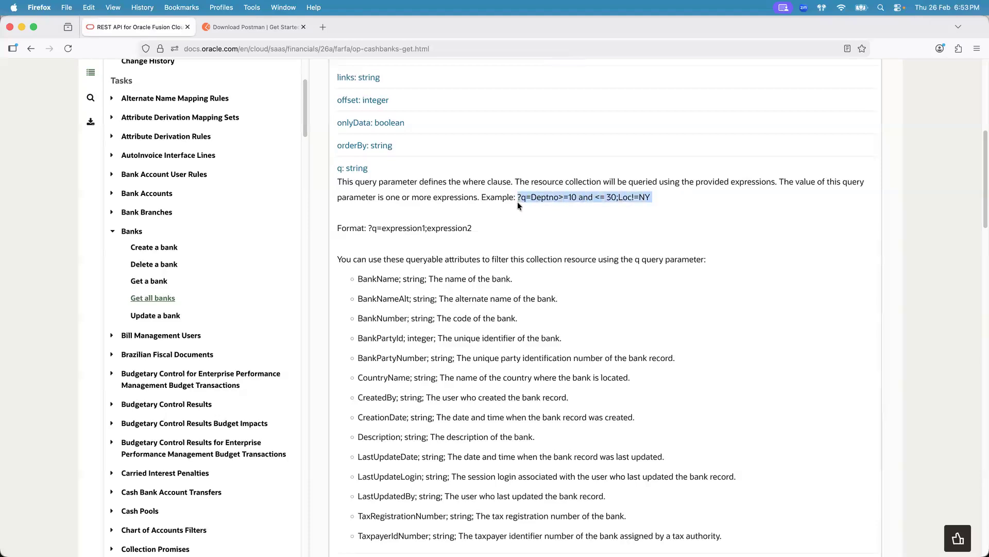
{"action": "left_click", "coordinate": [588, 197]}
{"action": "double_click", "coordinate": [588, 197]}
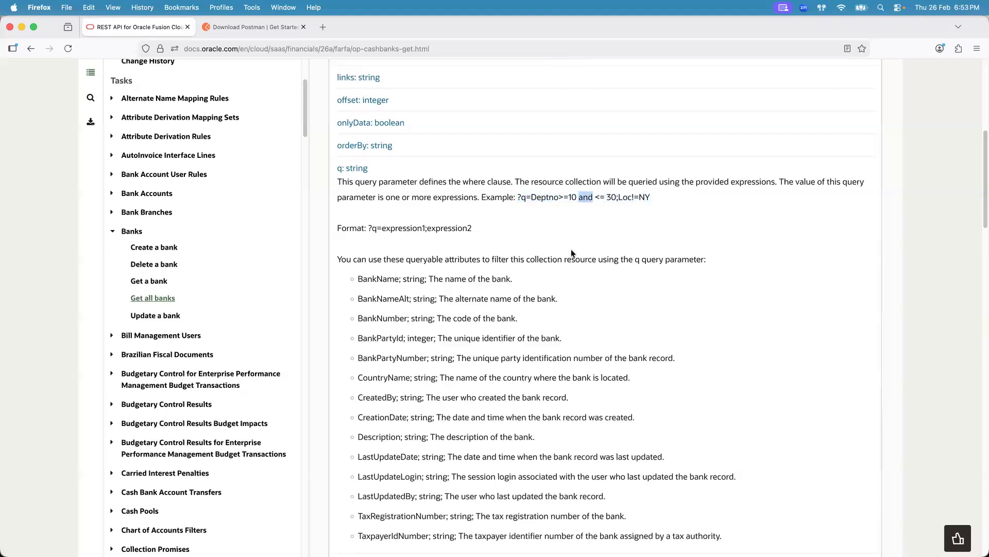
{"action": "left_click", "coordinate": [600, 194]}
- Duplicate the documentation tab and open the Receivables Invoices REST endpoints in the new tab
{"action": "right_click", "coordinate": [144, 23]}
{"action": "left_click", "coordinate": [173, 110]}
{"action": "left_click_drag", "start_coordinate": [303, 214], "coordinate": [304, 543]}
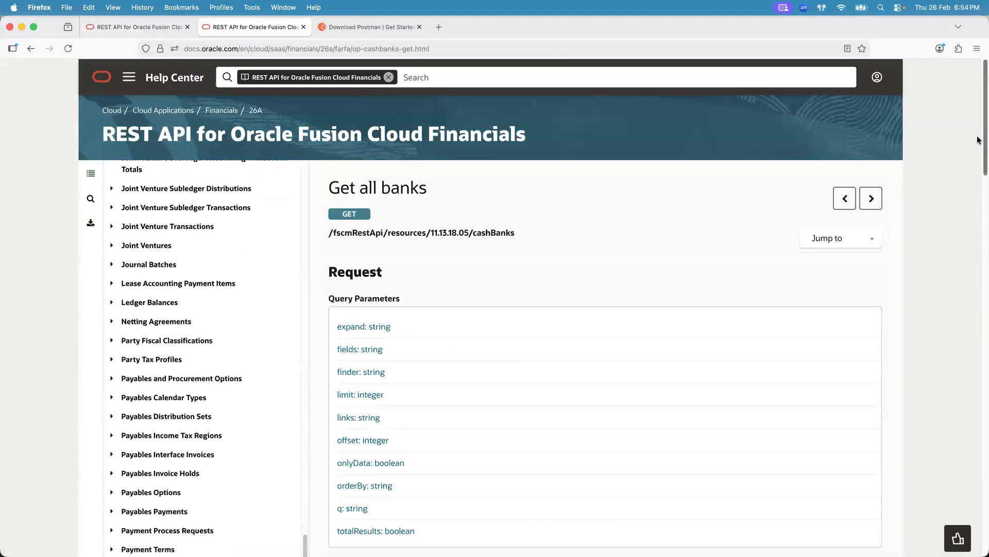
{"action": "left_click_drag", "start_coordinate": [980, 140], "coordinate": [979, 252]}
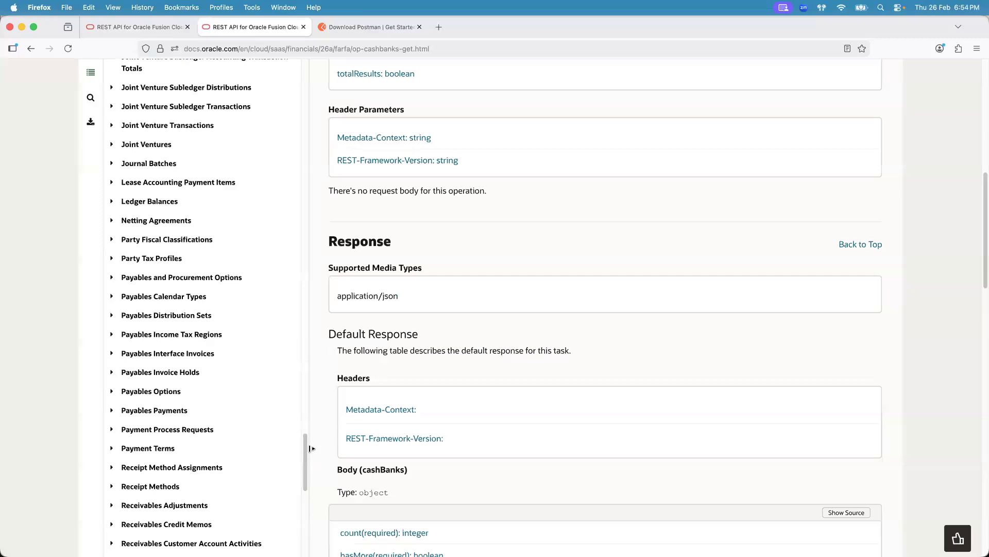
{"action": "scroll", "coordinate": [304, 464], "scroll_direction": "down", "scroll_amount": 5}
{"action": "left_click", "coordinate": [156, 352]}
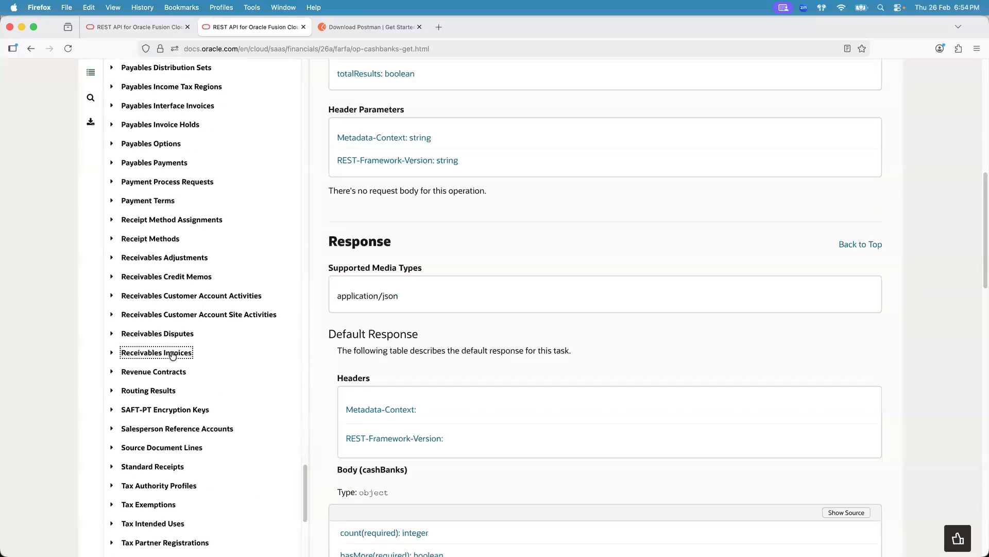
{"action": "left_click_drag", "start_coordinate": [979, 191], "coordinate": [979, 252]}
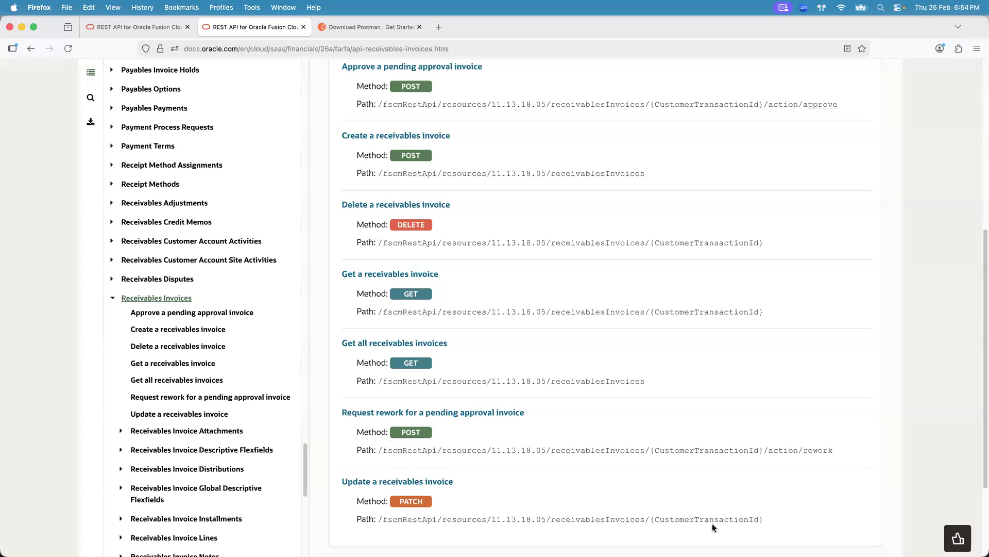
{"action": "left_click", "coordinate": [413, 345]}
{"action": "left_click", "coordinate": [172, 215]}
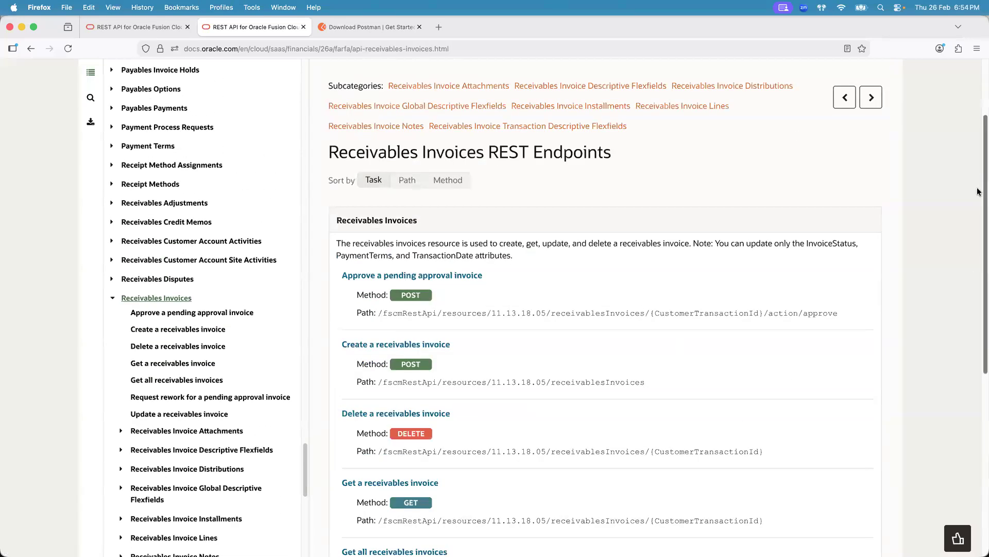
- Open Get all receivables invoices and examine its q query parameter and queryable attributes such as InvoiceStatus
{"action": "scroll", "coordinate": [980, 231], "scroll_direction": "down", "scroll_amount": 6}
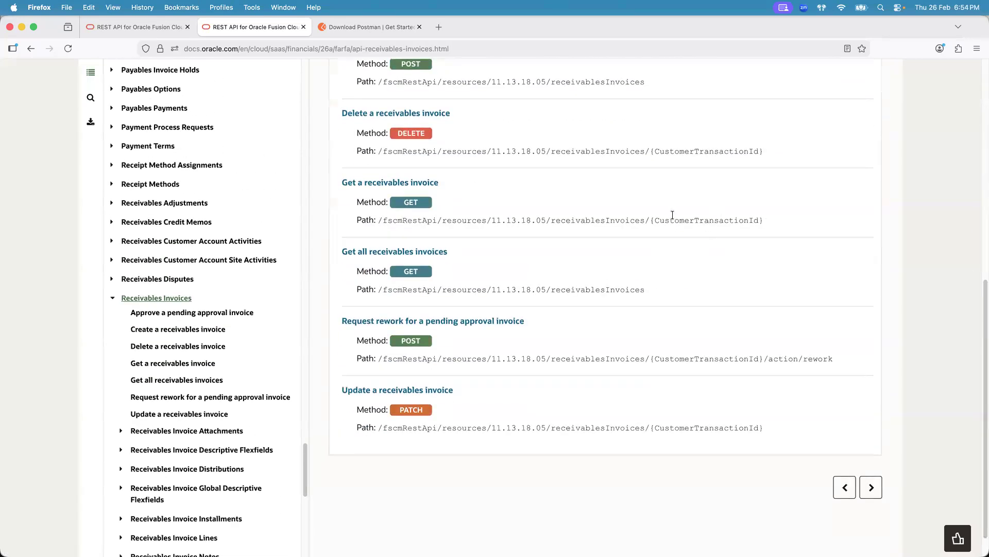
{"action": "left_click", "coordinate": [424, 251]}
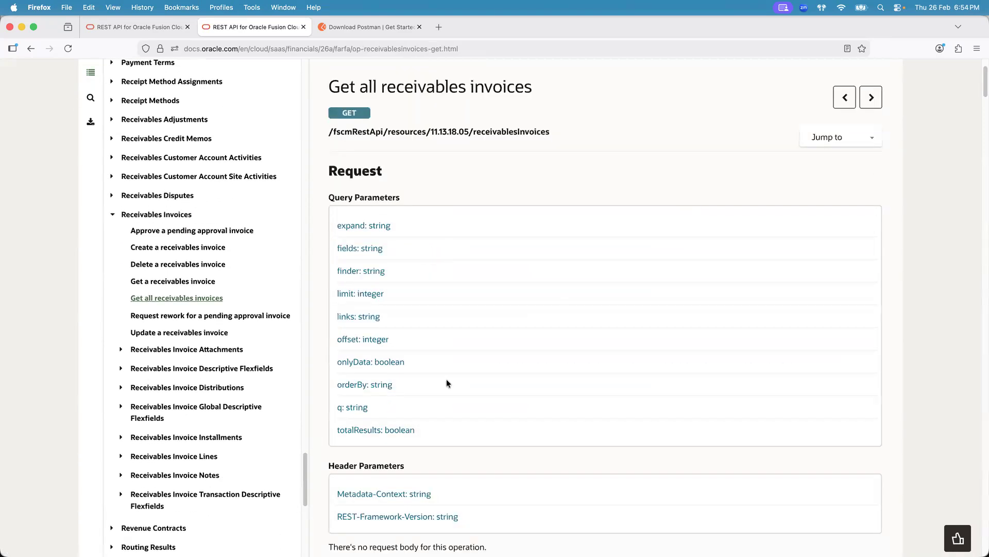
{"action": "left_click", "coordinate": [364, 408]}
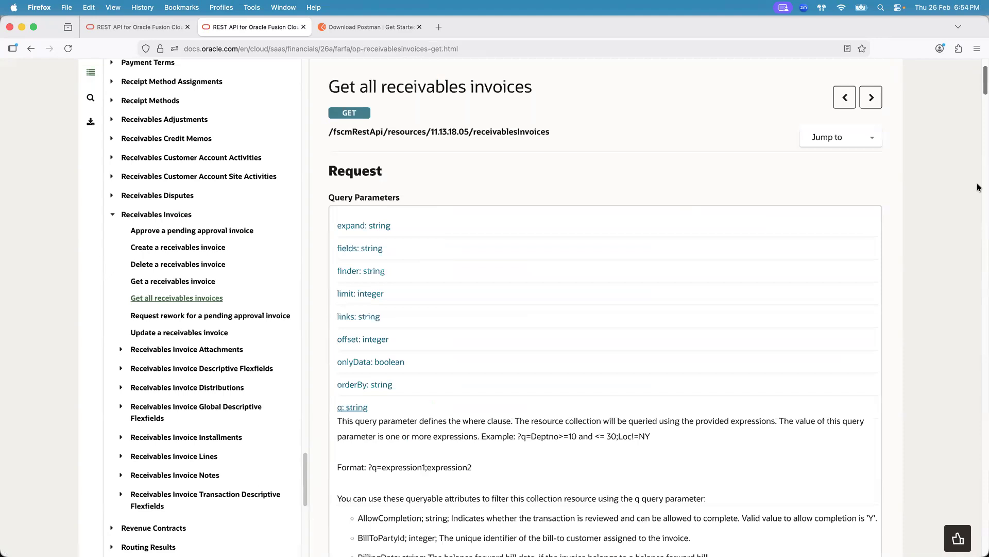
{"action": "left_click_drag", "start_coordinate": [977, 85], "coordinate": [977, 111]}
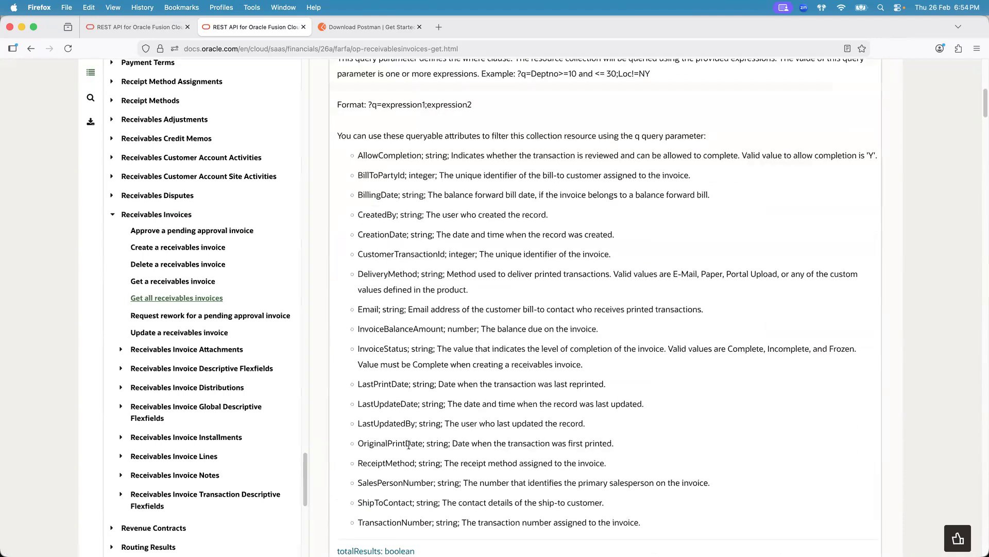
{"action": "left_click_drag", "start_coordinate": [518, 74], "coordinate": [662, 78]}
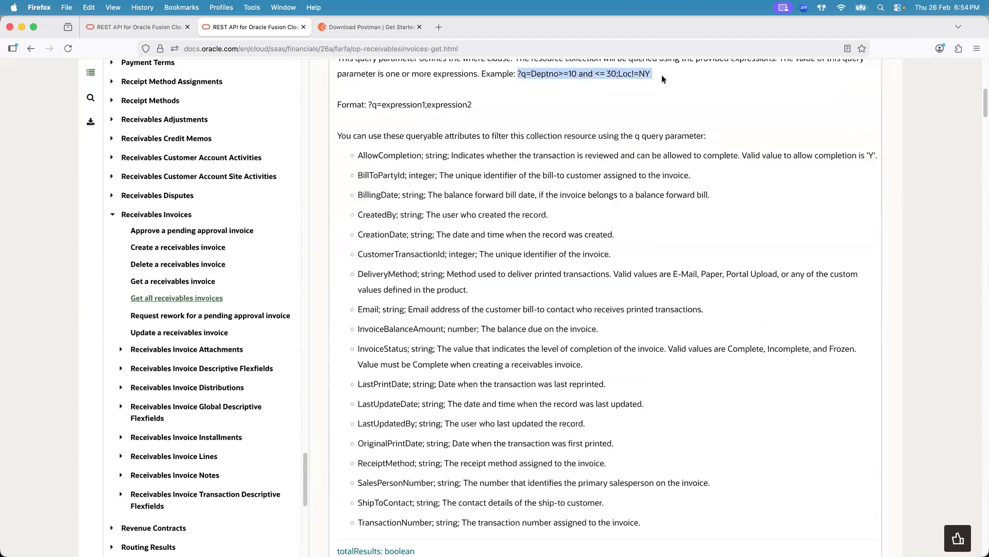
{"action": "left_click", "coordinate": [662, 78]}
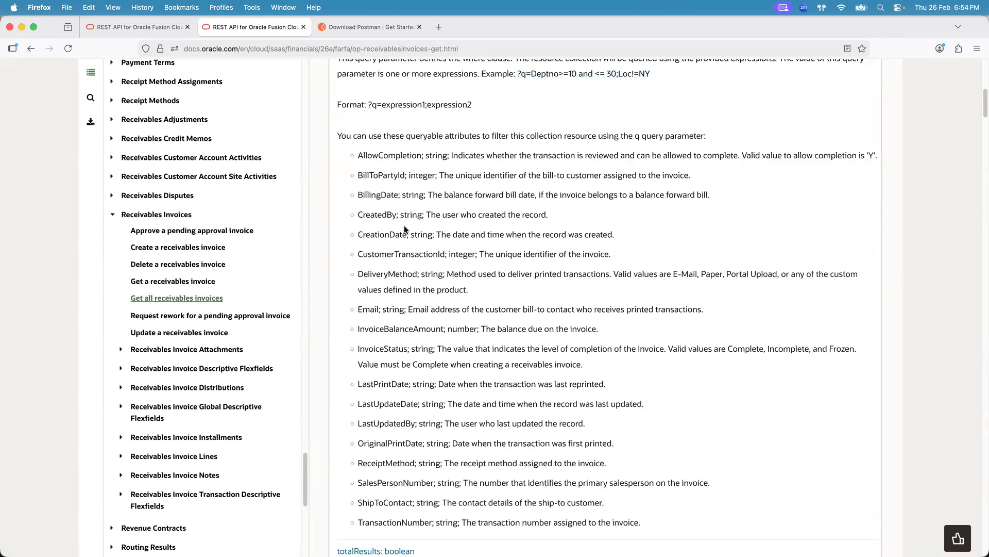
{"action": "double_click", "coordinate": [387, 349]}
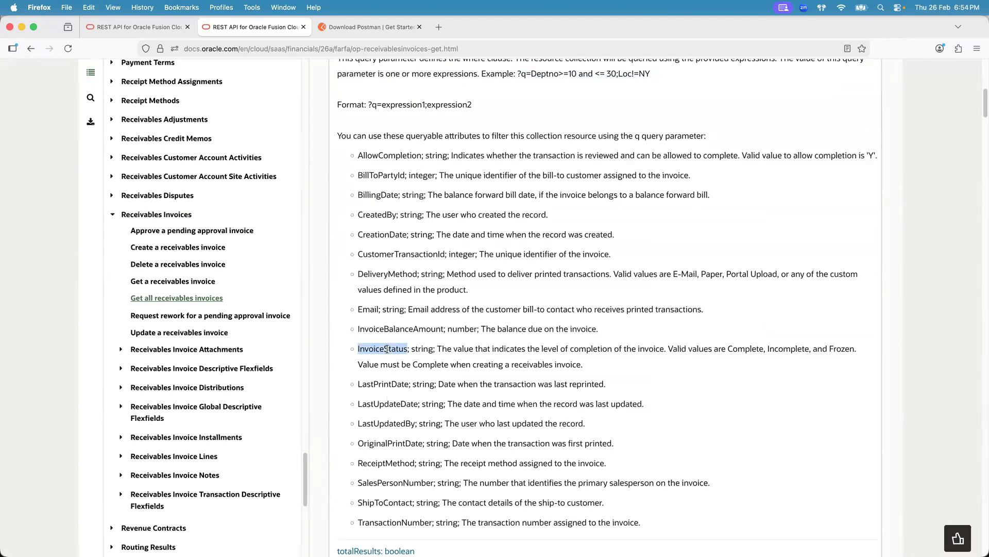
{"action": "double_click", "coordinate": [750, 348]}
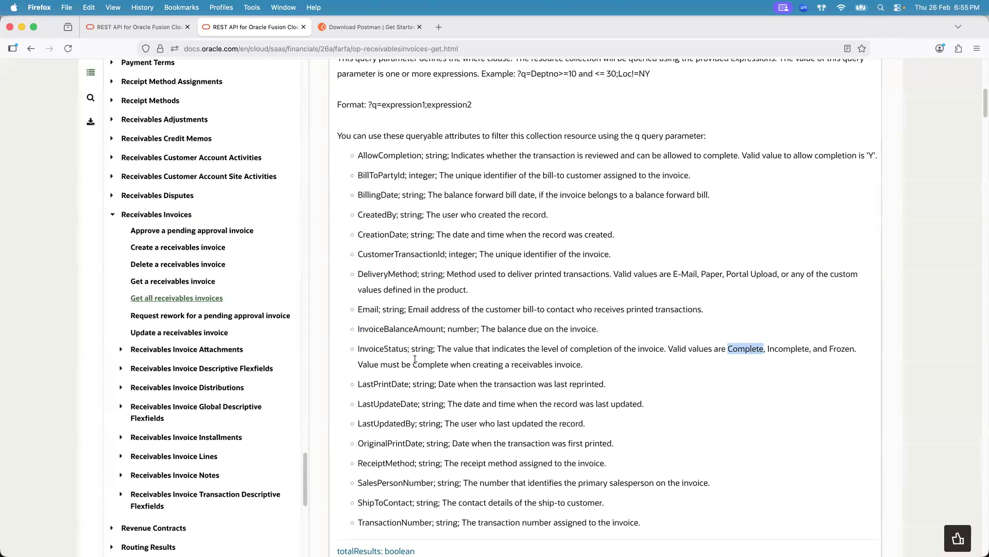
{"action": "double_click", "coordinate": [390, 348]}
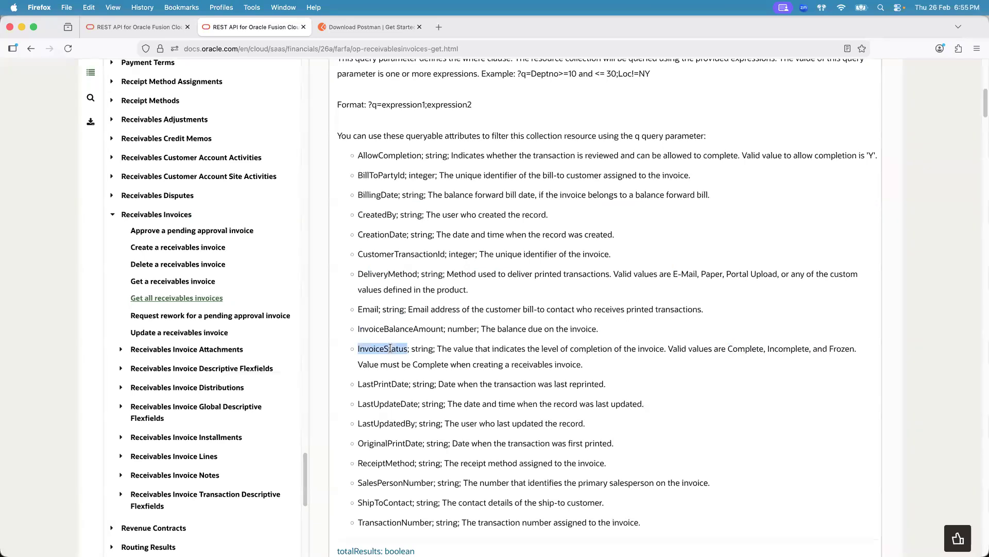
{"action": "double_click", "coordinate": [743, 350]}
- Switch back to Postman and its PUT cashBanks request
{"action": "key", "text": "super+Tab"}
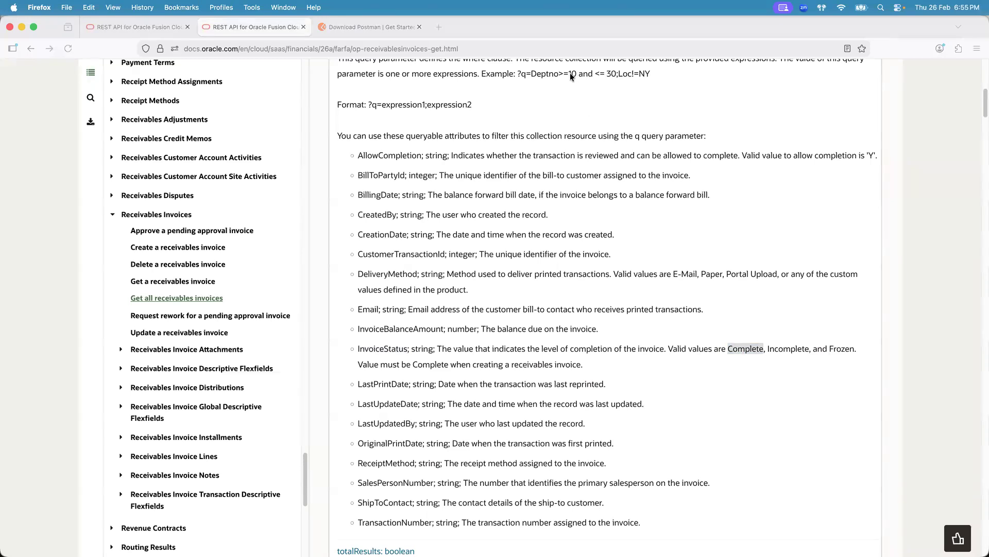
{"action": "key", "text": "super+Tab"}
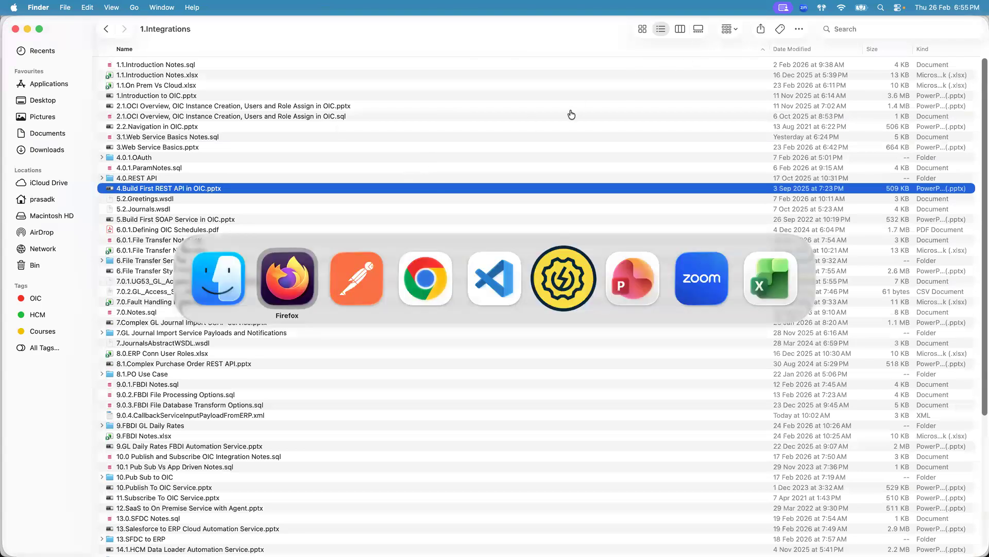
{"action": "key", "text": "super+Tab"}
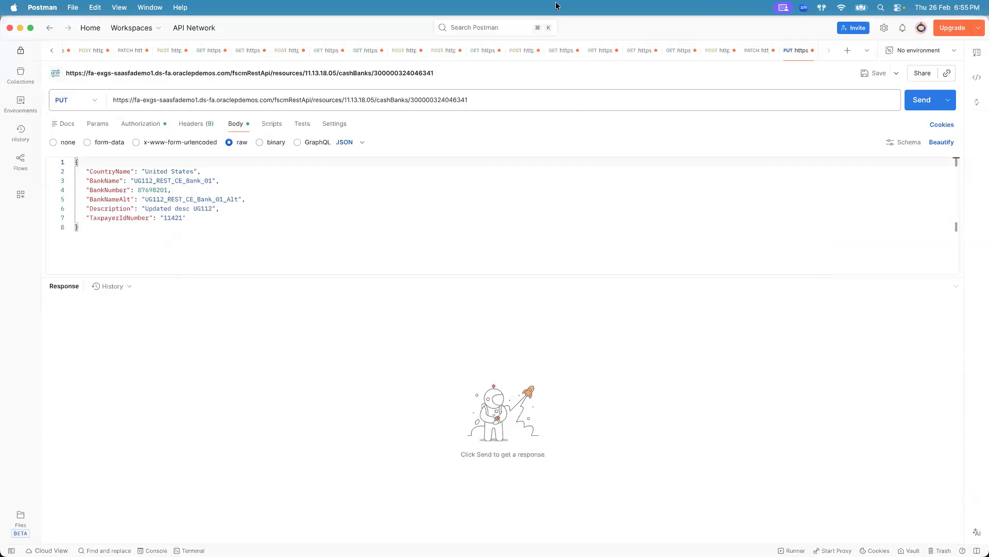